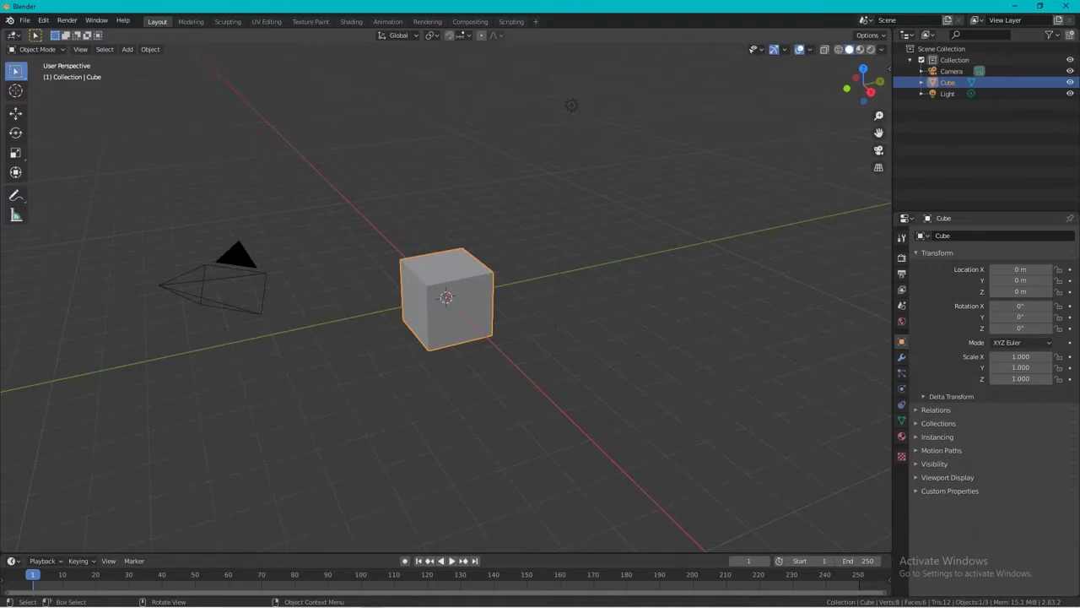
# Delete the default cube and add a UV sphere mesh in its place.
pyautogui.moveTo(338, 338); pyautogui.dragTo(279, 83, button='middle')
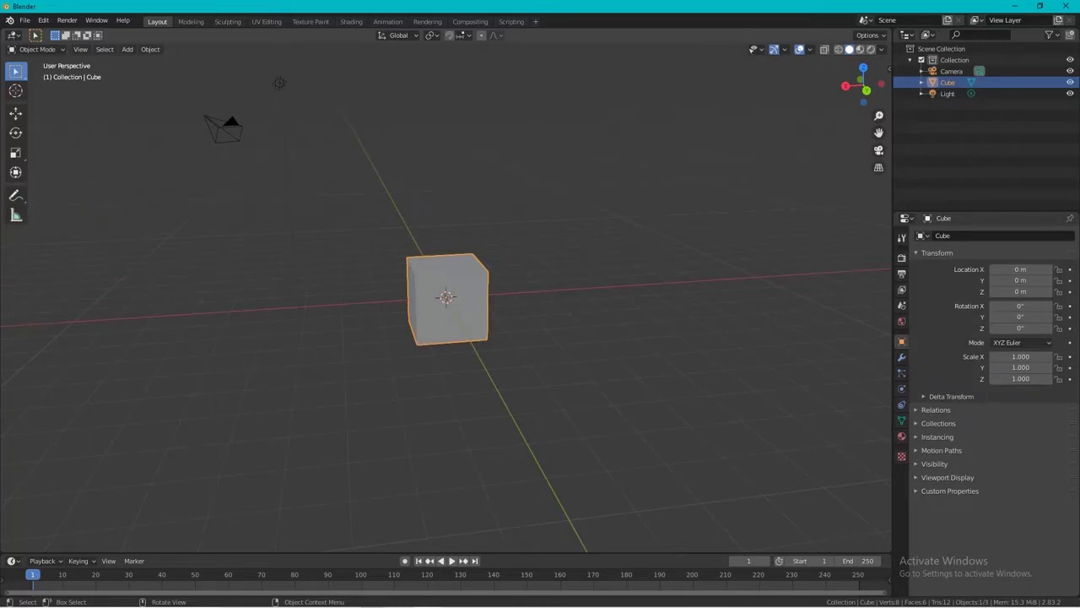
pyautogui.press('Delete')
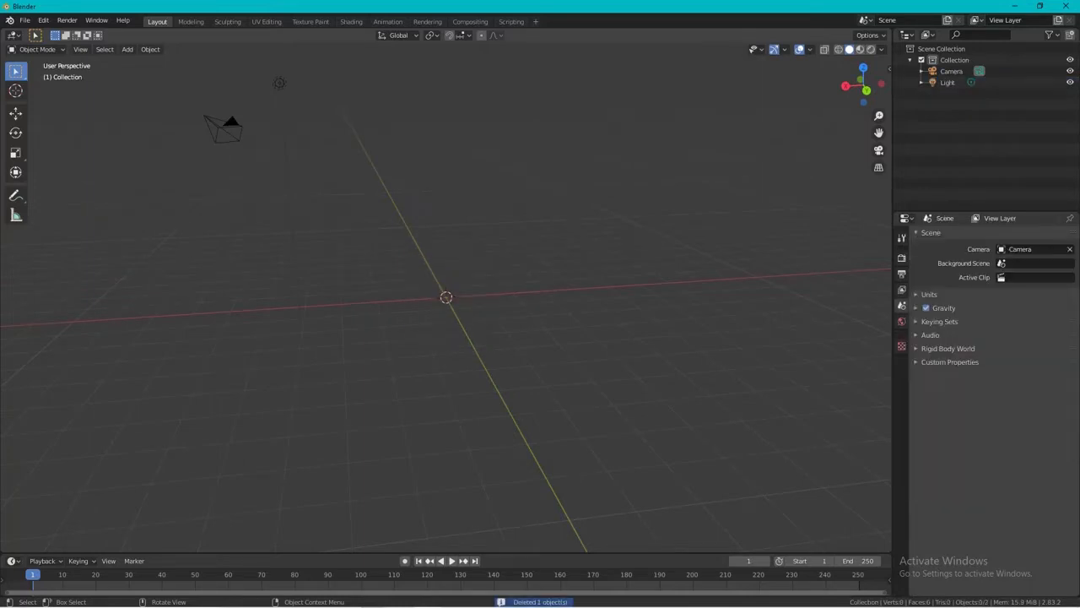
pyautogui.hotkey('shift', 'a')
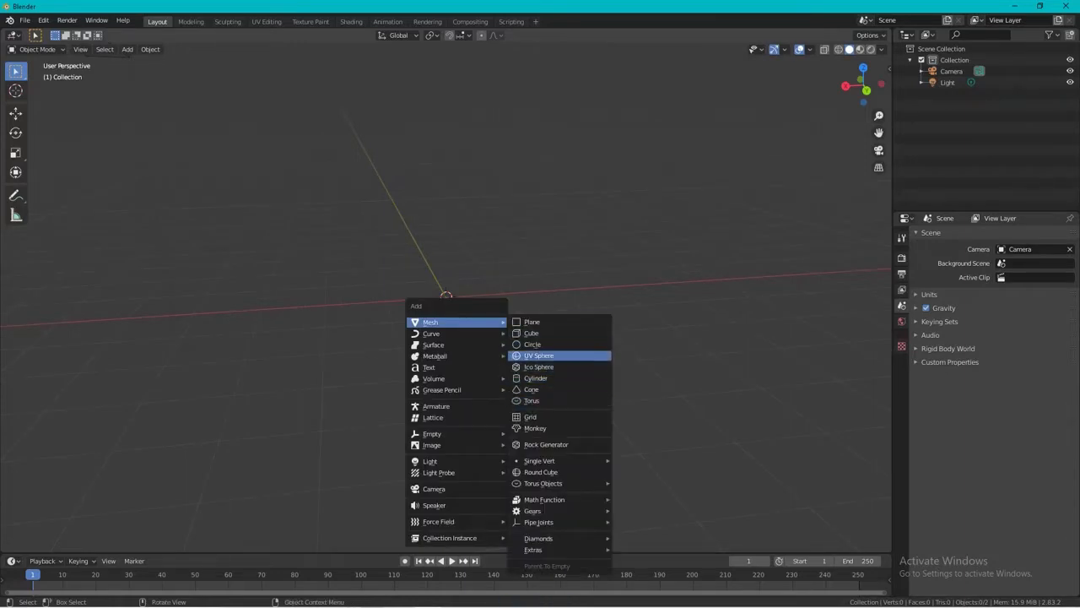
pyautogui.press('Return')
pyautogui.moveTo(506, 354); pyautogui.dragTo(524, 283, button='middle')
# Start the Shortcut VUr key display with Offset X 65 and Offset Y 86.
pyautogui.press('n')
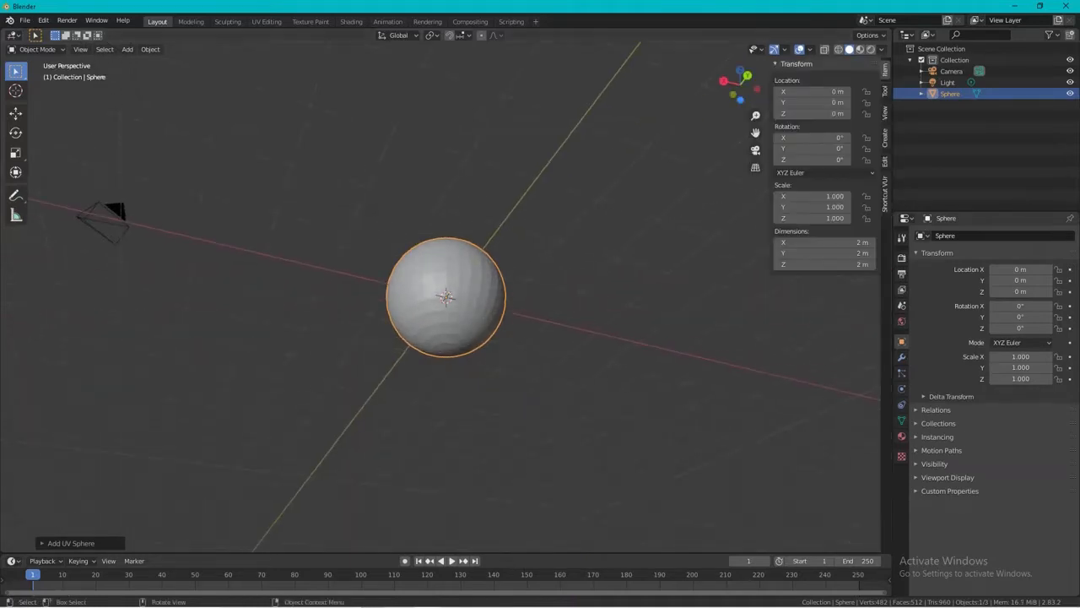
pyautogui.click(884, 194)
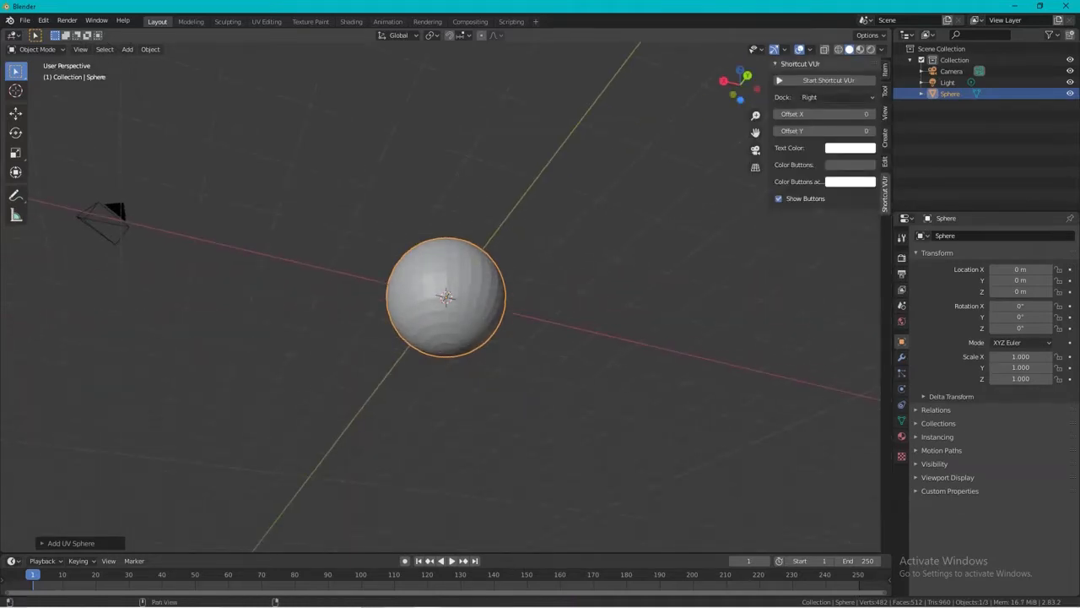
pyautogui.click(827, 80)
pyautogui.moveTo(823, 114); pyautogui.dragTo(871, 131)
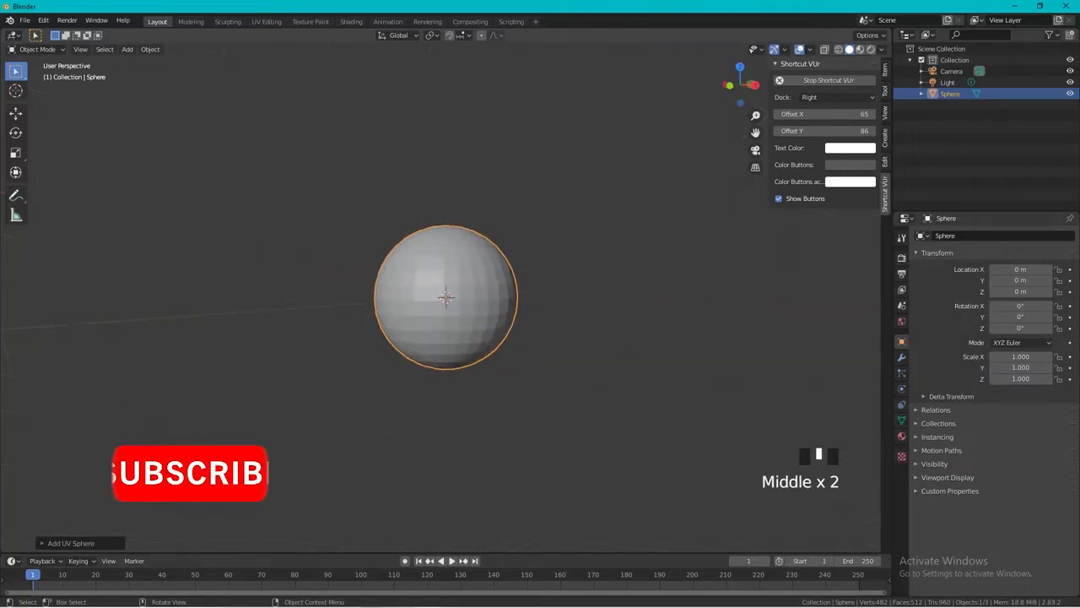
# With proportional editing on, pull the sphere's bottom pole vertex down about 0.52 m along Z, using a proportional size of 1.95.
pyautogui.press('Tab')
pyautogui.moveTo(506, 354); pyautogui.dragTo(515, 292, button='middle')
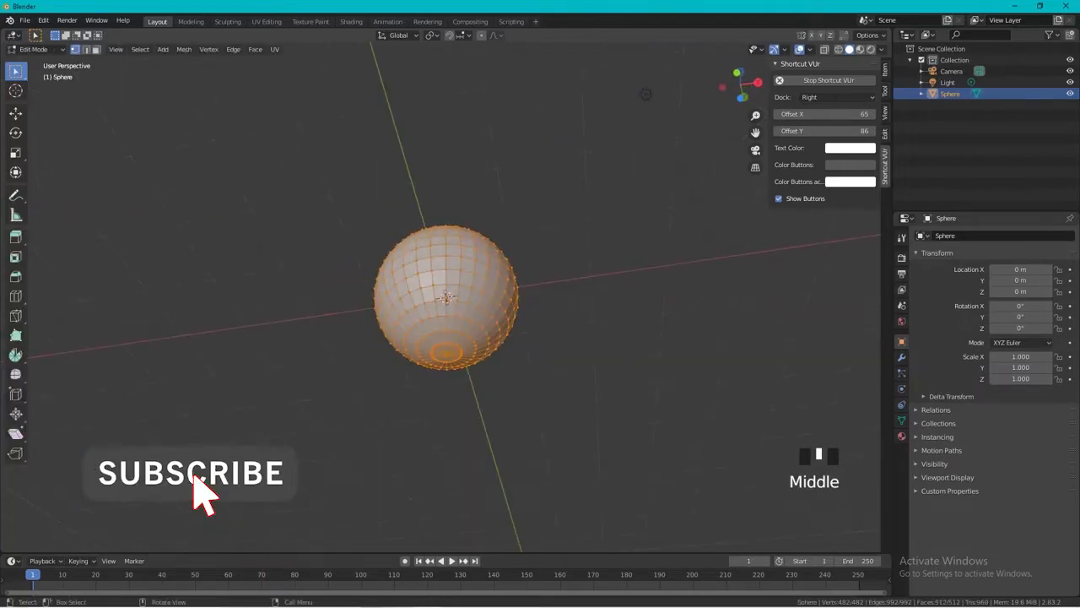
pyautogui.click(447, 352)
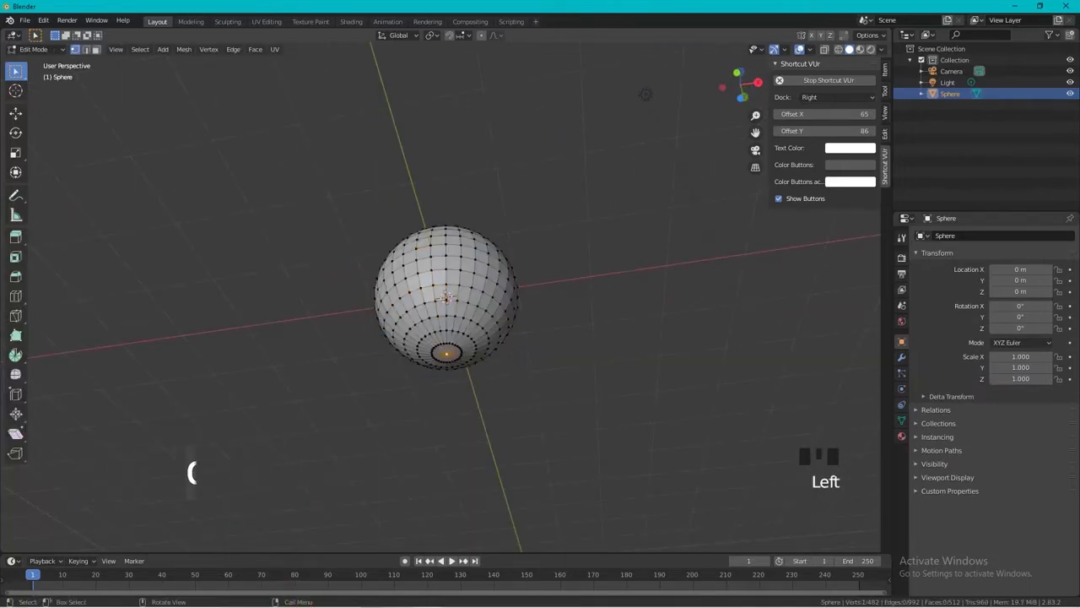
pyautogui.click(482, 35)
pyautogui.moveTo(645, 95); pyautogui.dragTo(625, 63, button='middle')
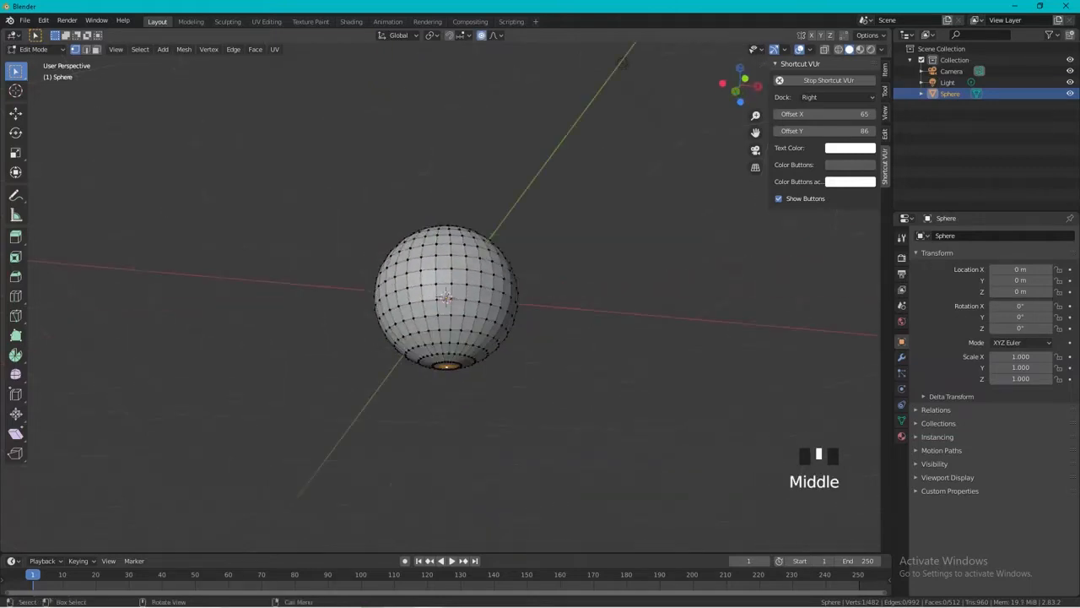
pyautogui.press('g')
pyautogui.press('z')
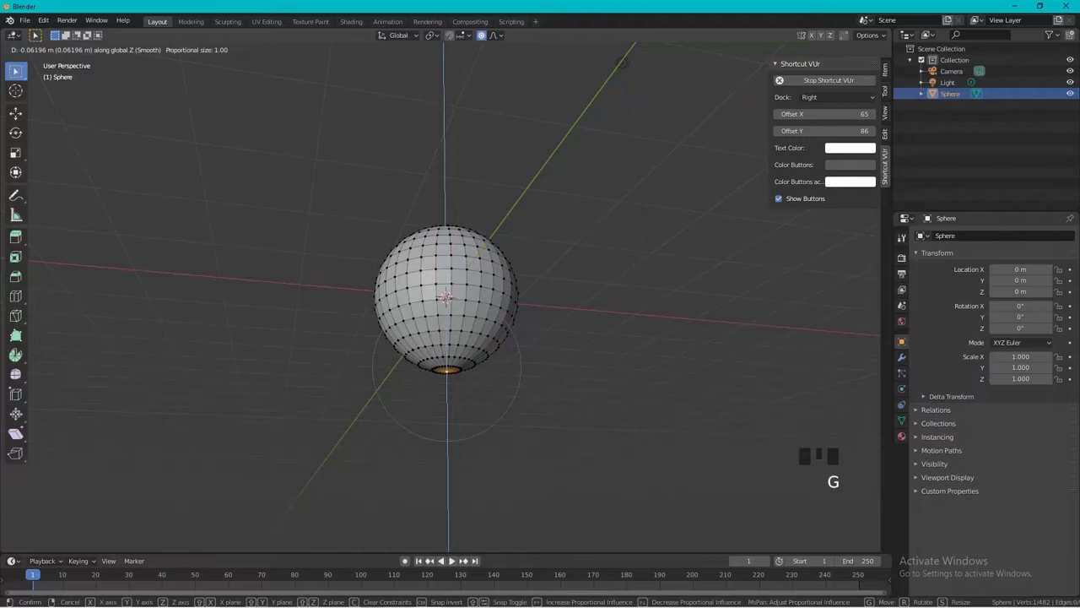
pyautogui.scroll(-6, 447, 338)
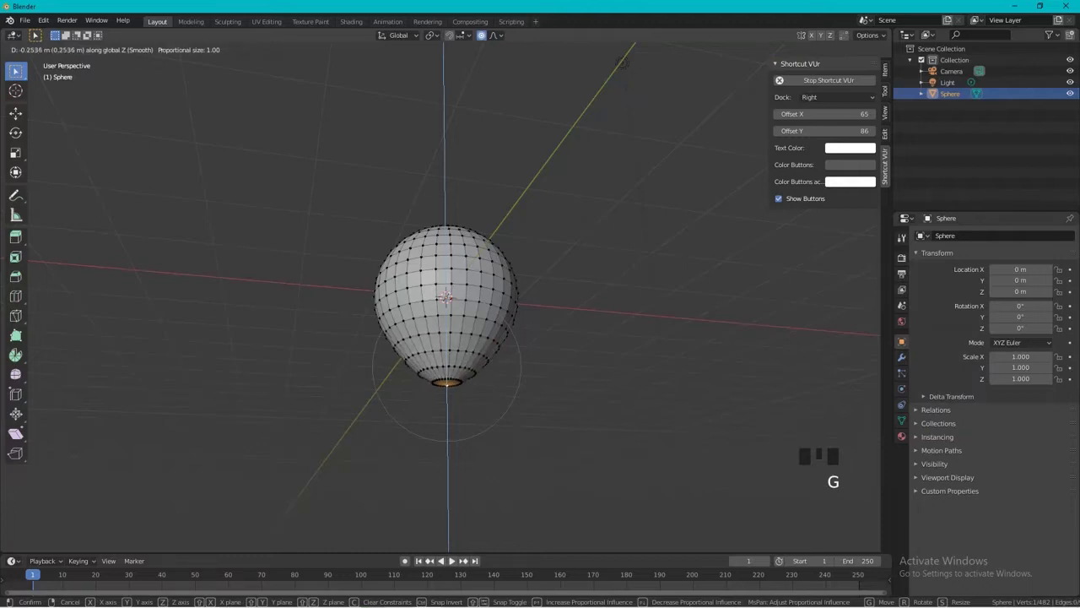
pyautogui.scroll(-1, 447, 337)
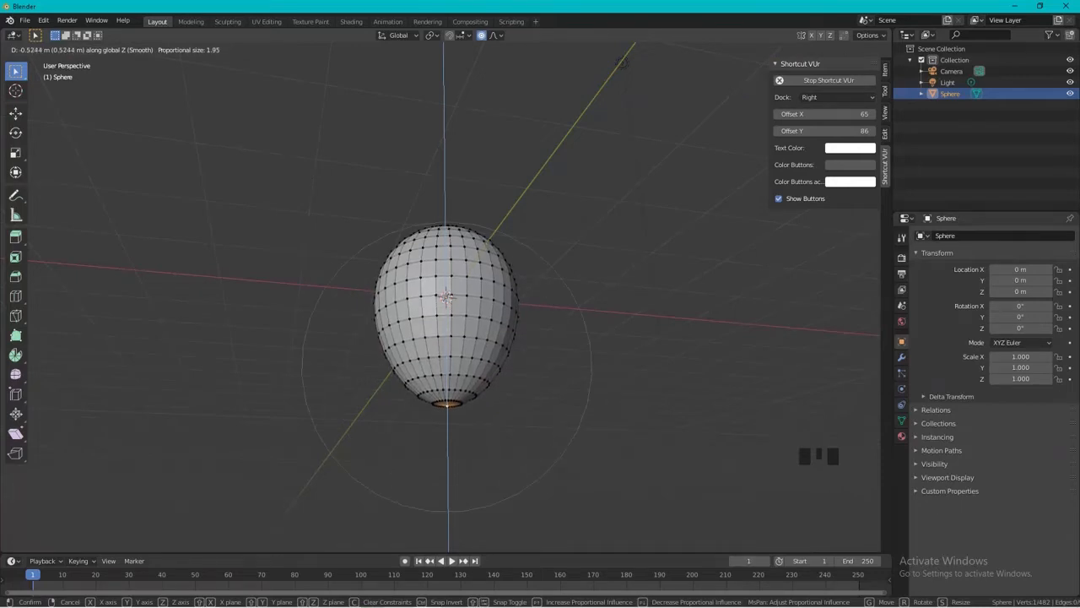
pyautogui.press('Return')
pyautogui.moveTo(448, 371); pyautogui.dragTo(438, 432, button='middle')
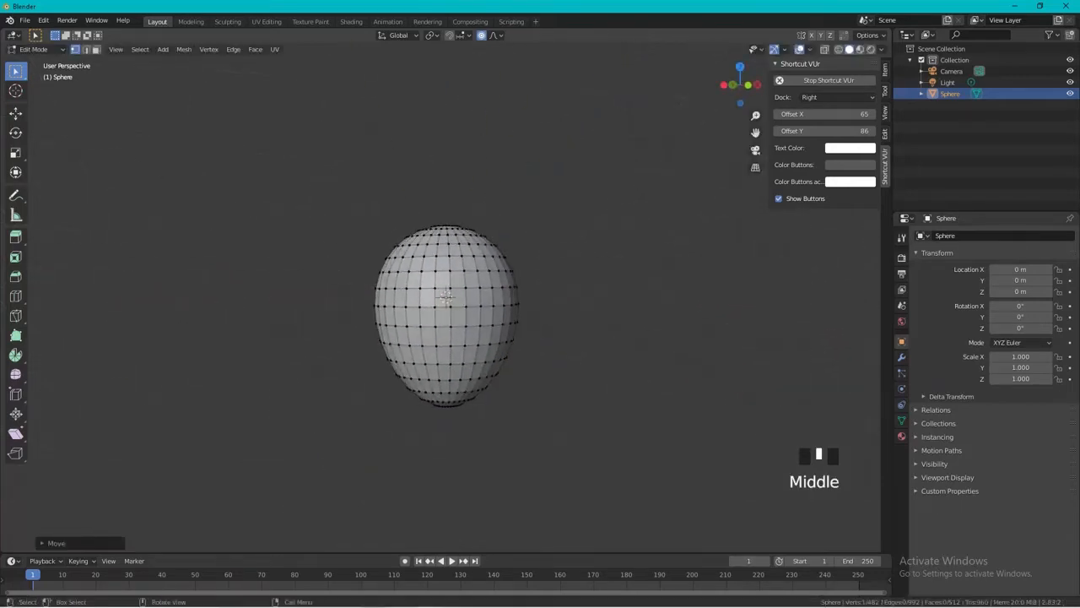
# Return to Object Mode and apply smooth shading to the egg-shaped sphere.
pyautogui.press('Tab')
pyautogui.press('a')
pyautogui.moveTo(359, 316); pyautogui.dragTo(422, 319, button='middle')
pyautogui.rightClick(431, 314)
pyautogui.click(431, 314)
# Add a Subdivision Surface modifier to the sphere with 3 viewport subdivisions.
pyautogui.click(910, 358)
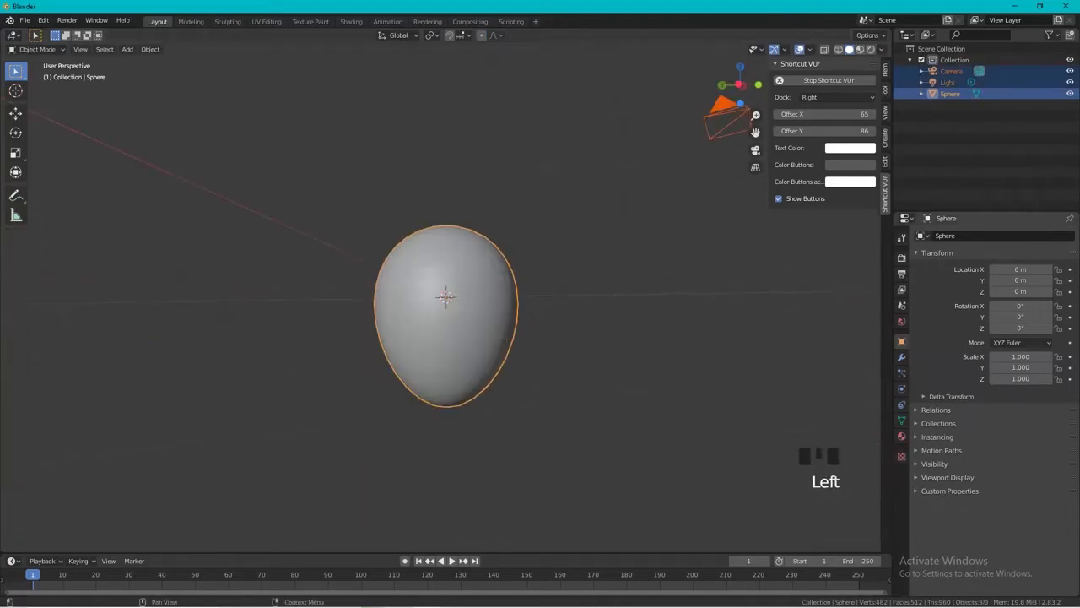
pyautogui.click(901, 357)
pyautogui.click(901, 357)
pyautogui.click(996, 235)
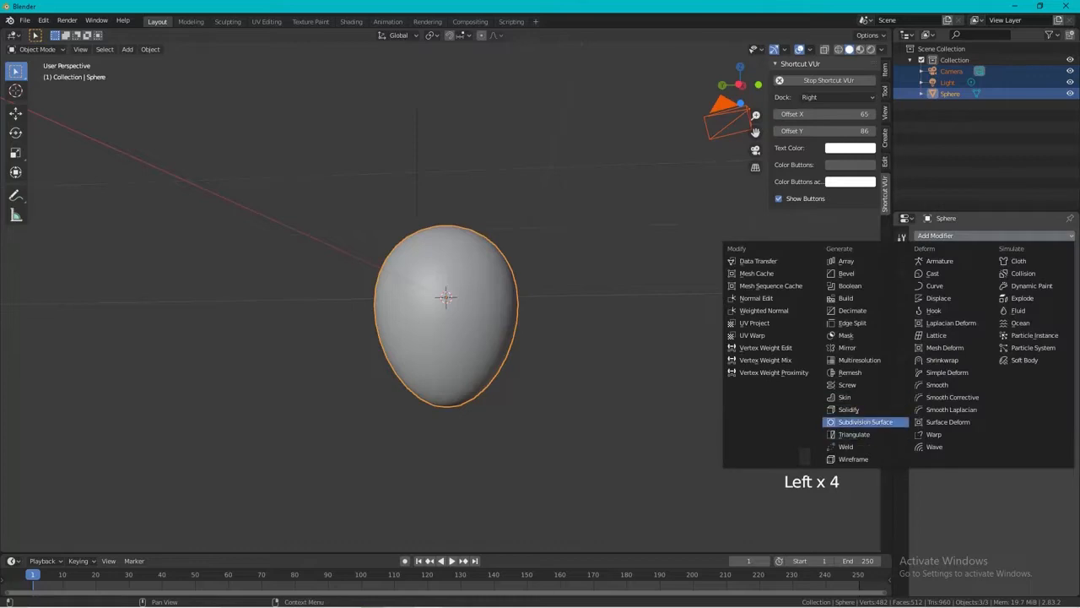
pyautogui.click(852, 421)
pyautogui.click(987, 320)
pyautogui.click(987, 321)
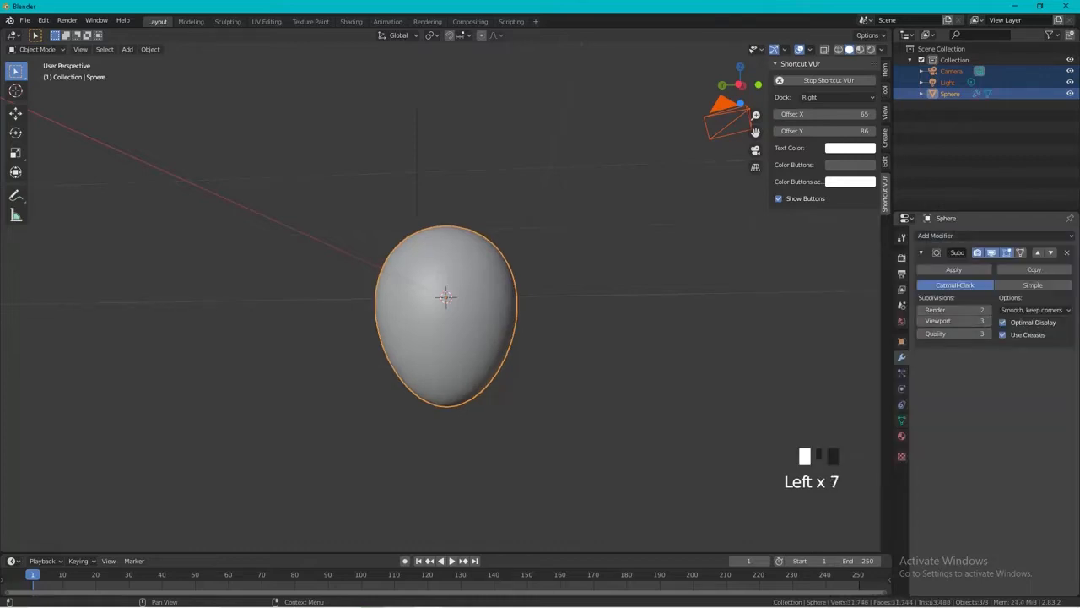
# Select only the egg-shaped sphere, rename it EGG and hide it.
pyautogui.moveTo(574, 329); pyautogui.dragTo(425, 95, button='middle')
pyautogui.click(460, 295)
pyautogui.scroll(-3, 460, 295)
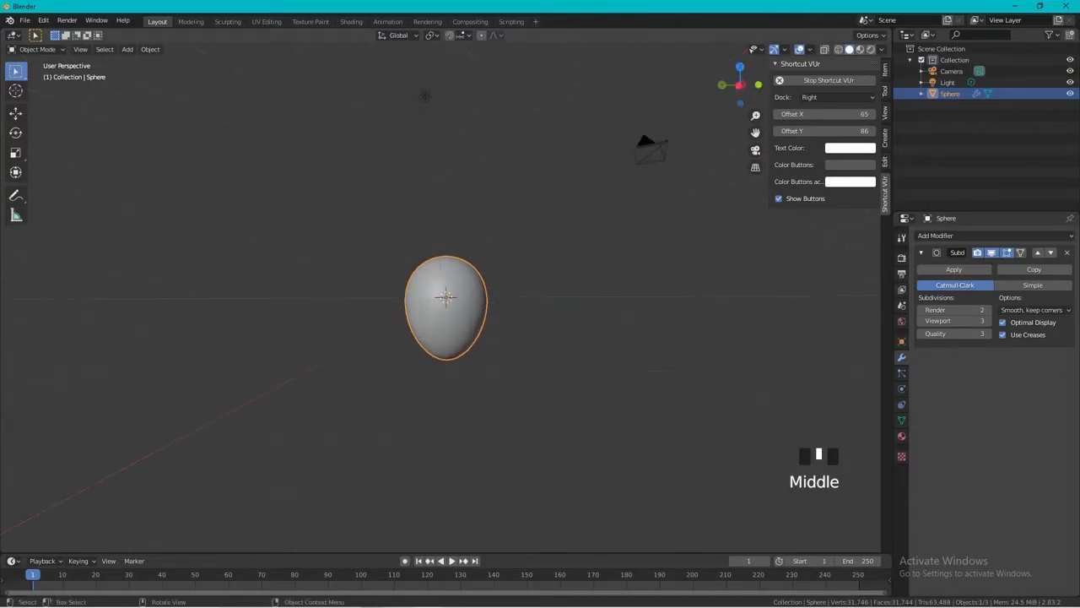
pyautogui.click(445, 296)
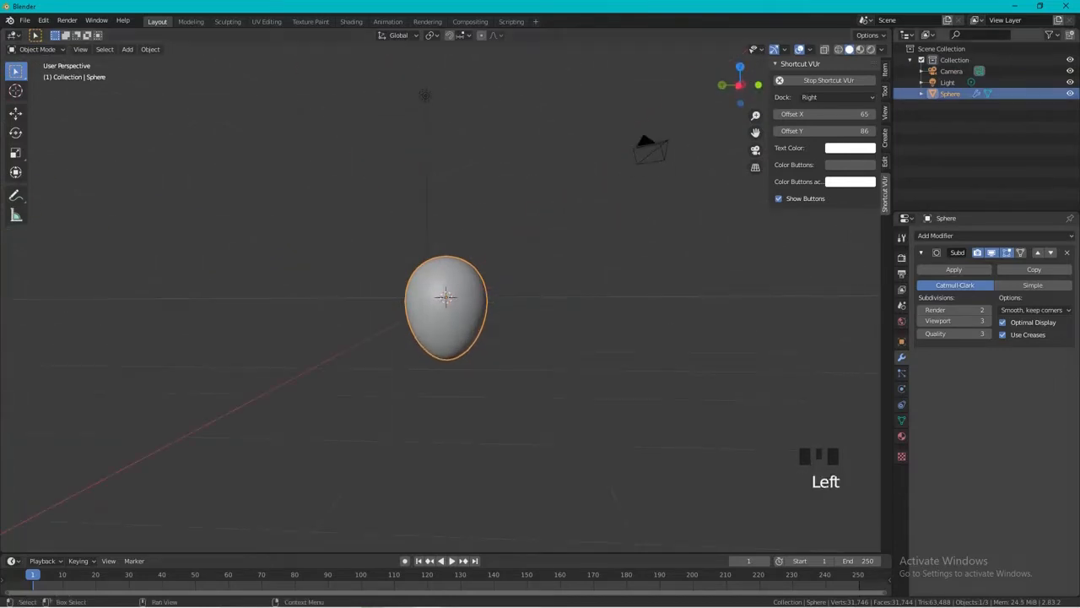
pyautogui.doubleClick(950, 94)
pyautogui.write('EGG')
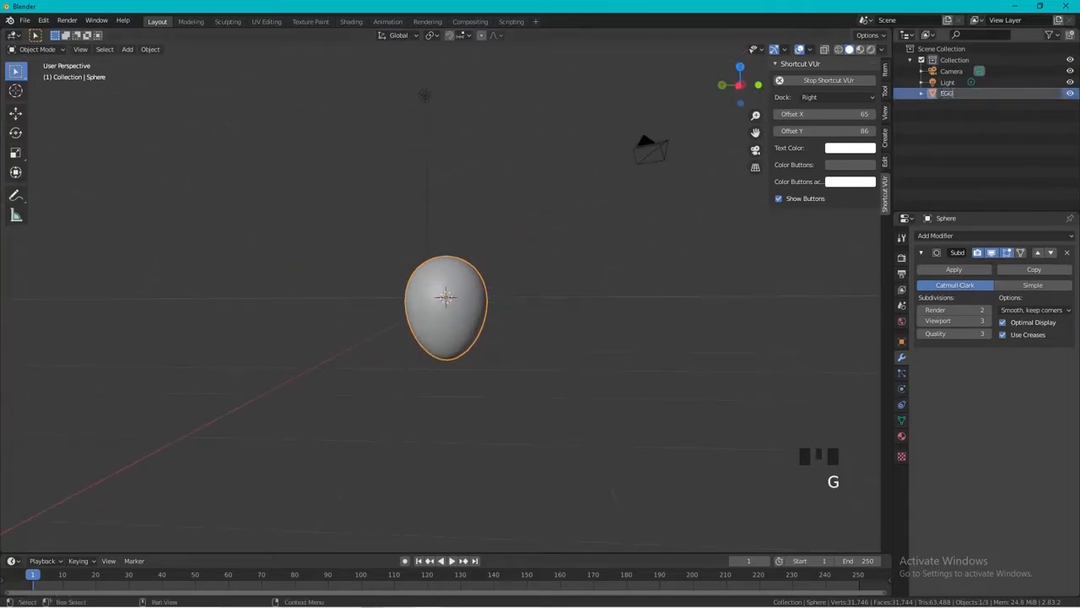
pyautogui.press('Return')
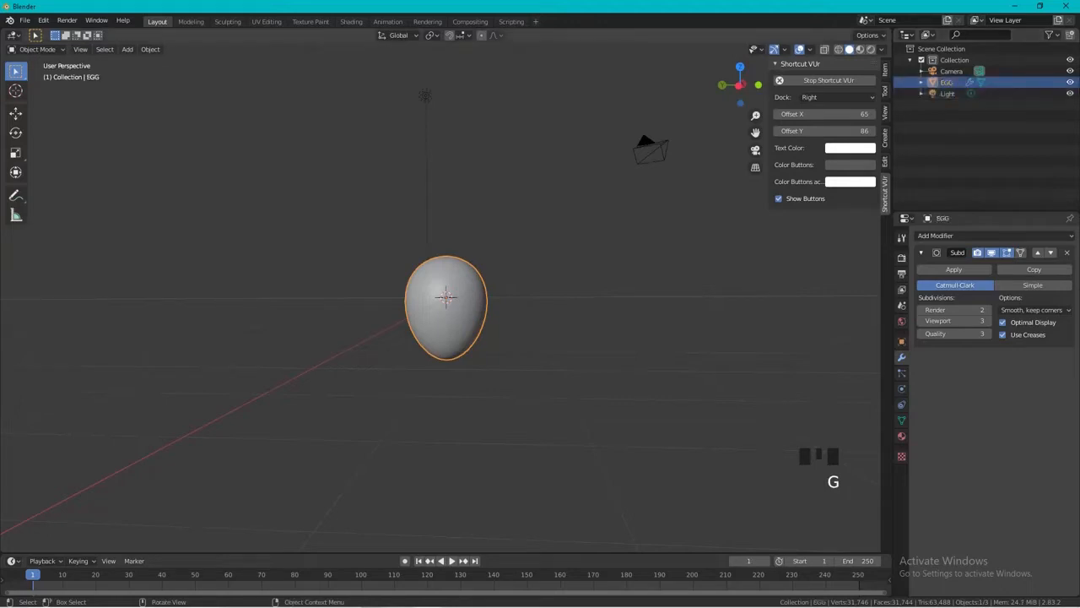
pyautogui.press('h')
# Add a cylinder mesh and rotate it 90 degrees about the Y axis.
pyautogui.hotkey('shift', 'a')
pyautogui.moveTo(422, 263)
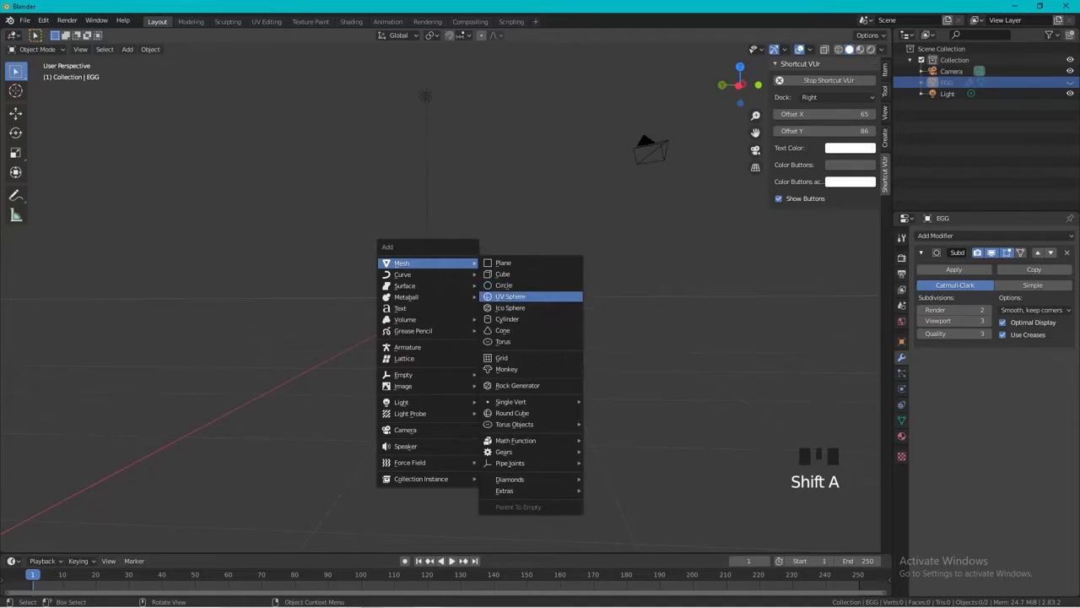
pyautogui.click(507, 319)
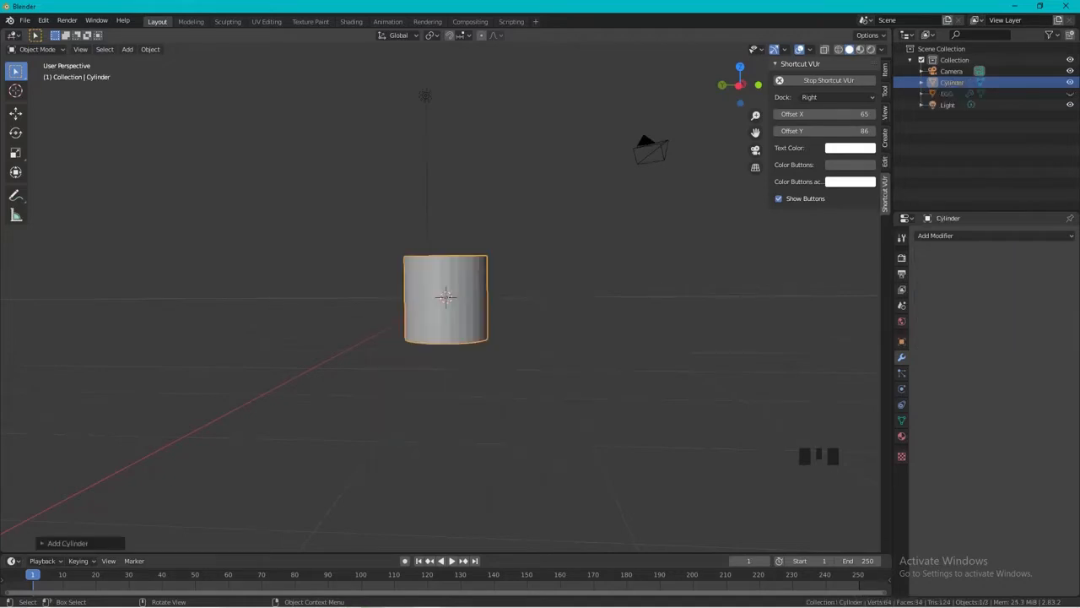
pyautogui.press('KP_1')
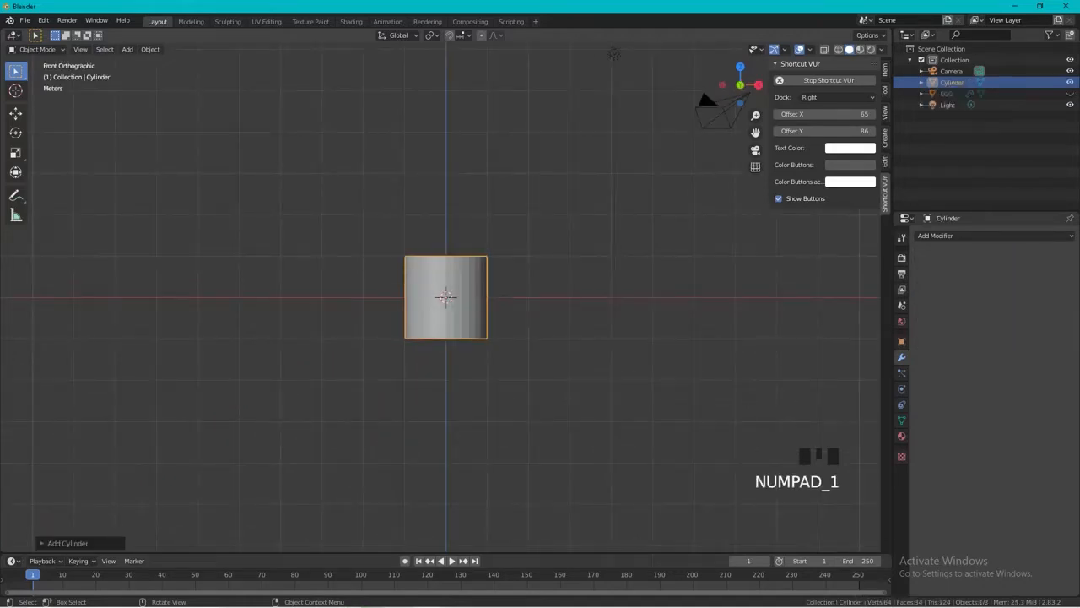
pyautogui.write('ry')
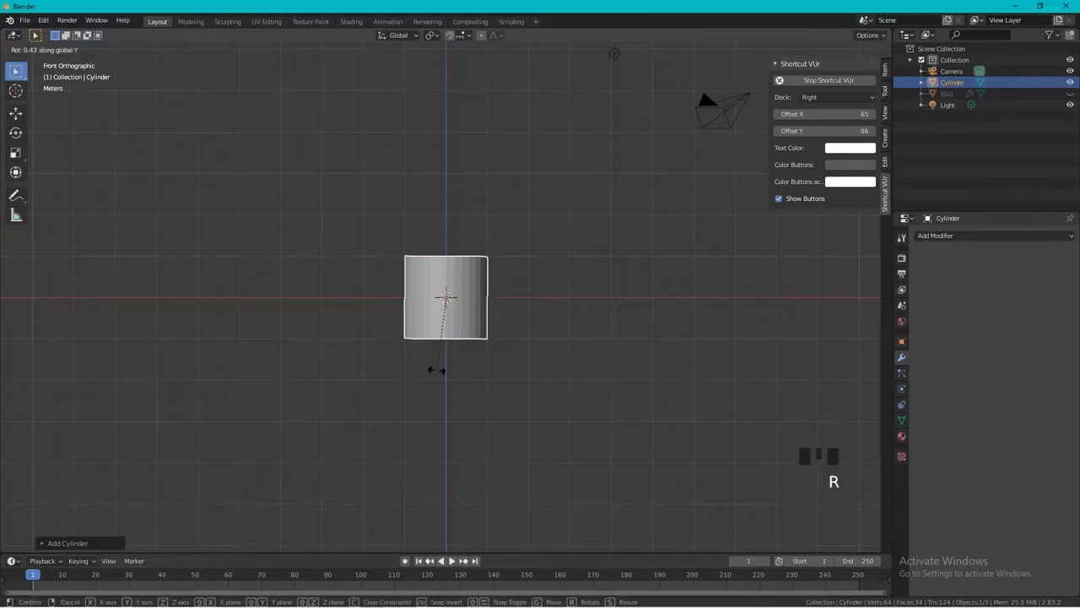
pyautogui.write('90')
pyautogui.press('Return')
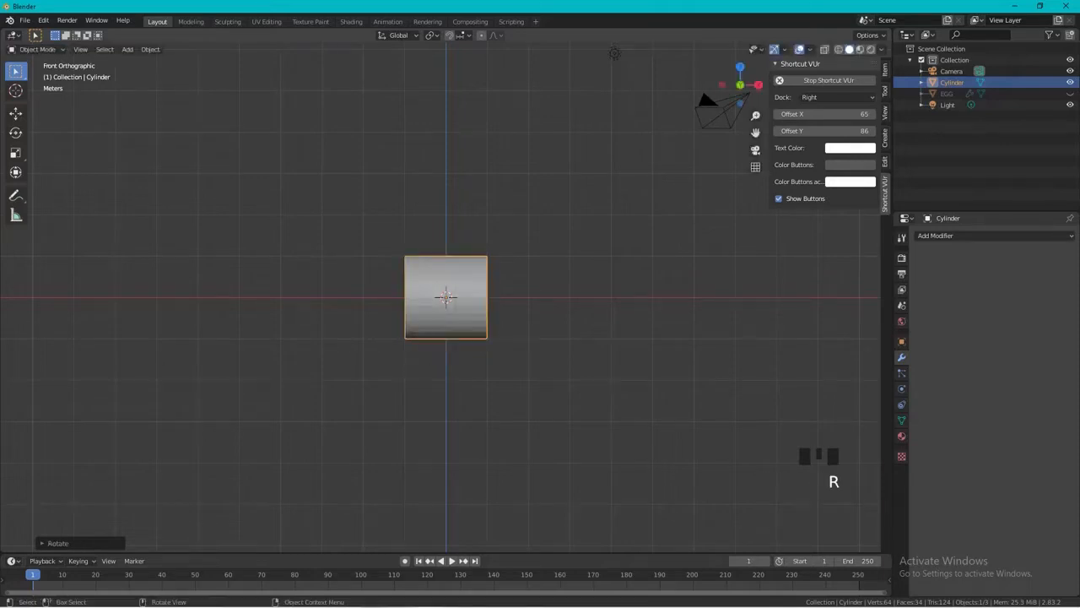
# Scale the cylinder along the X axis by a factor of about 2.6.
pyautogui.press('s')
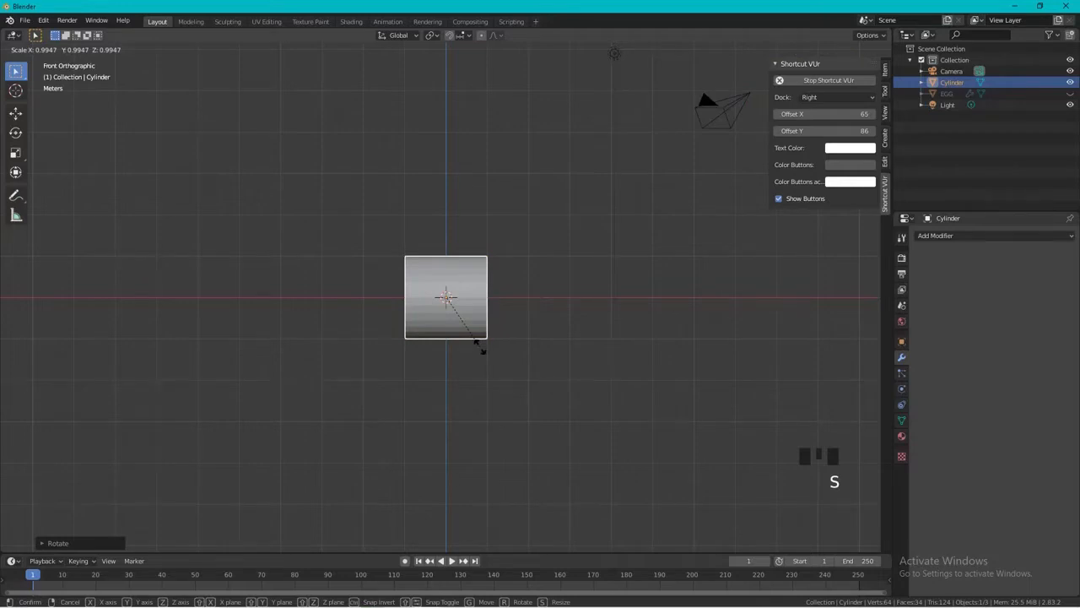
pyautogui.press('x')
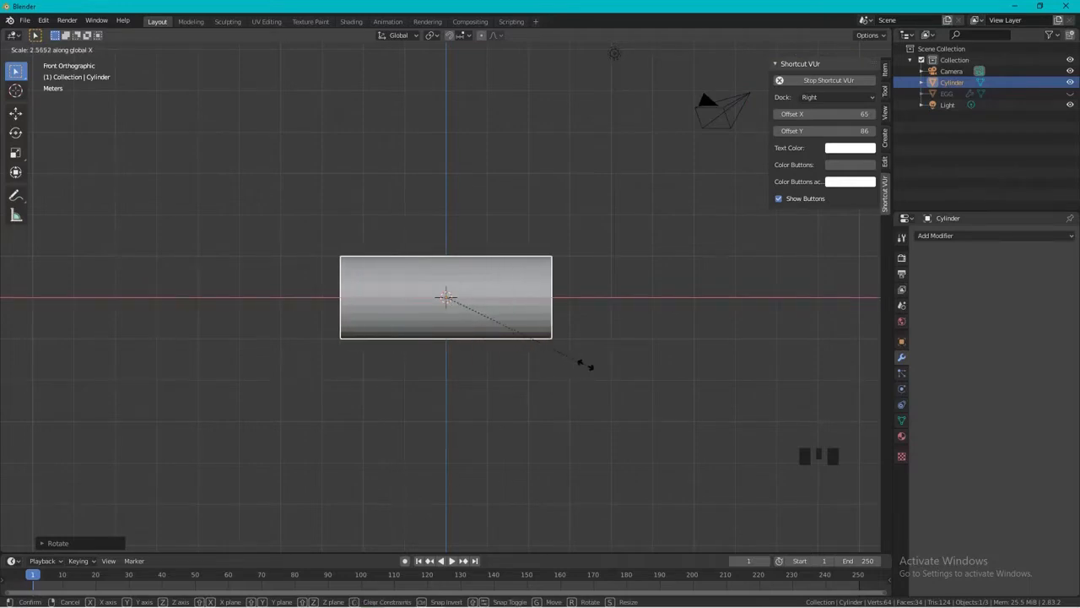
pyautogui.click(580, 363)
# In Edit Mode, add two evenly spaced loop cuts around the cylinder without sliding them.
pyautogui.hotkey('ctrl', 'r')
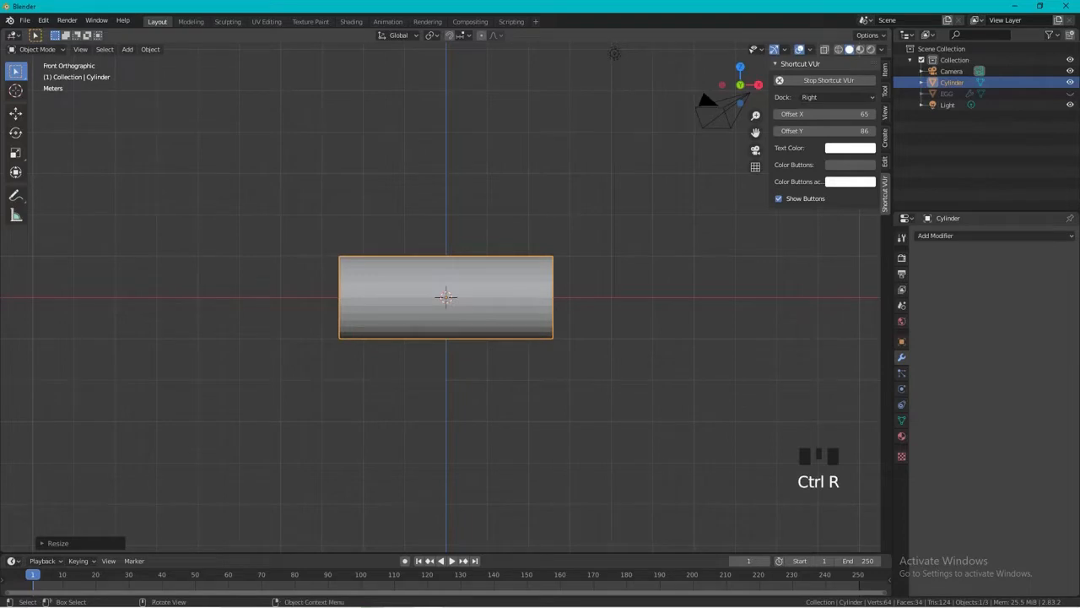
pyautogui.press('Tab')
pyautogui.press('a')
pyautogui.hotkey('ctrl', 'r')
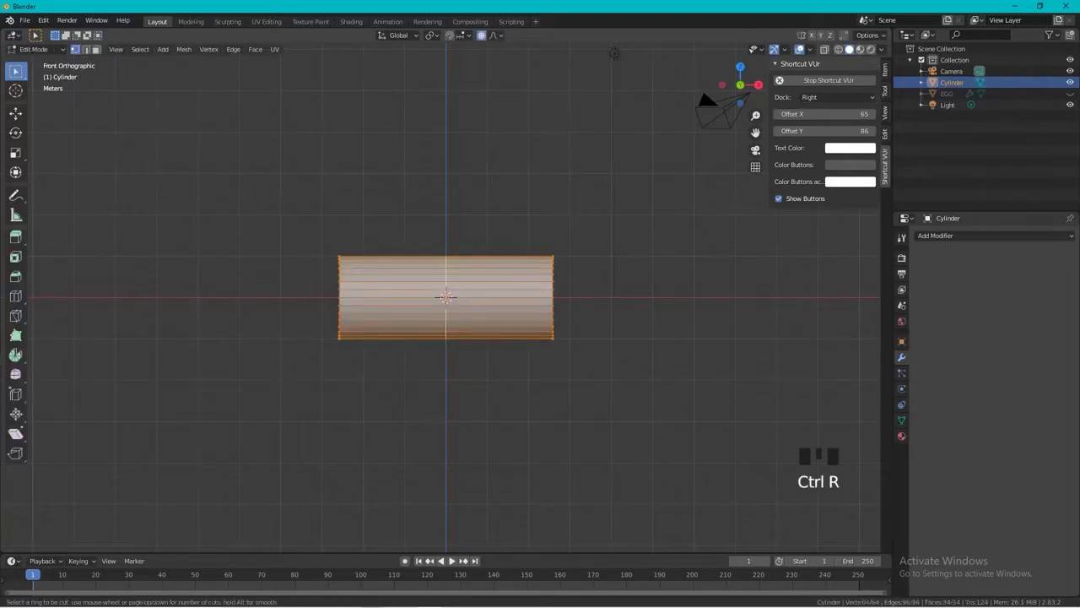
pyautogui.scroll(1, 446, 296)
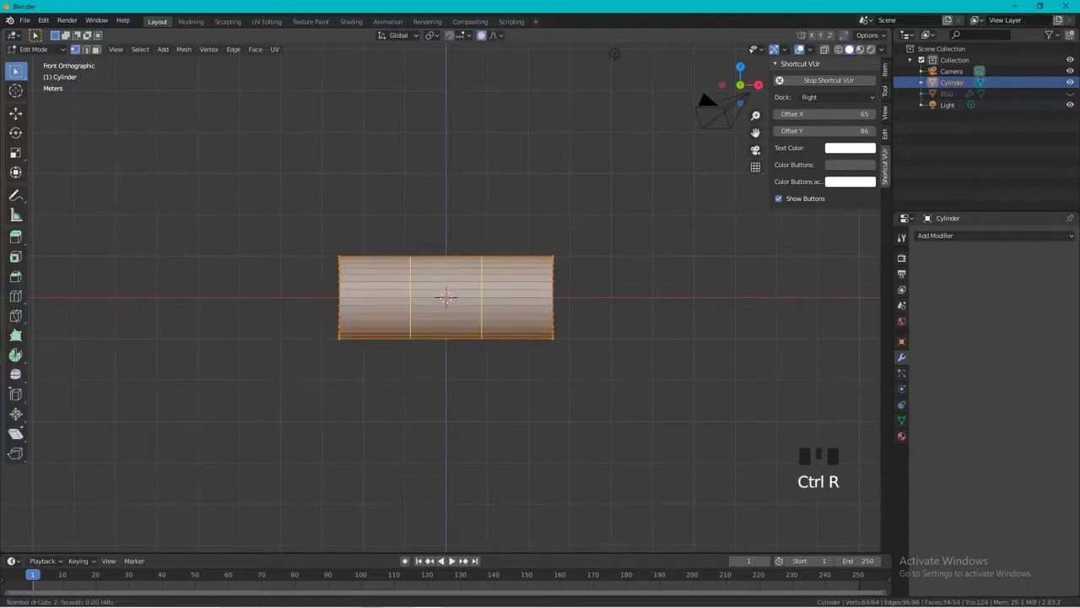
pyautogui.click(494, 330)
pyautogui.click(494, 329)
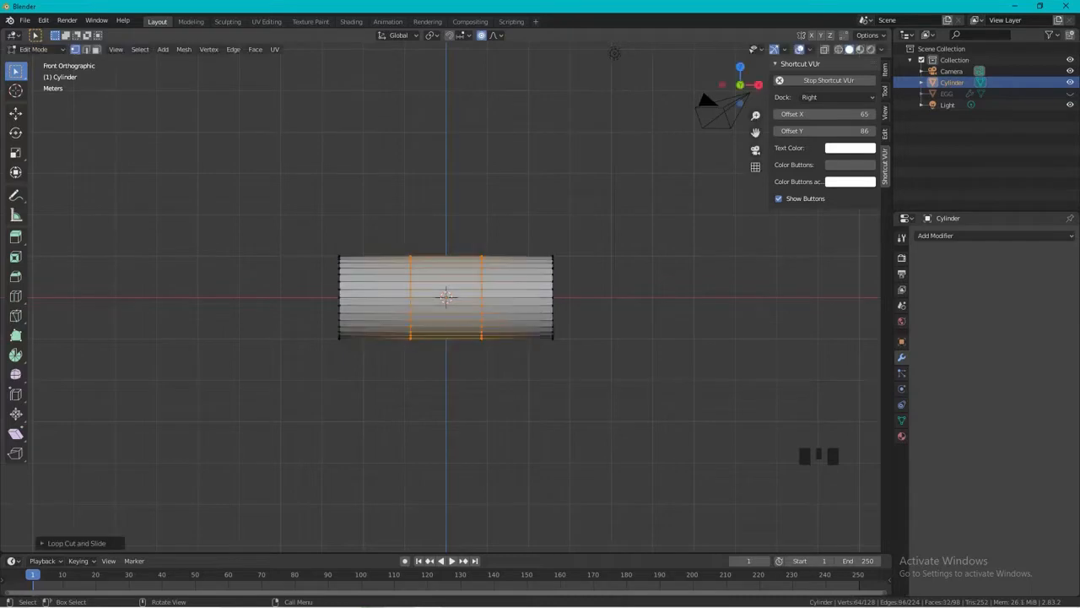
# Add six evenly spaced loop cuts around the cylinder's middle section, between the two existing cuts, and deselect everything.
pyautogui.hotkey('ctrl', 'z')
pyautogui.hotkey('ctrl', 'r')
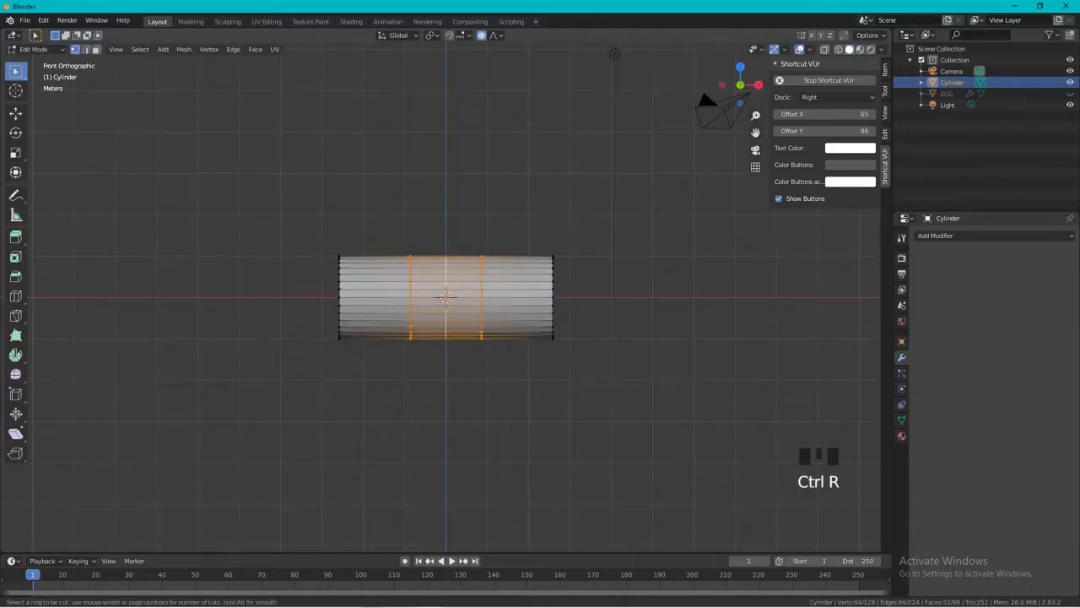
pyautogui.scroll(3, 446, 321)
pyautogui.scroll(2, 458, 328)
pyautogui.click(458, 328)
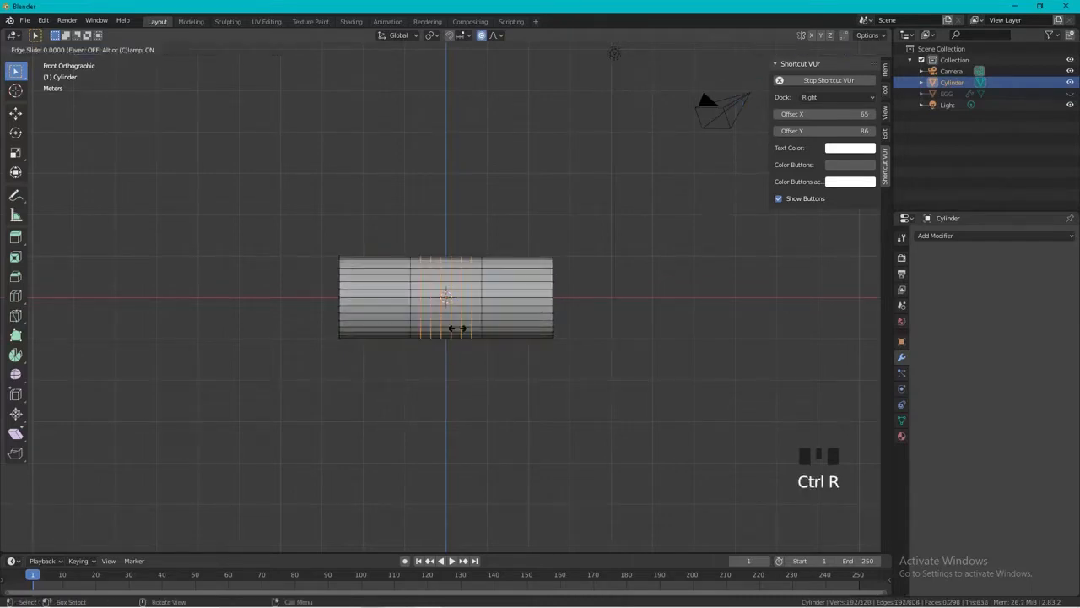
pyautogui.click(458, 327)
pyautogui.click(614, 53)
pyautogui.moveTo(614, 53); pyautogui.dragTo(597, 64, button='middle')
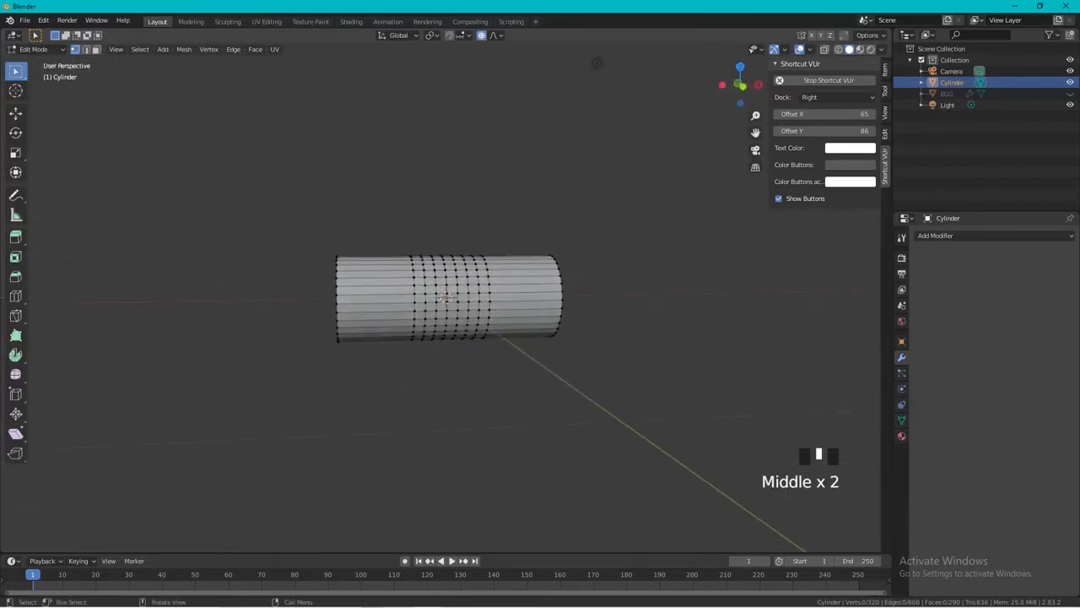
# With proportional editing off and face selection active, select a 5-by-7 block of faces on the front of the cylinder's loop-cut middle section.
pyautogui.press('KP_1')
pyautogui.press('3')
pyautogui.scroll(4, 597, 65)
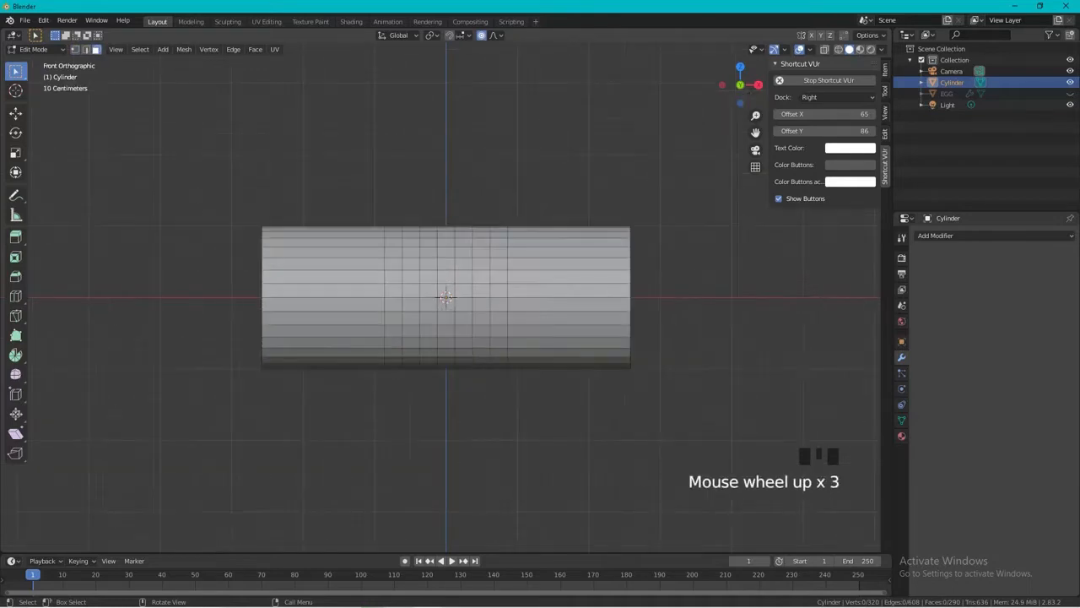
pyautogui.press('o')
pyautogui.moveTo(398, 241); pyautogui.dragTo(493, 325)
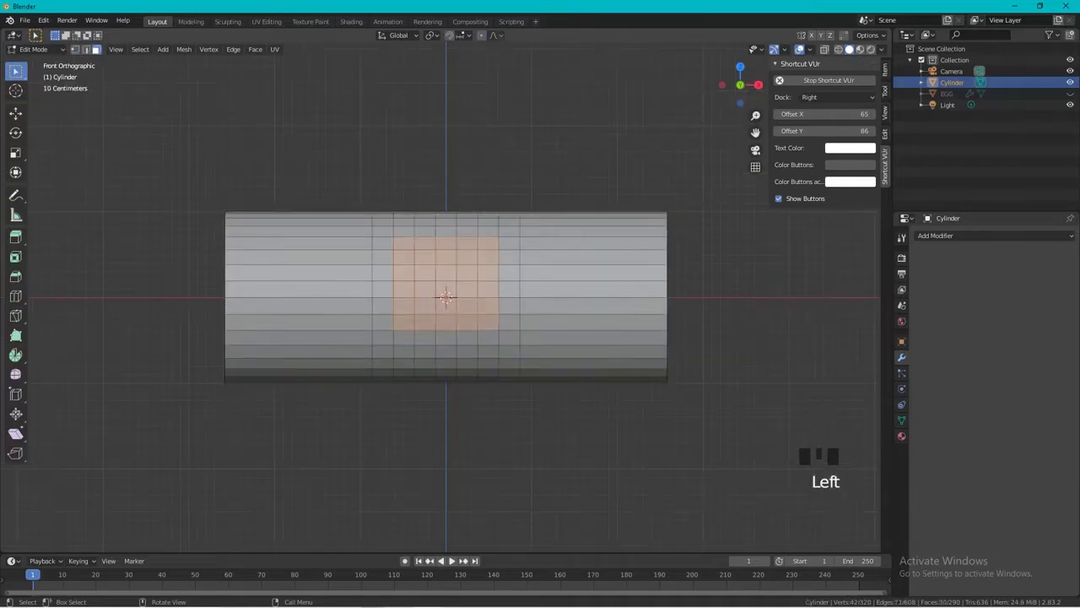
pyautogui.moveTo(403, 245); pyautogui.dragTo(487, 335)
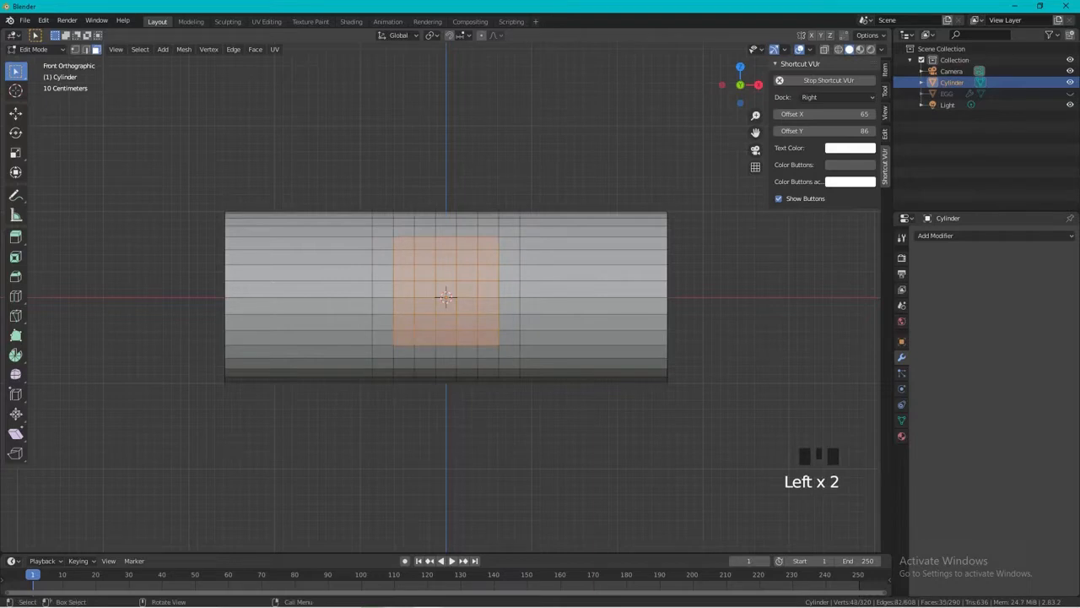
pyautogui.rightClick(430, 306)
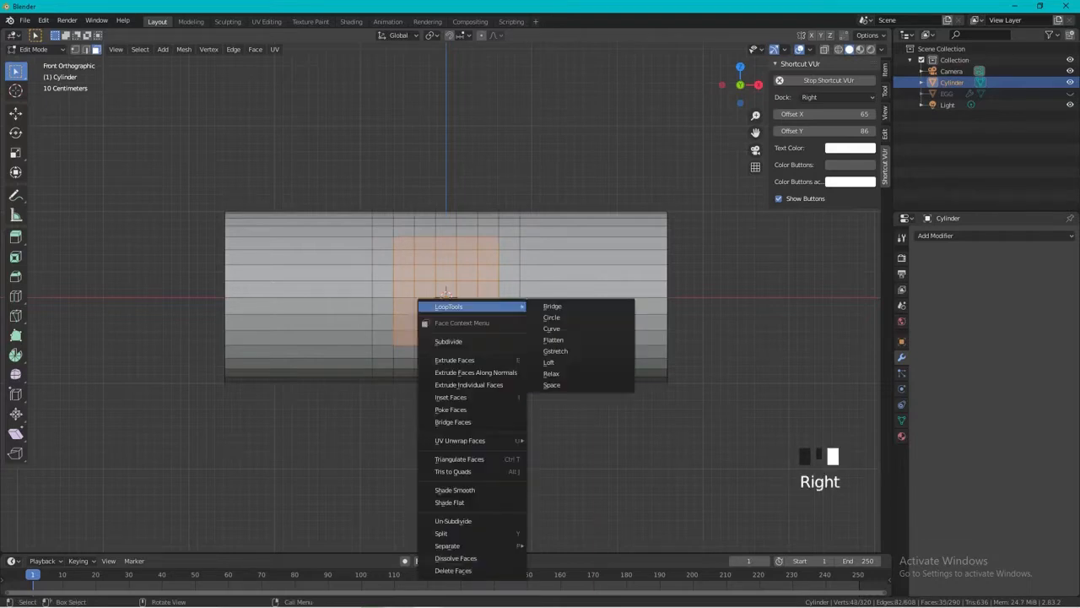
pyautogui.click(579, 328)
pyautogui.hotkey('ctrl', 'z')
# Apply the LoopTools Circle operation to the selected front faces.
pyautogui.rightClick(435, 291)
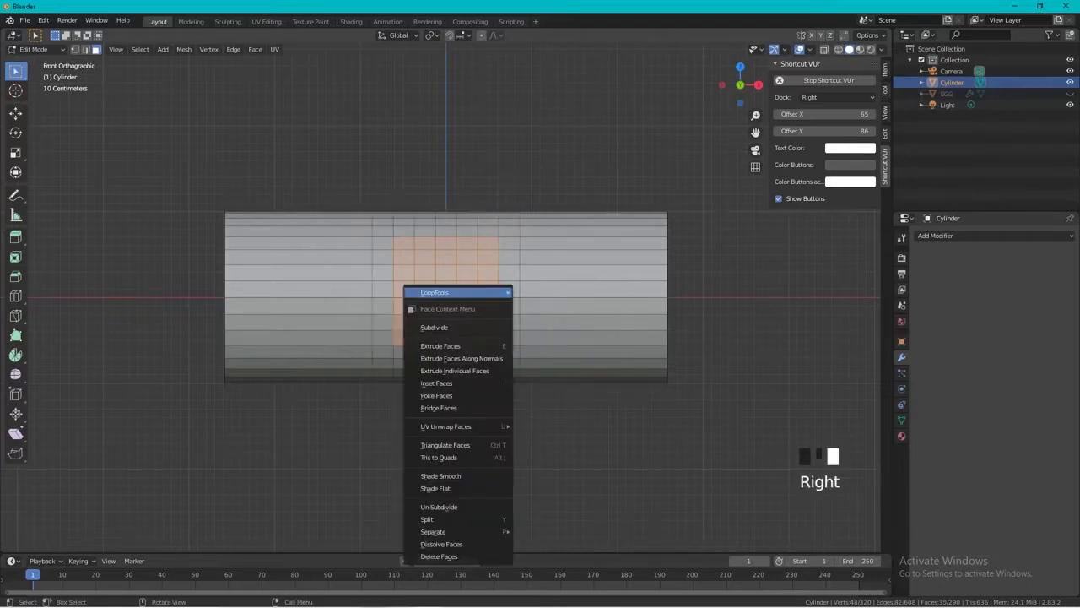
pyautogui.moveTo(472, 291)
pyautogui.click(557, 303)
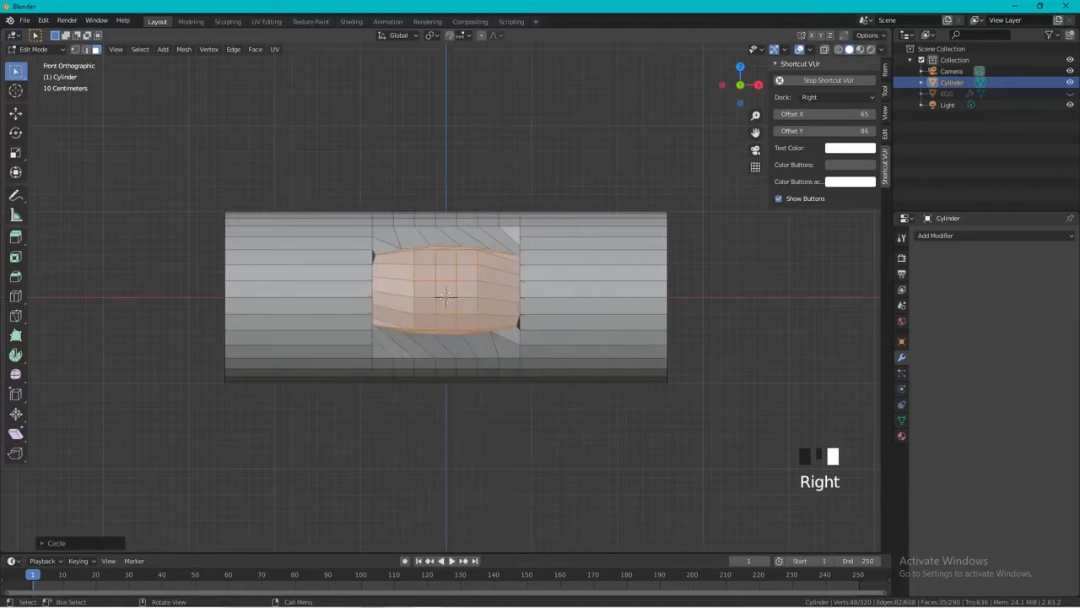
# Scale the front patch along X by about 0.53 and stretch it along Z until its outline is nearly circular.
pyautogui.press('s')
pyautogui.press('x')
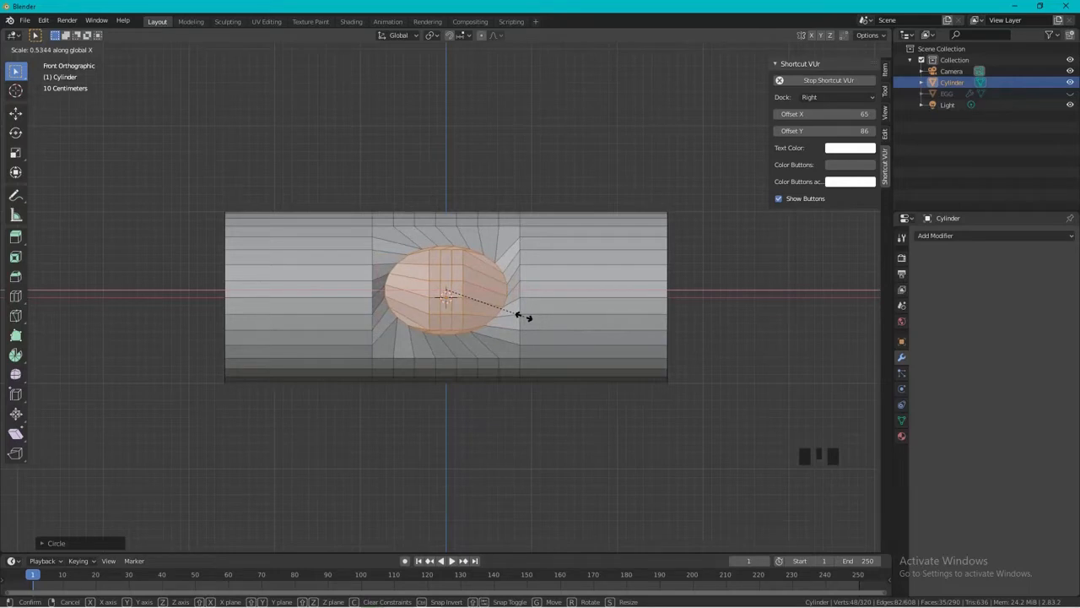
pyautogui.click(523, 317)
pyautogui.press('s')
pyautogui.press('y')
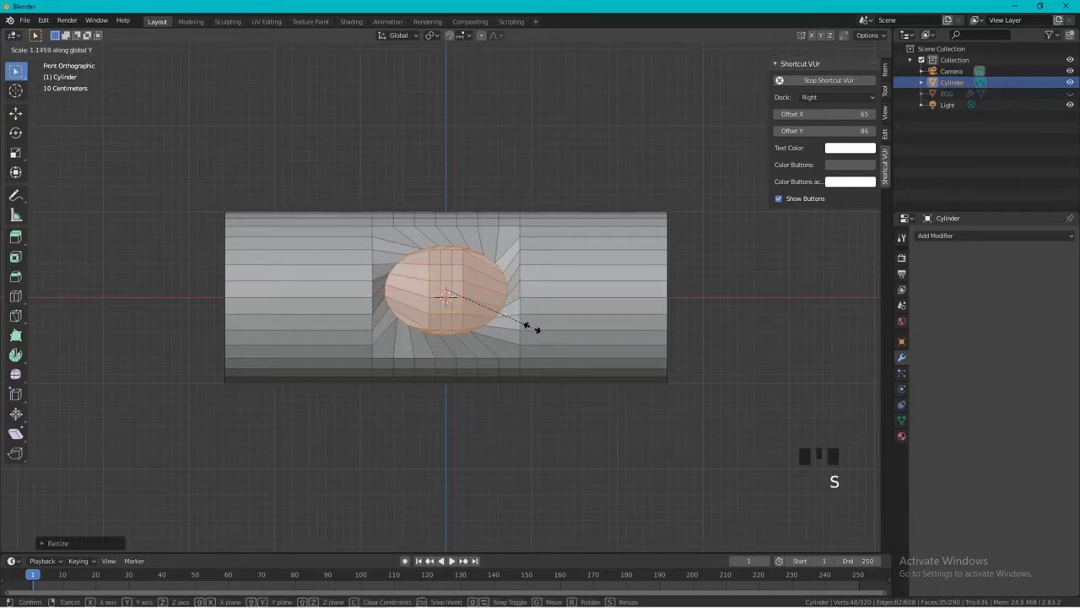
pyautogui.press('z')
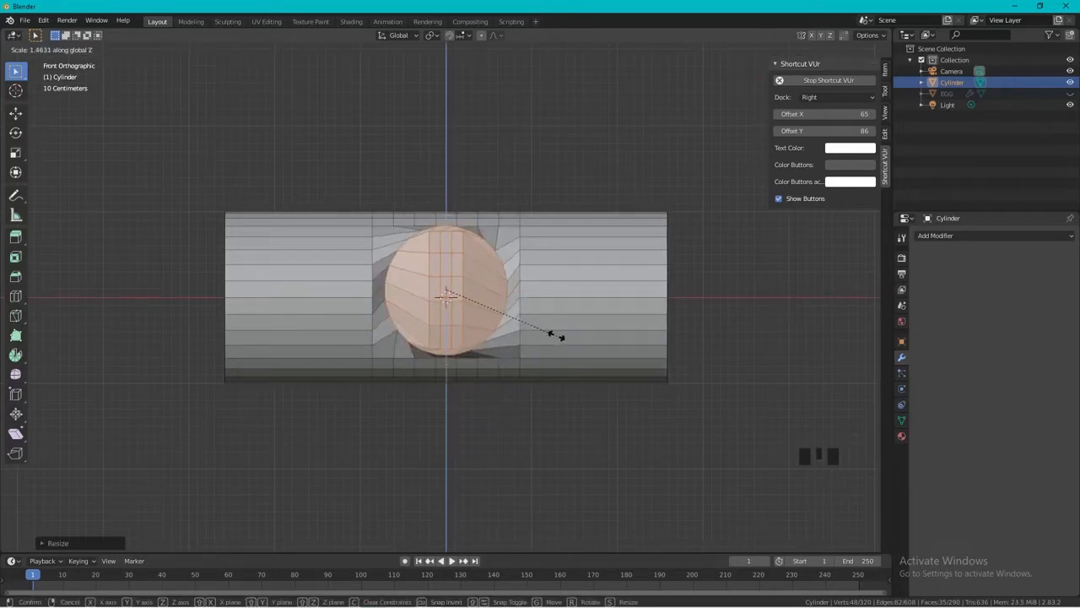
pyautogui.click(547, 327)
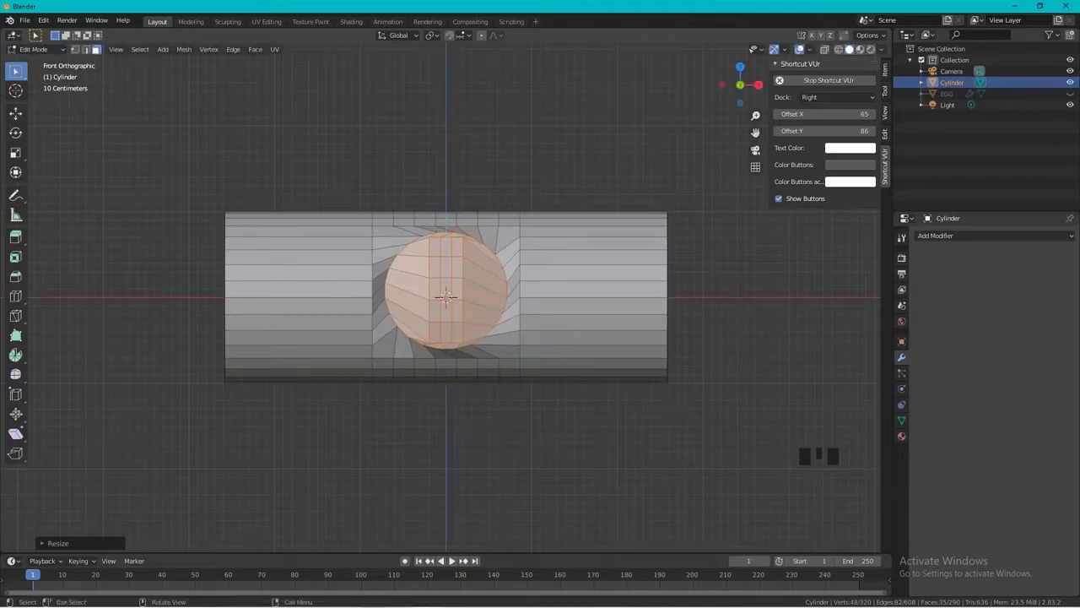
# Move the front circular patch about 0.32 m outward from the cylinder, in the negative Y direction.
pyautogui.moveTo(547, 328); pyautogui.dragTo(486, 282, button='middle')
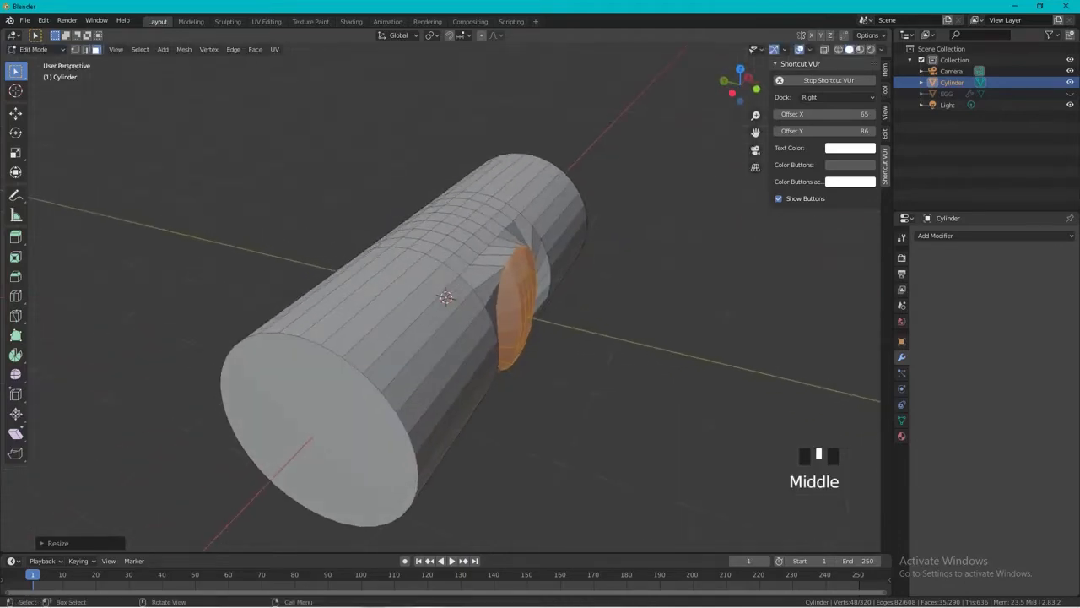
pyautogui.press('s')
pyautogui.rightClick(616, 355)
pyautogui.press('g')
pyautogui.press('y')
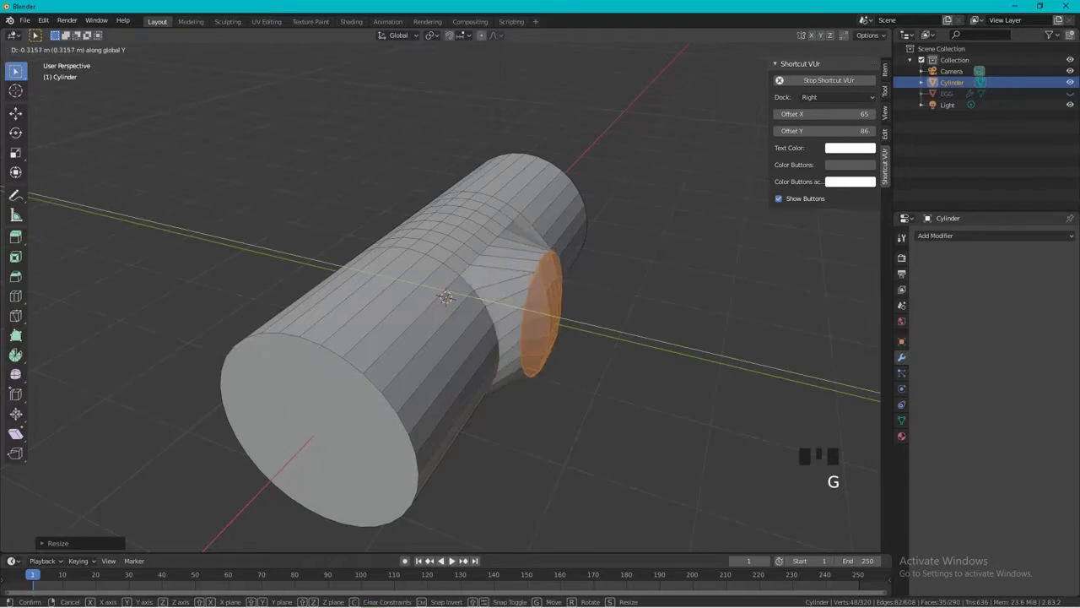
pyautogui.click(591, 338)
# Scale the protruding front patch uniformly by a factor of about 1.13.
pyautogui.moveTo(590, 338); pyautogui.dragTo(474, 375, button='middle')
pyautogui.press('s')
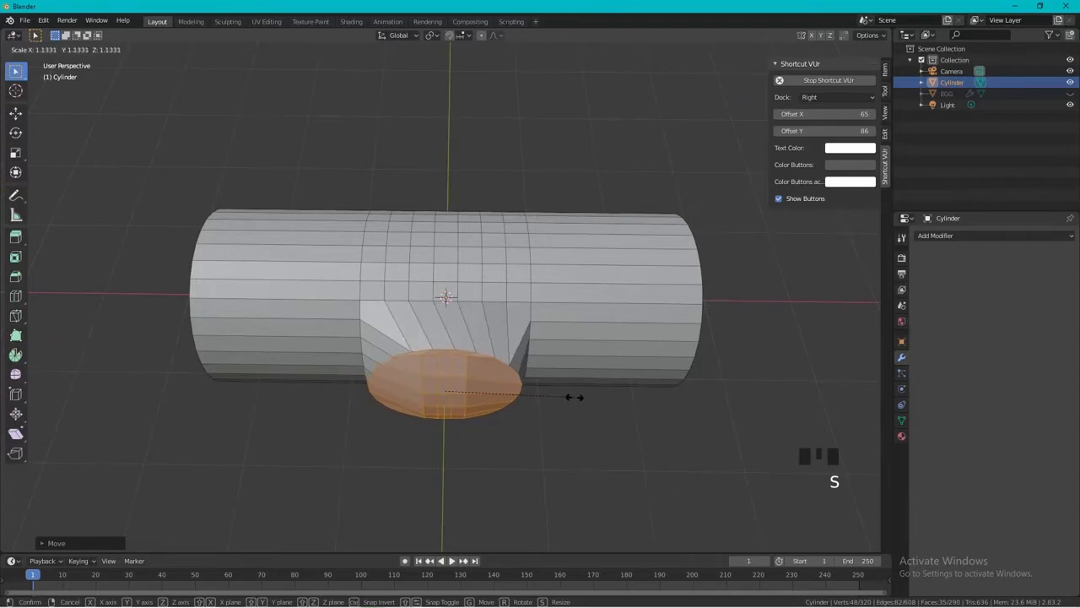
pyautogui.click(570, 396)
pyautogui.moveTo(570, 395); pyautogui.dragTo(548, 325, button='middle')
pyautogui.moveTo(445, 295); pyautogui.dragTo(446, 297, button='middle')
# Select a 5-by-8 block of faces on the back of the cylinder's middle section and apply LoopTools Circle to it.
pyautogui.press('KP_1')
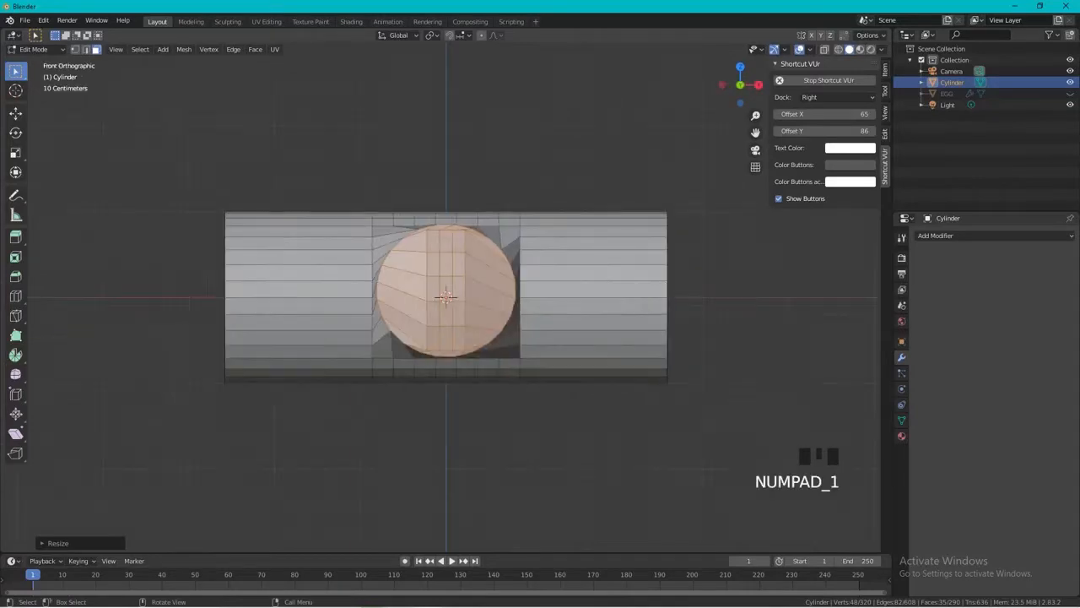
pyautogui.press('KP_9')
pyautogui.moveTo(393, 236); pyautogui.dragTo(499, 358)
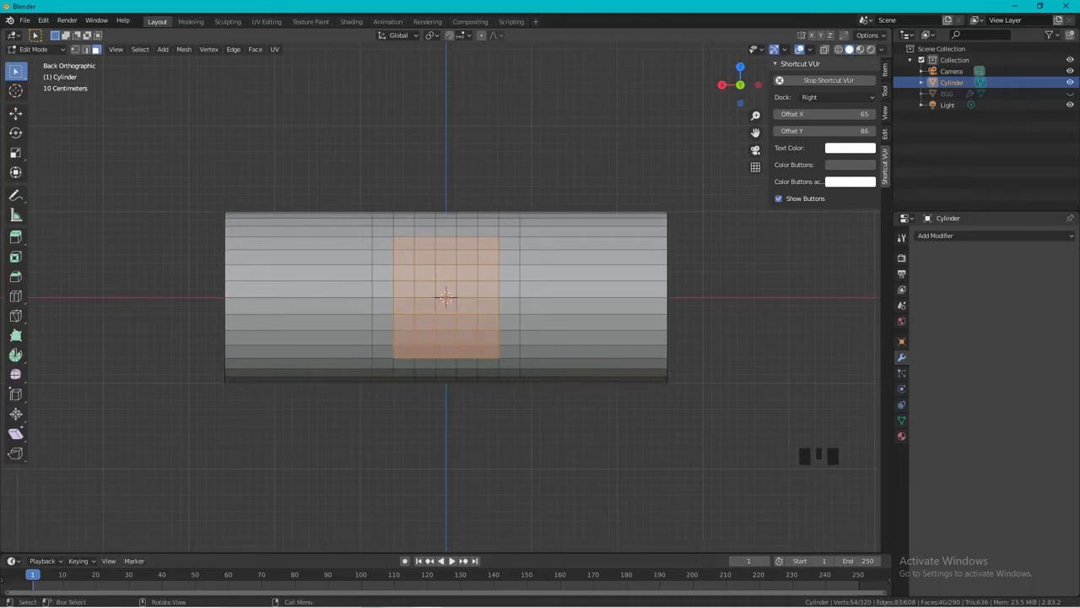
pyautogui.rightClick(446, 311)
pyautogui.moveTo(439, 313)
pyautogui.click(548, 322)
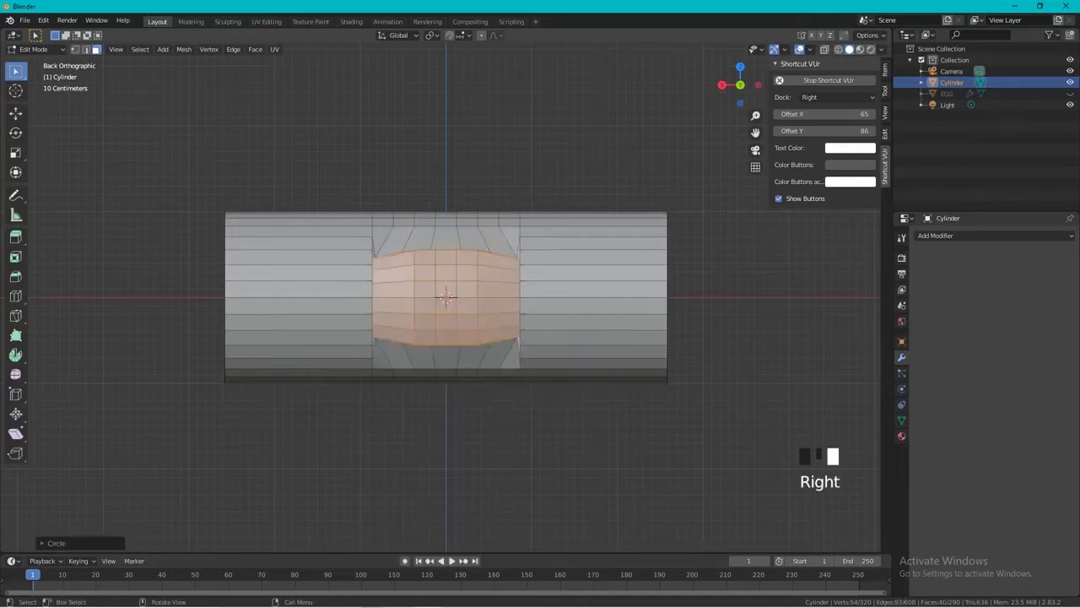
# Narrow the back patch along X and scale it along Z by about 1.32 to make its outline nearly circular.
pyautogui.press('s')
pyautogui.press('x')
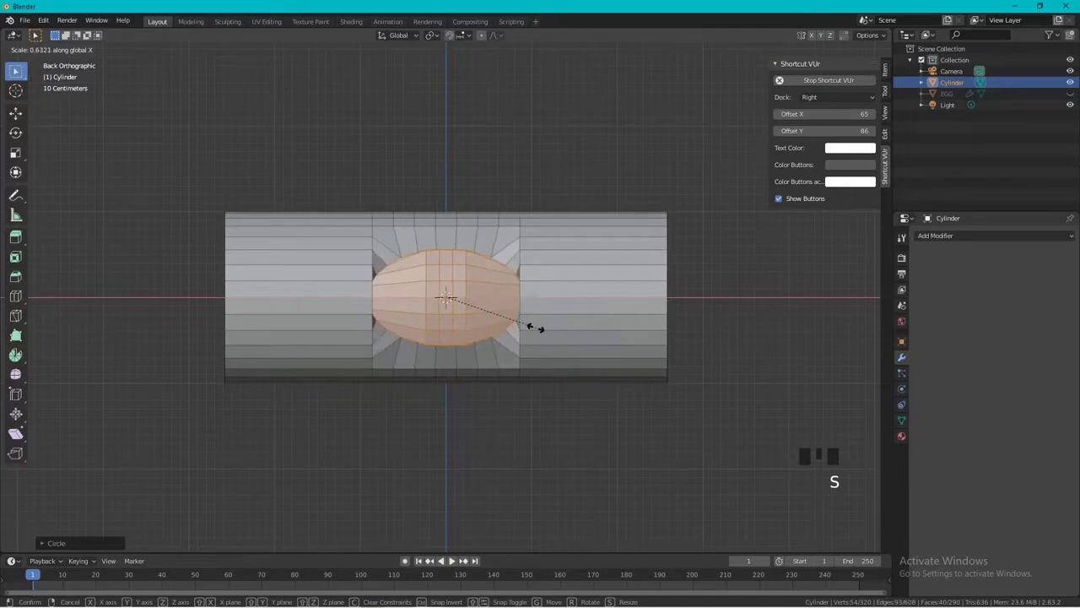
pyautogui.click(516, 324)
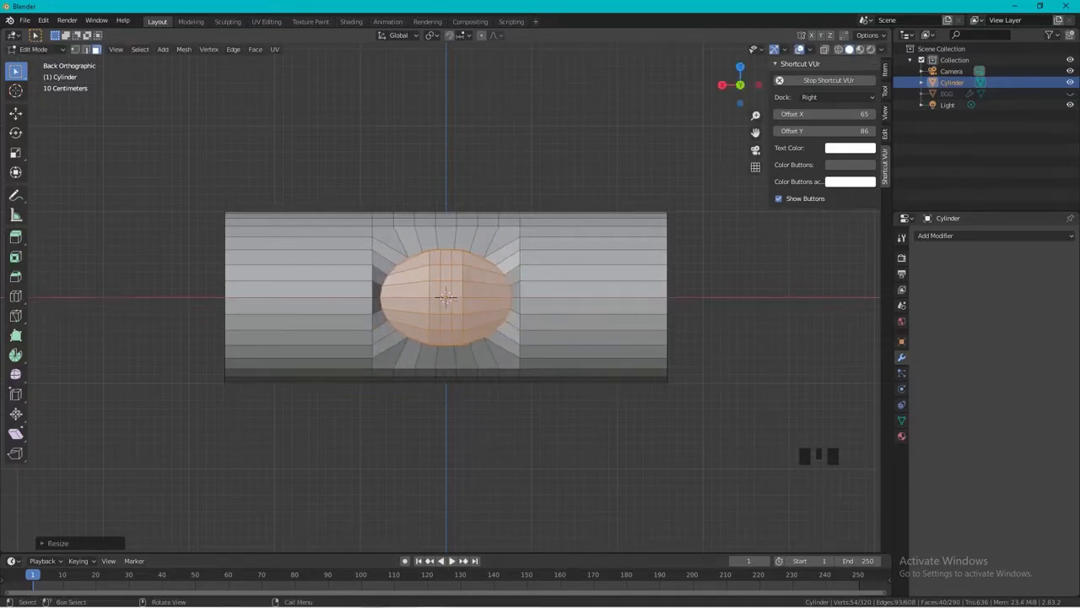
pyautogui.press('s')
pyautogui.press('z')
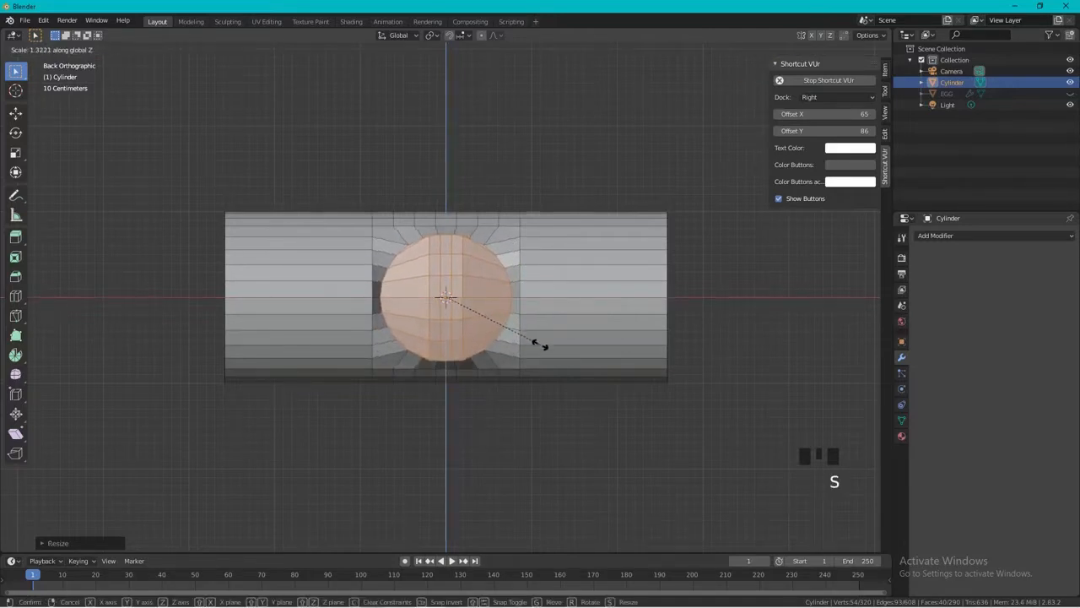
pyautogui.click(540, 345)
# Move the back patch about 0.38 m outward along Y and scale it uniformly by about 1.06.
pyautogui.moveTo(540, 345); pyautogui.dragTo(648, 416, button='middle')
pyautogui.press('KP_7')
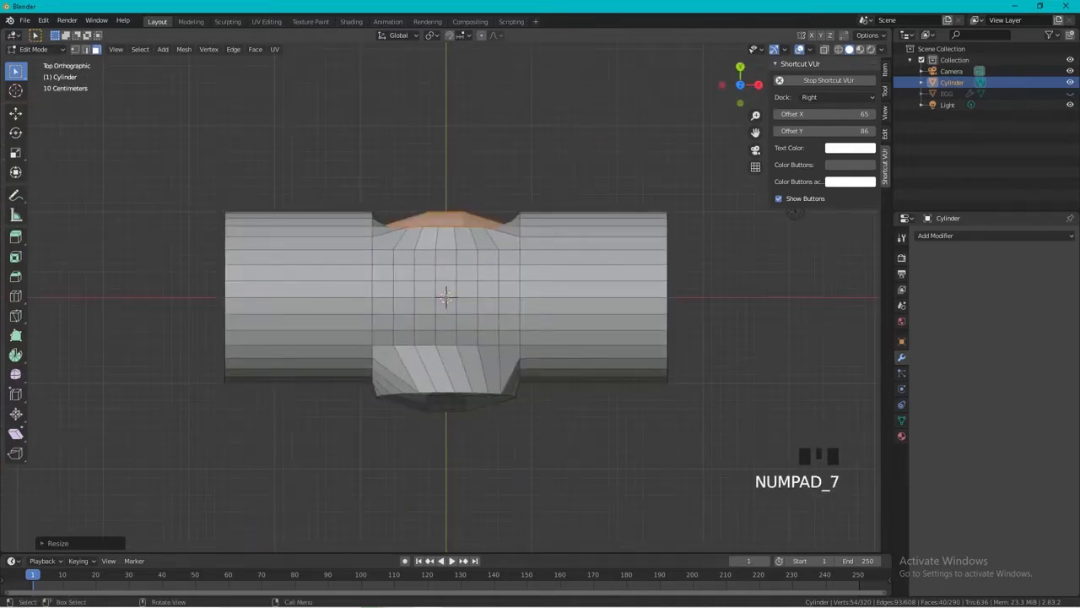
pyautogui.press('g')
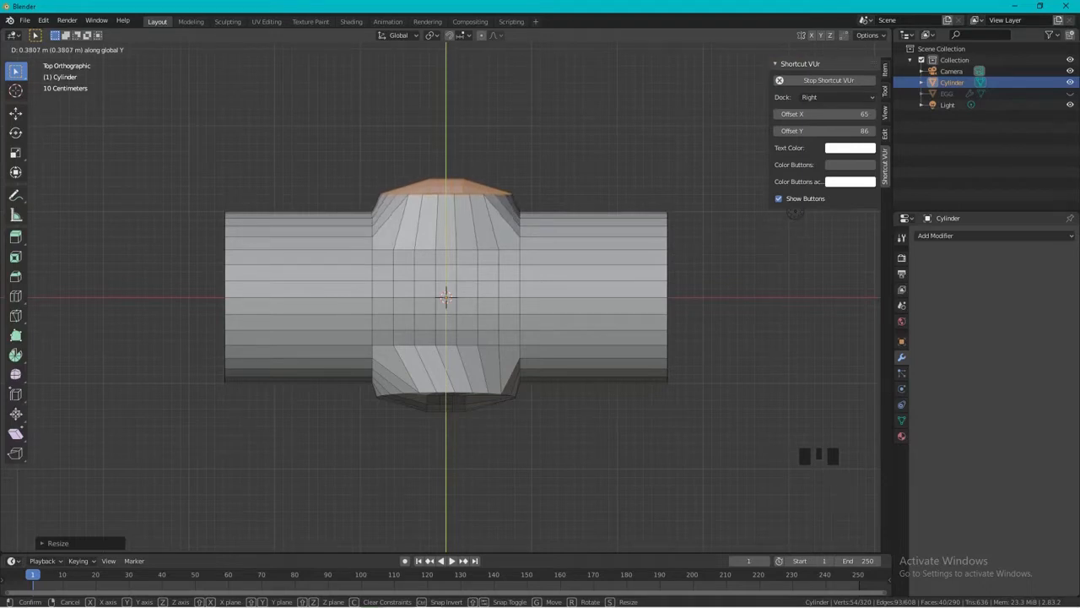
pyautogui.click(446, 295)
pyautogui.press('s')
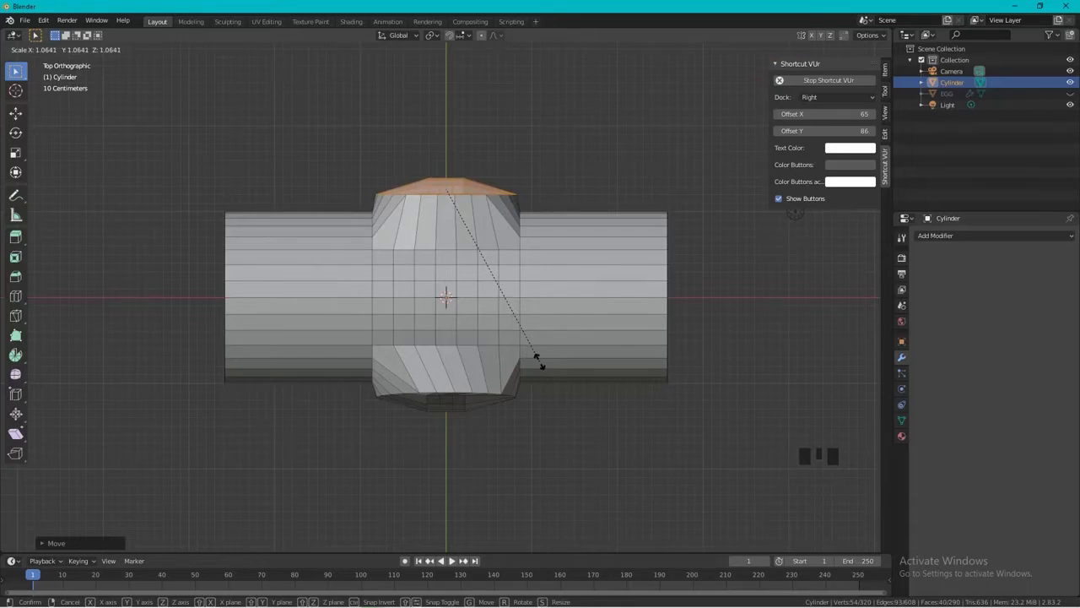
pyautogui.click(537, 360)
pyautogui.moveTo(538, 361); pyautogui.dragTo(464, 271, button='middle')
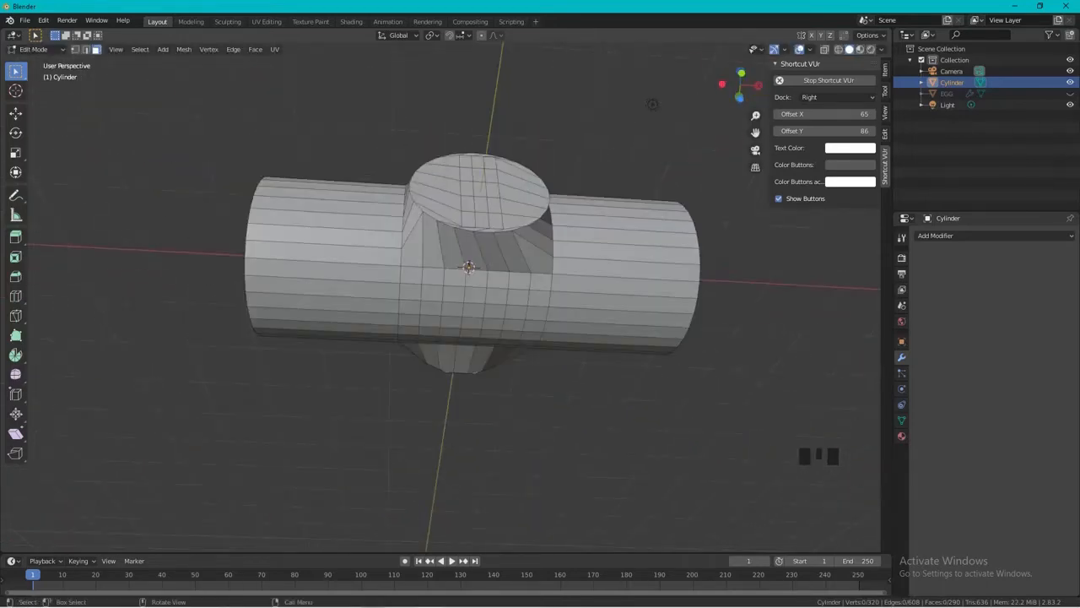
# Select a 5-by-5 block of faces on the underside of the cylinder's middle section and apply LoopTools Circle to it.
pyautogui.press('KP_7')
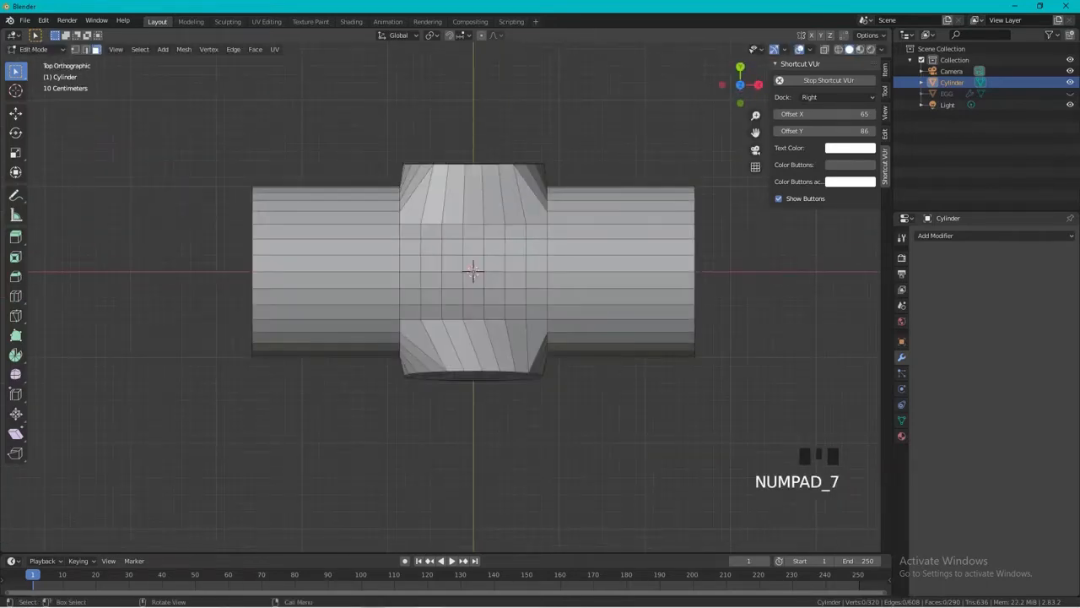
pyautogui.press('KP_9')
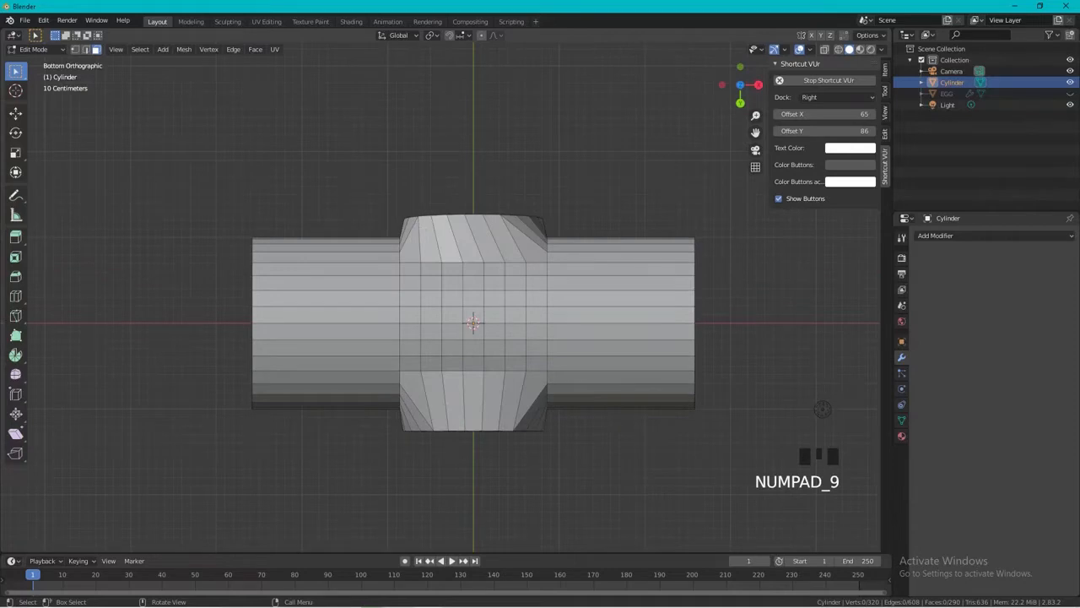
pyautogui.moveTo(427, 282); pyautogui.dragTo(521, 356)
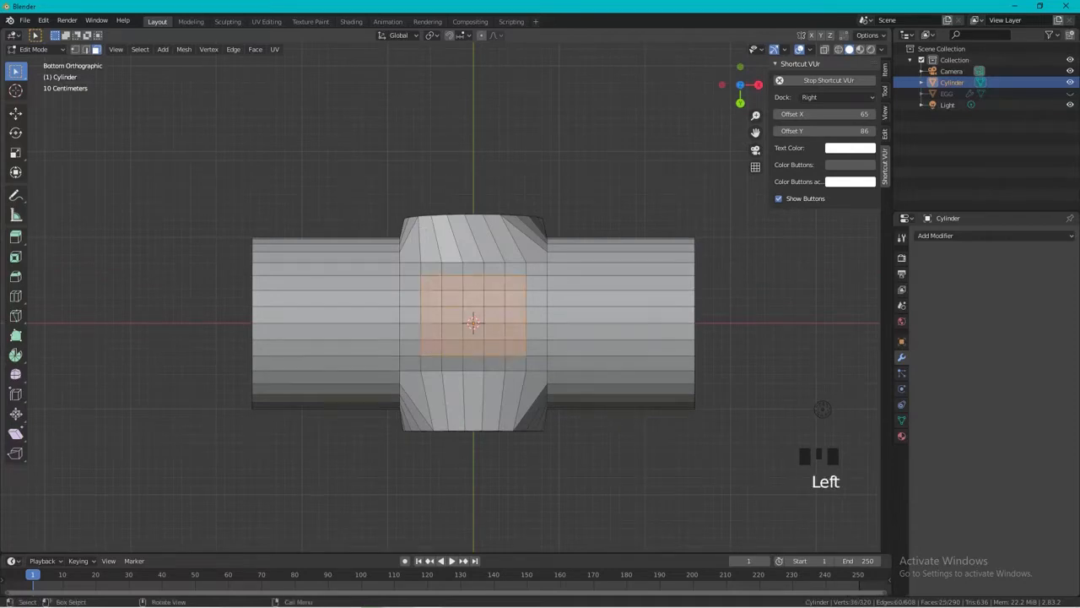
pyautogui.rightClick(468, 325)
pyautogui.moveTo(472, 326)
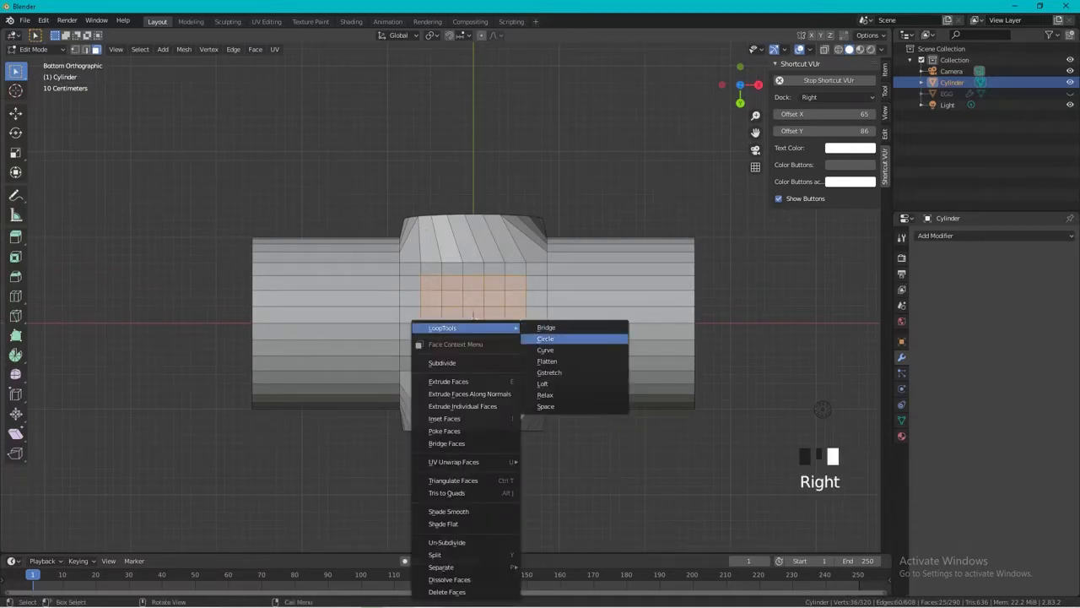
pyautogui.click(553, 338)
# Scale the underside patch along X by about 0.63 and along Y by about 1.26.
pyautogui.press('s')
pyautogui.press('z')
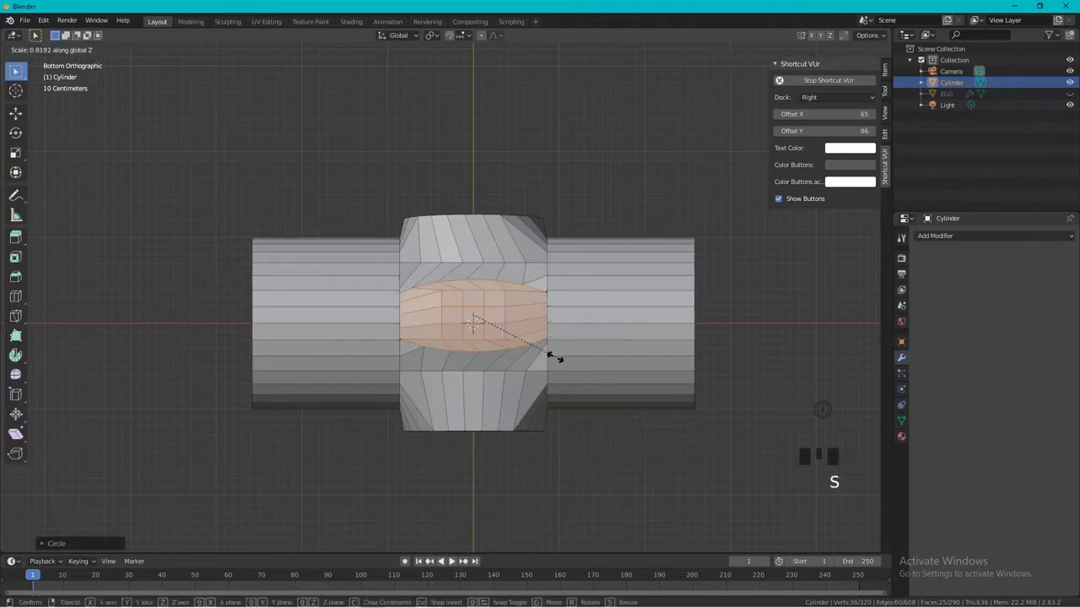
pyautogui.press('x')
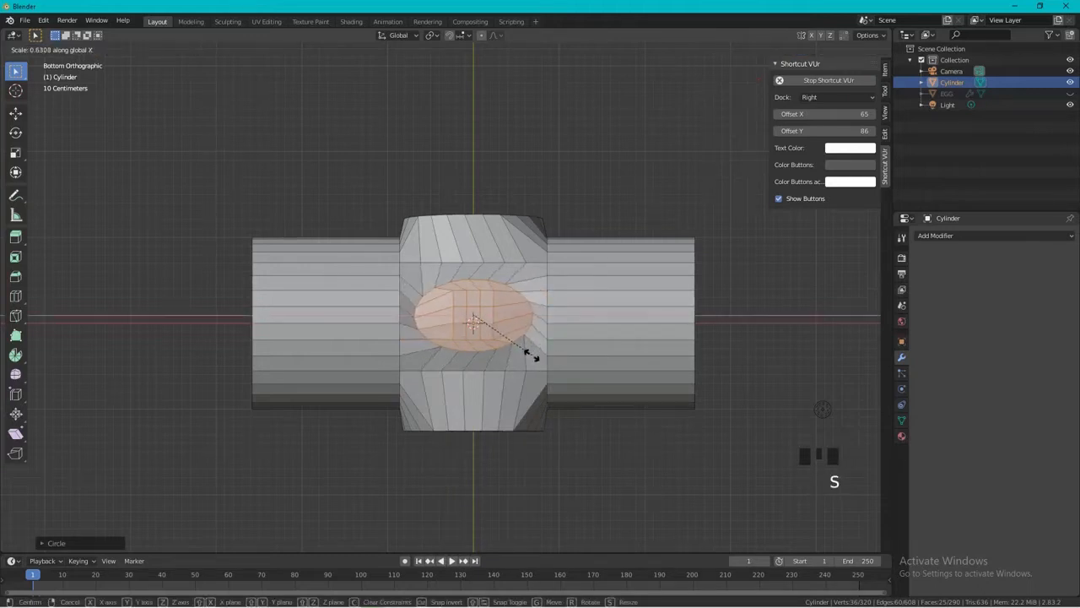
pyautogui.click(531, 355)
pyautogui.press('s')
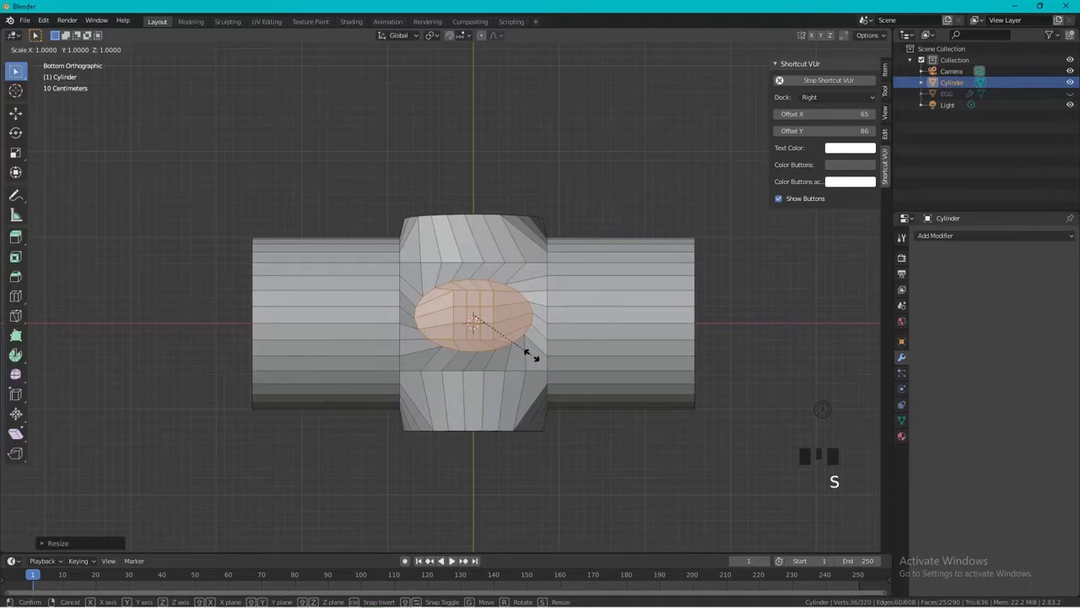
pyautogui.press('y')
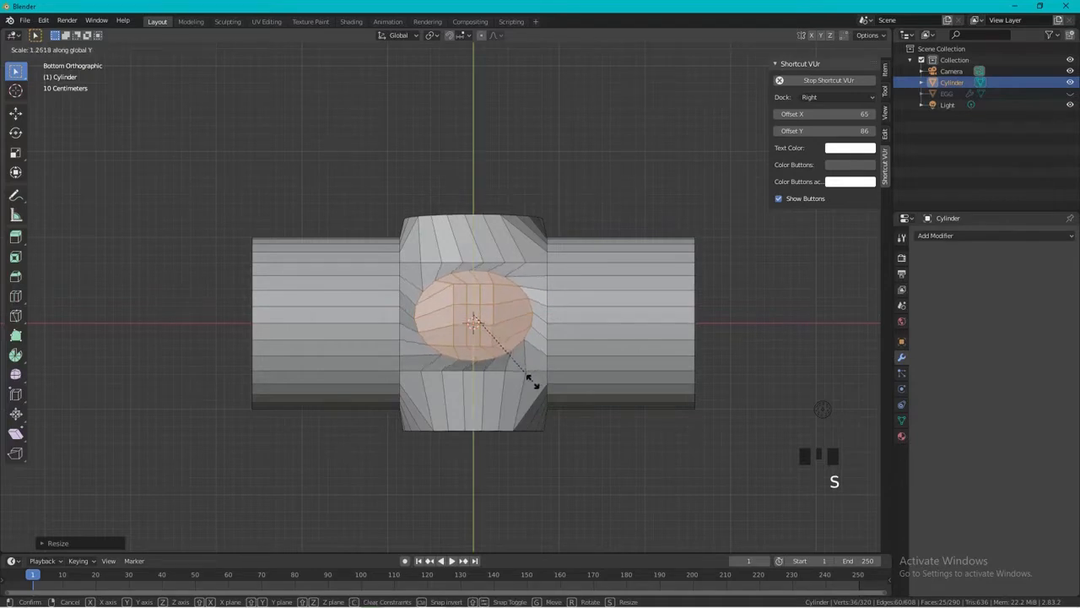
pyautogui.click(532, 381)
# Flatten the underside patch with the LoopTools Flatten operation.
pyautogui.scroll(-2, 533, 381)
pyautogui.moveTo(533, 381); pyautogui.dragTo(447, 382, button='middle')
pyautogui.rightClick(448, 382)
pyautogui.moveTo(455, 329)
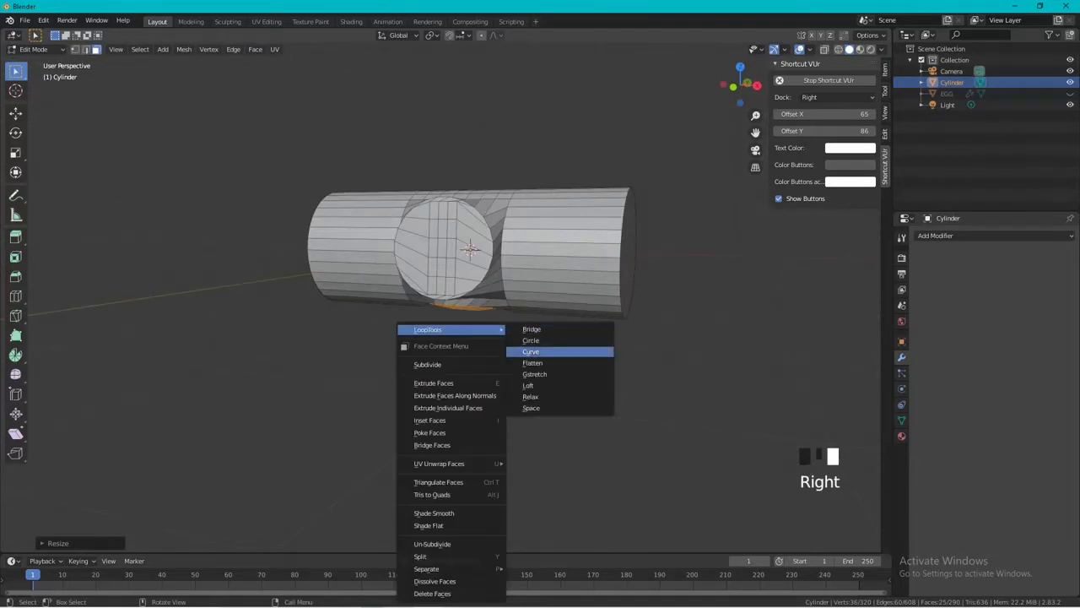
pyautogui.click(533, 363)
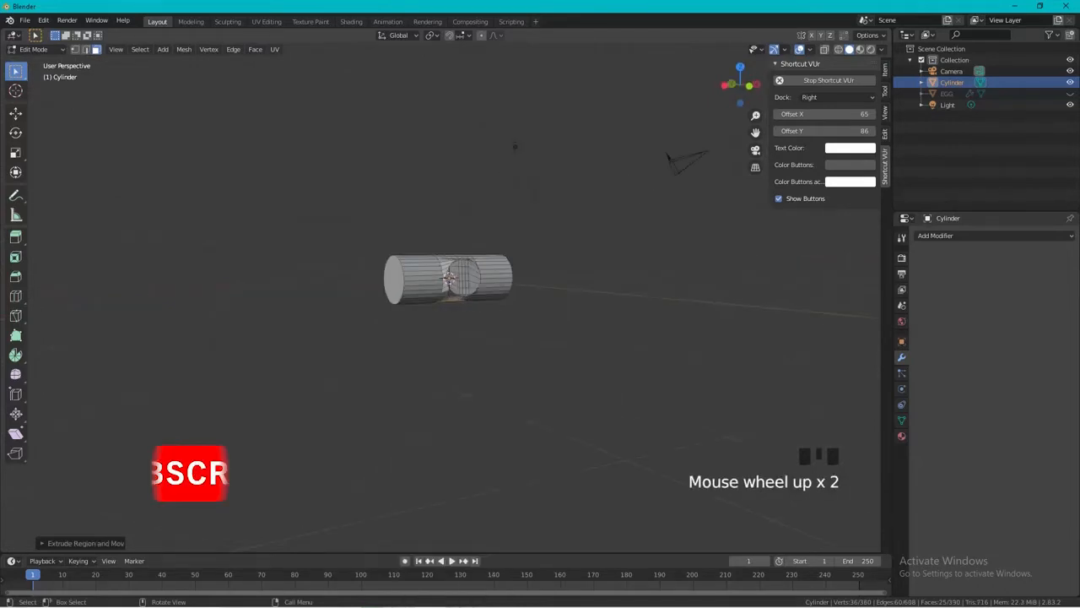
# Extrude the flattened underside patch about 6.75 m downward to form a long handle.
pyautogui.scroll(2, 449, 270)
pyautogui.press('e')
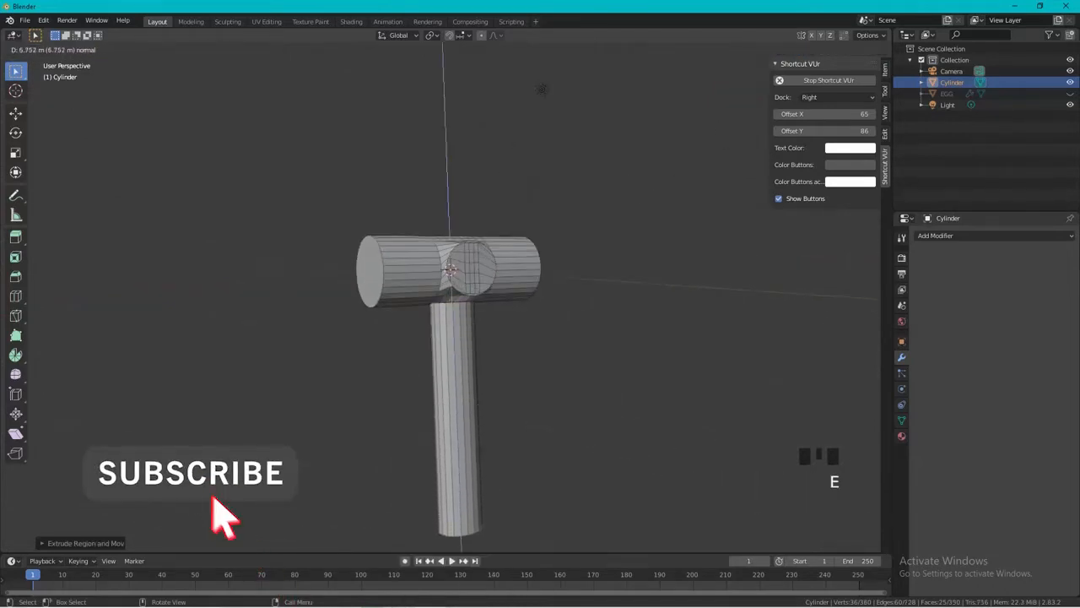
pyautogui.press('Return')
pyautogui.keyDown('shift'); pyautogui.moveTo(530, 349); pyautogui.dragTo(530, 247, button='middle'); pyautogui.keyUp('shift')
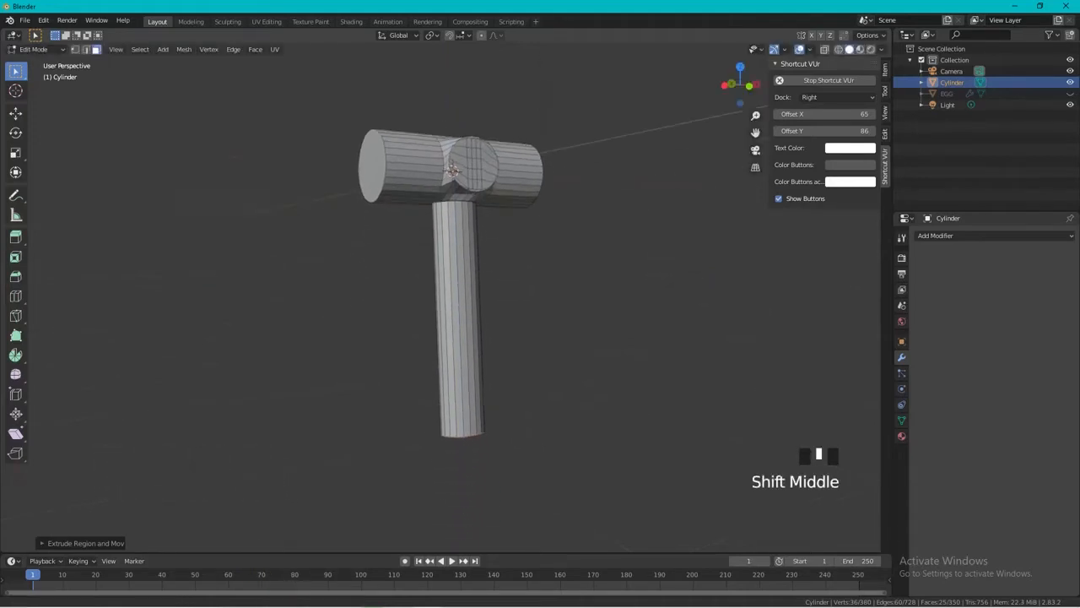
# Scale the handle's end face up by about 1.06 and extrude it in place, scaling the new ring slightly outward as a thin lip.
pyautogui.press('s')
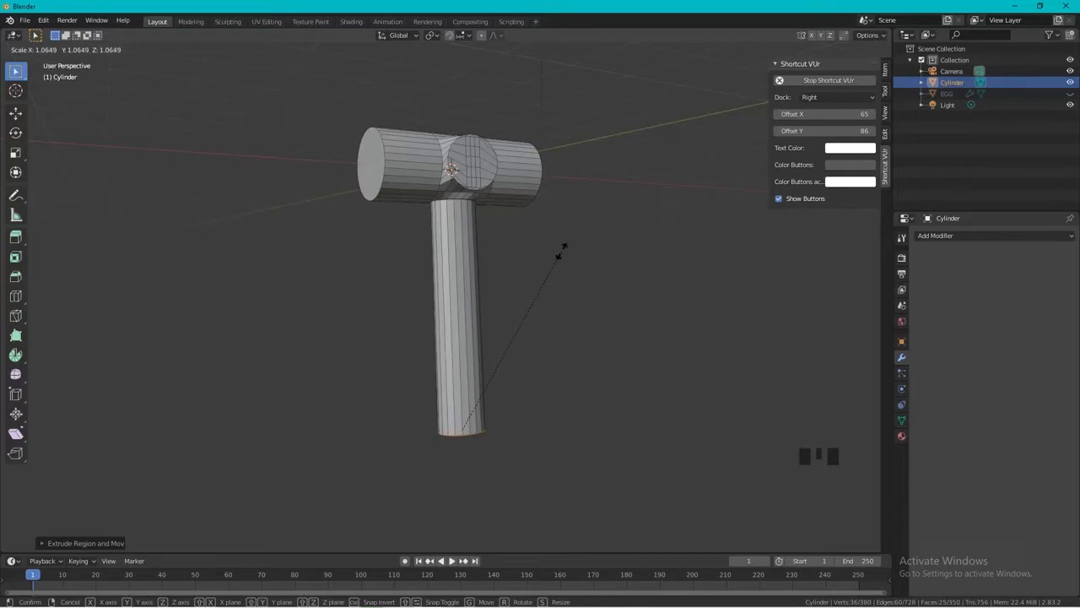
pyautogui.click(562, 253)
pyautogui.keyDown('shift'); pyautogui.moveTo(561, 253); pyautogui.dragTo(553, 188, button='middle'); pyautogui.keyUp('shift')
pyautogui.scroll(4, 462, 422)
pyautogui.press('e')
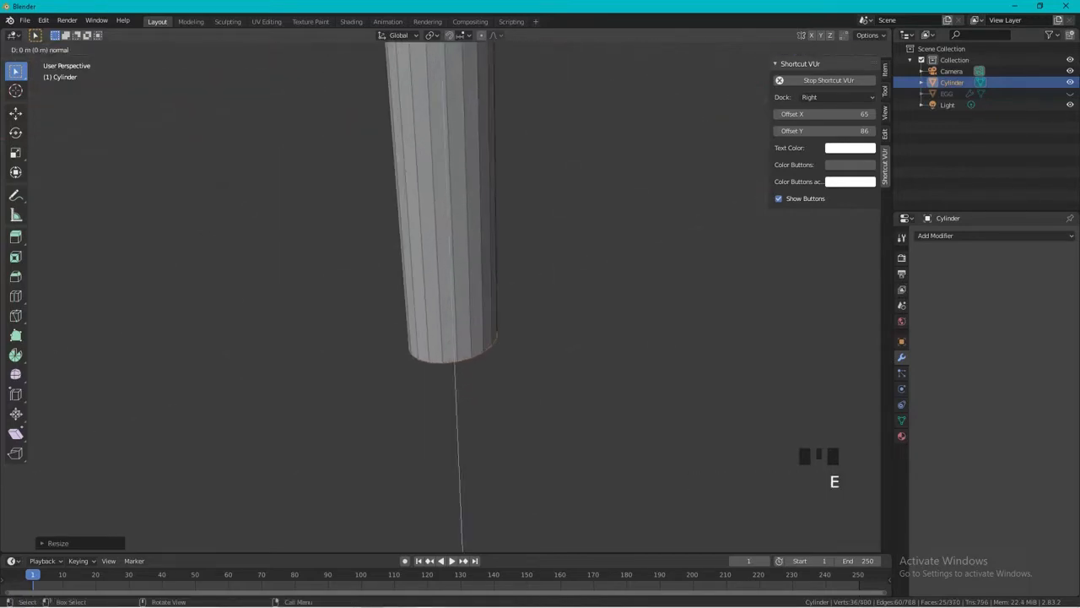
pyautogui.click(461, 422)
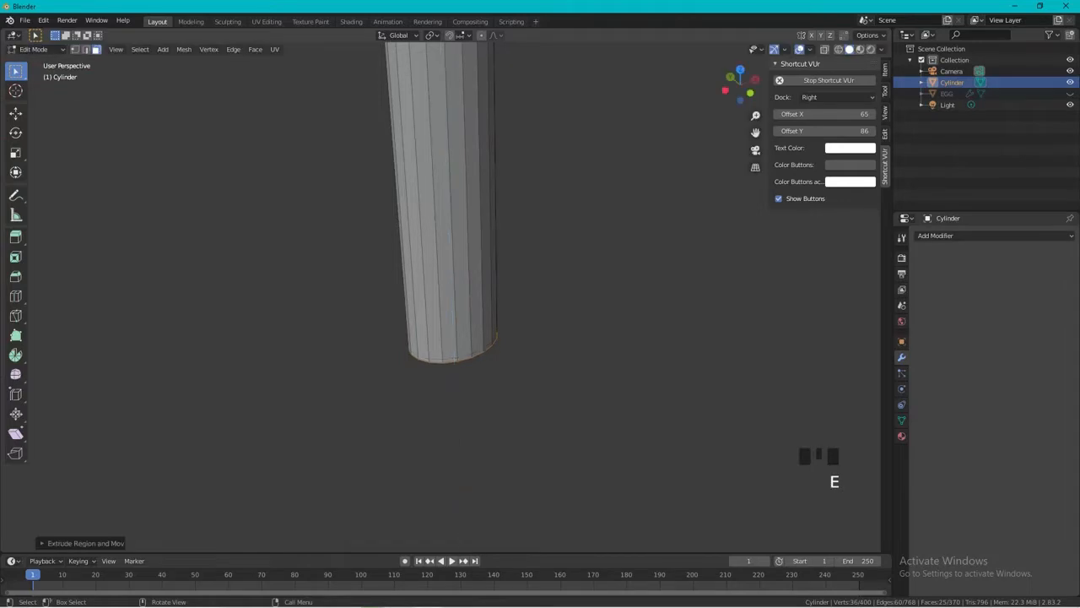
pyautogui.press('s')
pyautogui.click(565, 351)
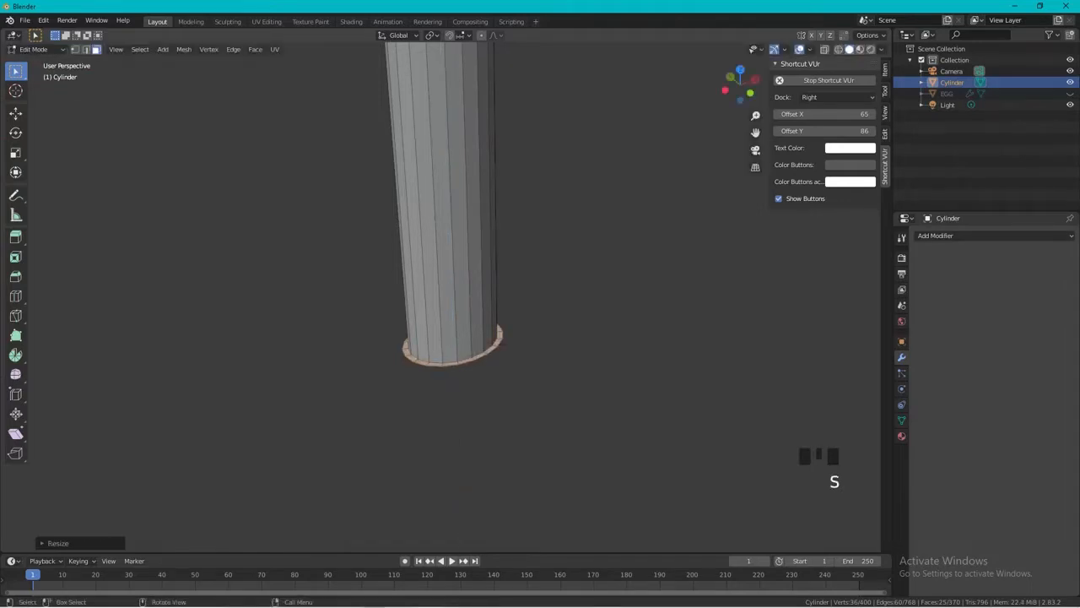
# Extrude the lipped handle end downward to form a grip section and extend its end further along Z.
pyautogui.press('e')
pyautogui.click(570, 472)
pyautogui.keyDown('shift'); pyautogui.moveTo(570, 473); pyautogui.dragTo(580, 269, button='middle'); pyautogui.keyUp('shift')
pyautogui.press('g')
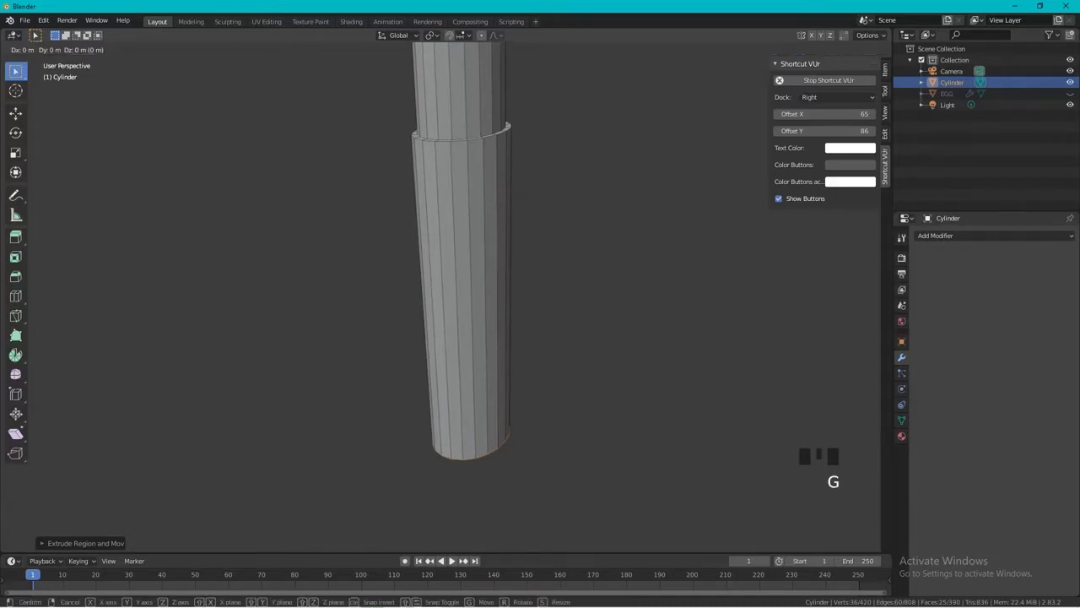
pyautogui.press('z')
pyautogui.click(638, 333)
# Scale up the grip's bottom face for a slight flare and raise it about 0.7 m along Z to shorten the grip.
pyautogui.press('s')
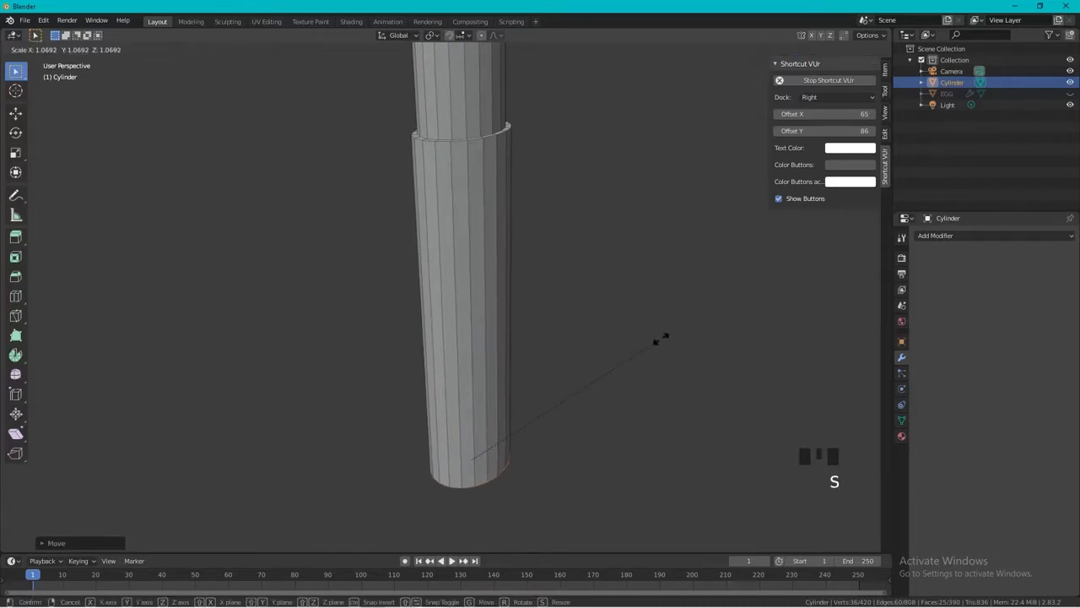
pyautogui.click(688, 332)
pyautogui.moveTo(689, 332); pyautogui.dragTo(545, 120, button='middle')
pyautogui.scroll(-10, 544, 120)
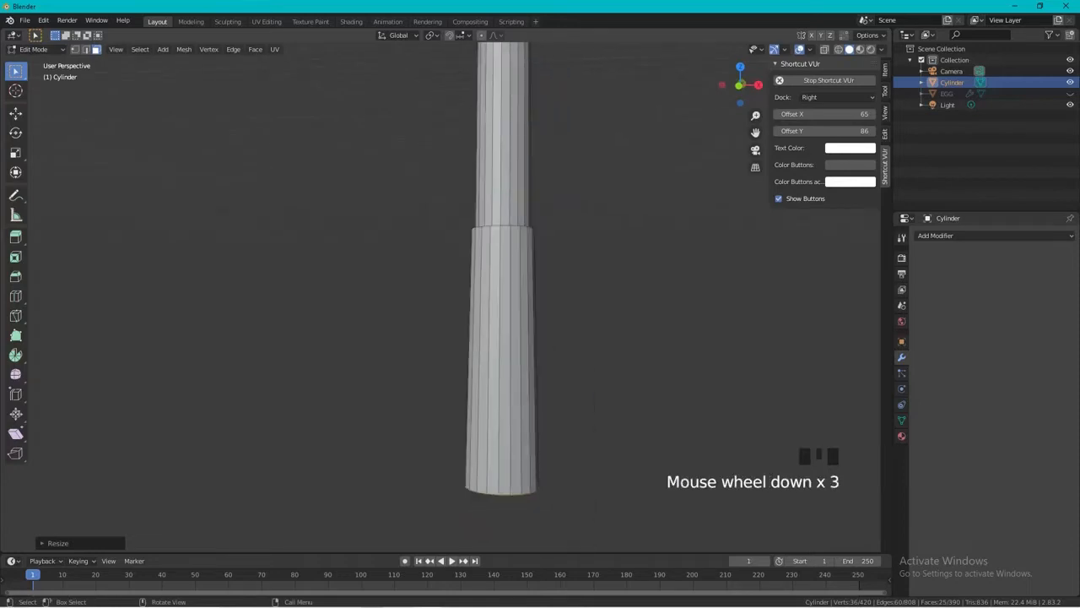
pyautogui.scroll(5, 544, 120)
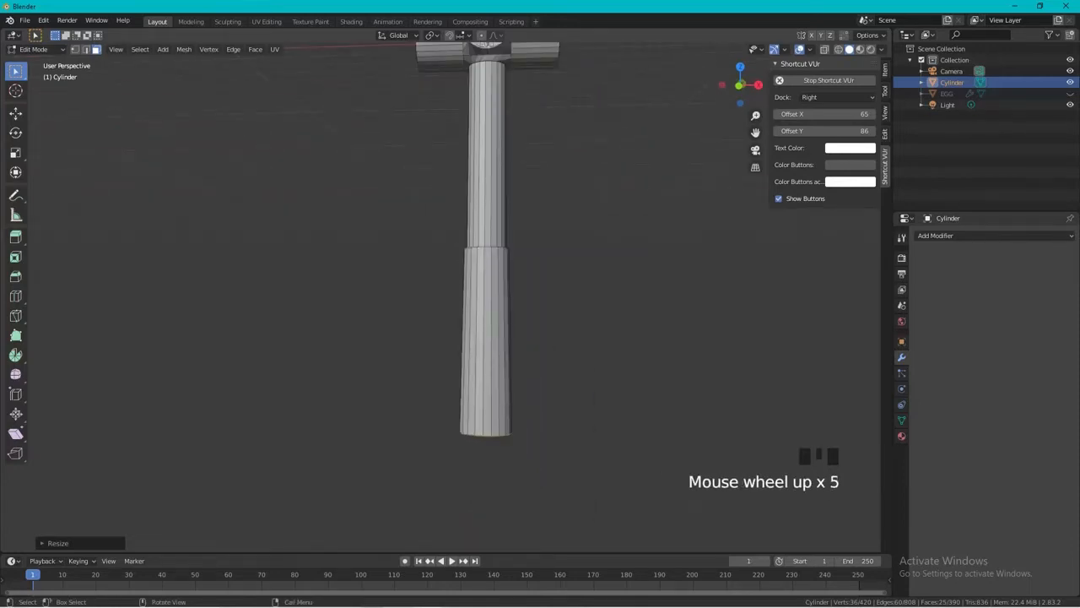
pyautogui.press('g')
pyautogui.press('z')
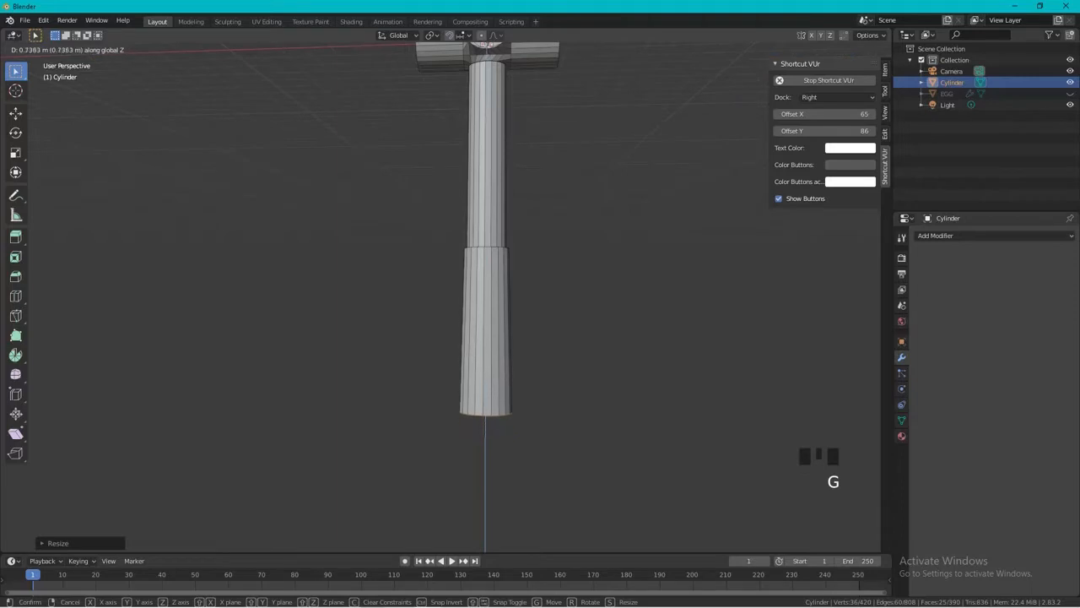
pyautogui.click(524, 380)
# Add six evenly spaced horizontal loop cuts around the grip section of the handle.
pyautogui.keyDown('shift'); pyautogui.moveTo(523, 380); pyautogui.dragTo(514, 455, button='middle'); pyautogui.keyUp('shift')
pyautogui.scroll(-2, 552, 459)
pyautogui.click(552, 459)
pyautogui.scroll(6, 514, 455)
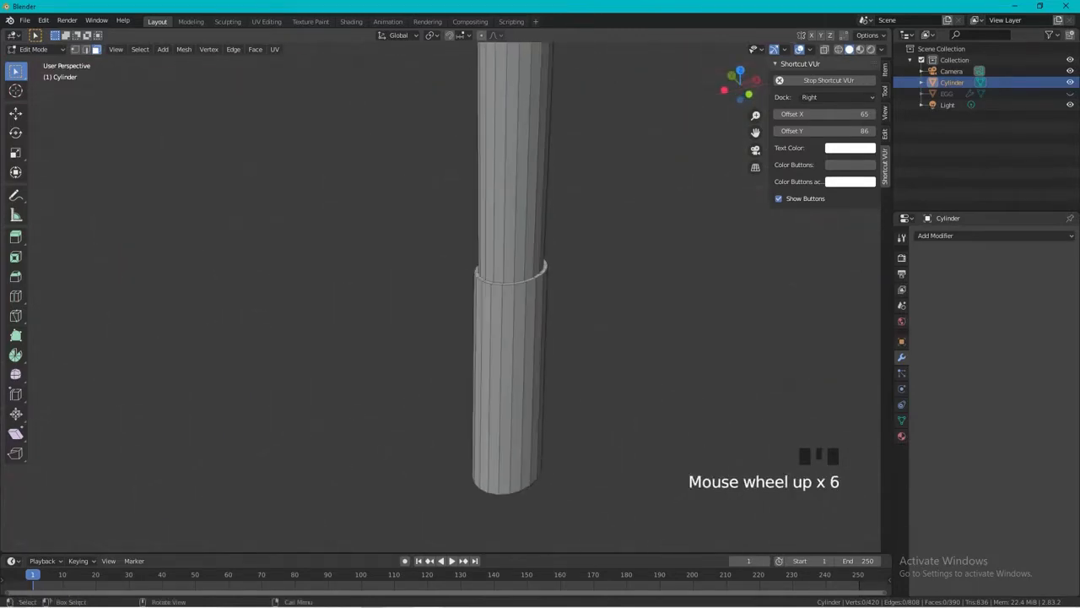
pyautogui.hotkey('ctrl', 'r')
pyautogui.scroll(8, 517, 337)
pyautogui.click(517, 338)
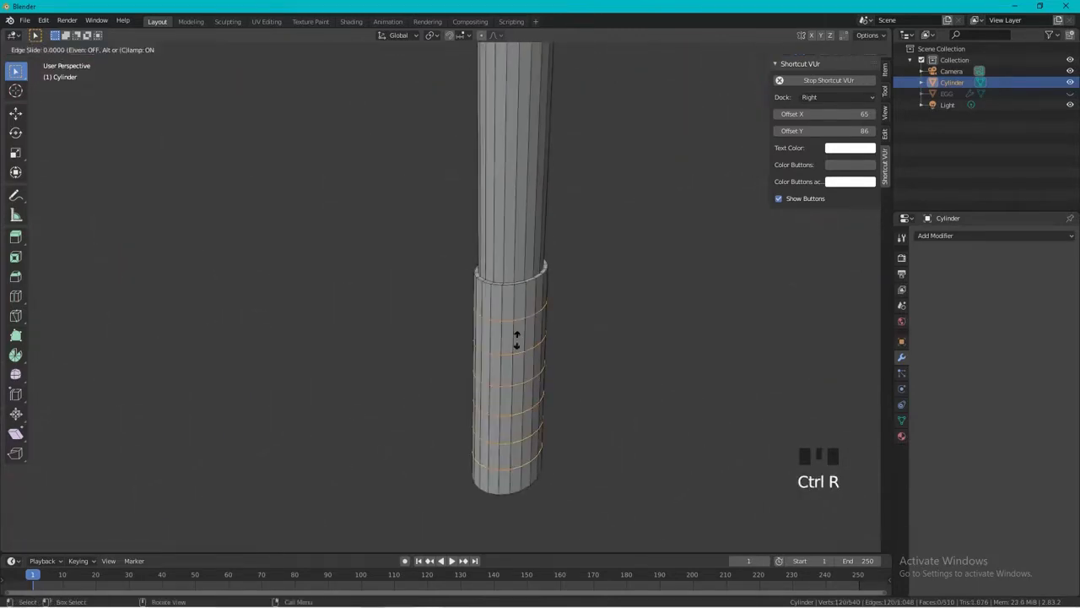
pyautogui.rightClick(516, 340)
# Extrude the second, fourth and sixth face rings of the grip and fatten them outward by about 0.025 m.
pyautogui.moveTo(517, 341); pyautogui.dragTo(514, 280, button='middle')
pyautogui.press('3')
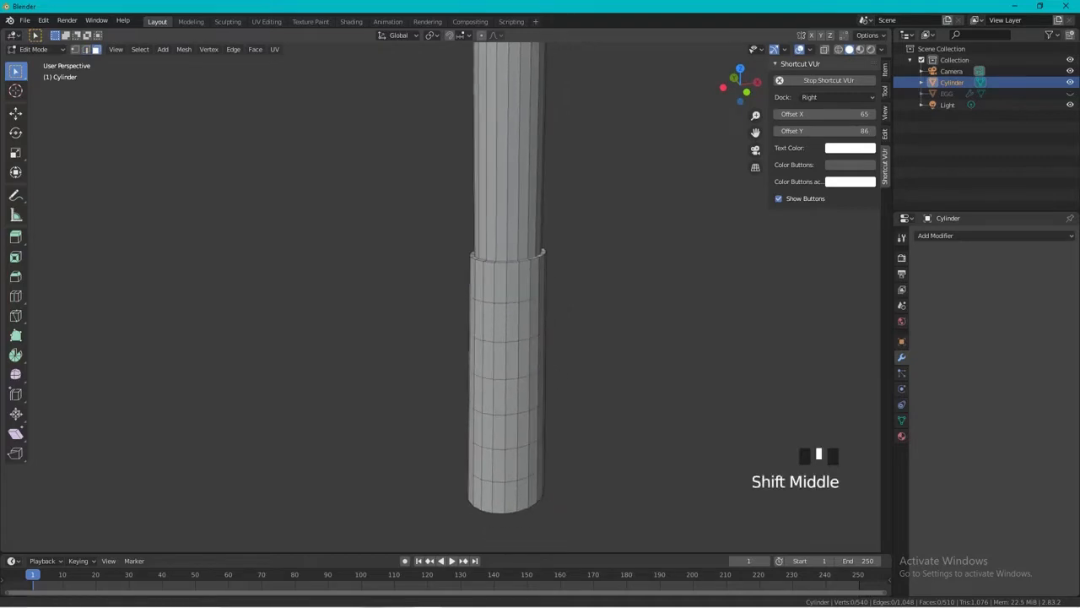
pyautogui.keyDown('alt'); pyautogui.click(512, 322); pyautogui.keyUp('alt')
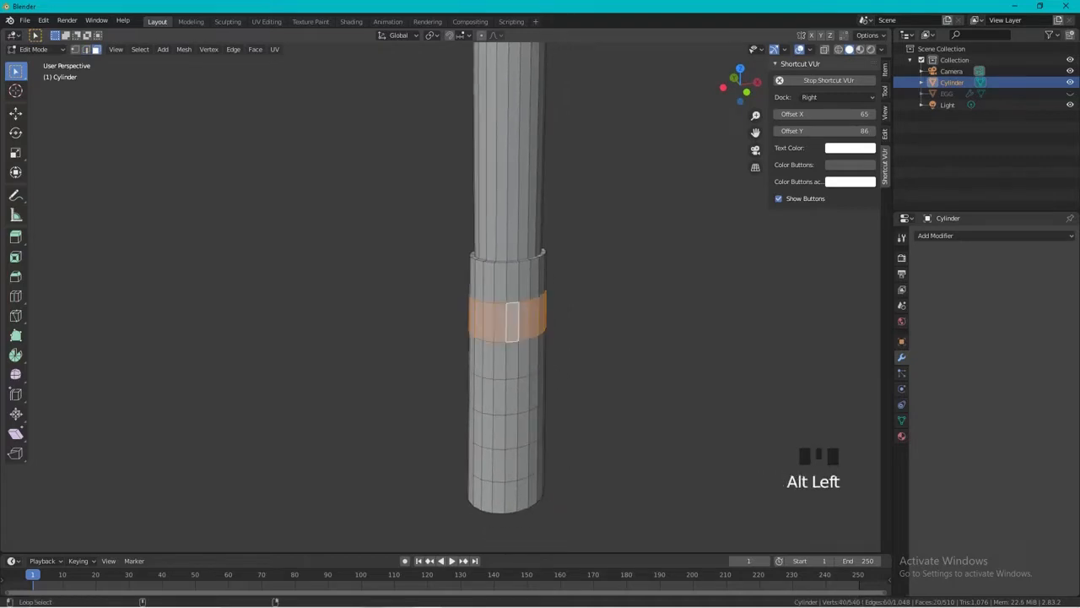
pyautogui.keyDown('alt'); pyautogui.keyDown('shift'); pyautogui.click(512, 396); pyautogui.keyUp('shift'); pyautogui.keyUp('alt')
pyautogui.keyDown('alt'); pyautogui.keyDown('shift'); pyautogui.click(511, 465); pyautogui.keyUp('shift'); pyautogui.keyUp('alt')
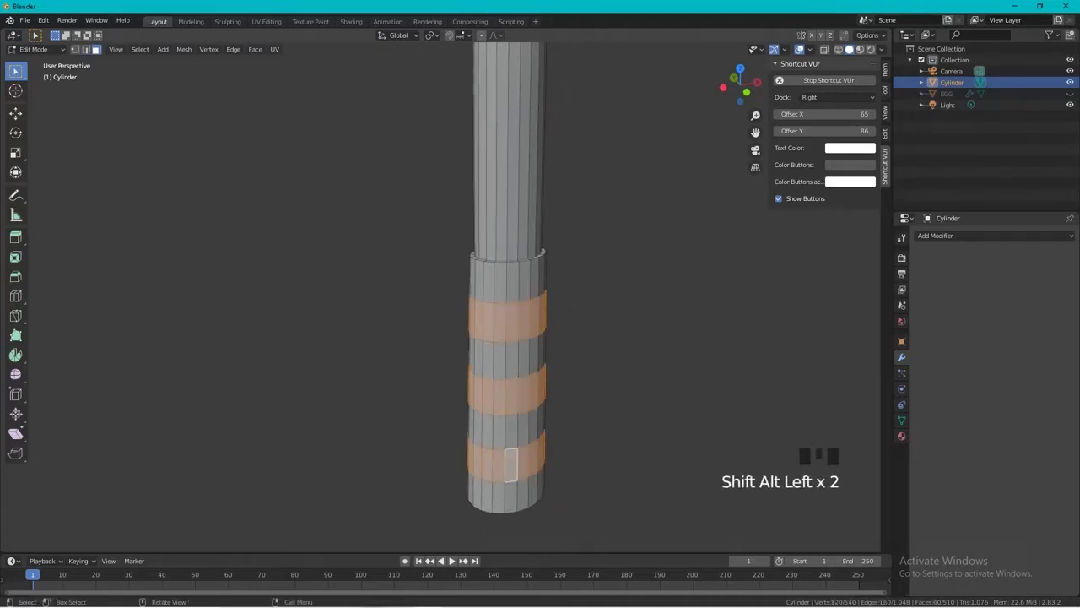
pyautogui.press('e')
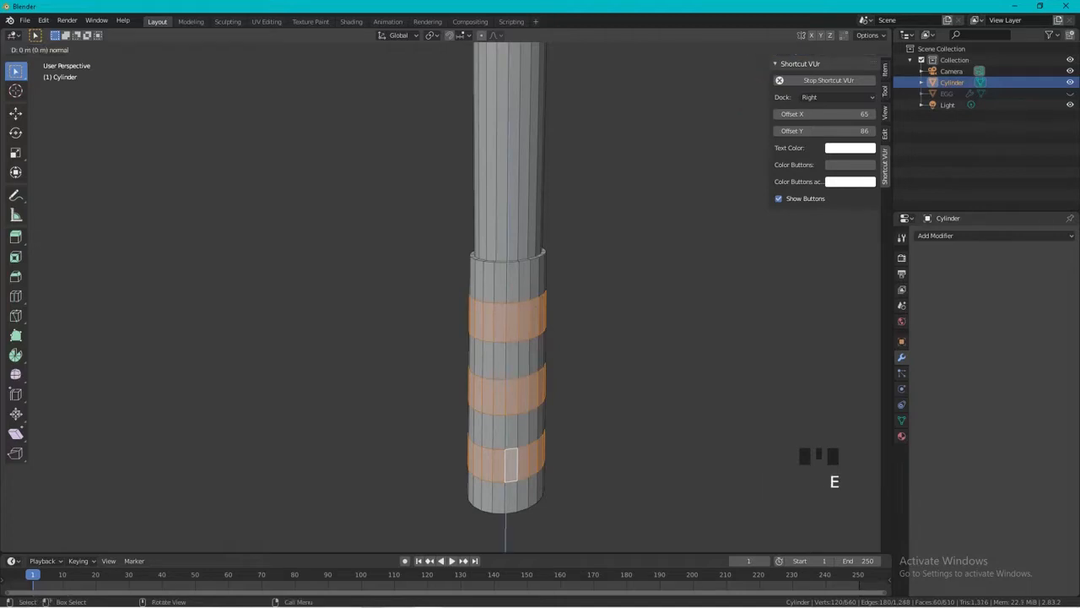
pyautogui.click(510, 464)
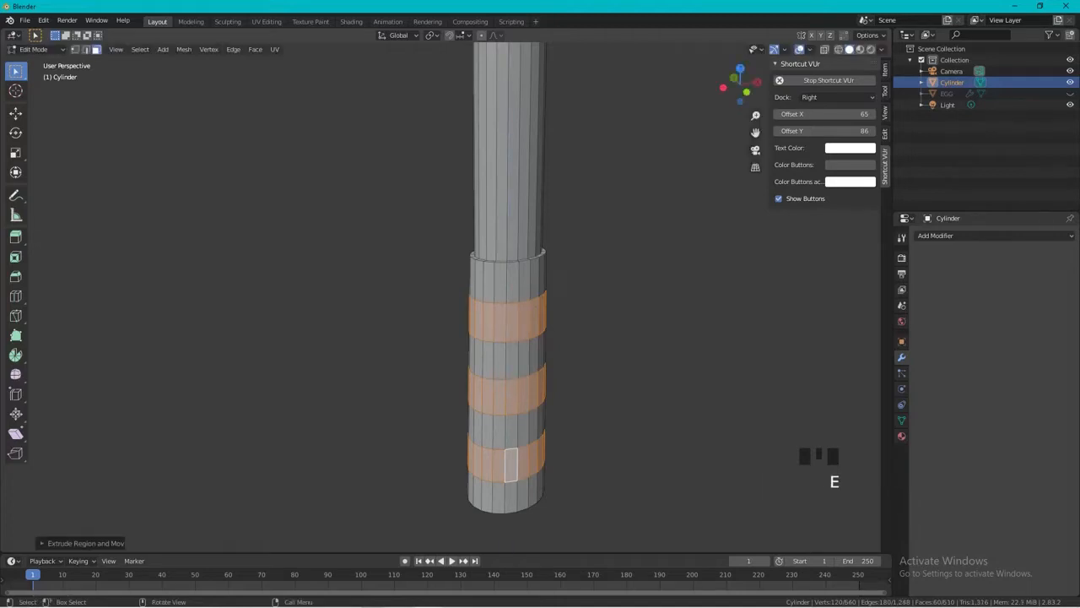
pyautogui.hotkey('alt', 's')
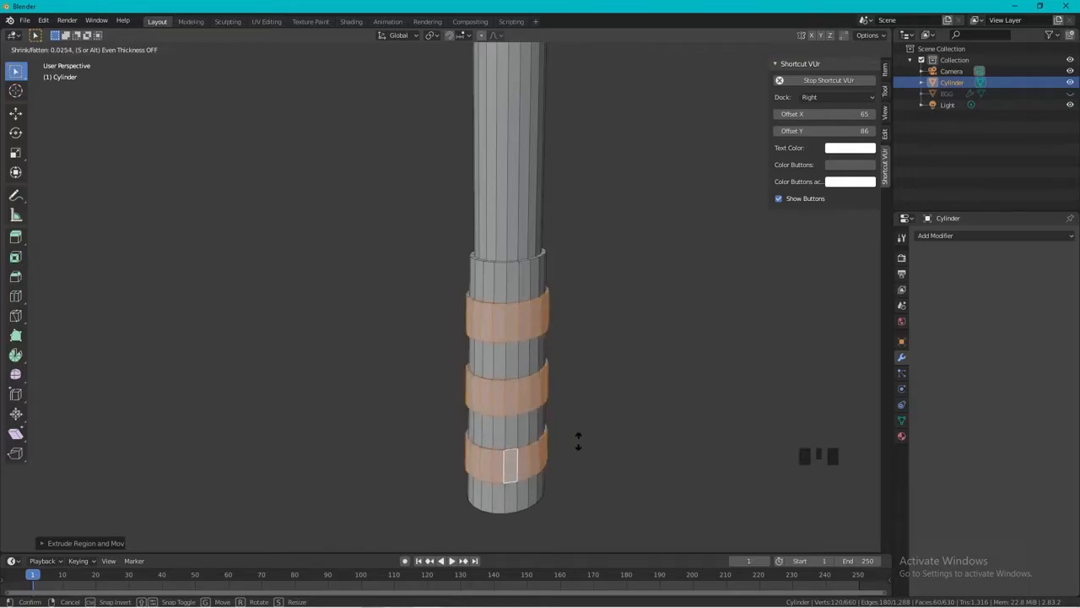
pyautogui.click(578, 442)
pyautogui.click(581, 441)
# Move the hammer head's -X end face outward and scale it up by about 1.09.
pyautogui.scroll(-2, 580, 438)
pyautogui.moveTo(580, 434); pyautogui.dragTo(571, 470, button='middle')
pyautogui.moveTo(582, 371); pyautogui.dragTo(371, 393, button='middle')
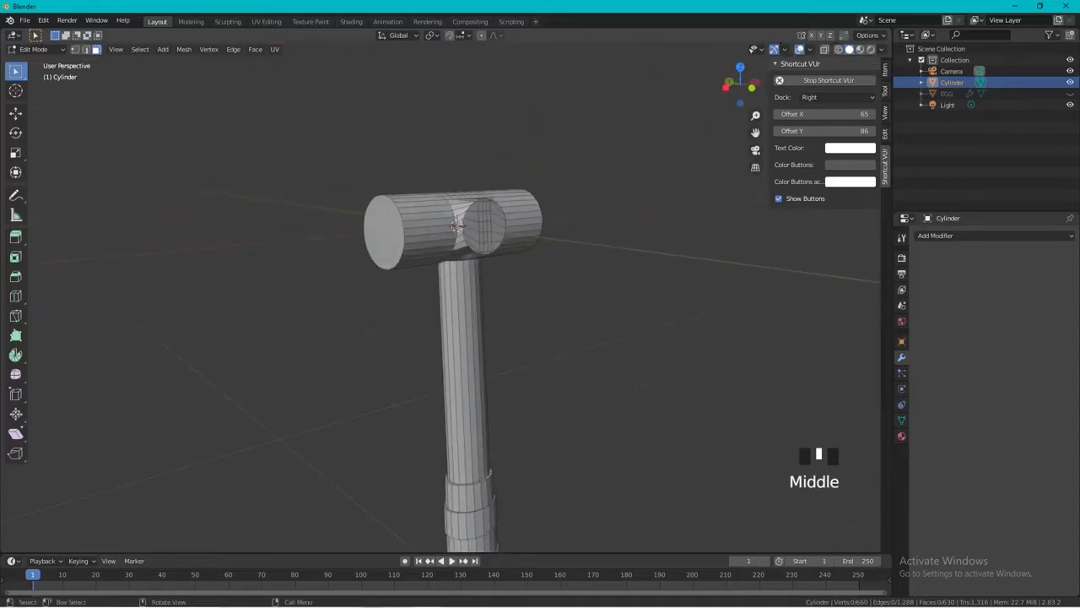
pyautogui.click(385, 232)
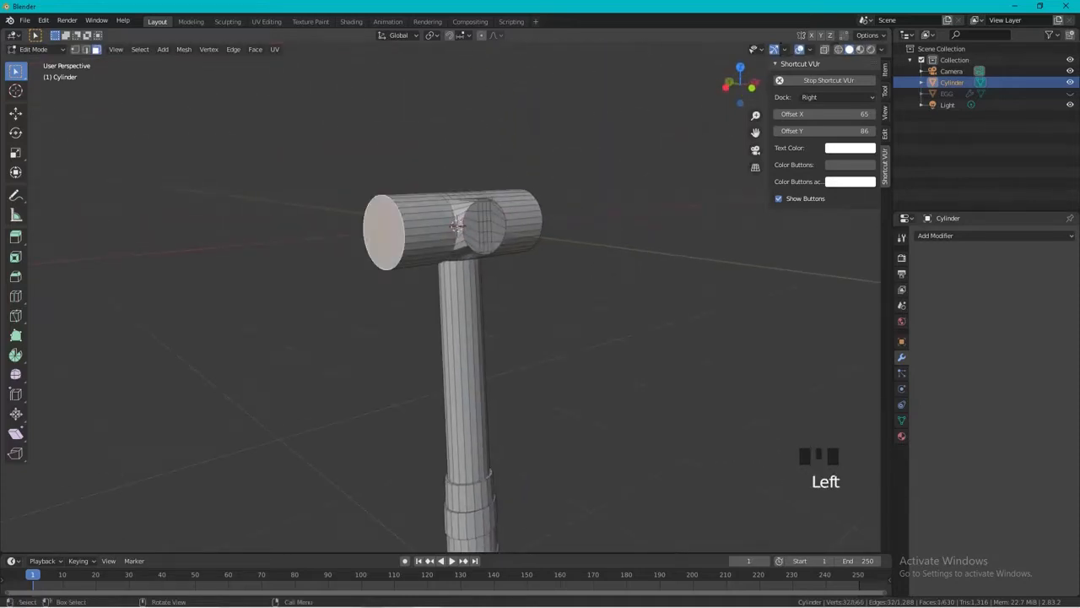
pyautogui.press('g')
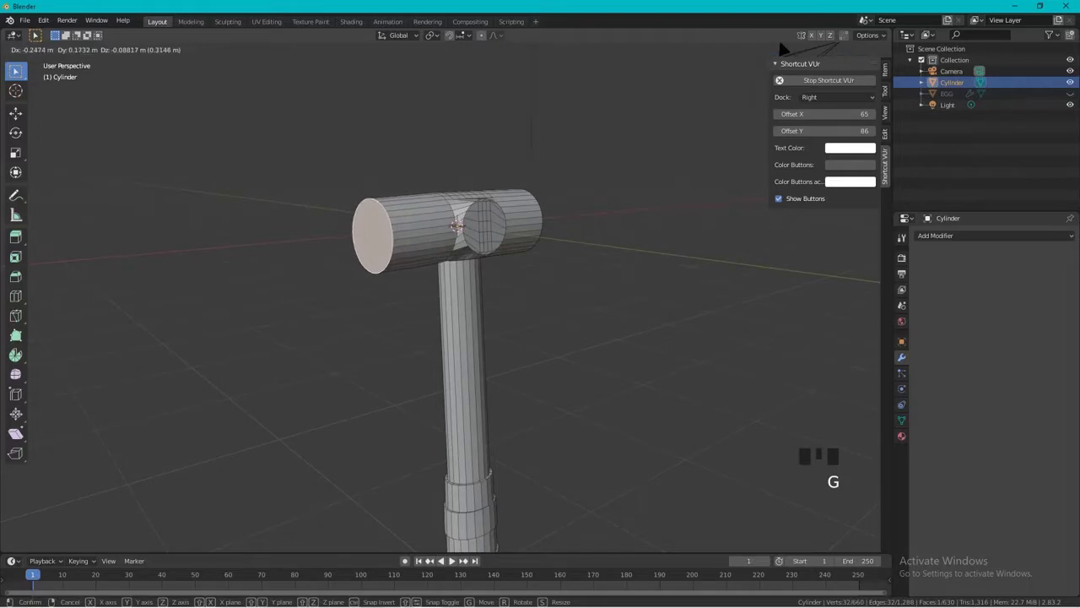
pyautogui.press('Return')
pyautogui.press('s')
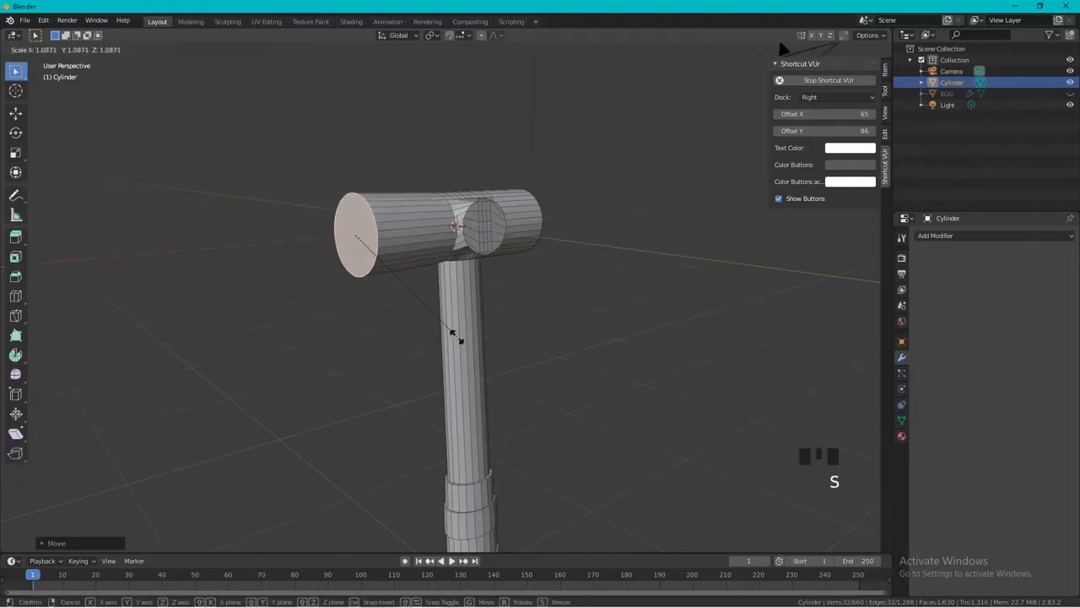
pyautogui.click(457, 339)
# Add a loop cut around the head's -X section, scale it by about 1.11 and slide it toward the end face.
pyautogui.moveTo(458, 338); pyautogui.dragTo(415, 327, button='middle')
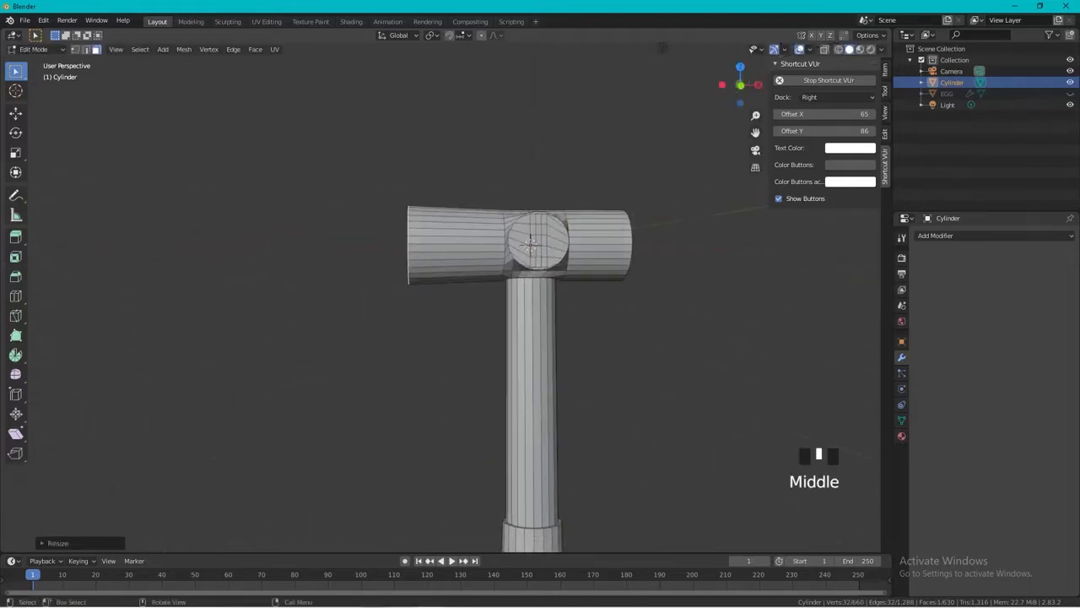
pyautogui.hotkey('ctrl', 'e')
pyautogui.press('Escape')
pyautogui.hotkey('ctrl', 'r')
pyautogui.click(434, 270)
pyautogui.click(433, 270)
pyautogui.press('s')
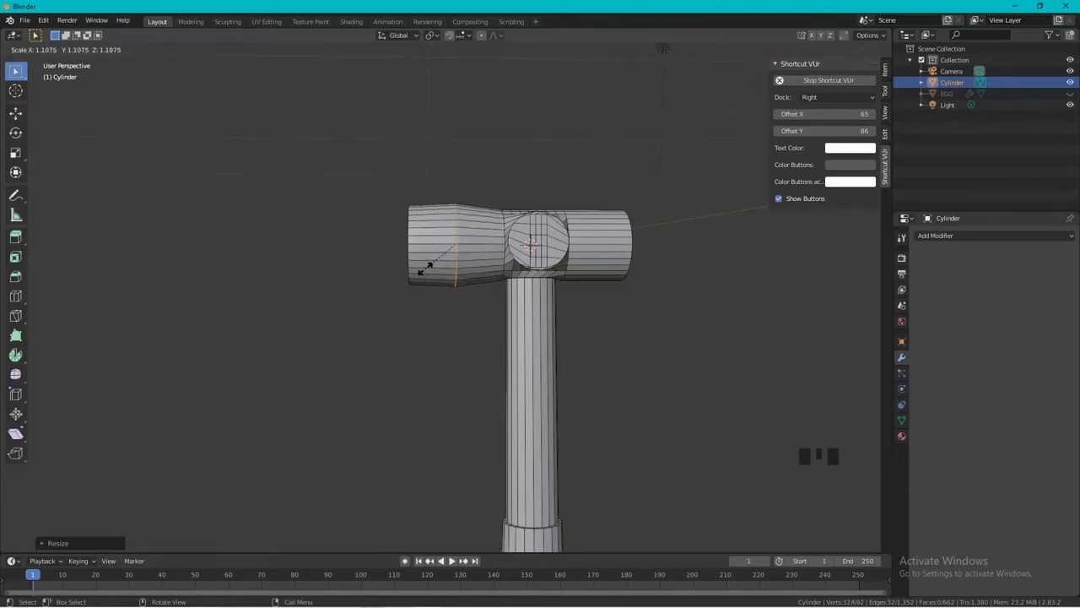
pyautogui.press('g')
pyautogui.press('g')
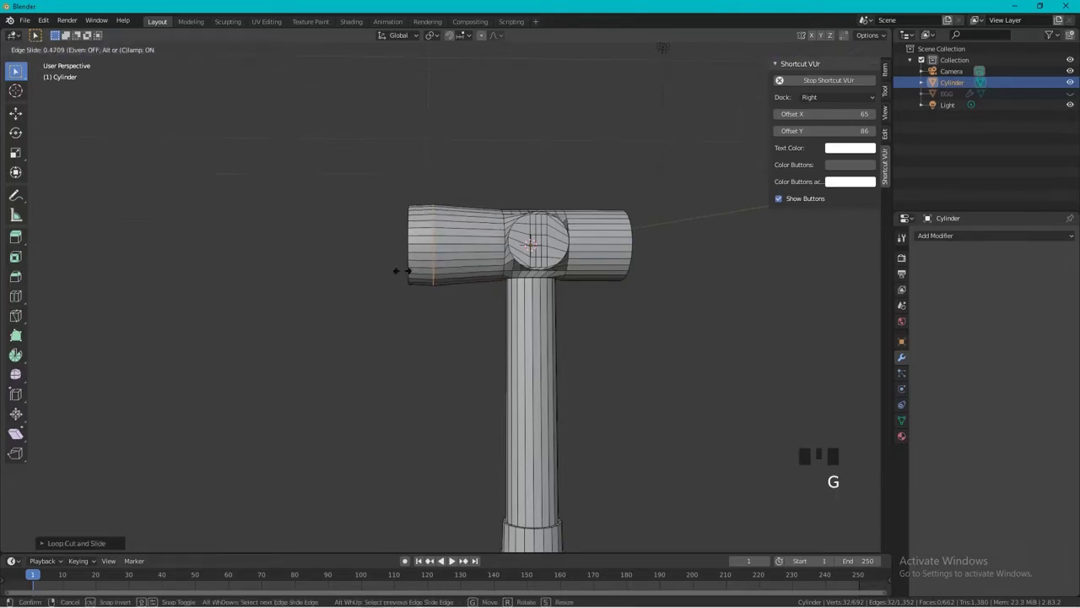
pyautogui.click(397, 270)
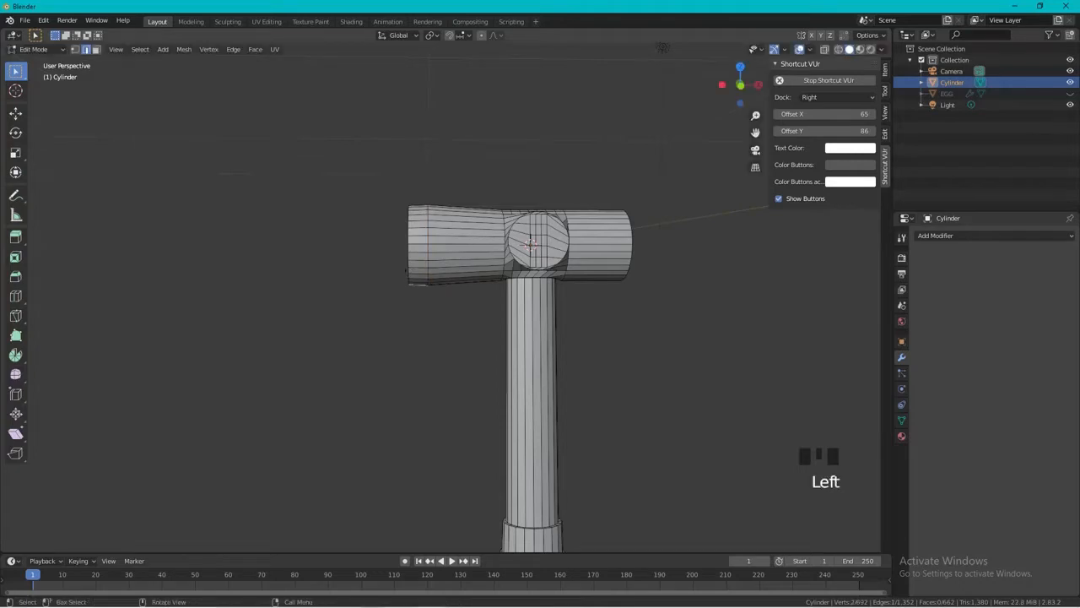
# Add a loop cut on the head's -X section close to the middle block and scale it to about 0.8 as a neck.
pyautogui.scroll(3, 405, 253)
pyautogui.hotkey('ctrl', 'r')
pyautogui.click(498, 283)
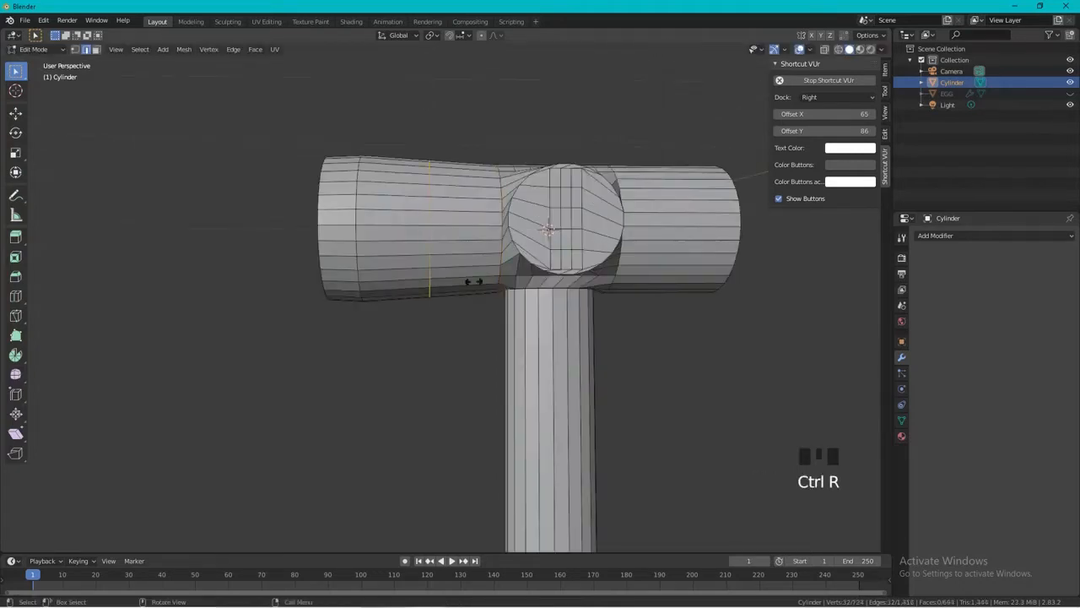
pyautogui.click(518, 283)
pyautogui.press('s')
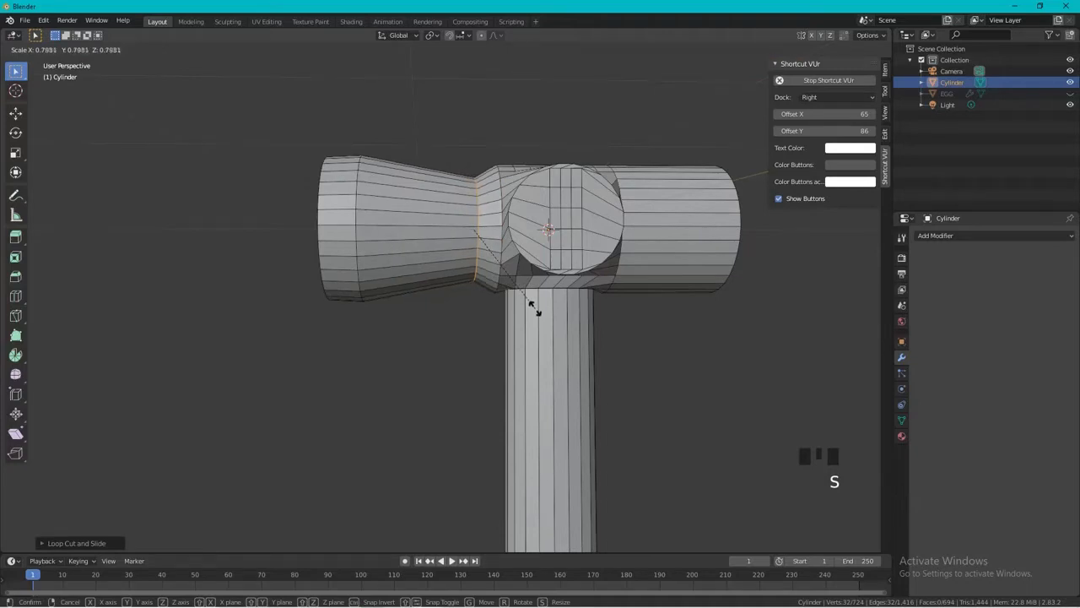
pyautogui.click(535, 306)
# Add a loop cut on the head's +X section, slide it about 0.61 toward the middle block and scale it to about 0.70.
pyautogui.moveTo(535, 306)
pyautogui.mouseDown(button='middle')
pyautogui.moveTo(570, 278)
pyautogui.moveTo(519, 319)
pyautogui.mouseUp(button='middle')
pyautogui.keyDown('shift'); pyautogui.moveTo(519, 319); pyautogui.dragTo(487, 315, button='middle'); pyautogui.keyUp('shift')
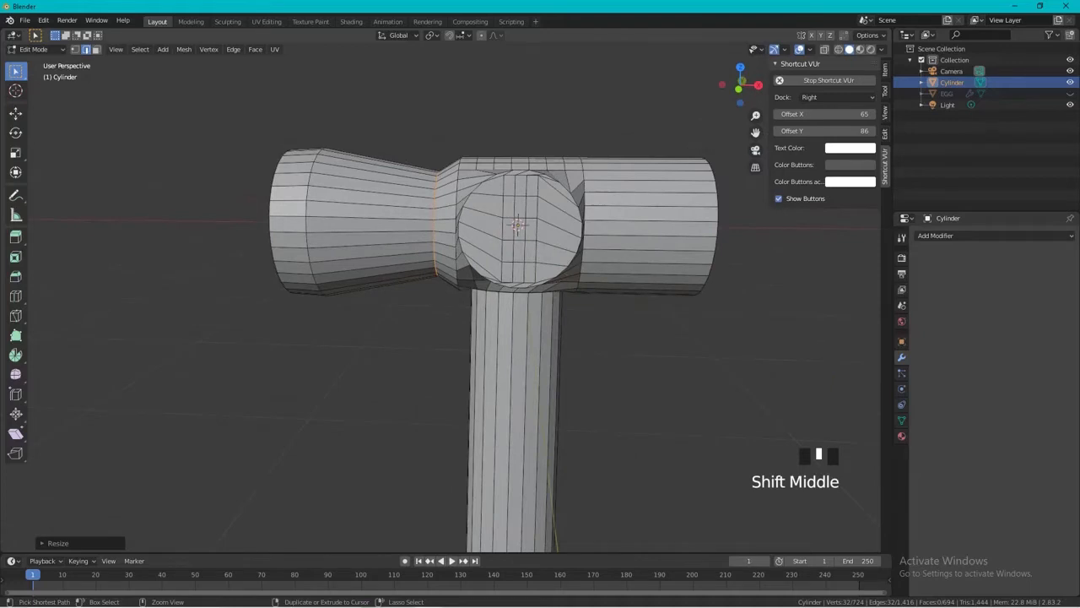
pyautogui.click(435, 221)
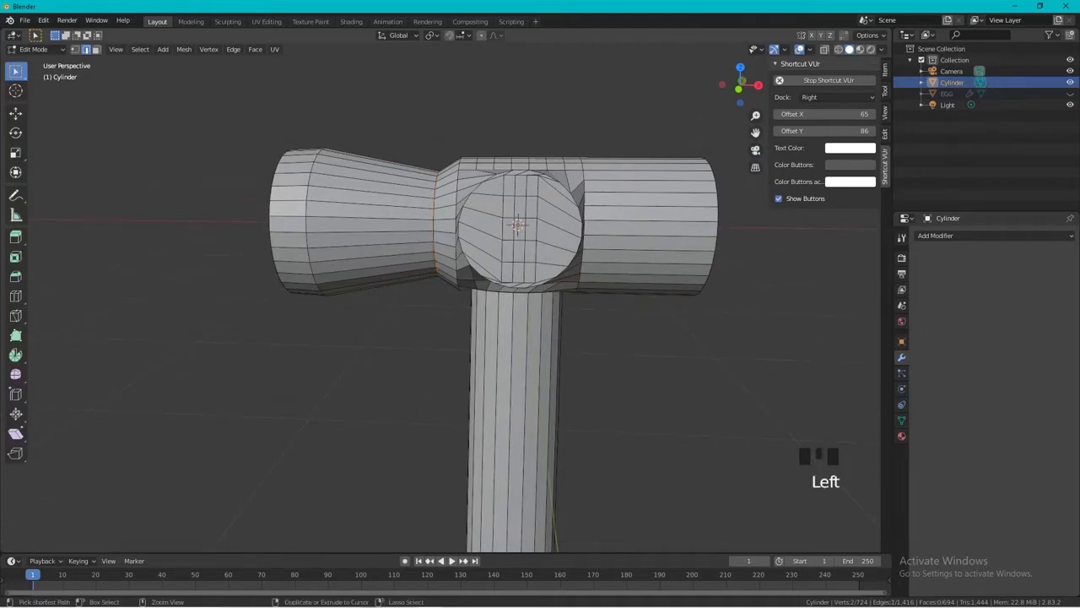
pyautogui.hotkey('ctrl', 'r')
pyautogui.click(626, 253)
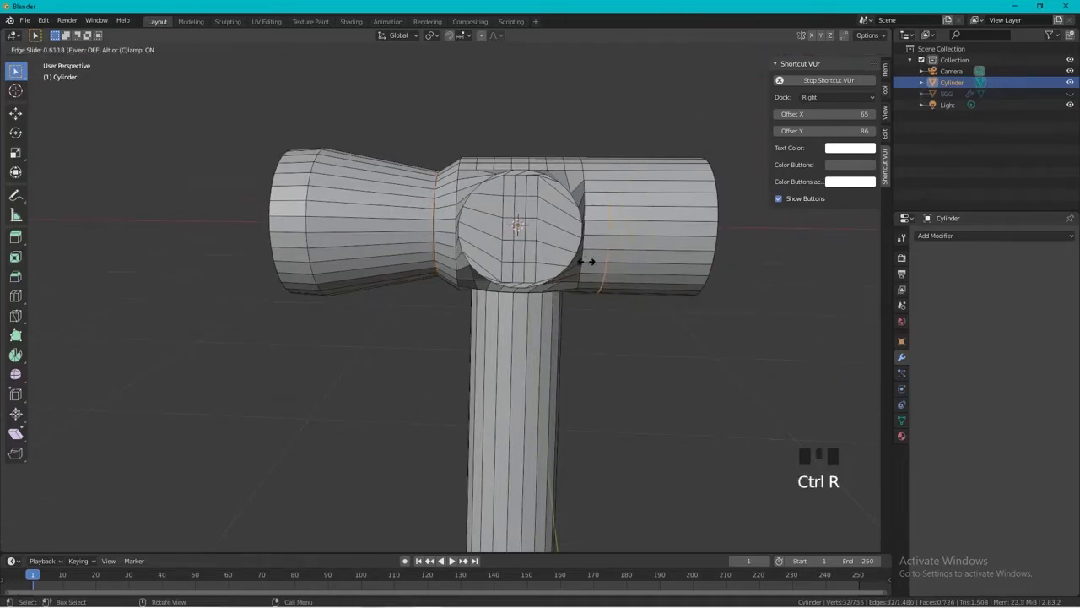
pyautogui.click(585, 262)
pyautogui.press('s')
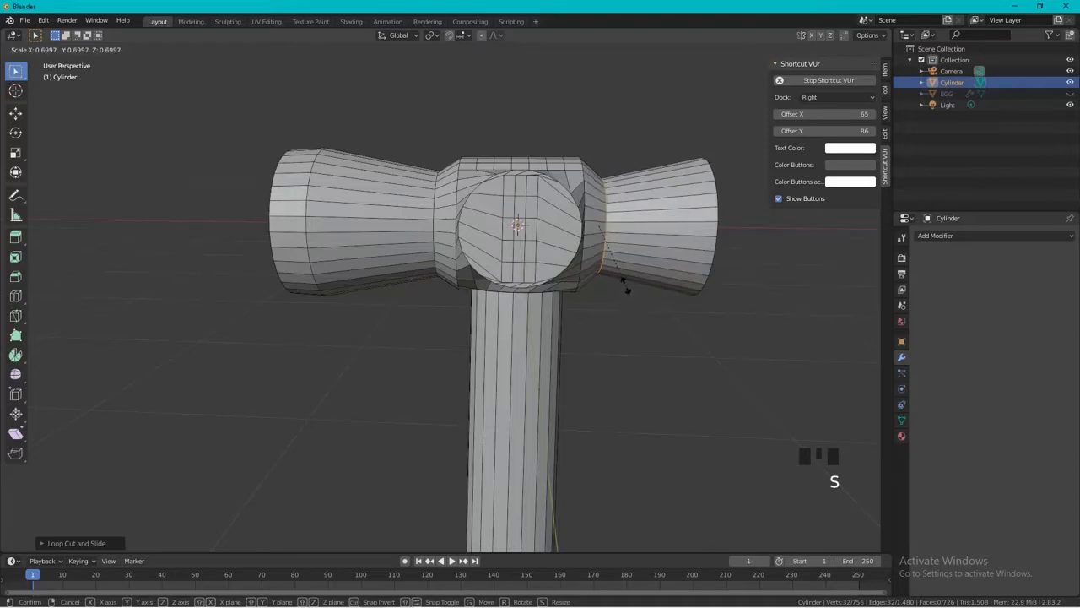
pyautogui.click(627, 289)
# Add another loop cut around the head's +X section, midway between the new neck and the end face.
pyautogui.moveTo(627, 288); pyautogui.dragTo(590, 289, button='middle')
pyautogui.hotkey('ctrl', 'r')
pyautogui.click(654, 265)
pyautogui.click(654, 265)
# Scale down the head's +X end face to taper that side into a narrow tip.
pyautogui.keyDown('shift'); pyautogui.moveTo(589, 289); pyautogui.dragTo(498, 291, button='middle'); pyautogui.keyUp('shift')
pyautogui.click(734, 279)
pyautogui.press('3')
pyautogui.click(734, 279)
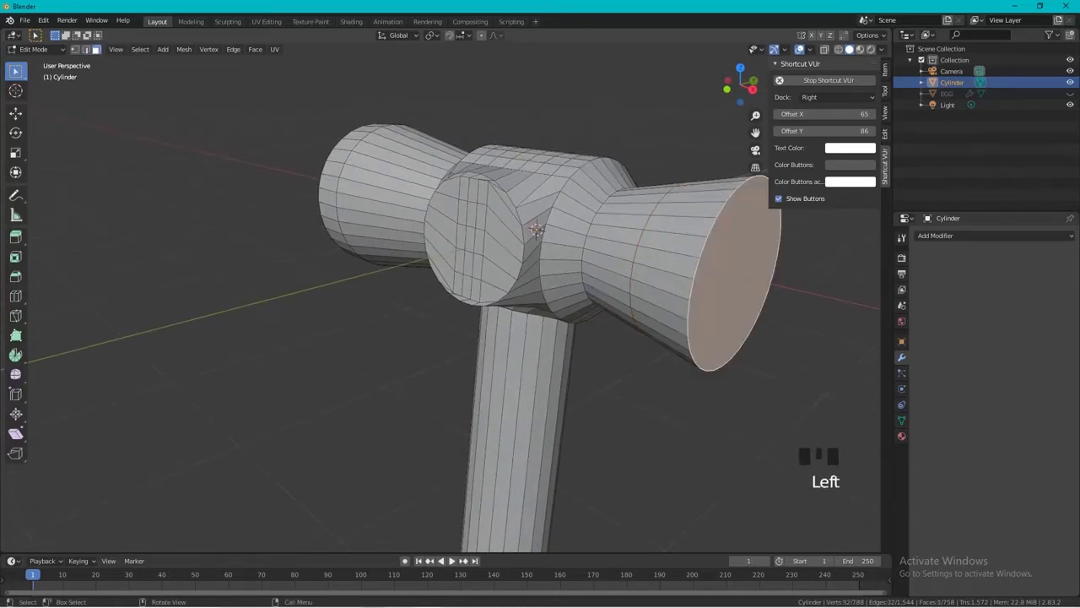
pyautogui.press('s')
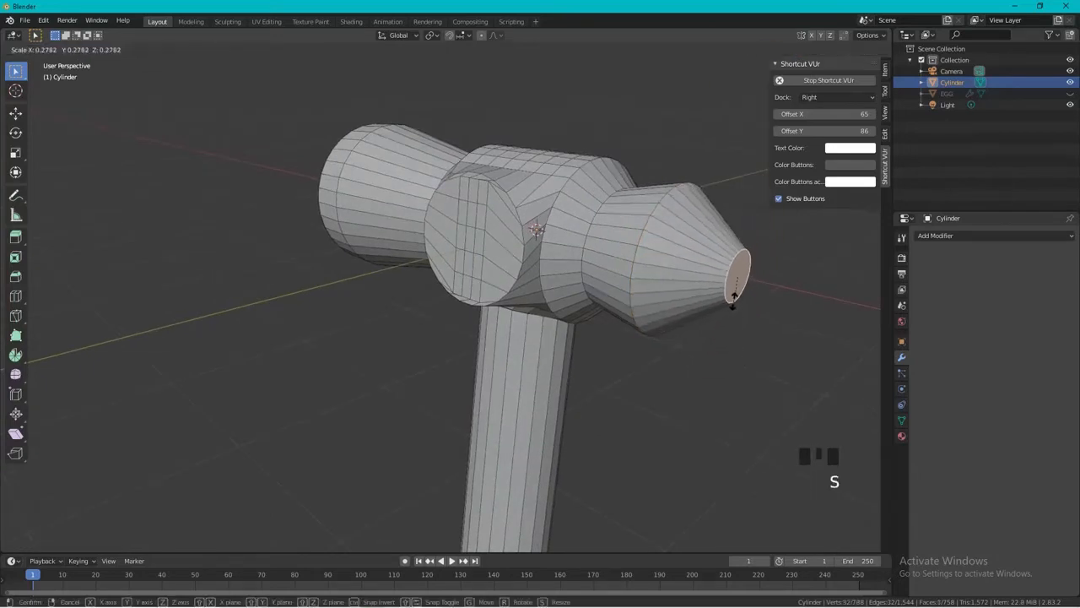
pyautogui.click(734, 287)
# Return the finished hammer mesh to Object Mode and clear the object selection.
pyautogui.scroll(-3, 735, 287)
pyautogui.moveTo(735, 287); pyautogui.dragTo(349, 72, button='middle')
pyautogui.scroll(-2, 642, 219)
pyautogui.scroll(-5, 329, 245)
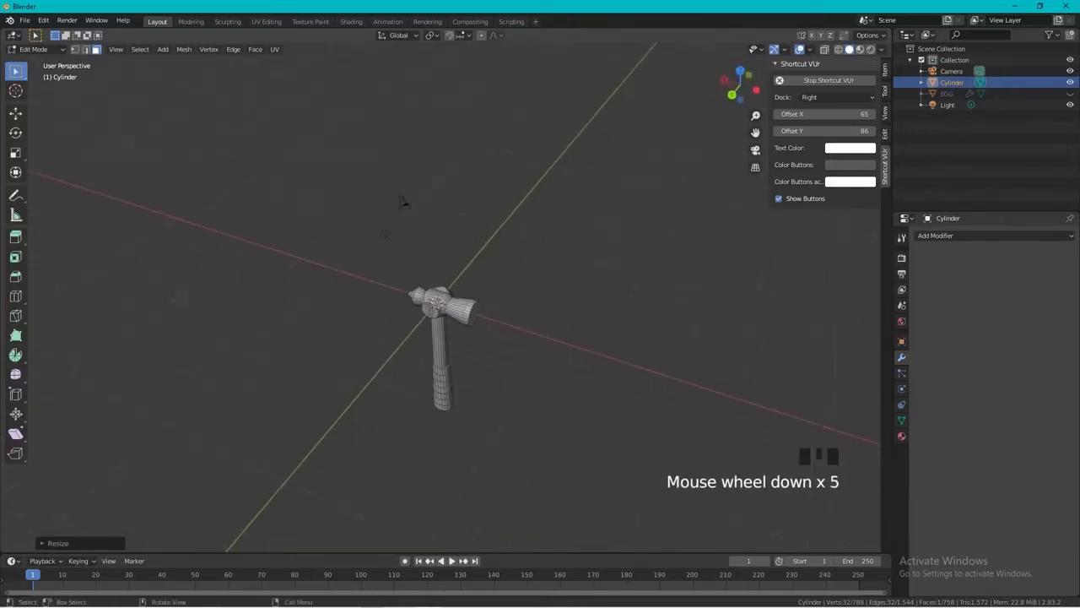
pyautogui.moveTo(330, 244); pyautogui.dragTo(363, 251, button='middle')
pyautogui.press('Tab')
pyautogui.press('a')
pyautogui.scroll(5, 582, 254)
pyautogui.scroll(-2, 582, 254)
pyautogui.click(583, 253)
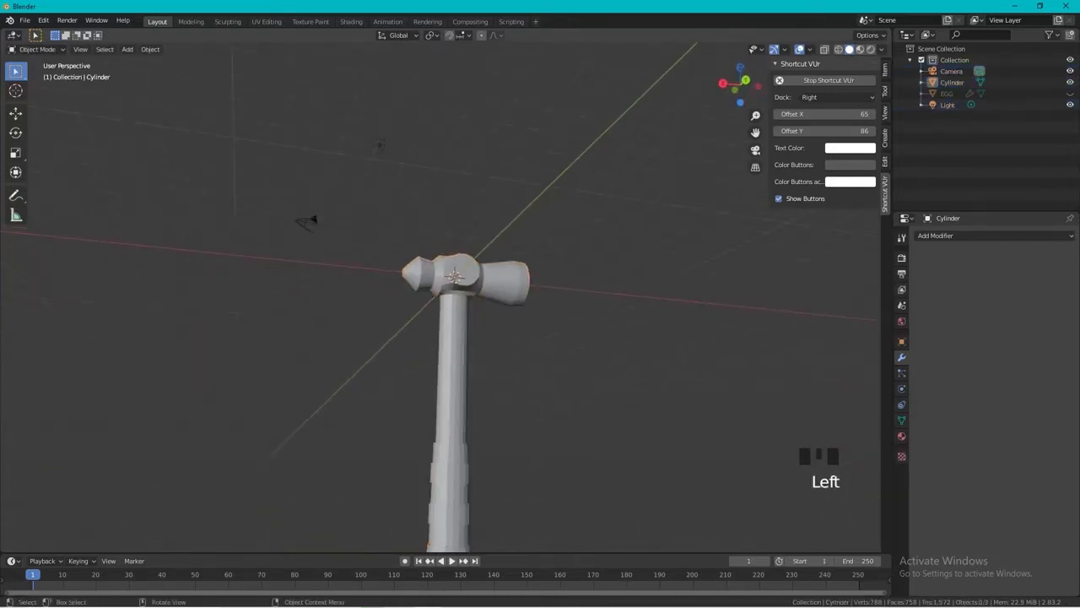
# Select the hammer and set it to Shade Smooth.
pyautogui.moveTo(582, 253); pyautogui.dragTo(624, 270, button='middle')
pyautogui.rightClick(426, 375)
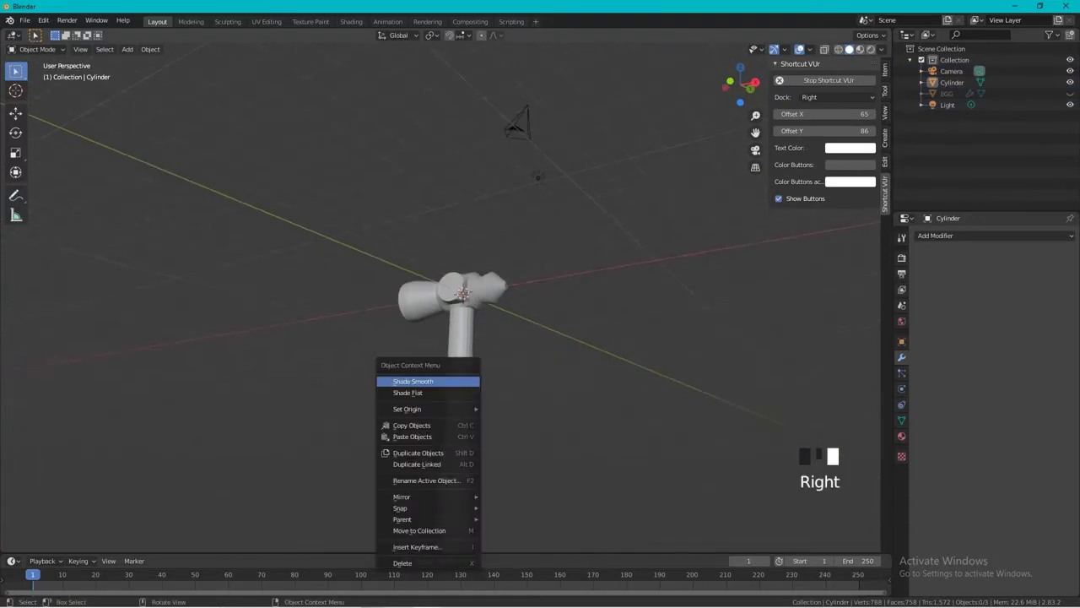
pyautogui.click(461, 363)
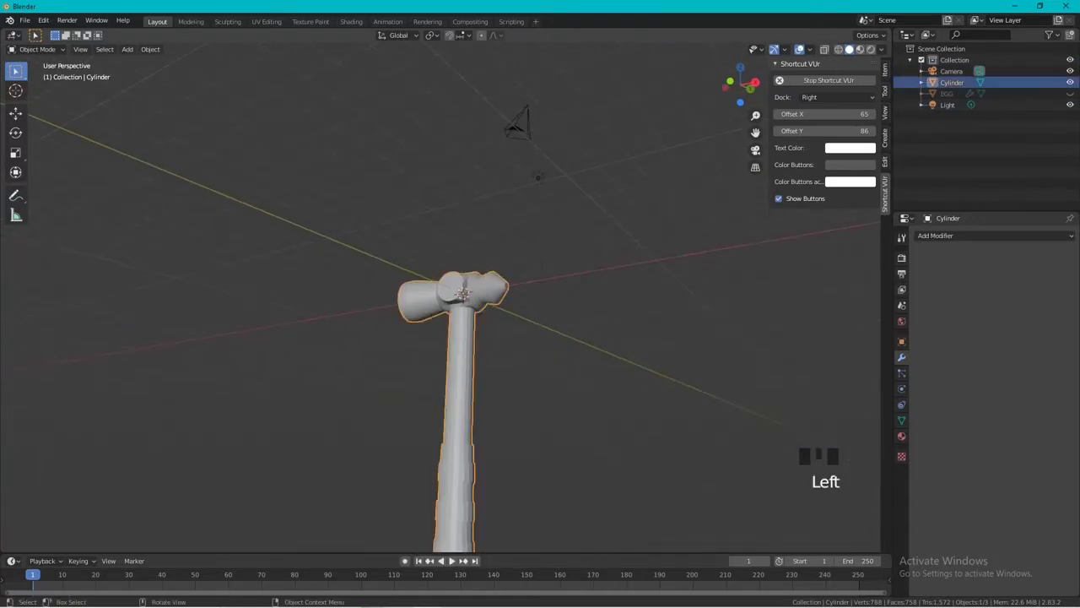
pyautogui.rightClick(460, 363)
pyautogui.click(461, 363)
pyautogui.moveTo(507, 338); pyautogui.dragTo(662, 359, button='middle')
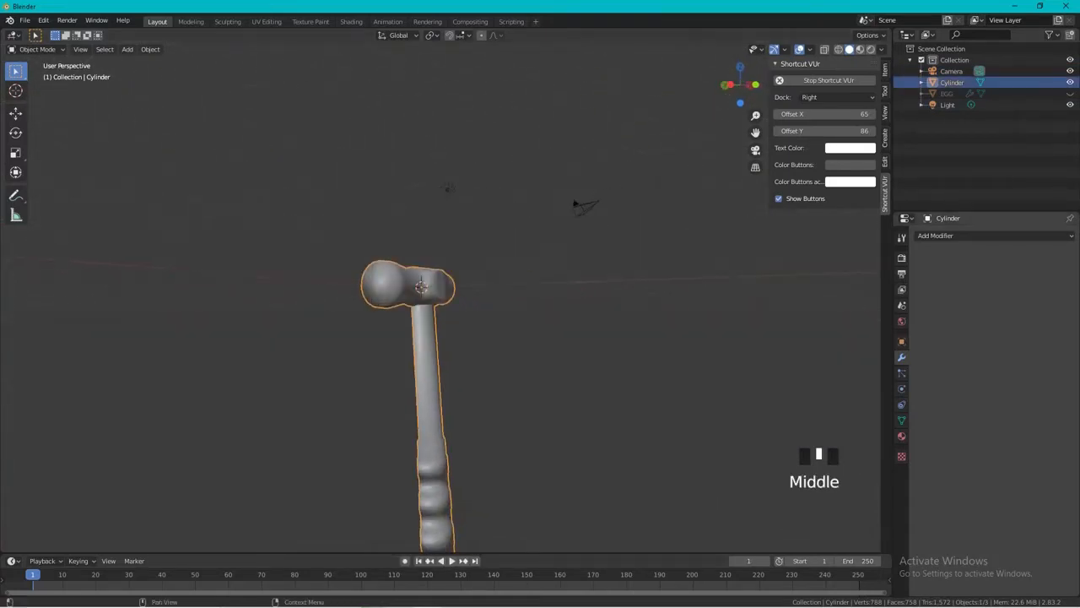
pyautogui.click(971, 236)
pyautogui.click(854, 433)
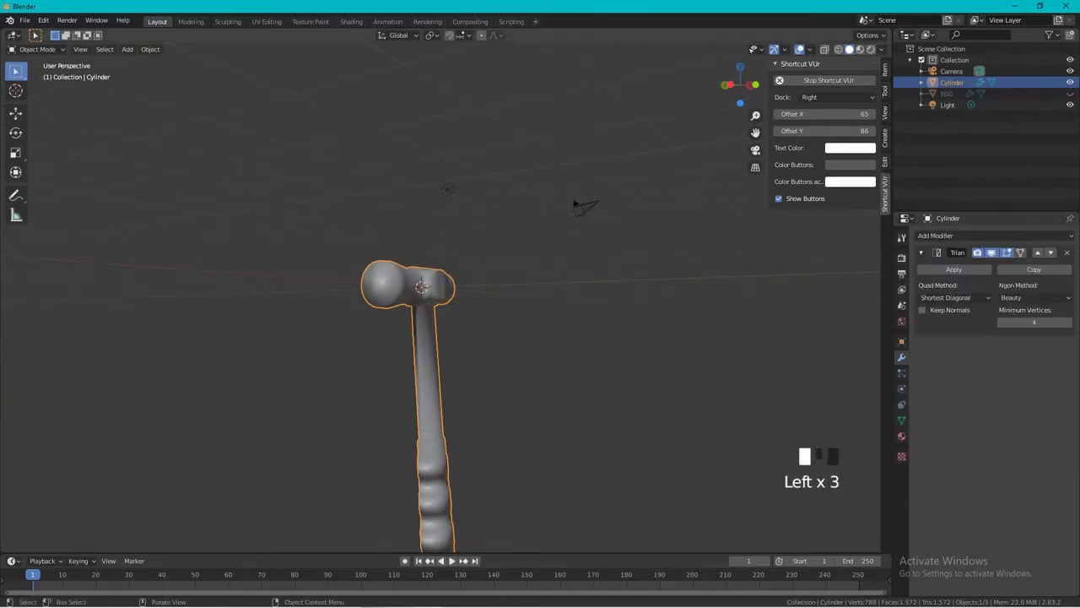
pyautogui.hotkey('ctrl', 'z')
# Add a Subdivision Surface modifier to the hammer and set its viewport subdivisions to 3.
pyautogui.click(971, 236)
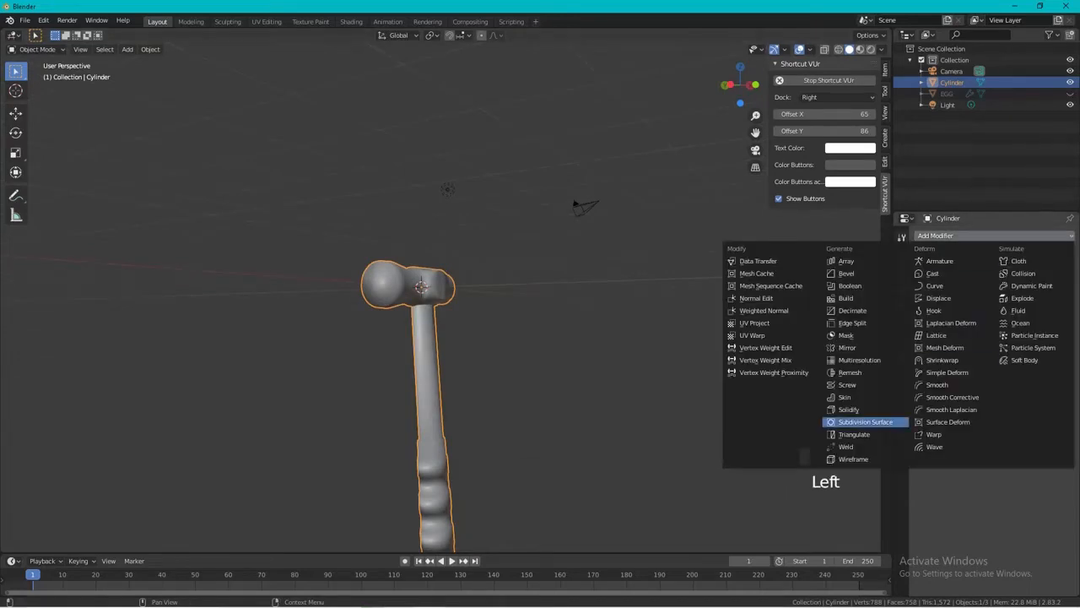
pyautogui.click(865, 421)
pyautogui.moveTo(540, 354); pyautogui.dragTo(663, 354, button='middle')
pyautogui.click(987, 320)
pyautogui.click(987, 320)
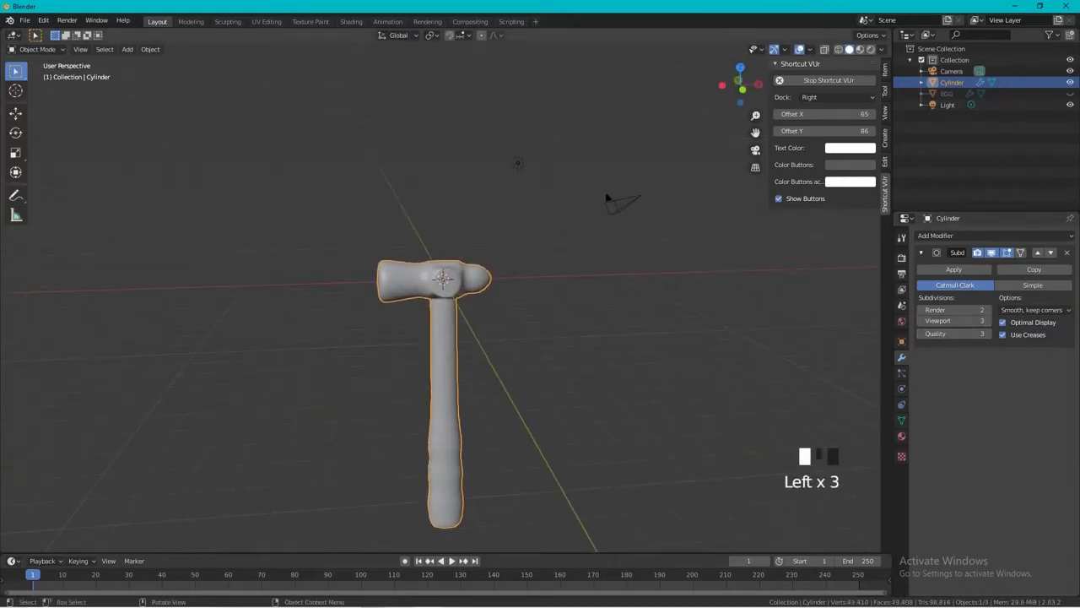
# In Edit Mode, add a loop cut on the head's -X section and slide it right up to the end face.
pyautogui.scroll(4, 439, 338)
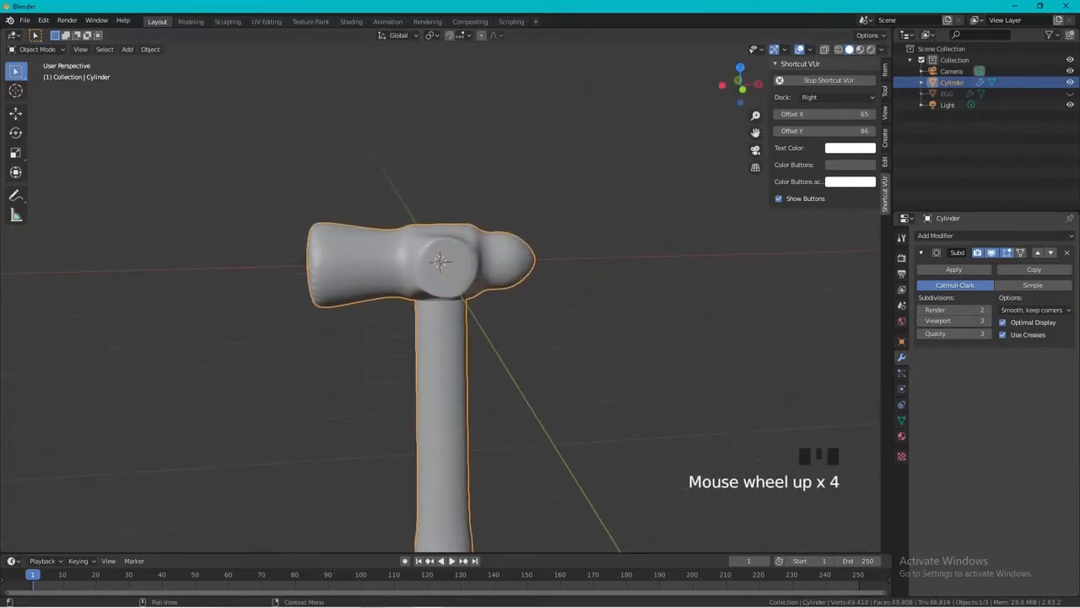
pyautogui.keyDown('shift'); pyautogui.moveTo(439, 337); pyautogui.dragTo(562, 351, button='middle'); pyautogui.keyUp('shift')
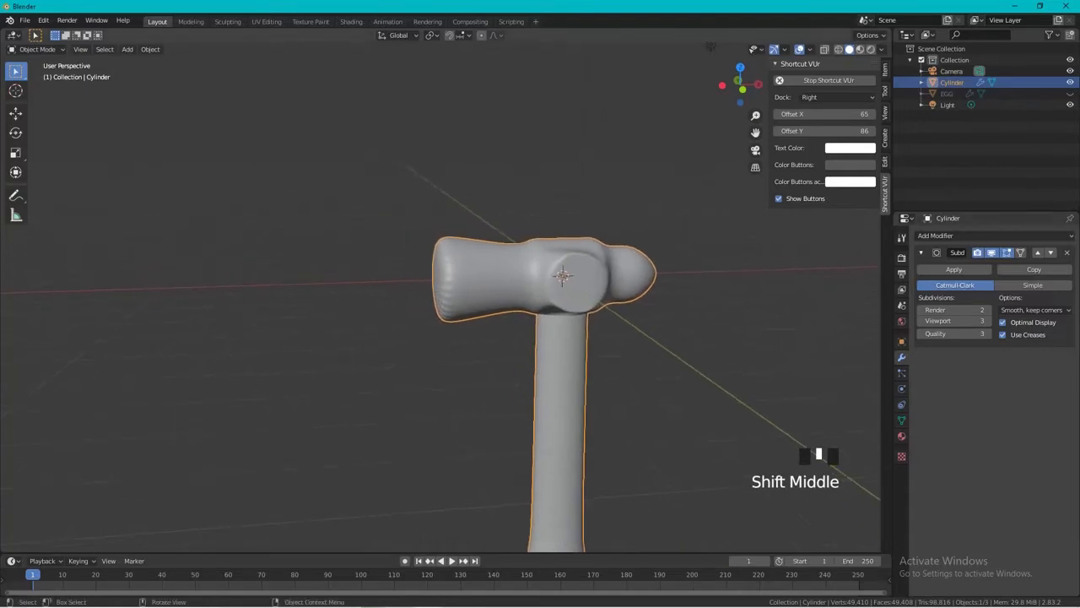
pyautogui.click(562, 351)
pyautogui.press('Tab')
pyautogui.press('a')
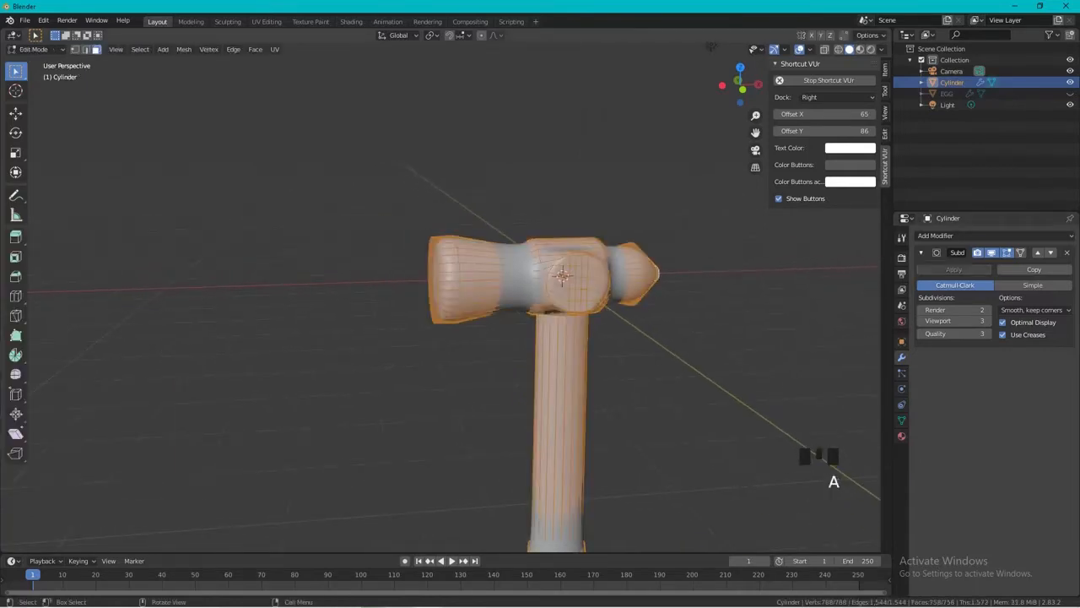
pyautogui.hotkey('ctrl', 'e')
pyautogui.hotkey('ctrl', 'r')
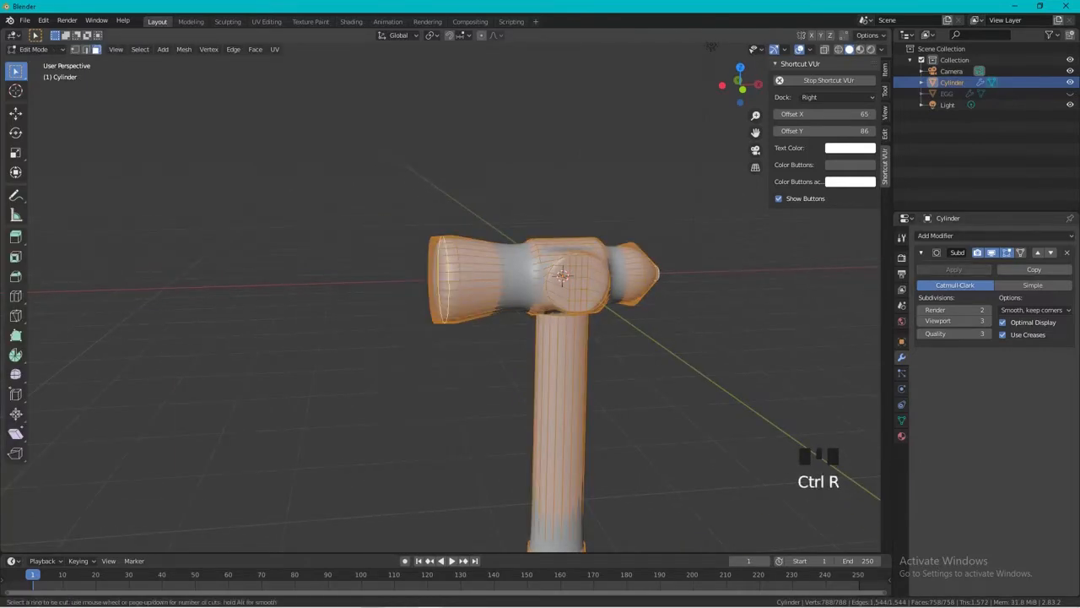
pyautogui.click(445, 290)
pyautogui.click(434, 290)
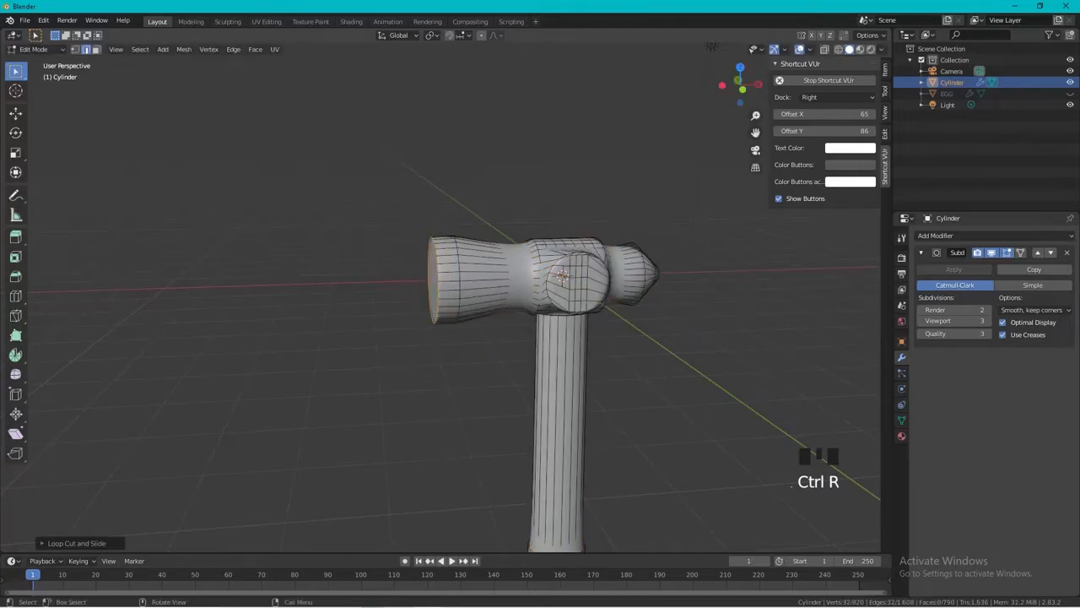
# Examine the smoothed hammer in Object Mode from several angles.
pyautogui.moveTo(540, 379); pyautogui.dragTo(565, 379, button='middle')
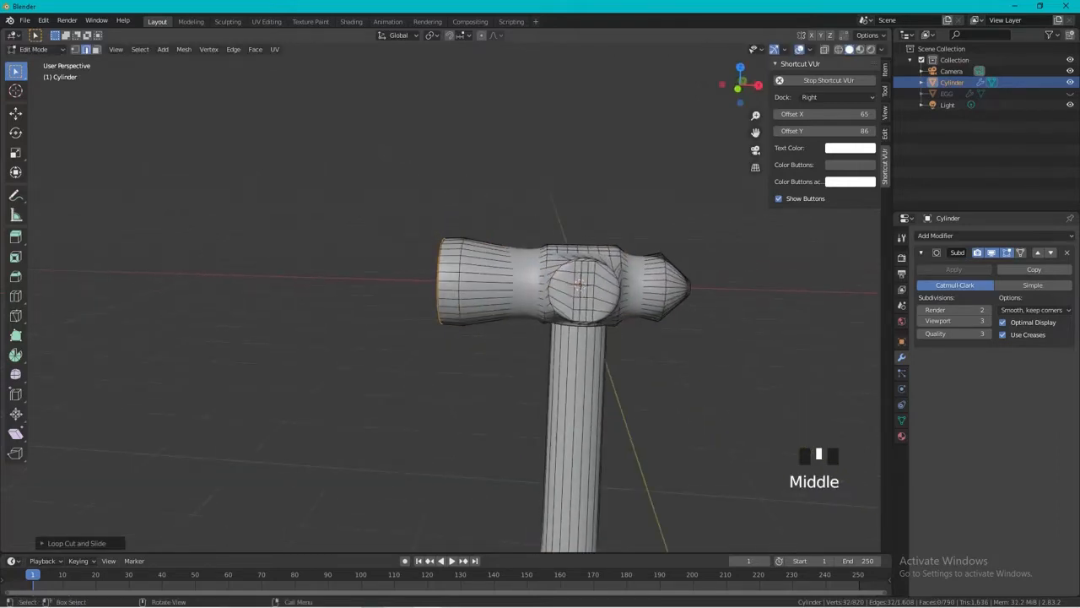
pyautogui.press('Tab')
pyautogui.press('a')
pyautogui.scroll(-3, 540, 338)
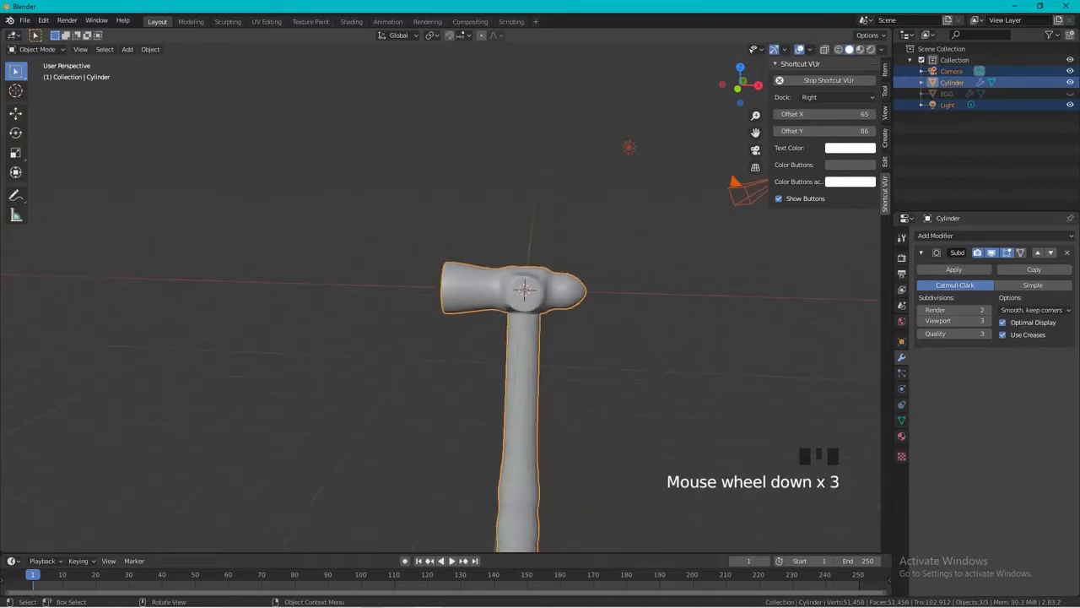
pyautogui.moveTo(540, 380); pyautogui.dragTo(472, 363, button='middle')
pyautogui.scroll(-2, 540, 338)
pyautogui.moveTo(540, 337); pyautogui.dragTo(566, 317, button='middle')
pyautogui.scroll(3, 565, 316)
pyautogui.scroll(2, 506, 295)
# In Edit Mode, add a loop cut on the head's -X section and slide it fully (-1.0) toward the middle block.
pyautogui.press('Tab')
pyautogui.press('a')
pyautogui.moveTo(505, 294); pyautogui.dragTo(489, 311, button='middle')
pyautogui.click(487, 313)
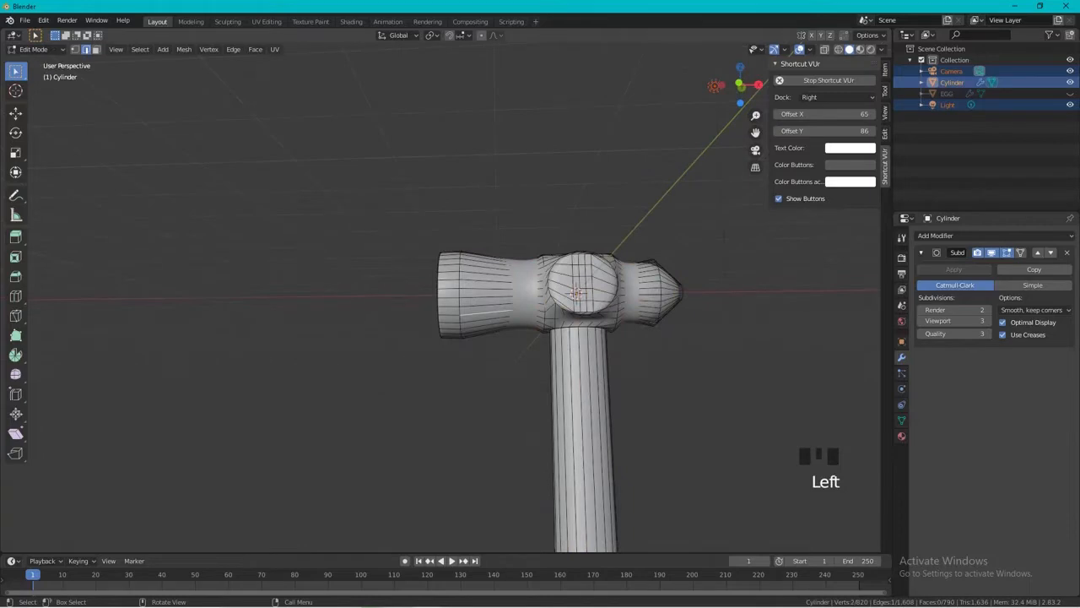
pyautogui.hotkey('ctrl', 'r')
pyautogui.click(506, 308)
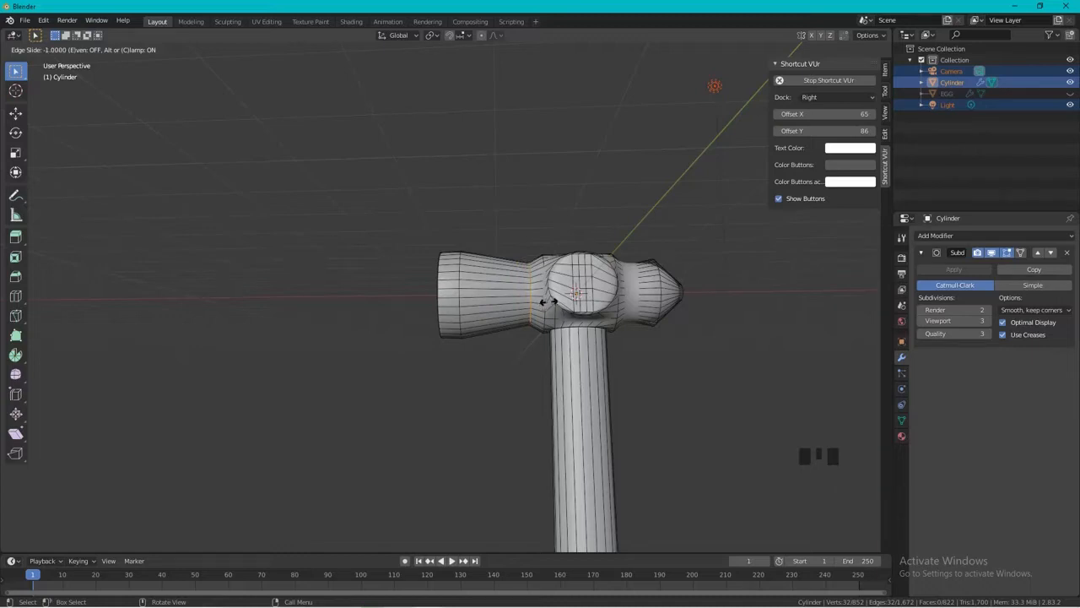
pyautogui.click(544, 301)
# Add a loop cut on the head's +X section and slide it up to the neck beside the middle block.
pyautogui.scroll(1, 544, 302)
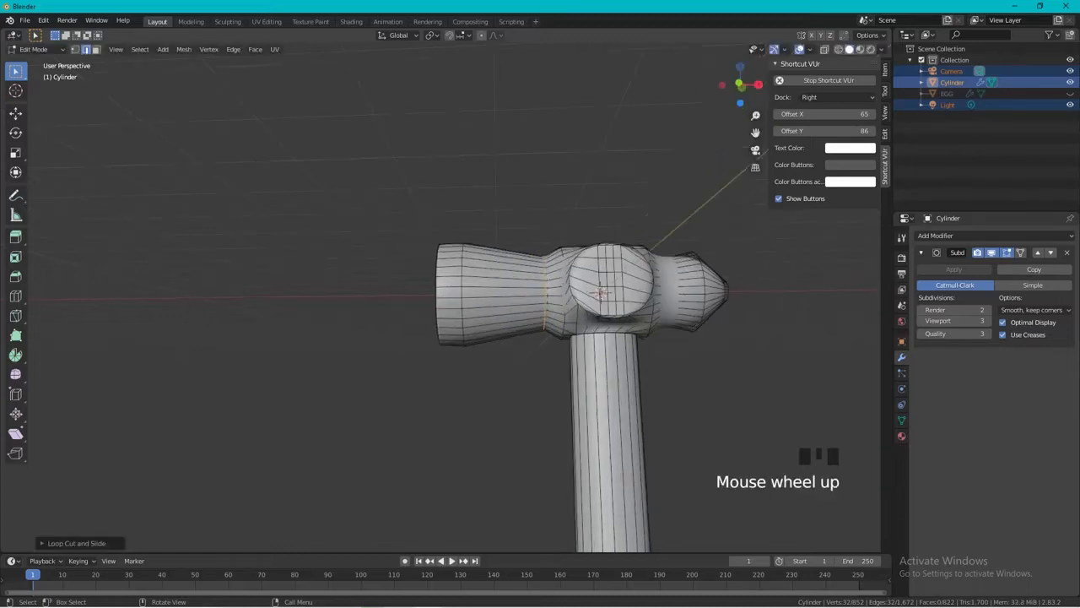
pyautogui.keyDown('shift'); pyautogui.moveTo(545, 301); pyautogui.dragTo(459, 380, button='middle'); pyautogui.keyUp('shift')
pyautogui.hotkey('ctrl', 'r')
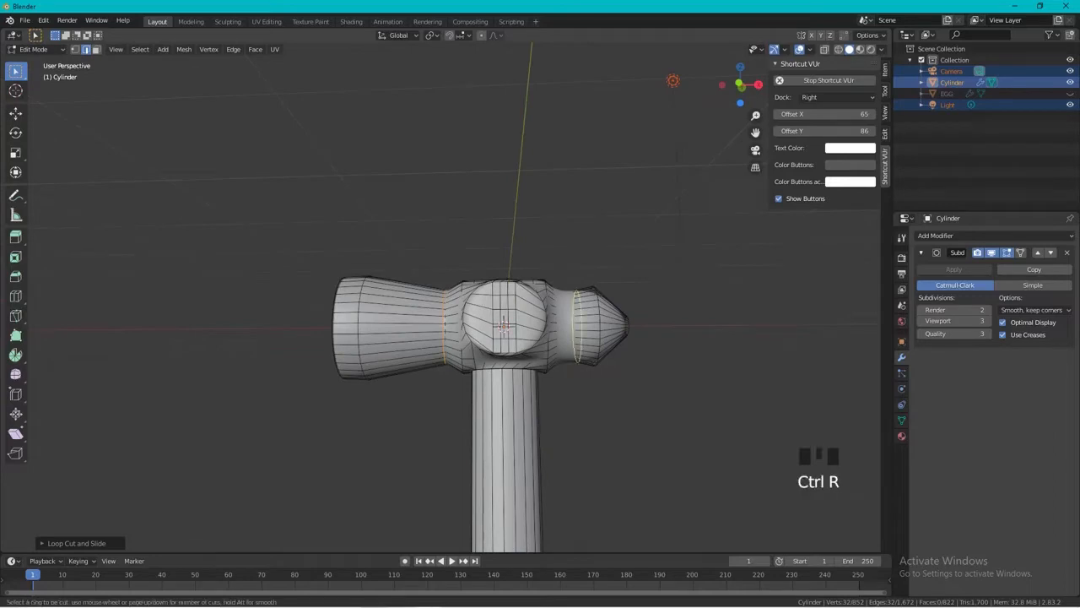
pyautogui.click(557, 340)
pyautogui.click(557, 343)
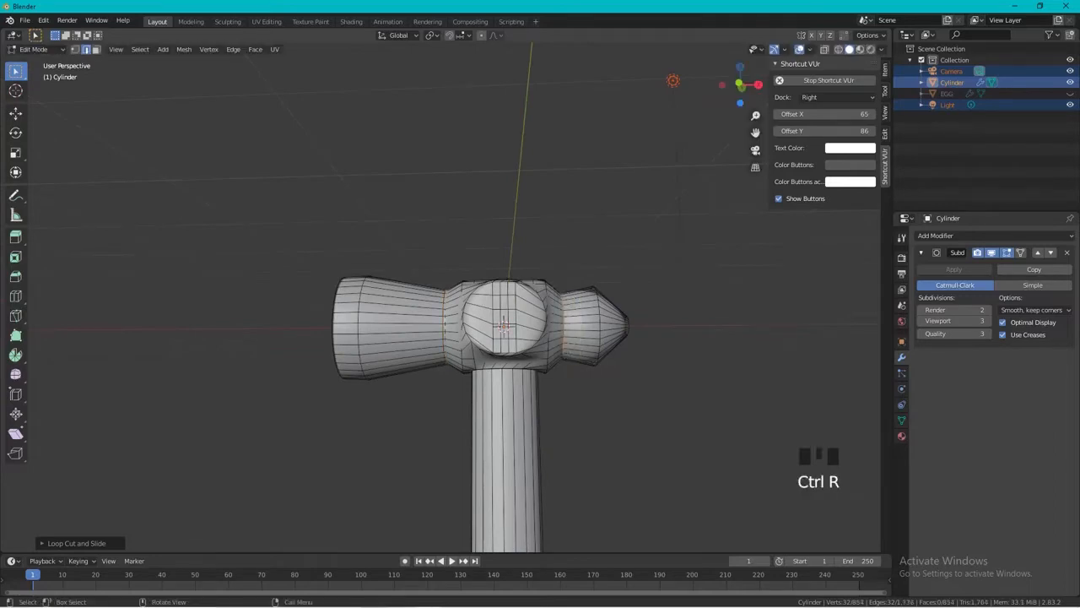
# Add a loop cut around the -X side of the head's middle block and slide it about -0.22.
pyautogui.moveTo(557, 343); pyautogui.dragTo(523, 275, button='middle')
pyautogui.scroll(2, 543, 286)
pyautogui.scroll(2, 542, 285)
pyautogui.hotkey('ctrl', 'r')
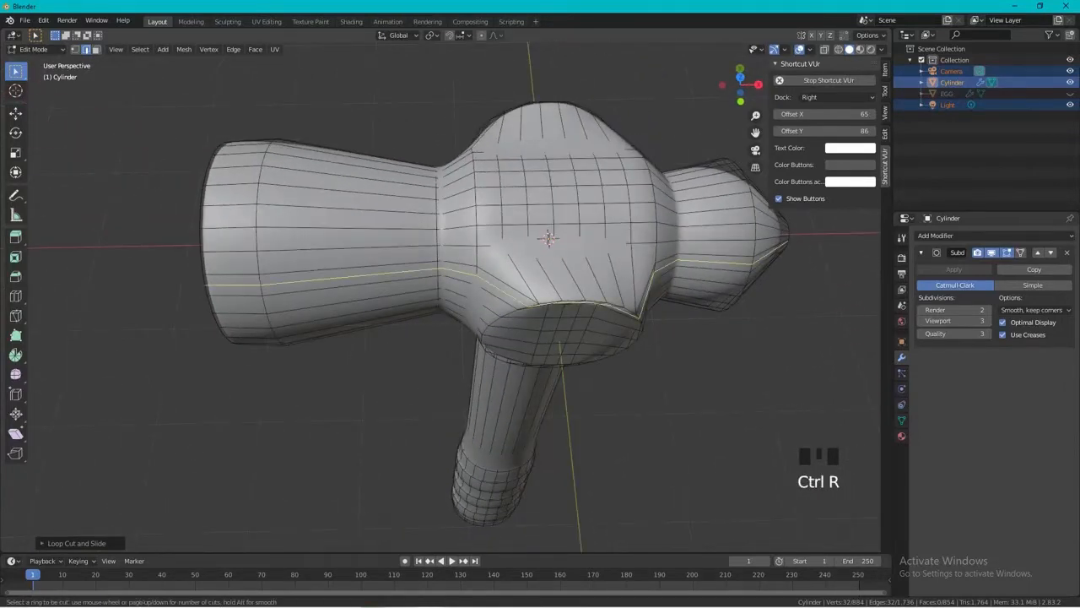
pyautogui.click(531, 299)
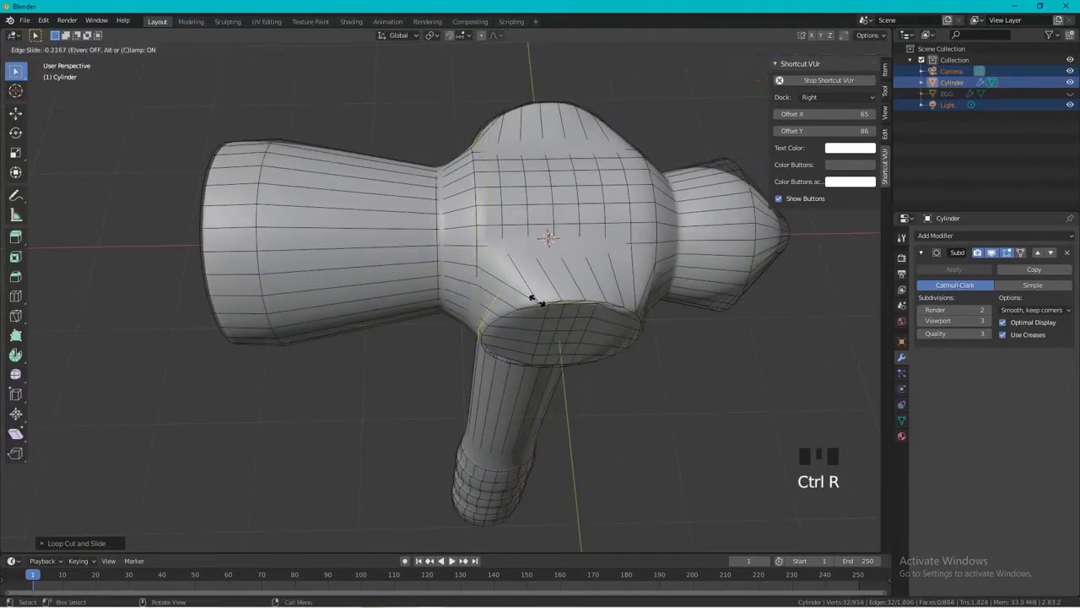
pyautogui.click(539, 302)
# Add a loop cut around the +X side of the head's middle block and slide it about 0.63.
pyautogui.keyDown('shift'); pyautogui.moveTo(539, 301); pyautogui.dragTo(426, 295, button='middle'); pyautogui.keyUp('shift')
pyautogui.hotkey('ctrl', 'r')
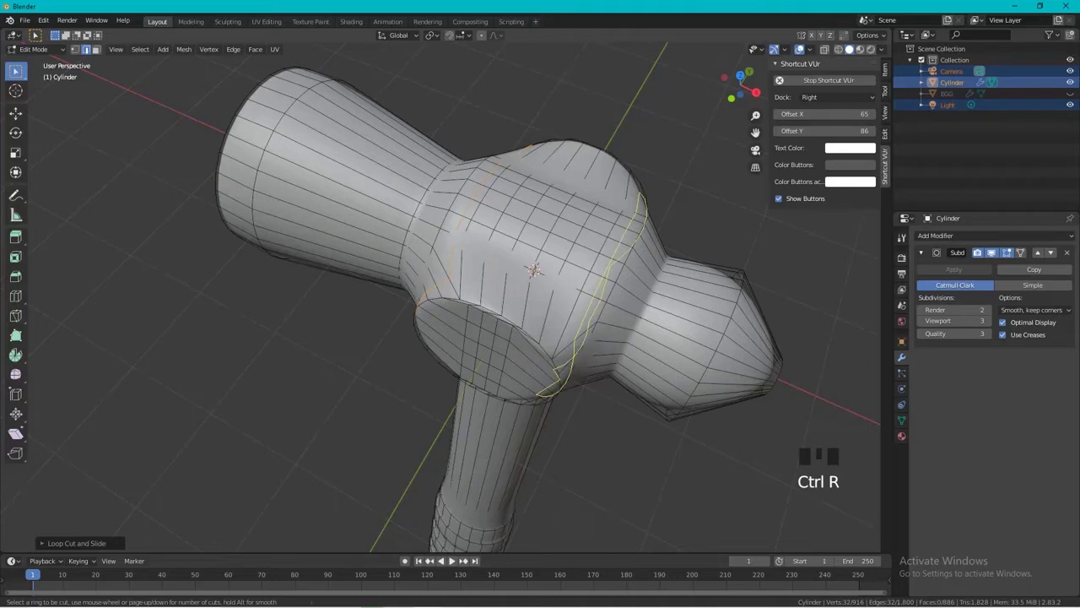
pyautogui.click(567, 359)
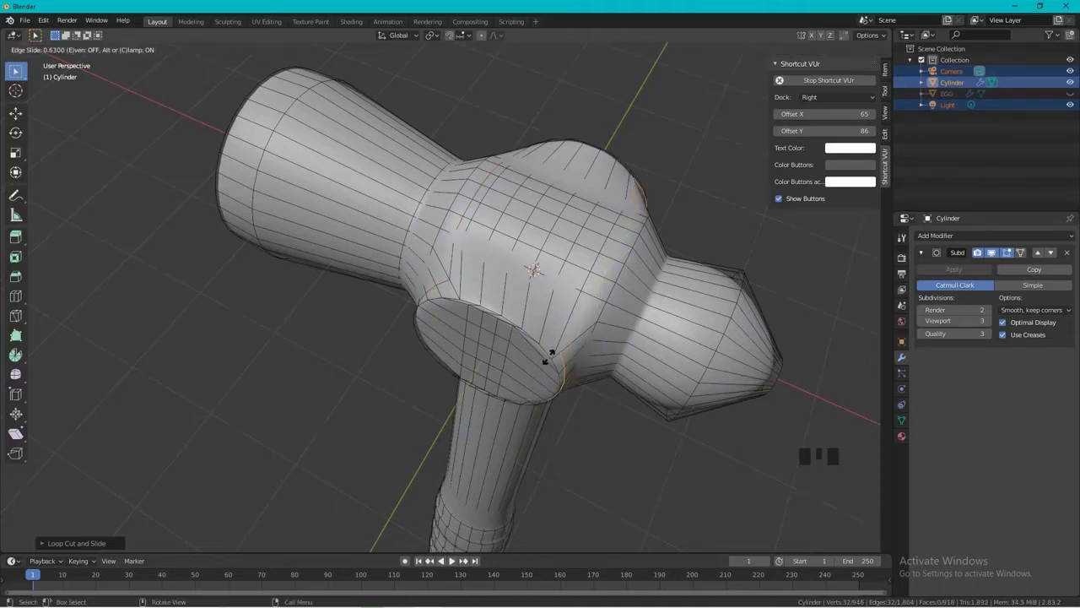
pyautogui.click(548, 357)
# Inspect the head's sharpened middle block from the side and check the smoothed shape in Object Mode.
pyautogui.scroll(-2, 548, 357)
pyautogui.moveTo(549, 356); pyautogui.dragTo(599, 287, button='middle')
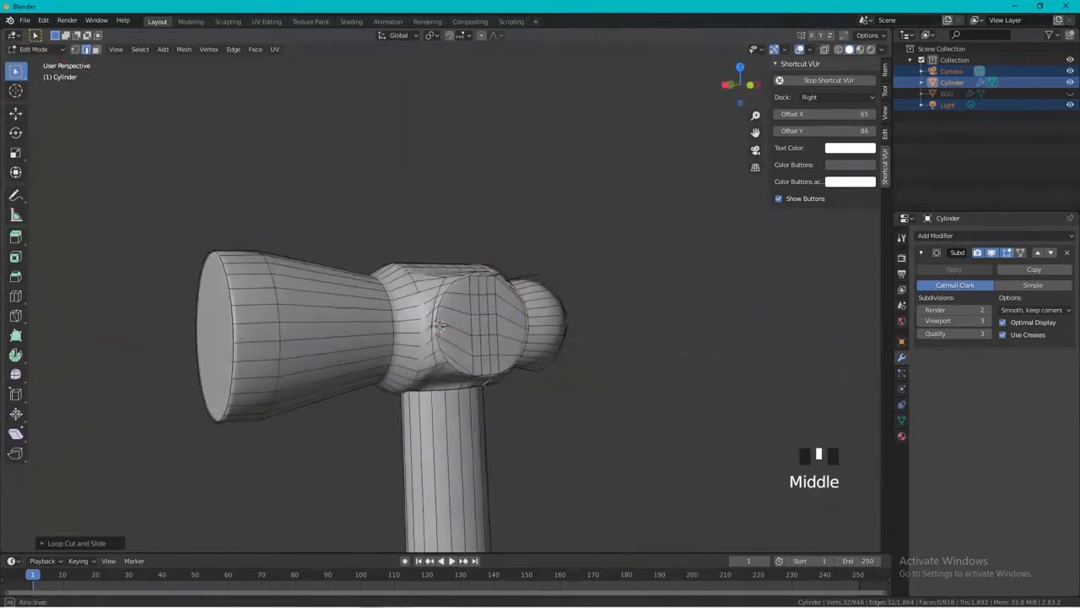
pyautogui.click(435, 324)
pyautogui.moveTo(438, 326); pyautogui.dragTo(427, 166, button='middle')
pyautogui.scroll(-2, 434, 324)
pyautogui.press('Tab')
pyautogui.press('a')
# In Edit Mode, add a loop cut around the handle shaft and slide it up against the underside of the head.
pyautogui.press('Tab')
pyautogui.press('a')
pyautogui.scroll(2, 384, 329)
pyautogui.click(427, 166)
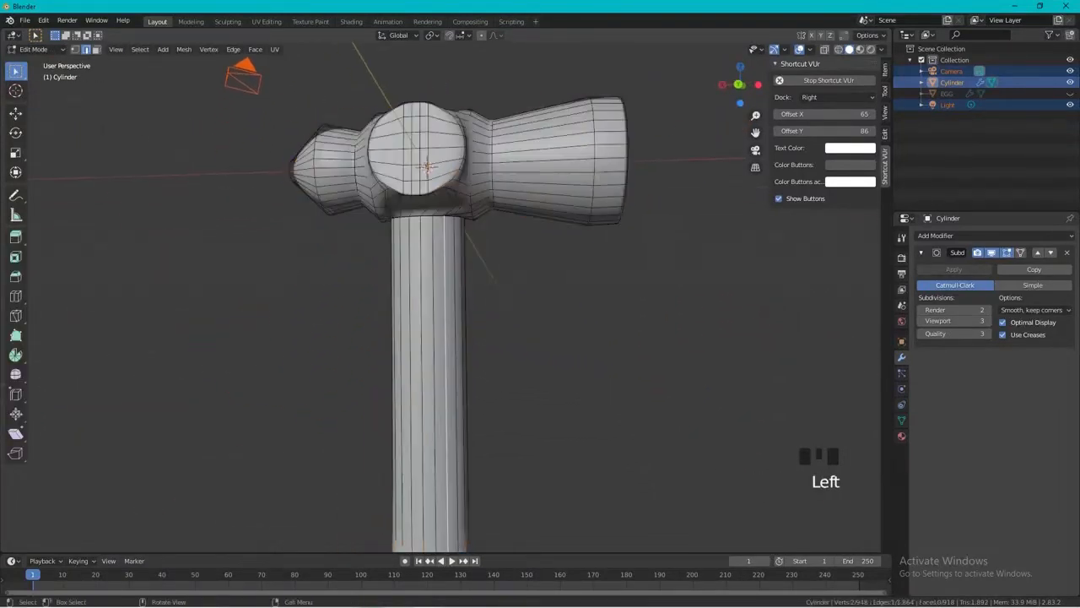
pyautogui.hotkey('ctrl', 'r')
pyautogui.click(466, 221)
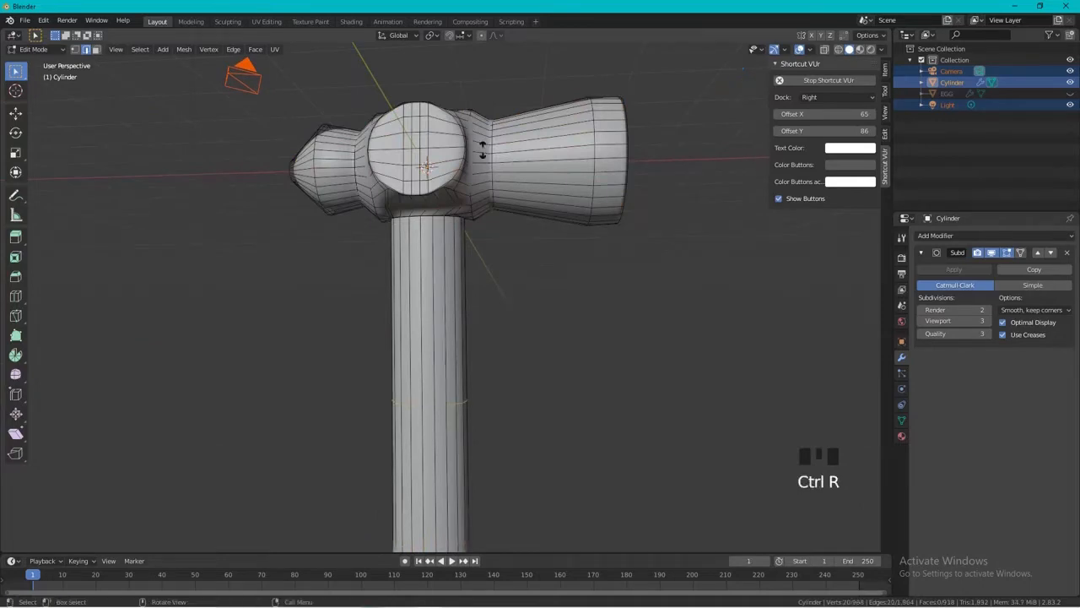
pyautogui.click(448, 540)
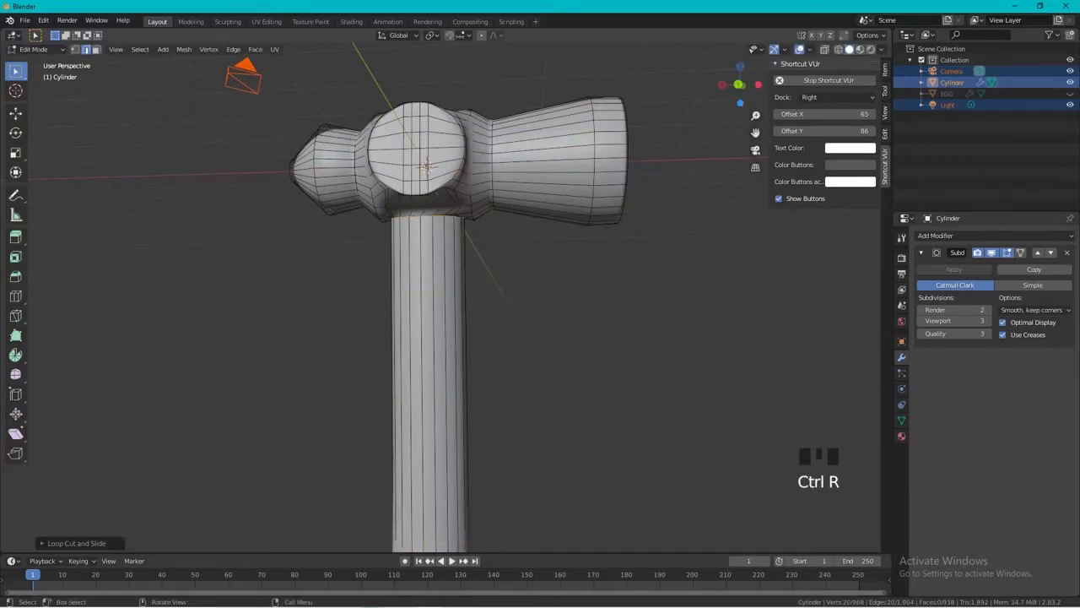
# Add a loop cut at the shaft's lower end against the grip, and another at the lower edge of the first grip section.
pyautogui.keyDown('shift'); pyautogui.moveTo(448, 540); pyautogui.dragTo(454, 507, button='middle'); pyautogui.keyUp('shift')
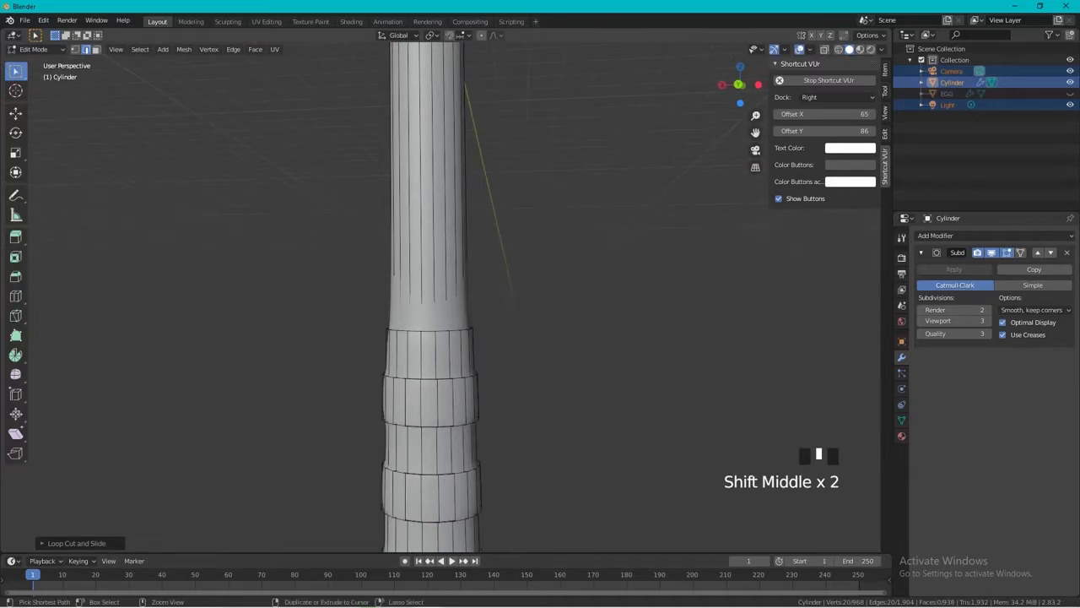
pyautogui.hotkey('ctrl', 'r')
pyautogui.click(419, 434)
pyautogui.click(420, 435)
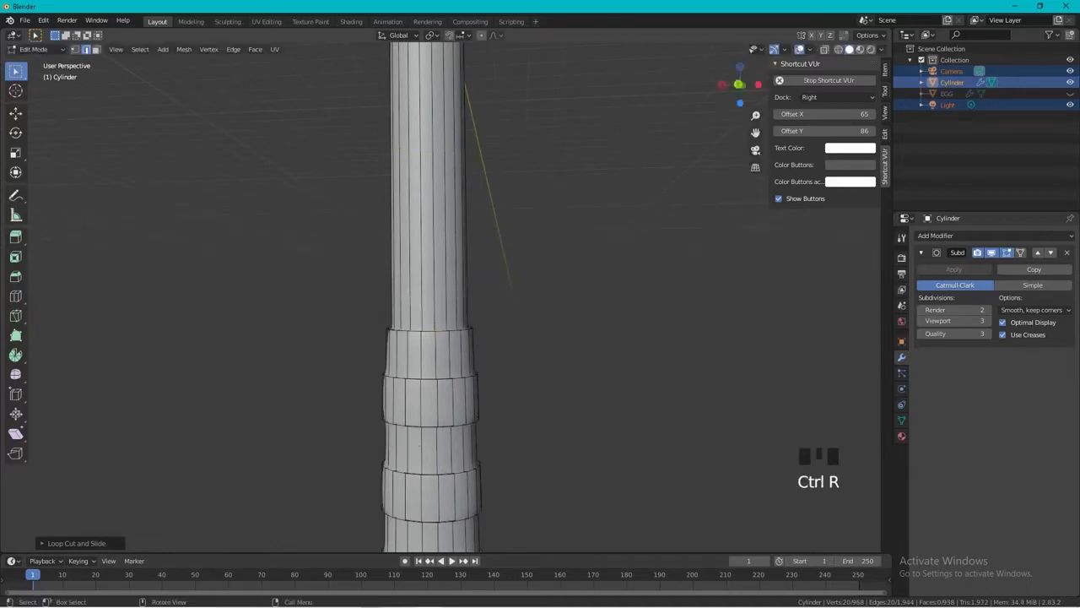
pyautogui.hotkey('ctrl', 'r')
pyautogui.click(440, 382)
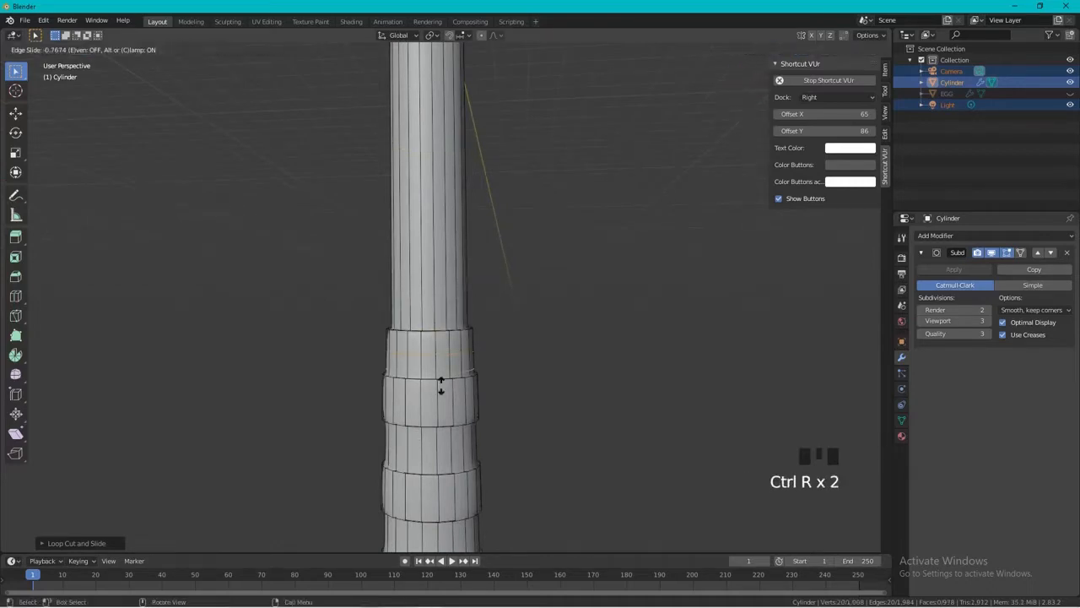
pyautogui.click(439, 388)
pyautogui.hotkey('ctrl', 'r')
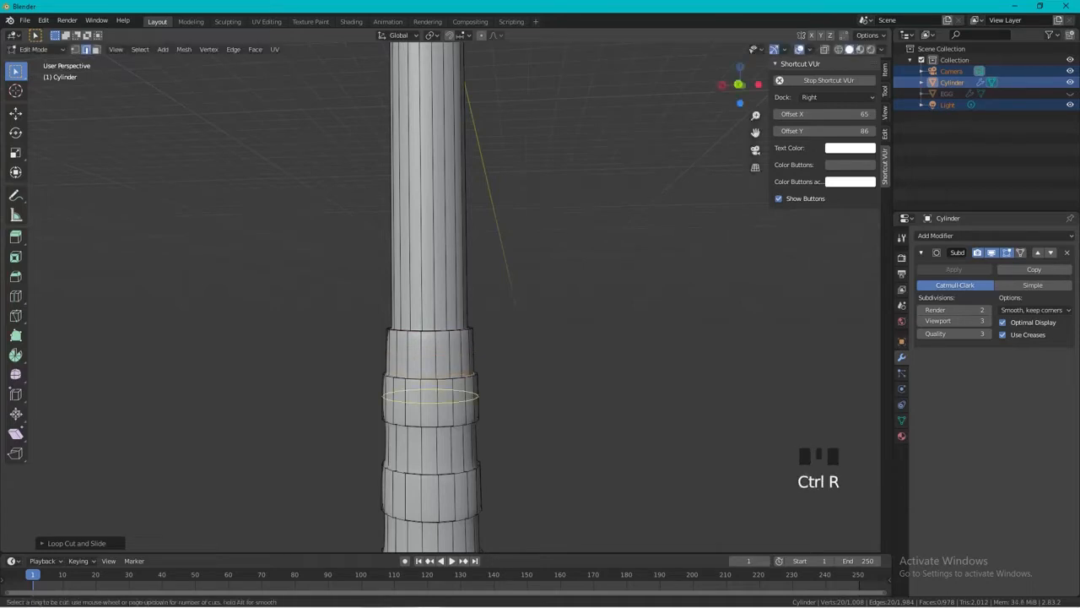
pyautogui.click(445, 387)
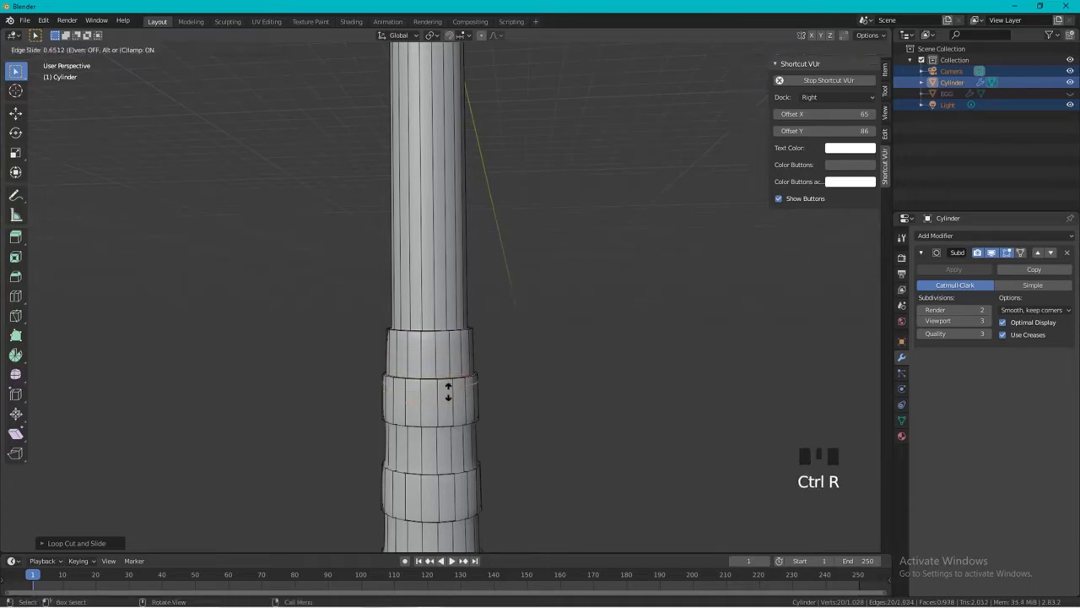
pyautogui.click(447, 435)
pyautogui.hotkey('ctrl', 'z')
# Add loop cuts along the grip, one at the boundary of the second and third sections, one at that of the third and fourth.
pyautogui.hotkey('ctrl', 'r')
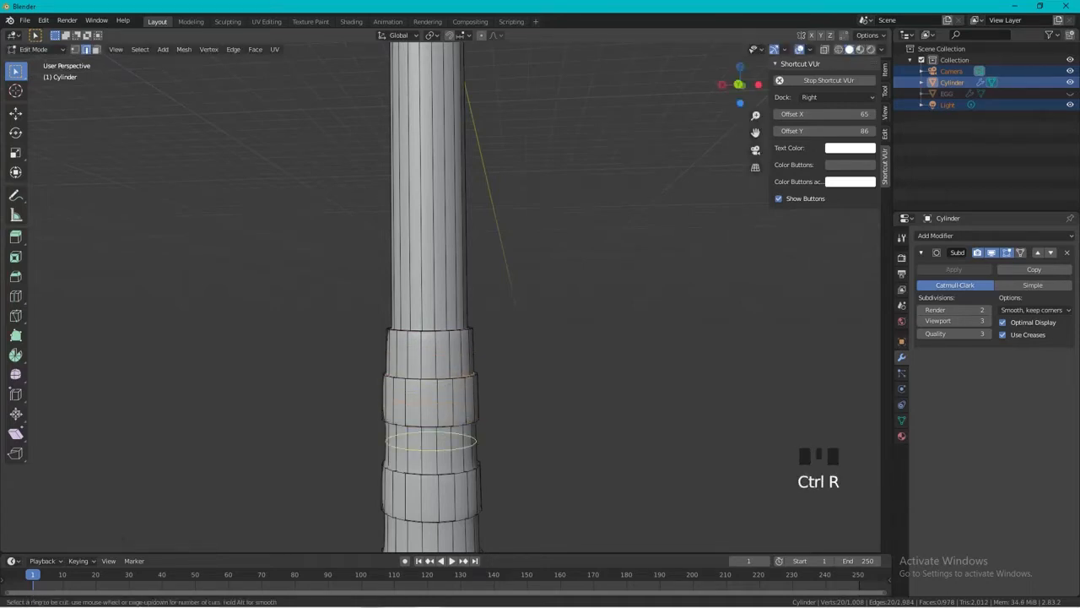
pyautogui.click(454, 432)
pyautogui.click(448, 427)
pyautogui.hotkey('ctrl', 'r')
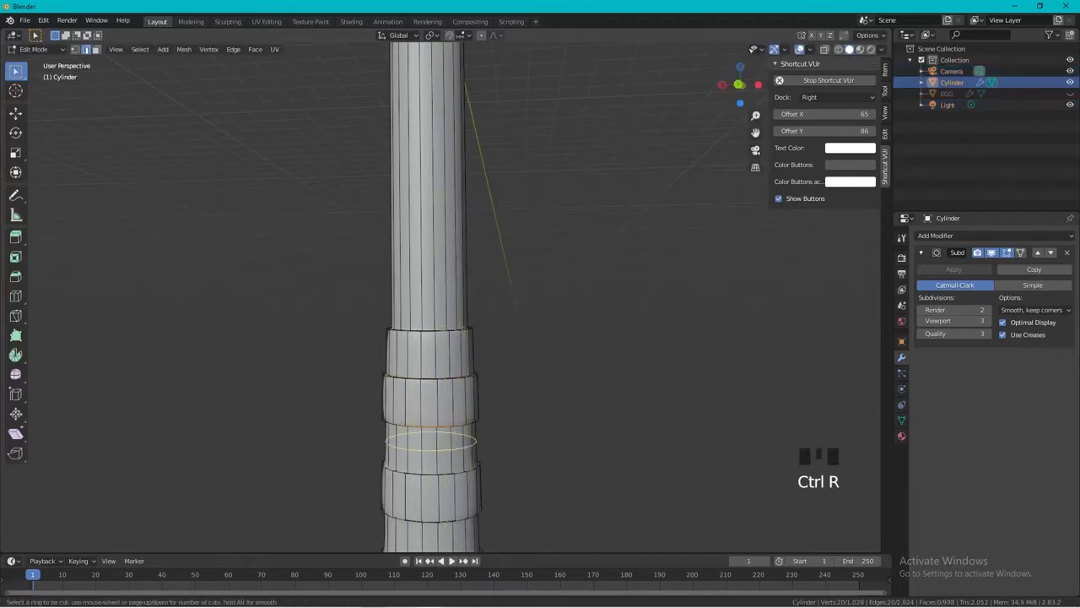
pyautogui.click(424, 482)
pyautogui.click(424, 489)
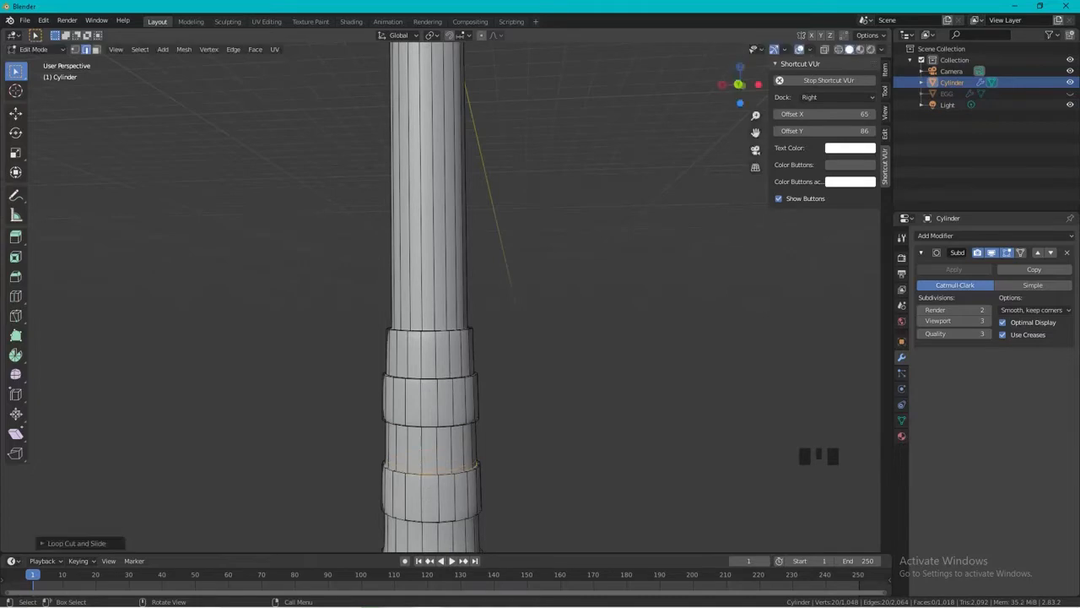
# Add two loop cuts around the fifth grip section, sliding one to its upper edge and one to its lower edge.
pyautogui.keyDown('shift'); pyautogui.moveTo(425, 489); pyautogui.dragTo(419, 338, button='middle'); pyautogui.keyUp('shift')
pyautogui.hotkey('ctrl', 'r')
pyautogui.click(428, 394)
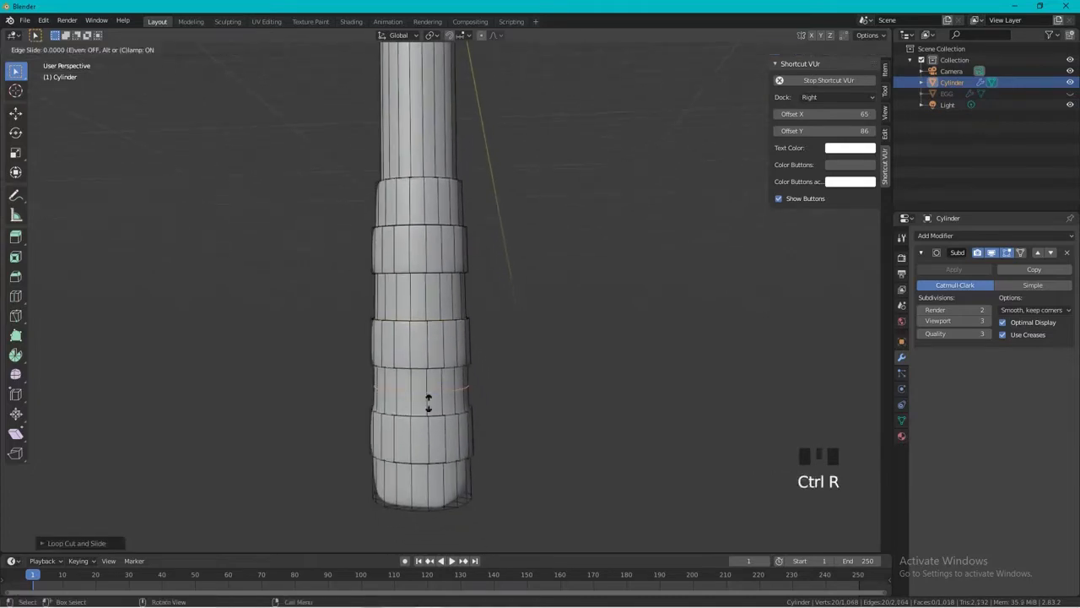
pyautogui.click(433, 386)
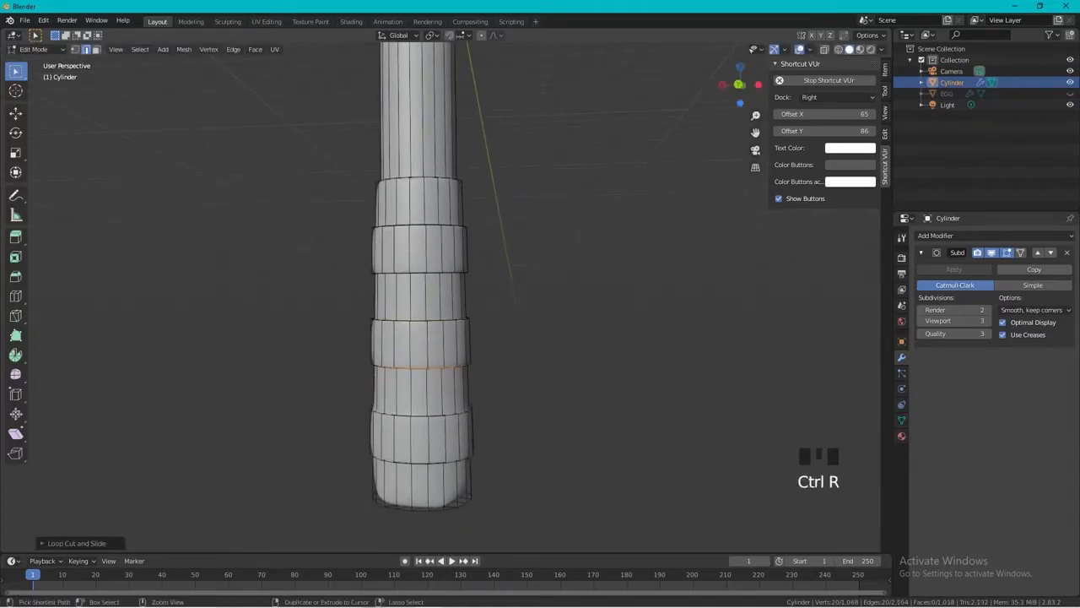
pyautogui.hotkey('ctrl', 'r')
pyautogui.click(432, 384)
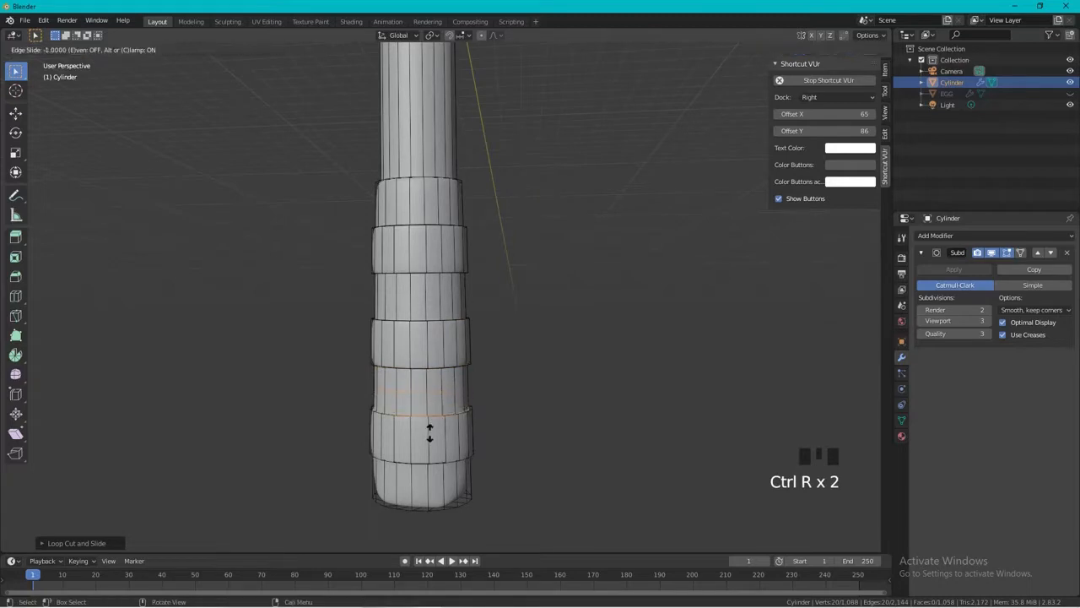
pyautogui.click(430, 432)
# Add two loop cuts to the lowest grip section, one near its upper edge and one at the handle's bottom end.
pyautogui.hotkey('ctrl', 'r')
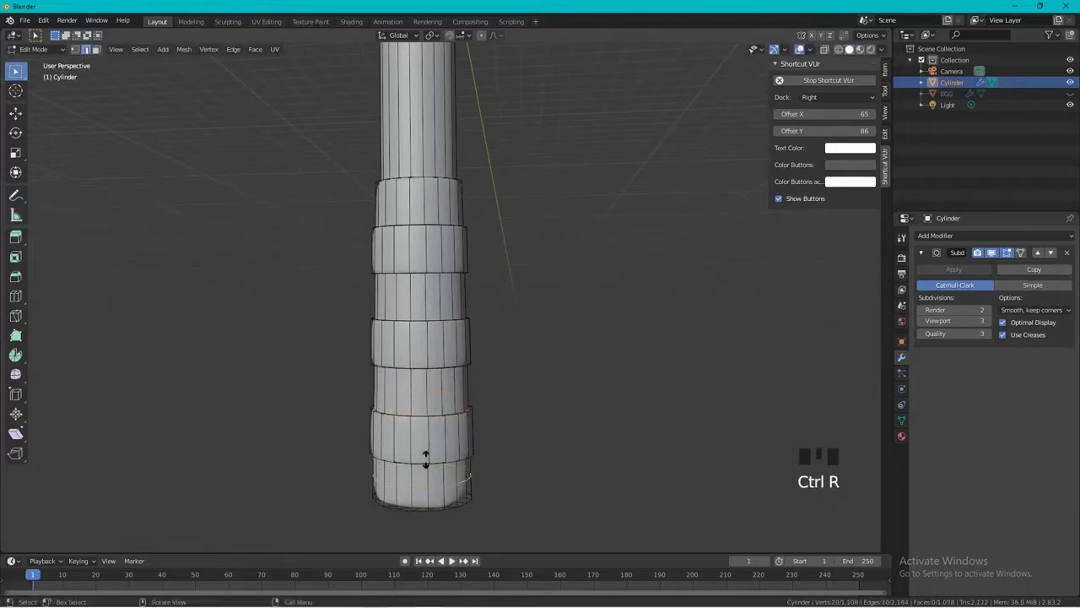
pyautogui.click(425, 459)
pyautogui.click(424, 445)
pyautogui.hotkey('ctrl', 'r')
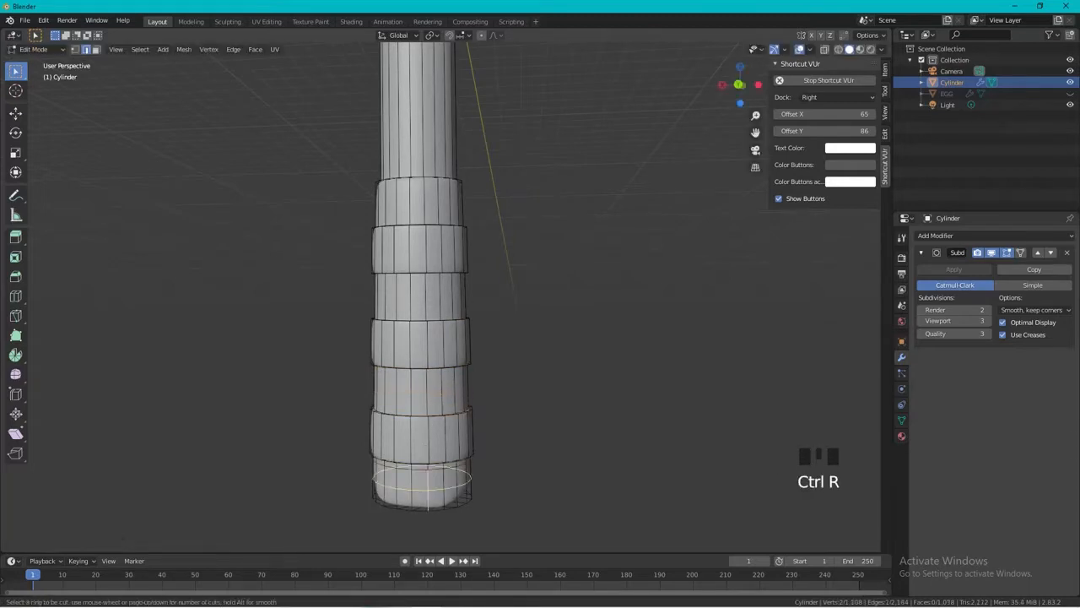
pyautogui.click(428, 498)
pyautogui.click(431, 506)
pyautogui.scroll(-2, 431, 506)
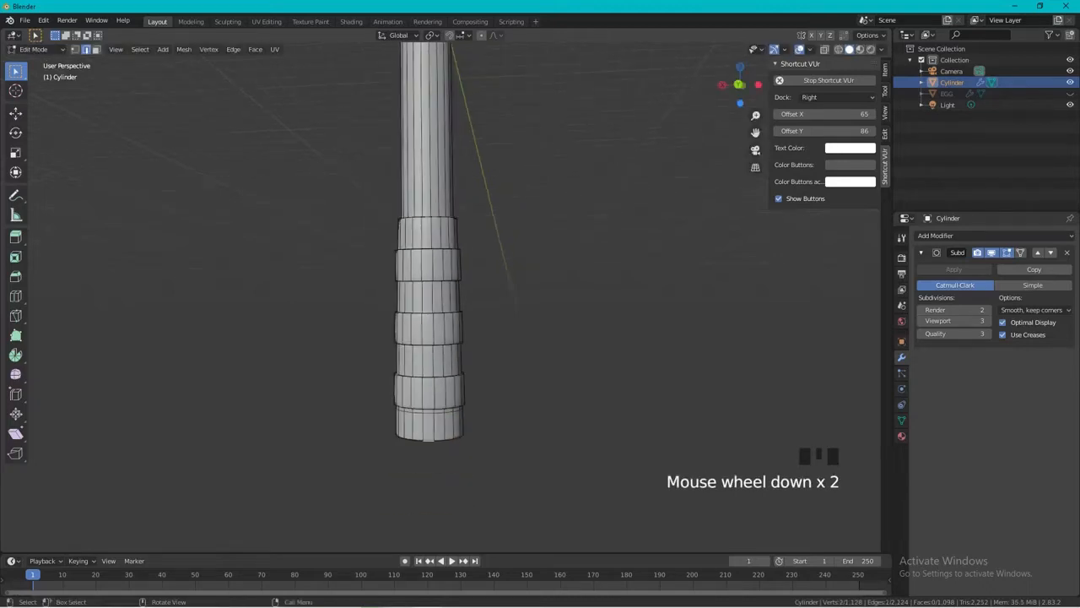
# Preview the whole hammer in Object Mode with Rendered viewport shading.
pyautogui.press('Tab')
pyautogui.hotkey('alt', 'z')
pyautogui.scroll(-2, 484, 440)
pyautogui.press('z')
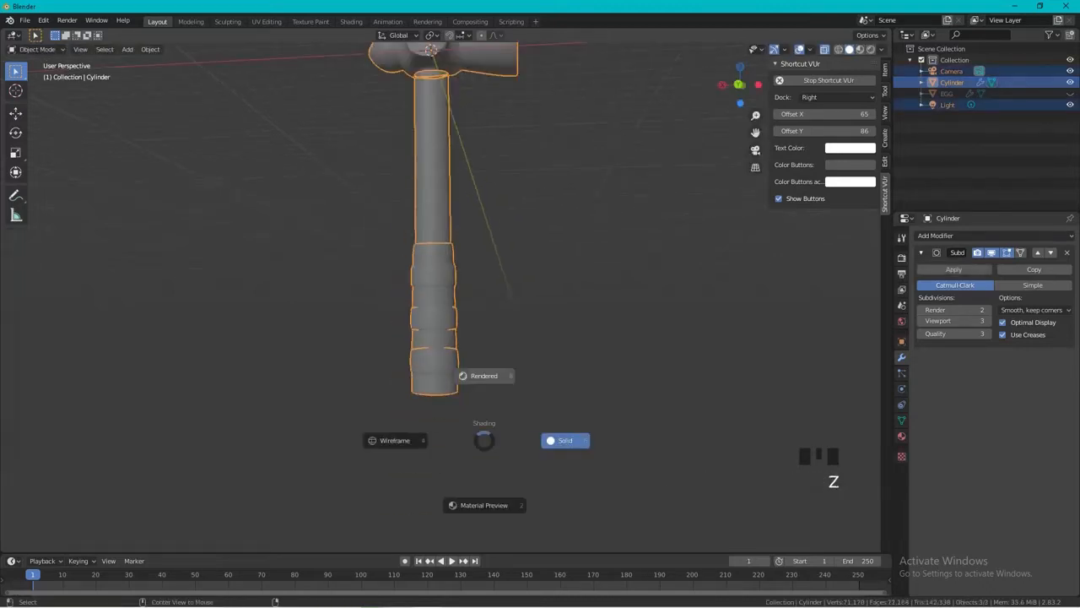
pyautogui.click(483, 375)
pyautogui.scroll(-1, 484, 375)
pyautogui.hotkey('alt', 'z')
pyautogui.click(484, 389)
pyautogui.hotkey('alt', 'z')
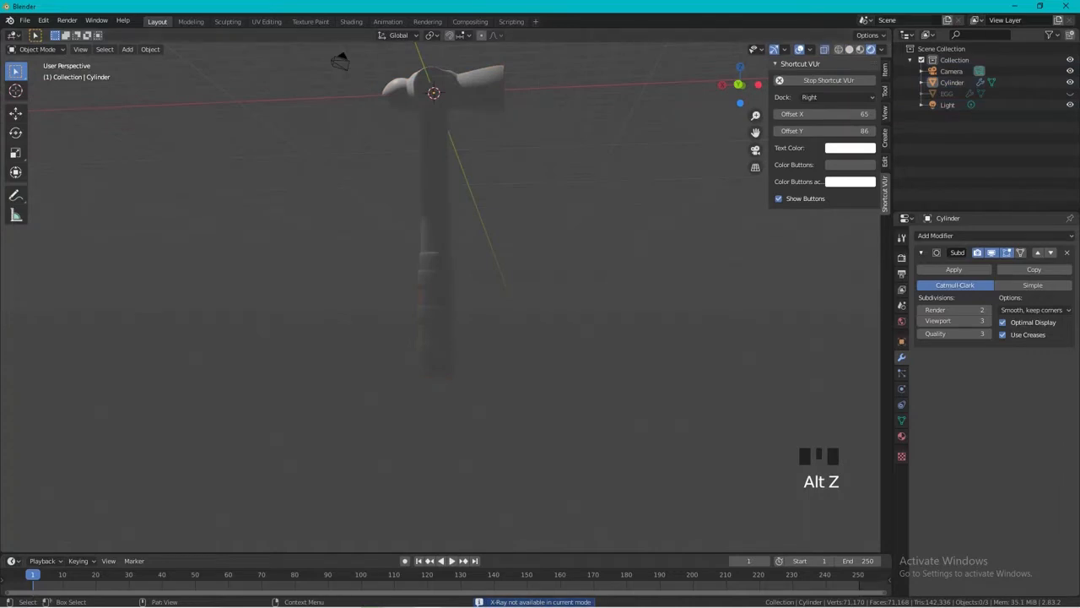
# Return the viewport to Solid shading with X-ray off and view the entire hammer.
pyautogui.click(848, 50)
pyautogui.hotkey('alt', 'z')
pyautogui.moveTo(574, 245)
pyautogui.mouseDown(button='middle')
pyautogui.moveTo(464, 257)
pyautogui.moveTo(544, 300)
pyautogui.moveTo(604, 257)
pyautogui.moveTo(514, 312)
pyautogui.moveTo(409, 261)
pyautogui.moveTo(190, 274)
pyautogui.moveTo(304, 241)
pyautogui.moveTo(375, 308)
pyautogui.moveTo(473, 265)
pyautogui.moveTo(519, 283)
pyautogui.mouseUp(button='middle')
pyautogui.scroll(-3, 473, 266)
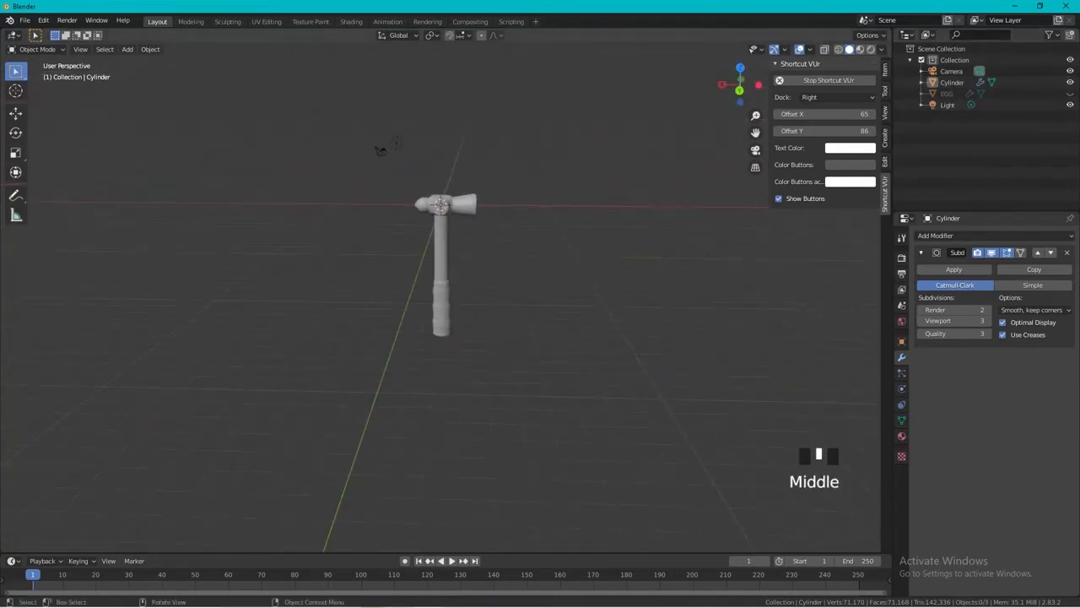
# In Edit Mode, select the head's geometry through the mesh from the front view, separate it into its own object and name it HEAD.
pyautogui.scroll(4, 441, 253)
pyautogui.click(439, 245)
pyautogui.keyDown('shift'); pyautogui.moveTo(439, 245); pyautogui.dragTo(427, 281, button='middle'); pyautogui.keyUp('shift')
pyautogui.press('Tab')
pyautogui.press('a')
pyautogui.scroll(-2, 326, 70)
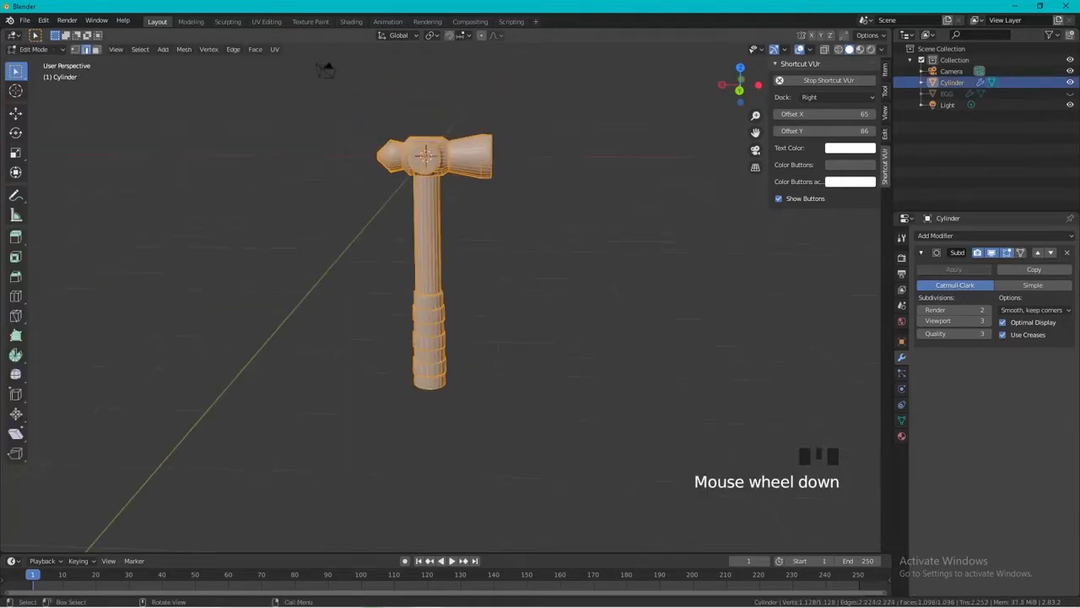
pyautogui.hotkey('alt', 'z')
pyautogui.press('KP_1')
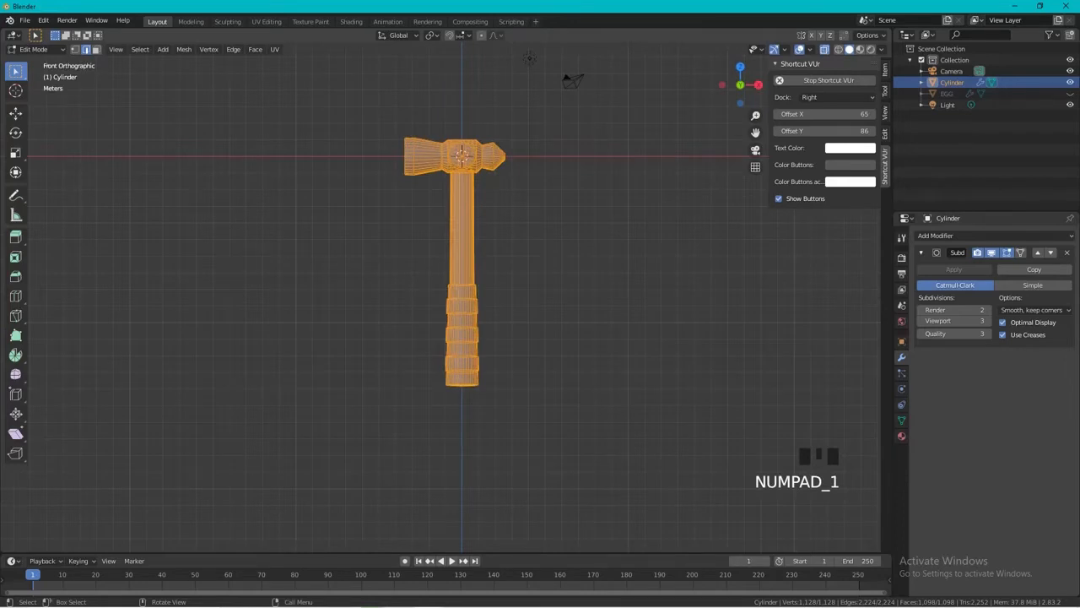
pyautogui.moveTo(386, 113); pyautogui.dragTo(590, 205)
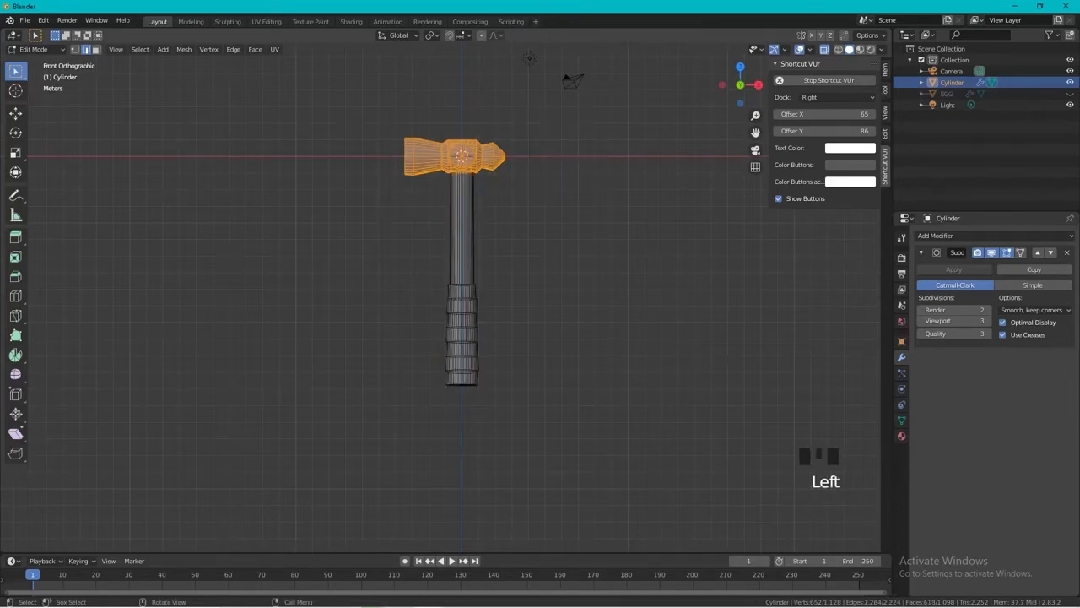
pyautogui.press('p')
pyautogui.click(540, 266)
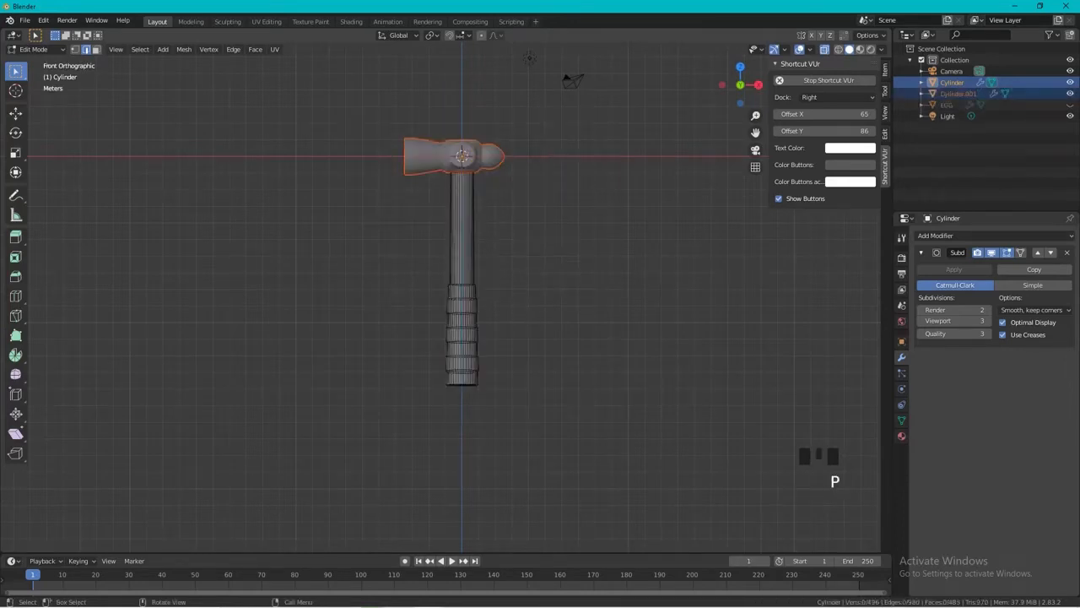
pyautogui.click(959, 93)
pyautogui.doubleClick(959, 93)
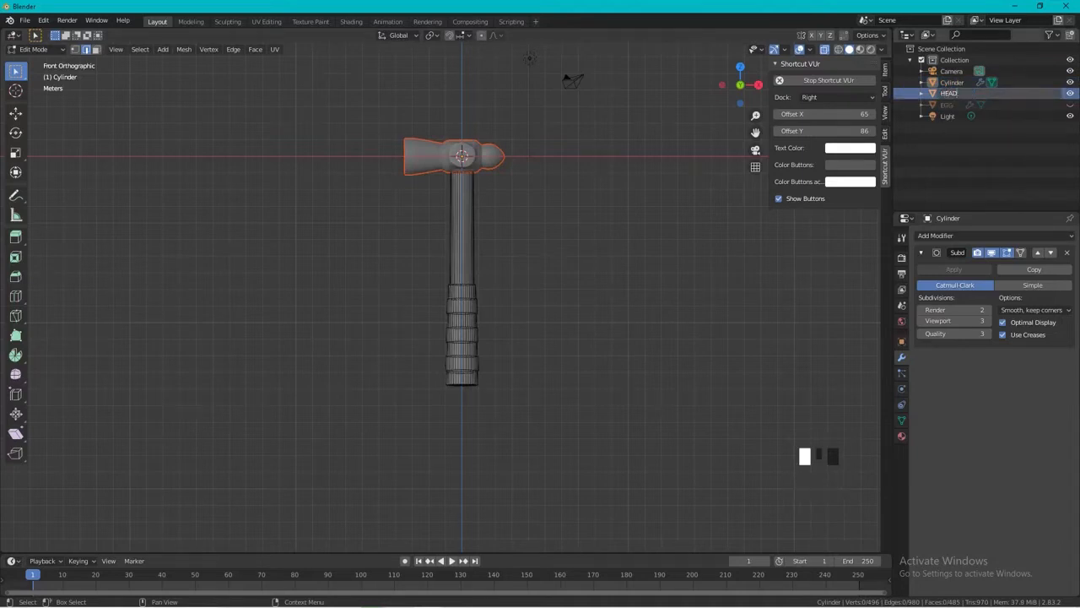
# Select the faces of the shaft between head and grip, separate them by selection and name the new object METAL GRIP.
pyautogui.moveTo(506, 337); pyautogui.dragTo(574, 320, button='middle')
pyautogui.press('3')
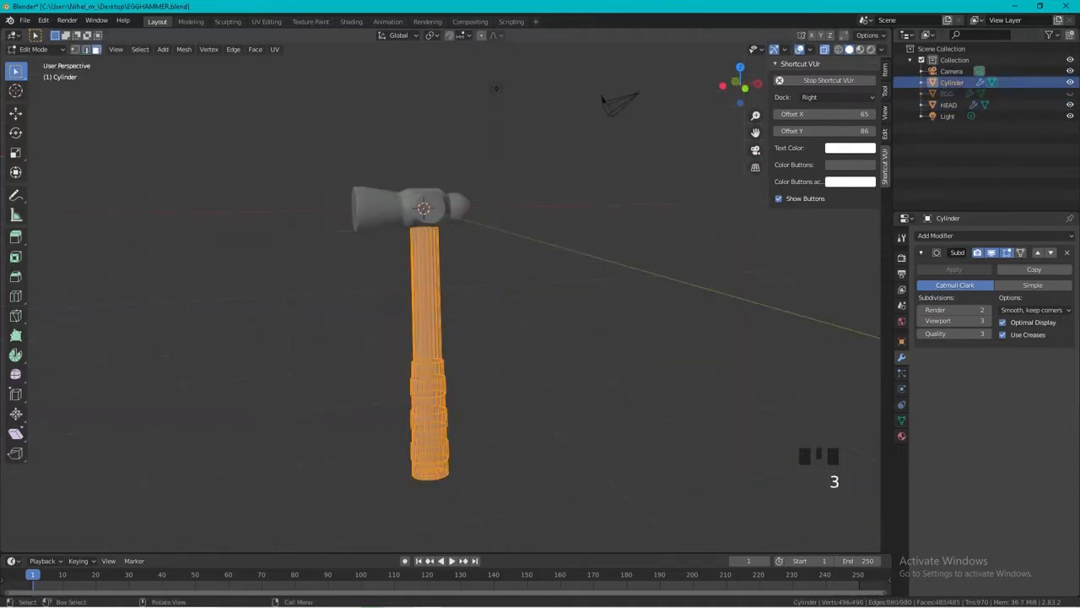
pyautogui.moveTo(390, 280); pyautogui.dragTo(463, 317)
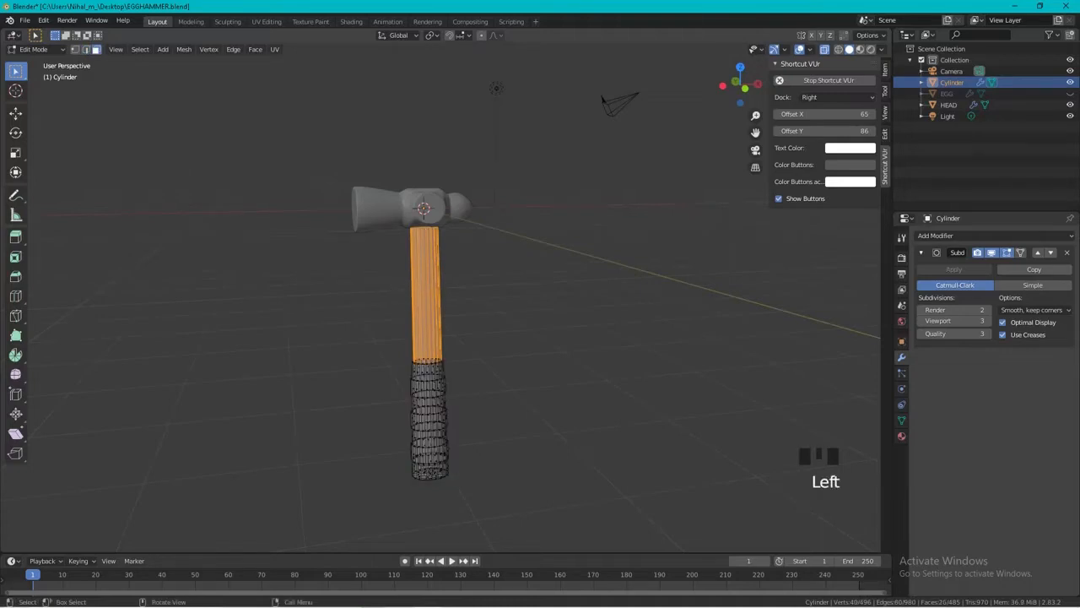
pyautogui.press('p')
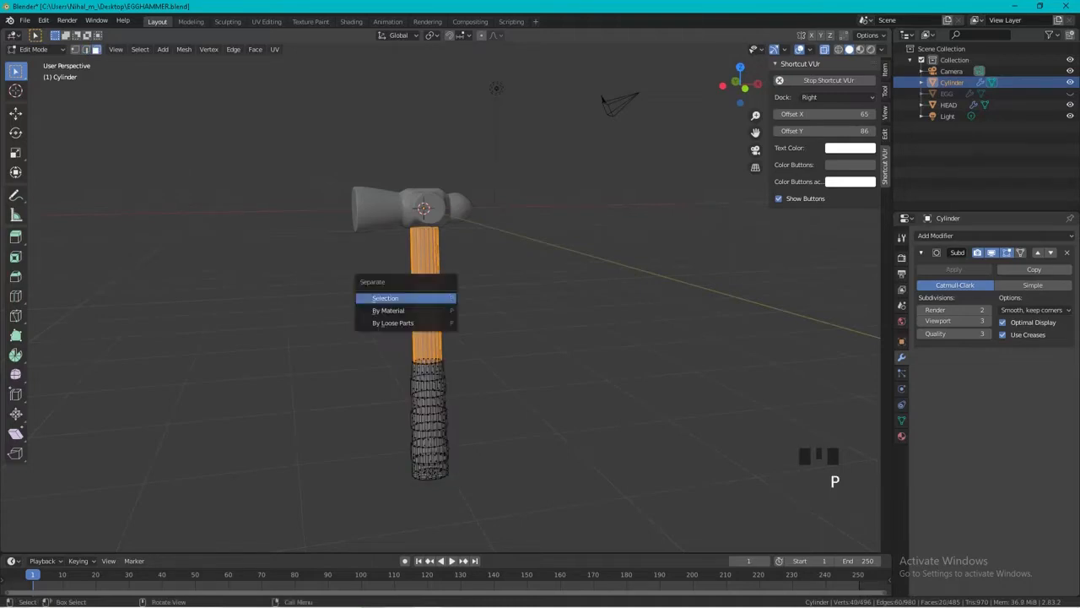
pyautogui.click(397, 297)
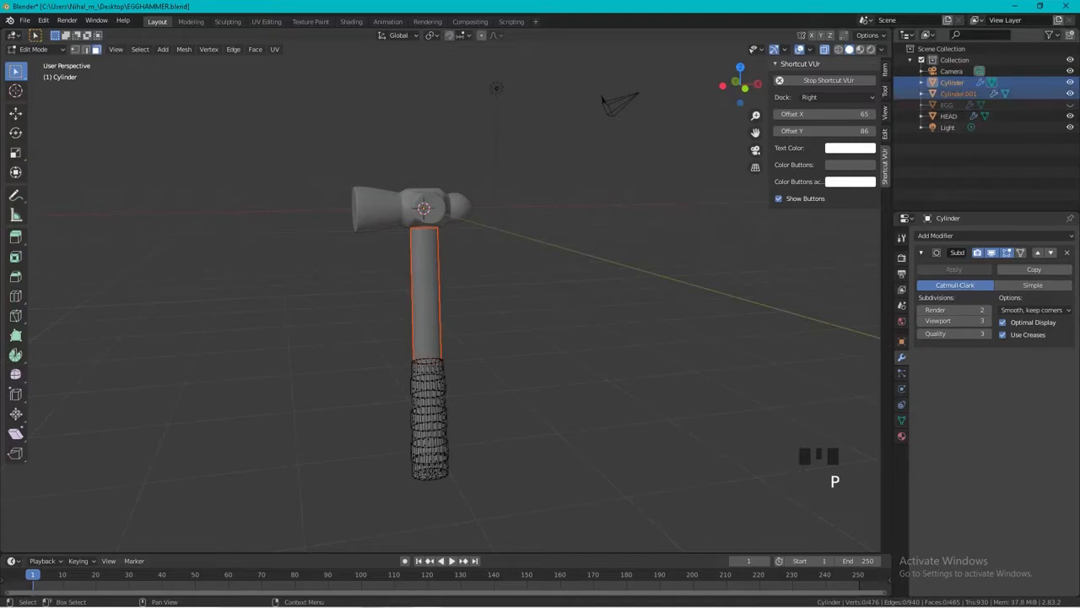
pyautogui.doubleClick(958, 93)
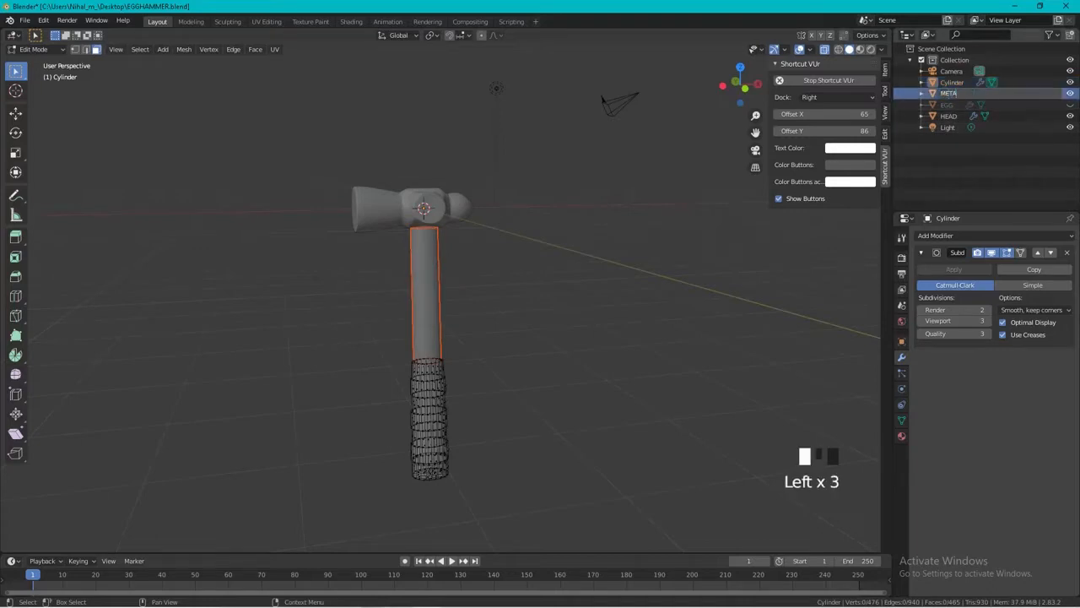
pyautogui.write('METAL GRIP')
pyautogui.press('Return')
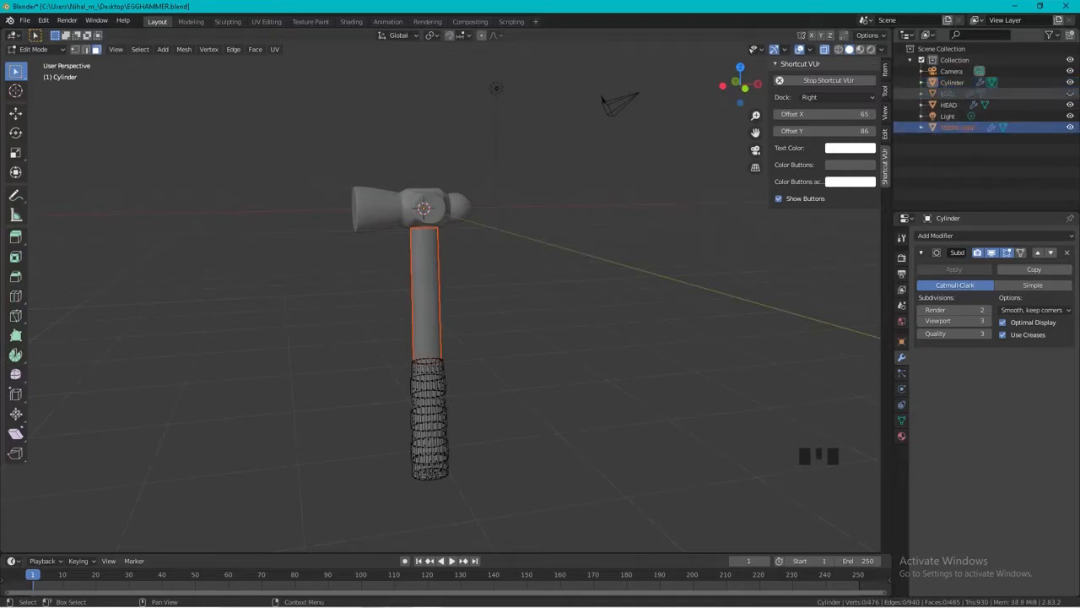
# Return to Object Mode with only the remaining grip object selected.
pyautogui.moveTo(388, 338); pyautogui.dragTo(463, 478)
pyautogui.click(472, 474)
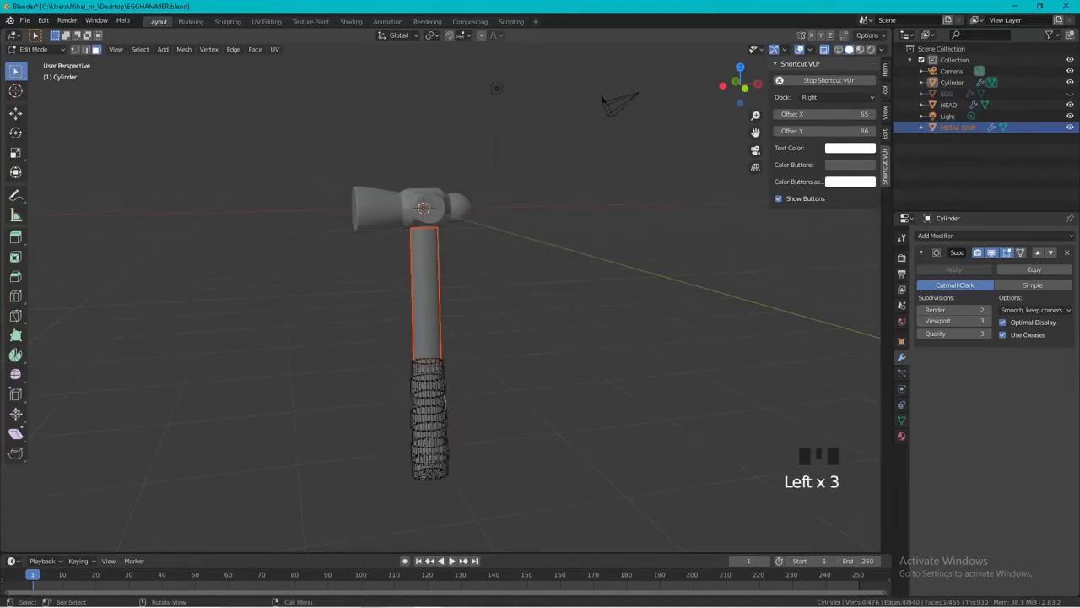
pyautogui.press('Tab')
pyautogui.press('a')
pyautogui.press('Tab')
pyautogui.press('a')
pyautogui.click(445, 405)
pyautogui.press('Tab')
pyautogui.click(444, 404)
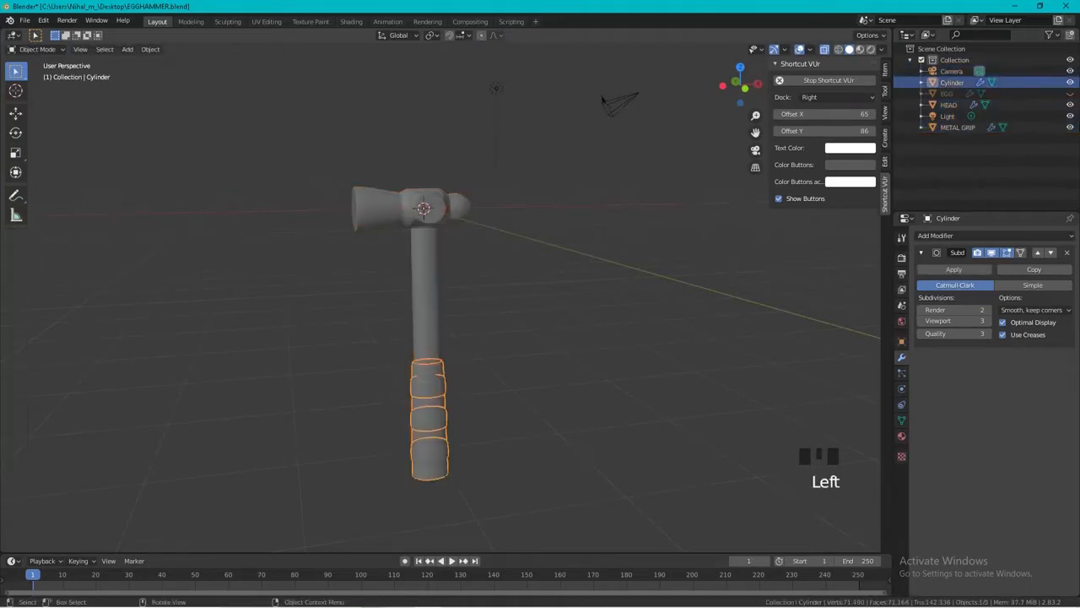
pyautogui.press('Tab')
pyautogui.press('a')
pyautogui.press('Tab')
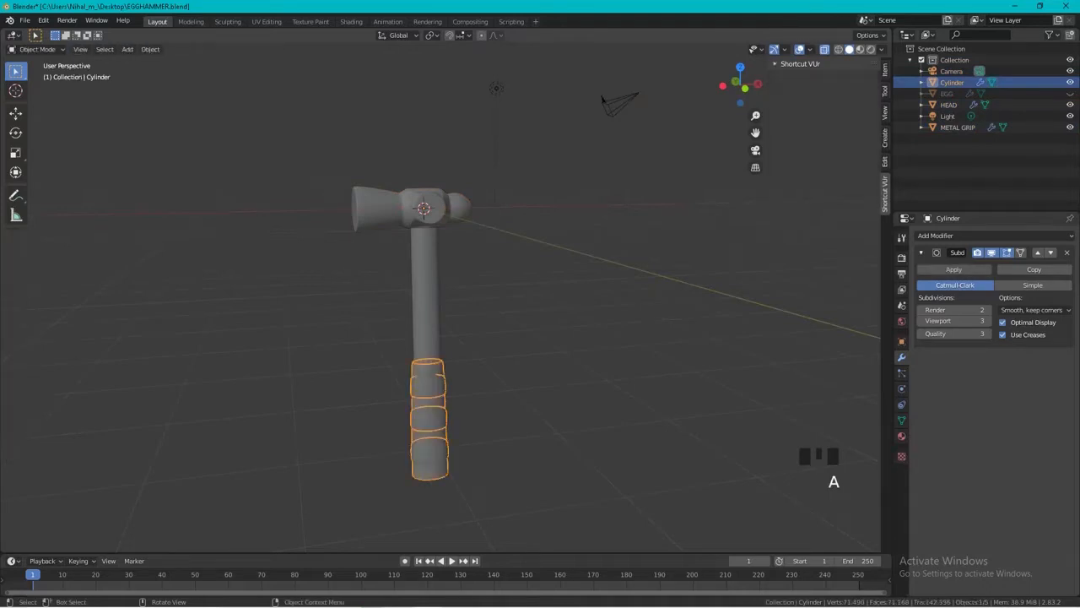
# Rename the remaining Cylinder object as GRIP.
pyautogui.click(505, 403)
pyautogui.click(434, 414)
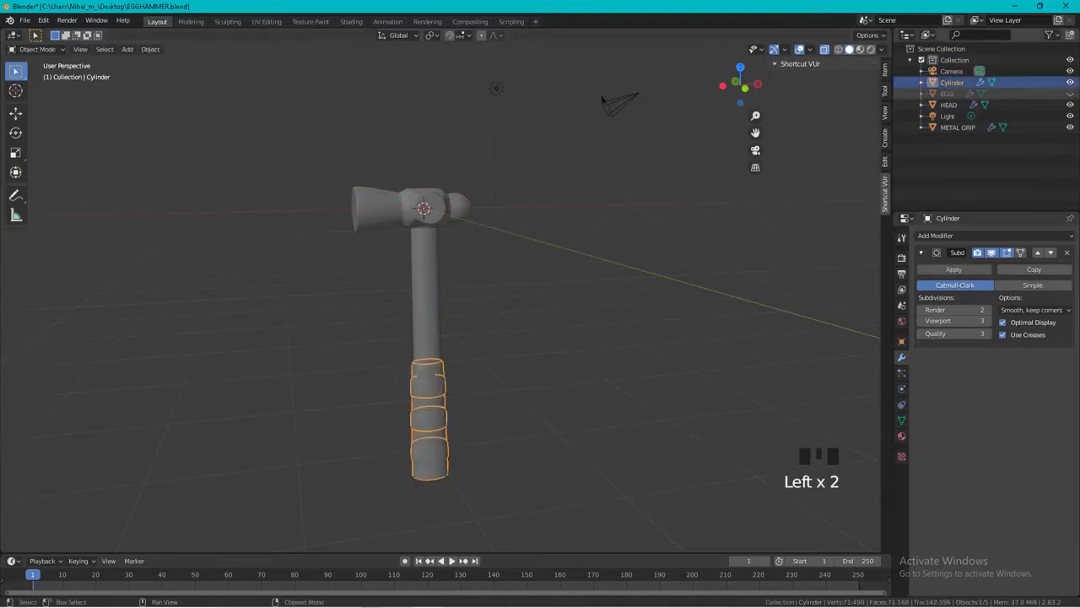
pyautogui.click(953, 82)
pyautogui.doubleClick(953, 81)
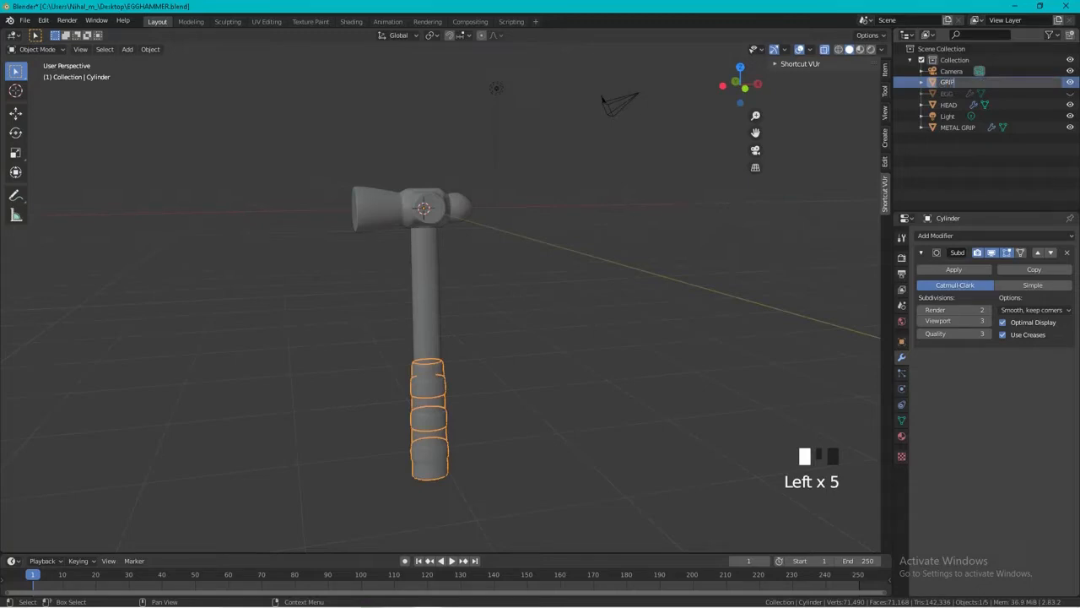
pyautogui.press('Return')
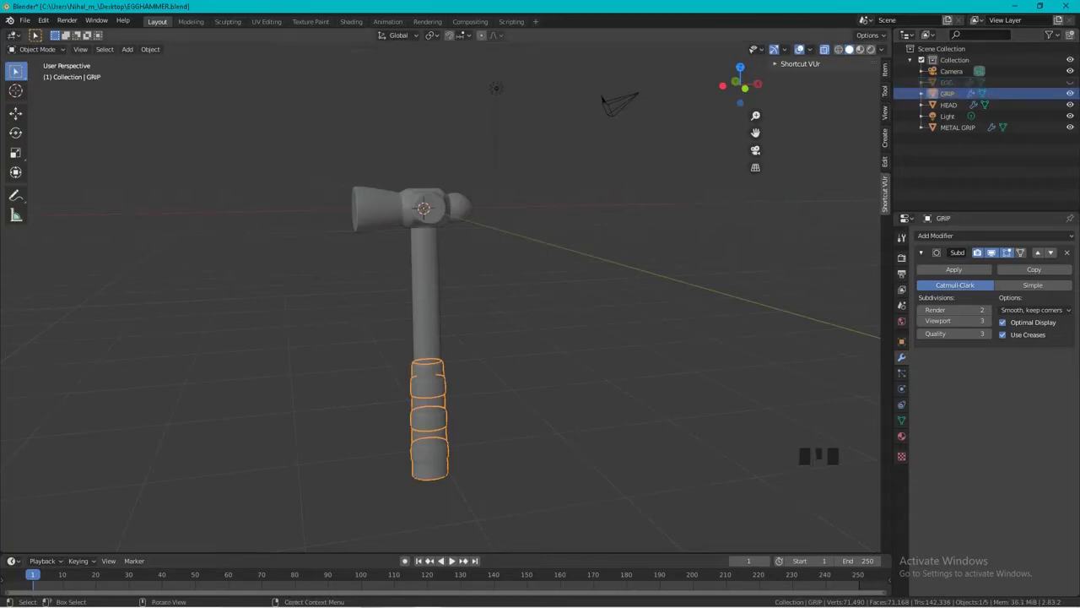
# Clear the selection, turn X-ray off and examine the finished hammer from both sides.
pyautogui.click(557, 337)
pyautogui.scroll(-2, 557, 338)
pyautogui.moveTo(557, 338); pyautogui.dragTo(641, 320, button='middle')
pyautogui.hotkey('alt', 'z')
pyautogui.scroll(4, 472, 295)
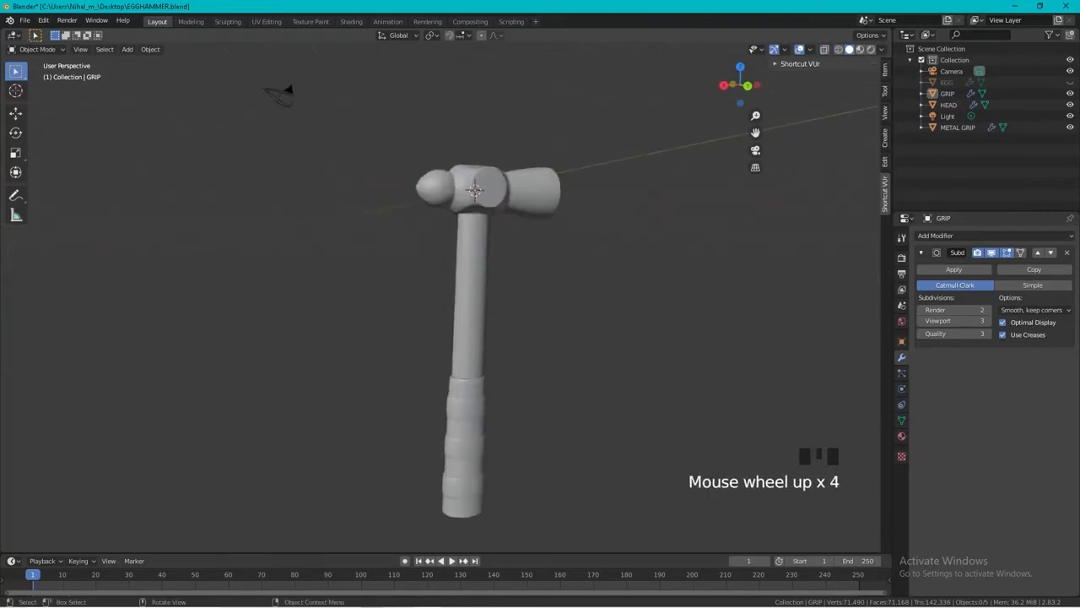
pyautogui.moveTo(472, 295); pyautogui.dragTo(607, 292, button='middle')
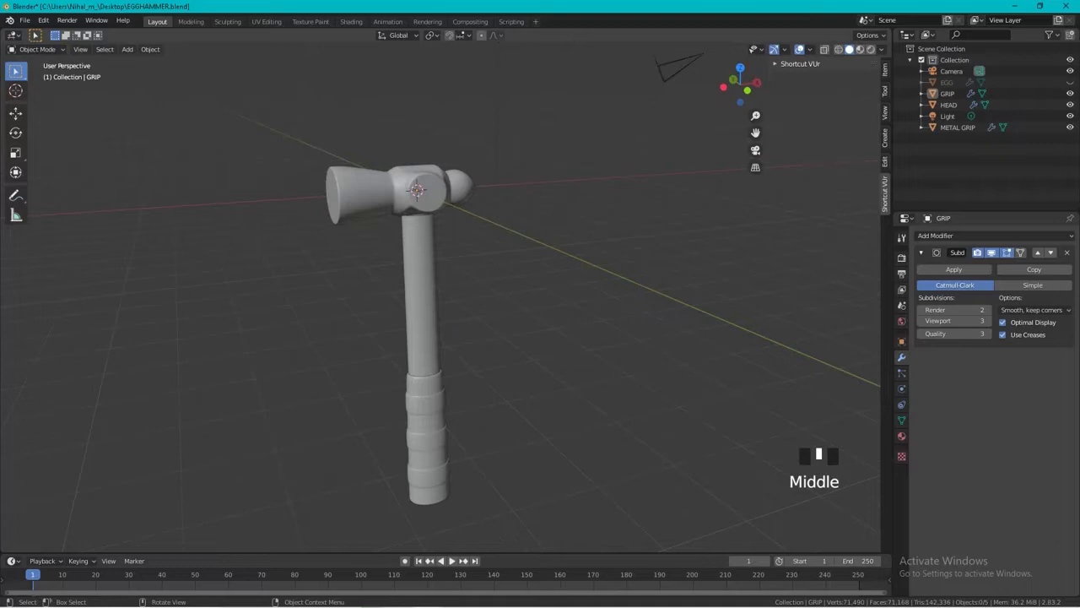
# Parent the hammer's head to METAL GRIP using Object (Keep Transform).
pyautogui.click(405, 190)
pyautogui.keyDown('shift'); pyautogui.click(421, 292); pyautogui.keyUp('shift')
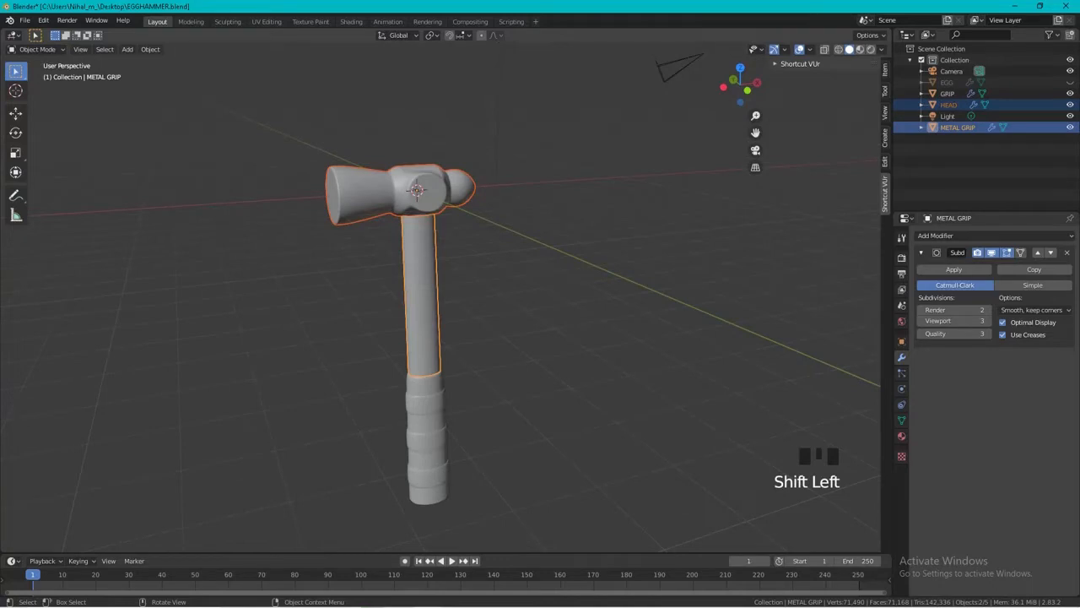
pyautogui.click(405, 191)
pyautogui.keyDown('shift'); pyautogui.click(421, 292); pyautogui.keyUp('shift')
pyautogui.hotkey('ctrl', 'p')
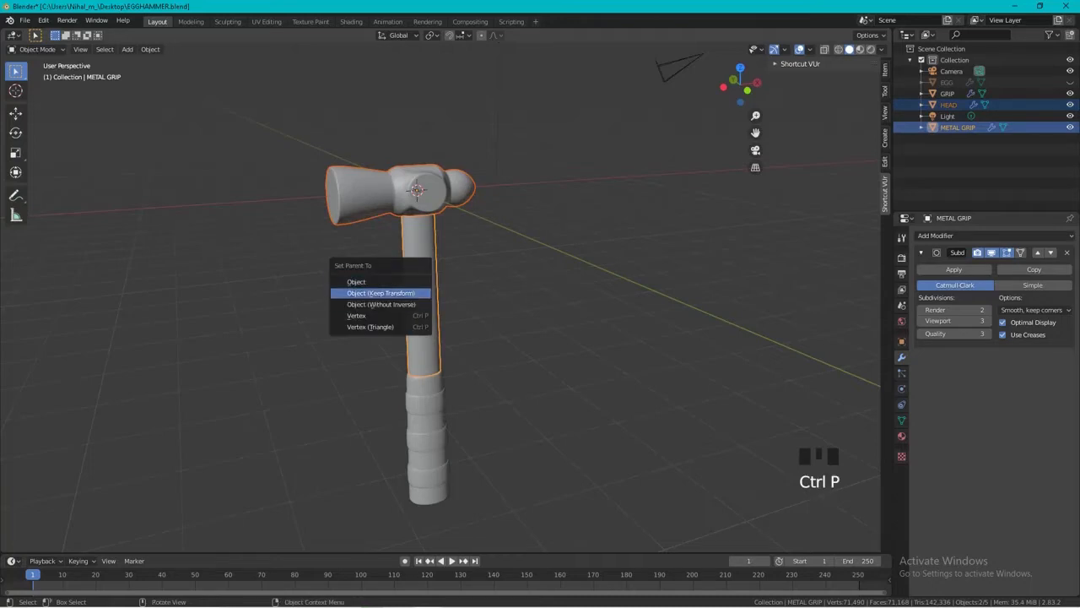
pyautogui.click(380, 293)
# Parent METAL GRIP to the GRIP object.
pyautogui.keyDown('shift'); pyautogui.click(427, 439); pyautogui.keyUp('shift')
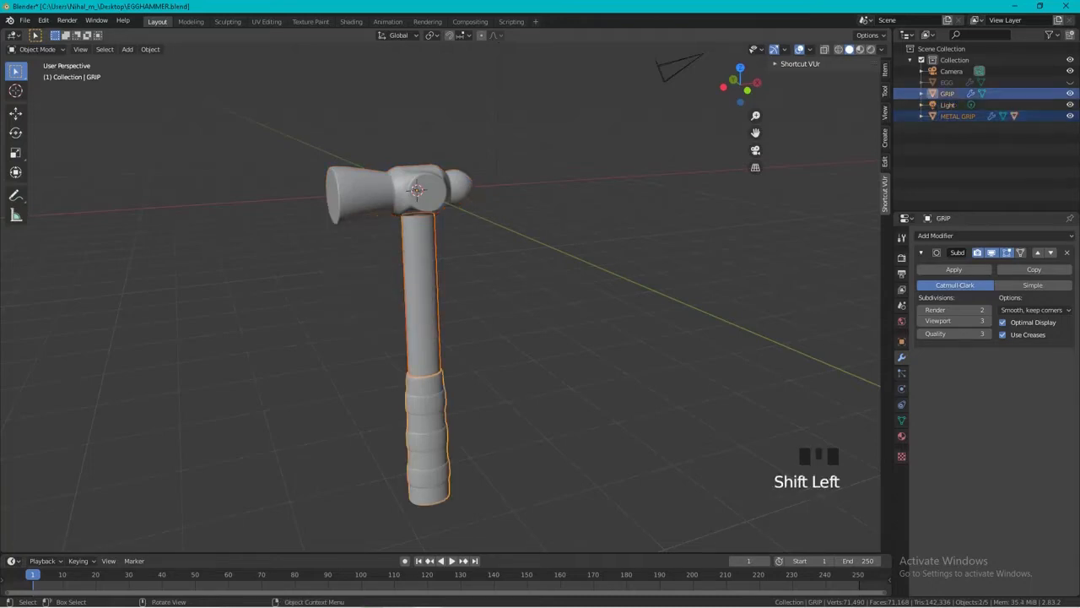
pyautogui.hotkey('ctrl', 'p')
pyautogui.click(400, 401)
pyautogui.click(523, 389)
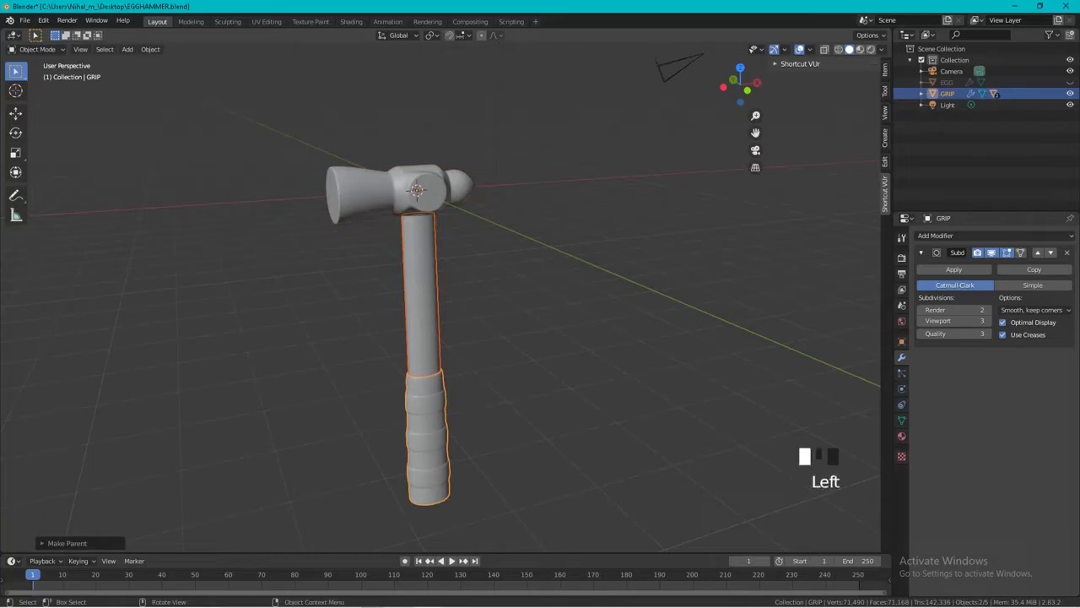
# Try moving the grip and the head separately to test the parenting, cancelling both moves.
pyautogui.click(427, 430)
pyautogui.scroll(-3, 440, 299)
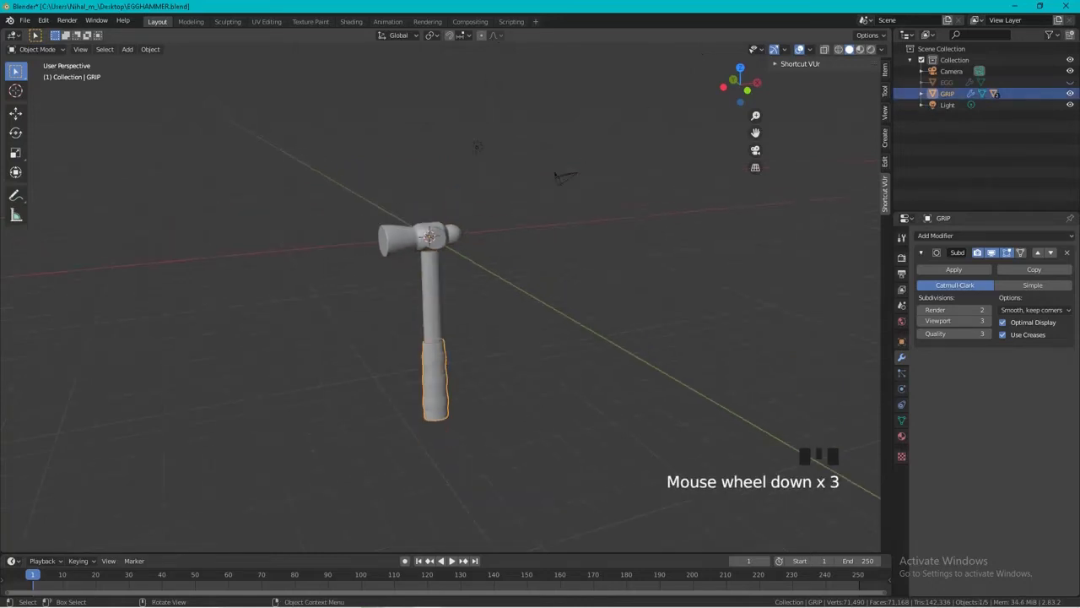
pyautogui.click(436, 382)
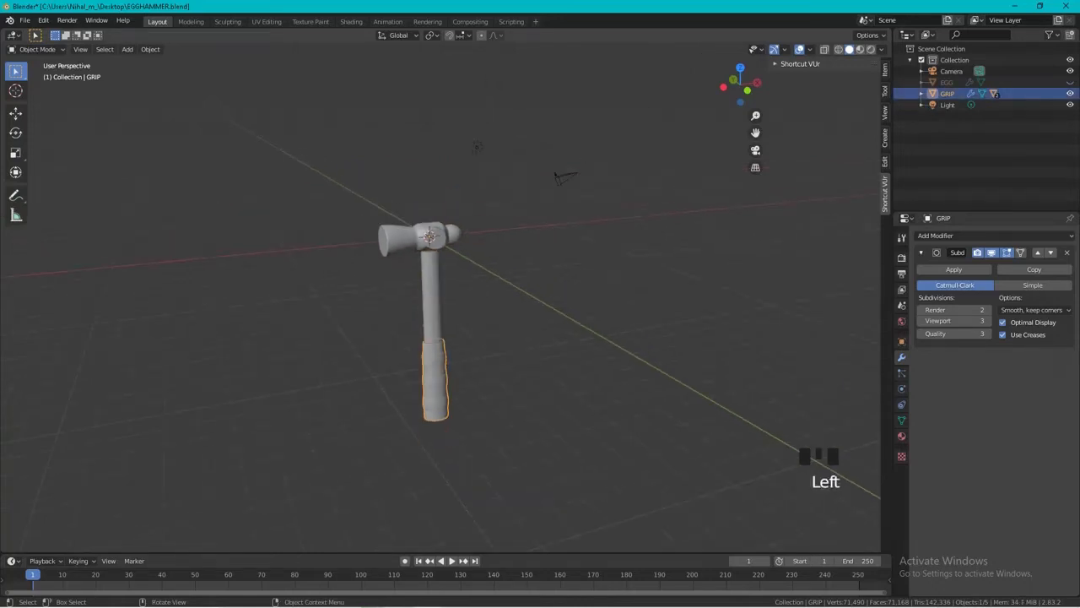
pyautogui.press('g')
pyautogui.press('Escape')
pyautogui.click(439, 238)
pyautogui.press('g')
pyautogui.press('Escape')
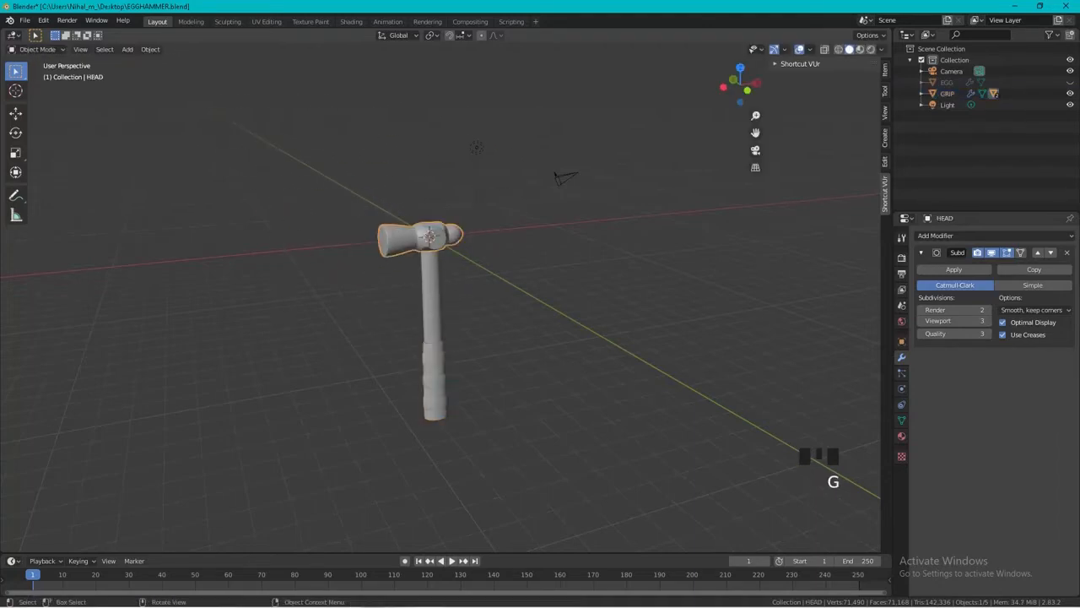
# Unhide the EGG object so that it shows together with the hammer.
pyautogui.scroll(-2, 441, 297)
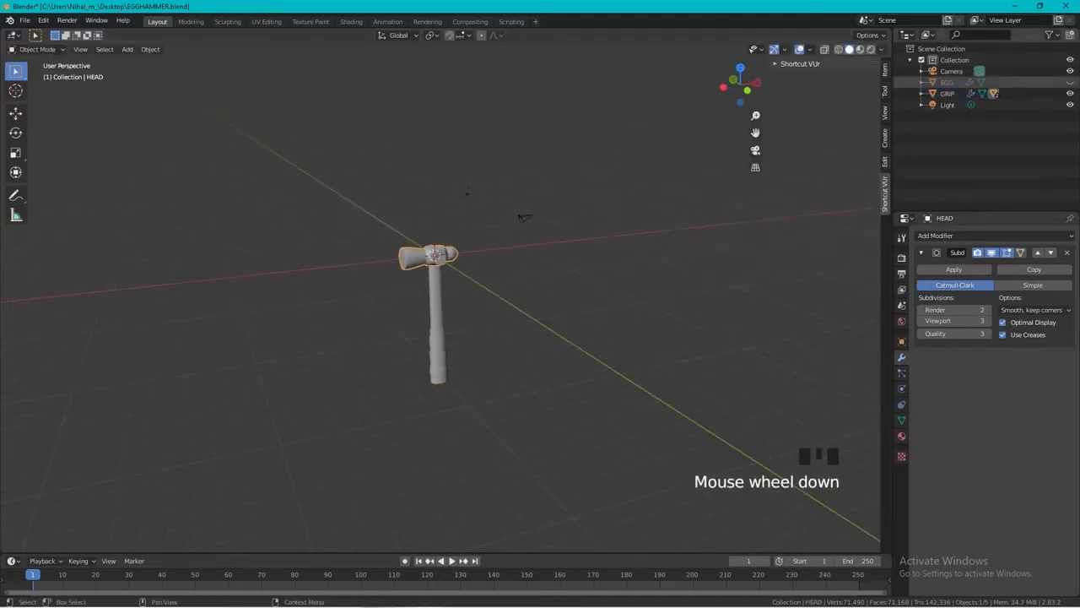
pyautogui.click(1070, 82)
pyautogui.scroll(-2, 473, 295)
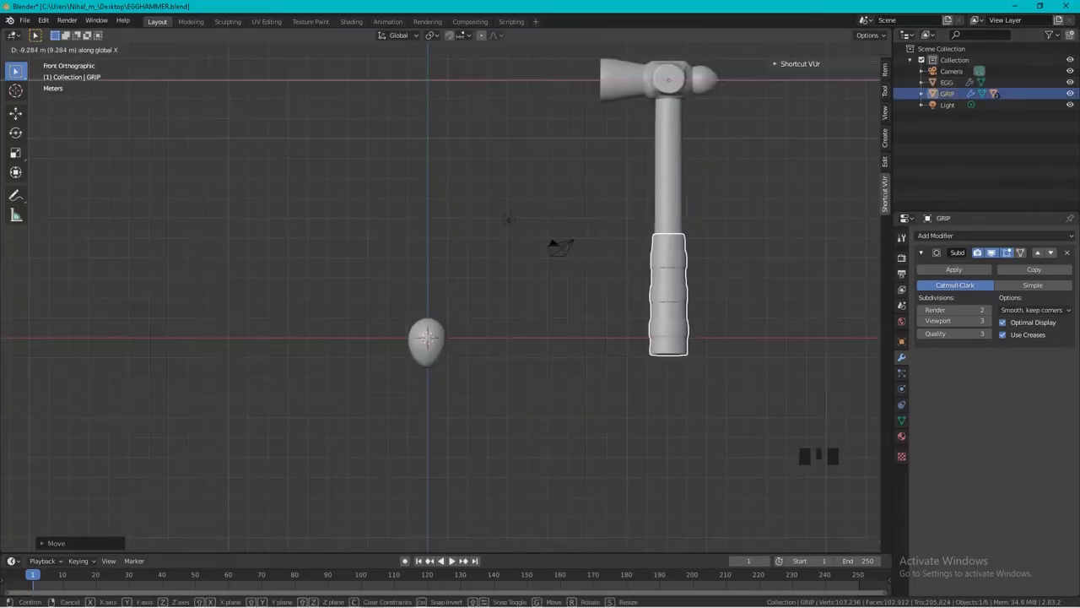
# Scale the hammer down through its GRIP object and lower it along Z beside the egg.
pyautogui.click(425, 339)
pyautogui.press('s')
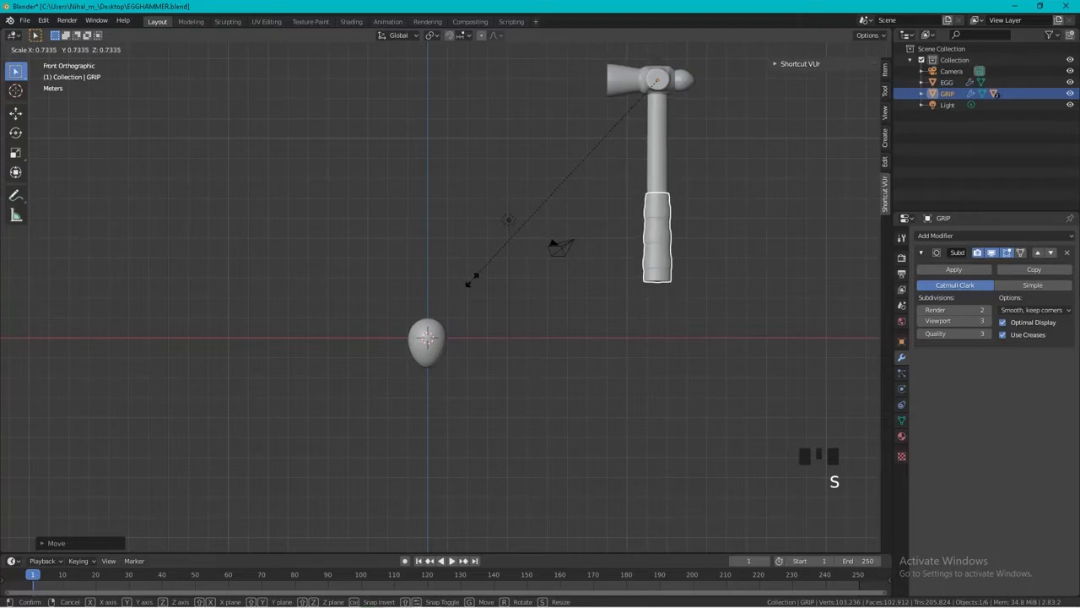
pyautogui.click(458, 306)
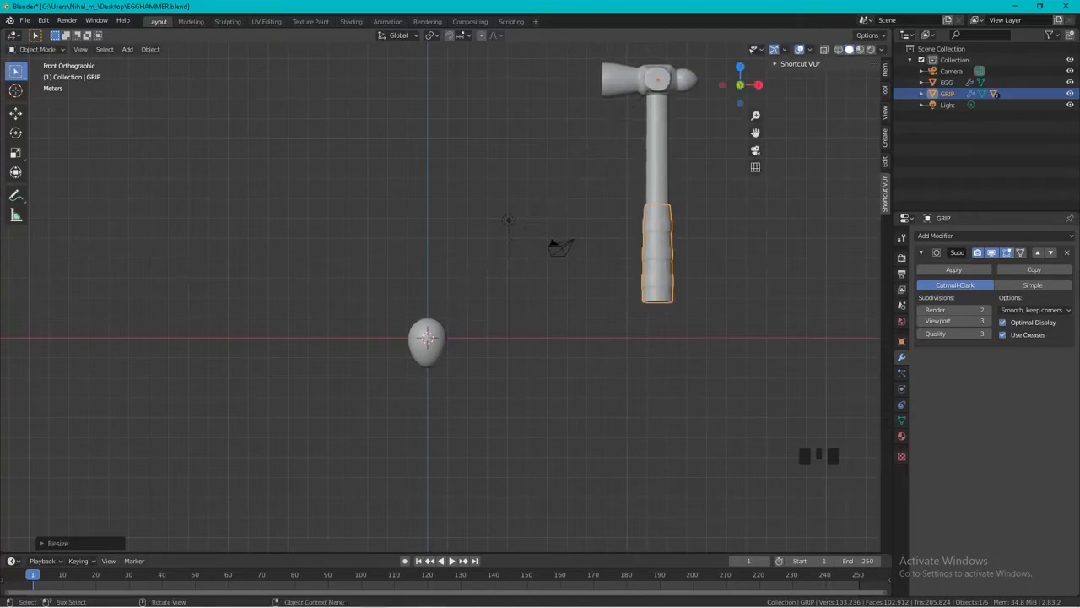
pyautogui.press('g')
pyautogui.press('z')
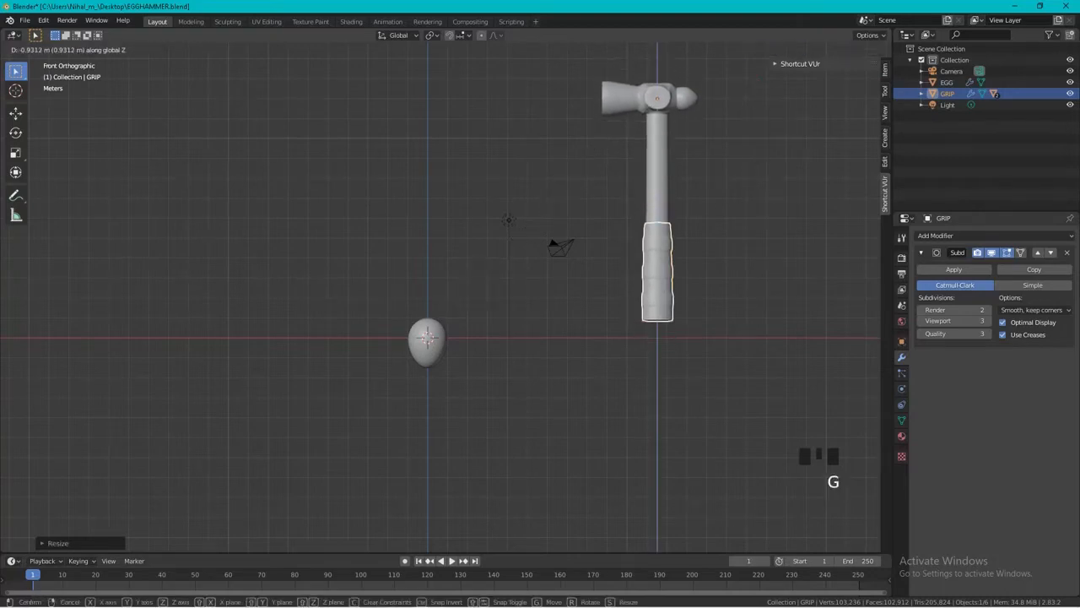
# Try rotating the hammer through its GRIP object to check the pivot point, cancelling the rotation.
pyautogui.scroll(4, 440, 297)
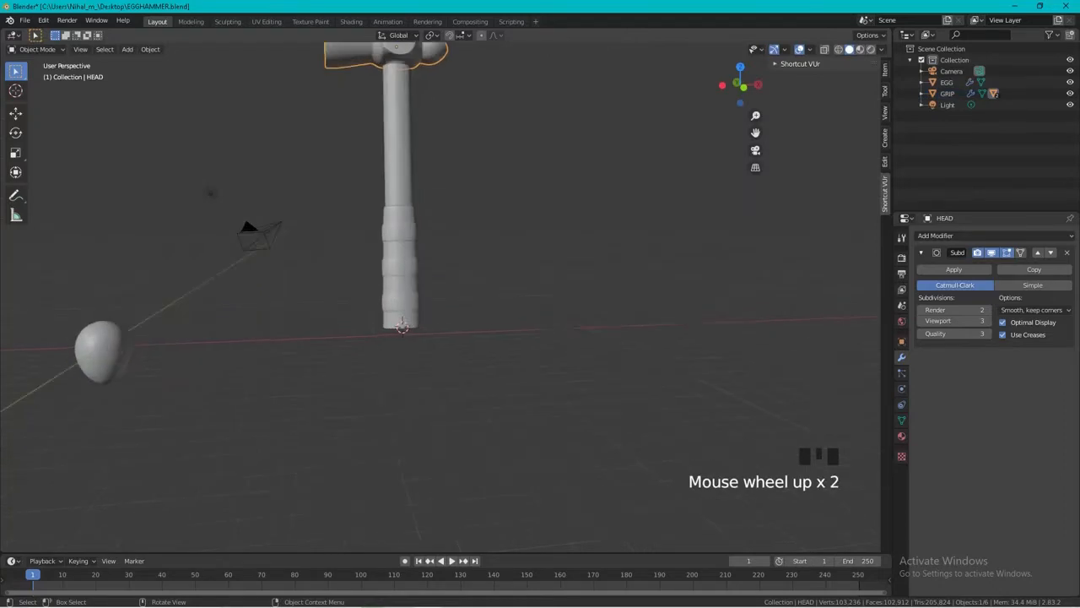
pyautogui.keyDown('shift'); pyautogui.moveTo(430, 169); pyautogui.dragTo(465, 456, button='middle'); pyautogui.keyUp('shift')
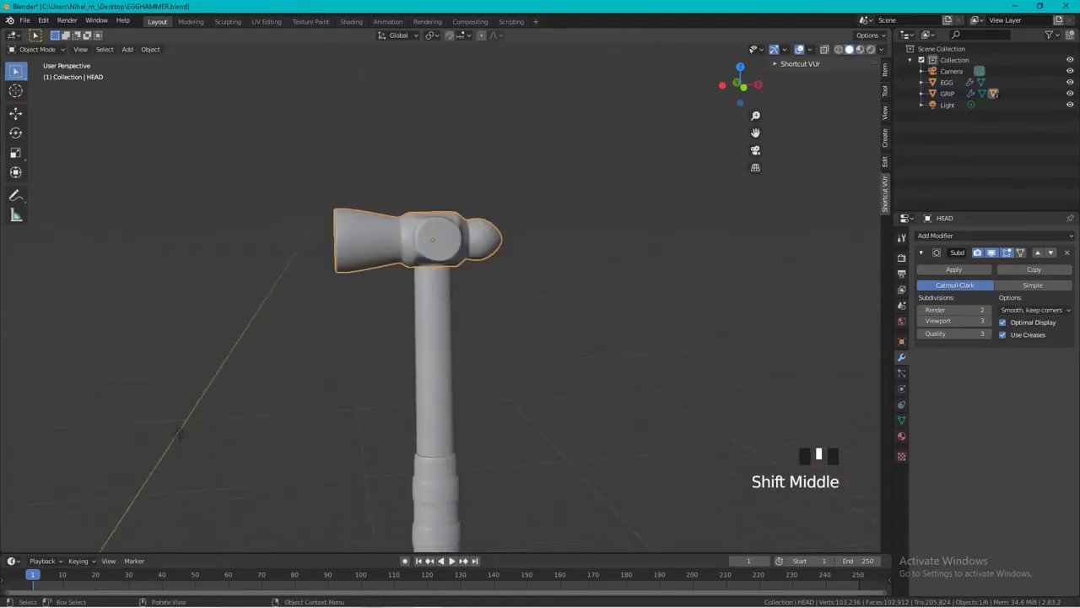
pyautogui.scroll(-3, 278, 384)
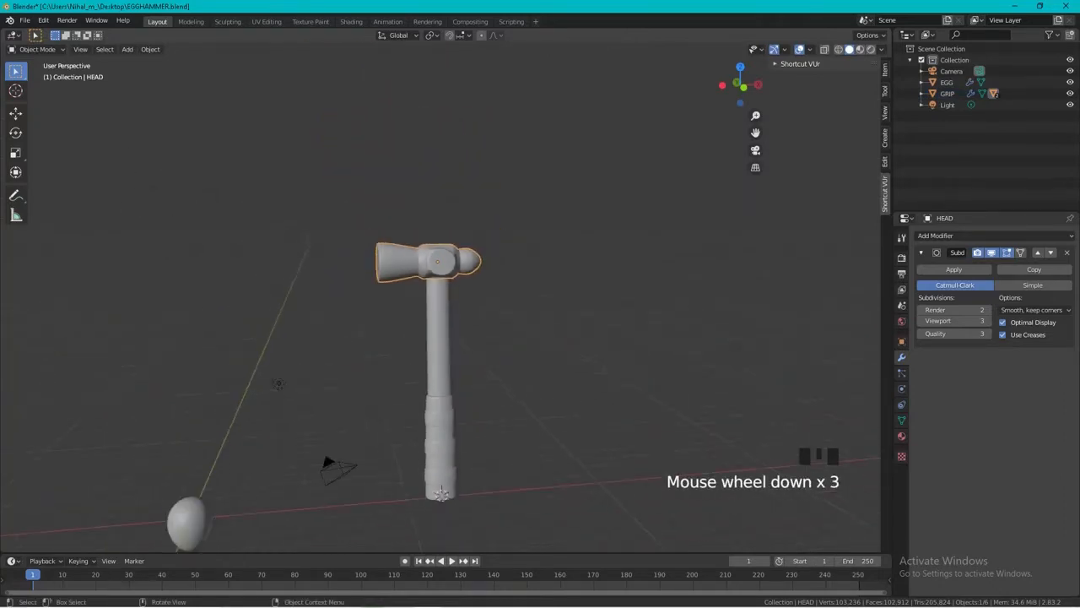
pyautogui.click(441, 489)
pyautogui.press('r')
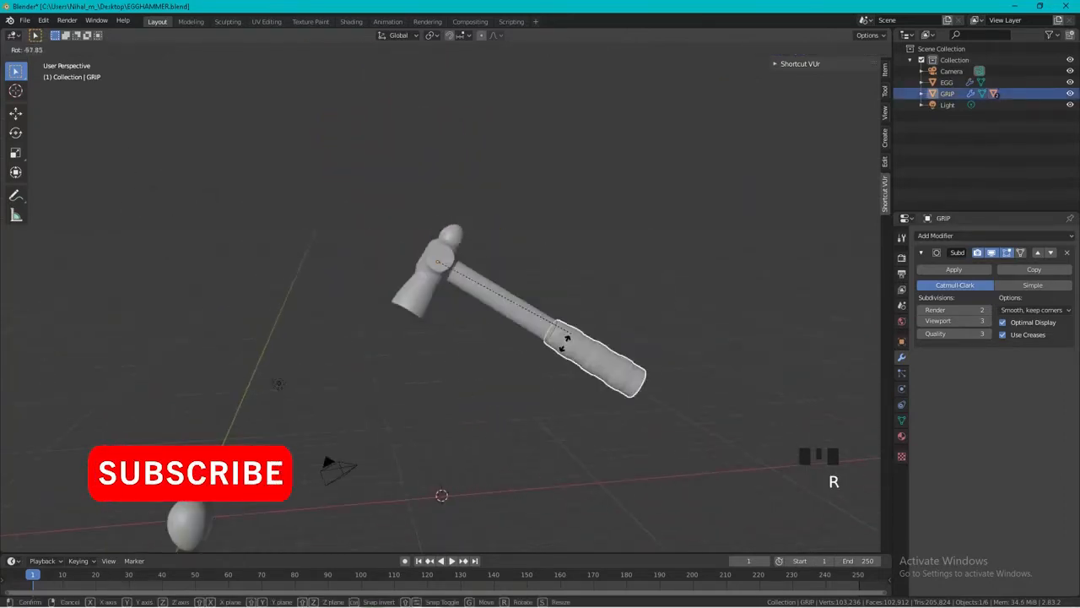
pyautogui.rightClick(196, 489)
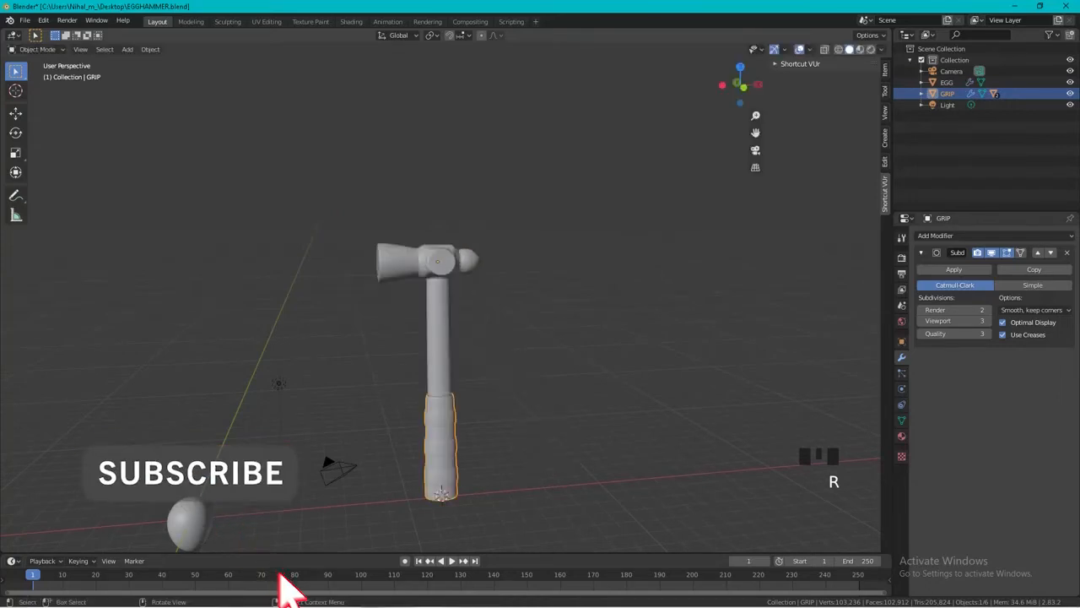
# Set the GRIP object's origin to the 3D cursor at the bottom end of the handle.
pyautogui.moveTo(291, 506); pyautogui.dragTo(308, 279, button='middle')
pyautogui.rightClick(427, 389)
pyautogui.moveTo(431, 389)
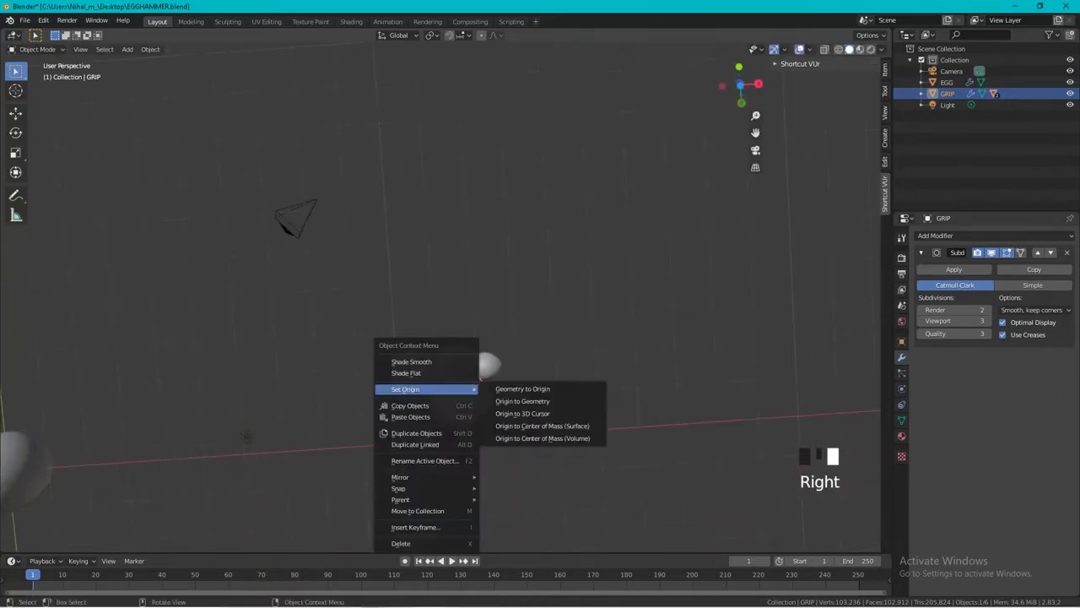
pyautogui.click(523, 414)
pyautogui.moveTo(523, 413); pyautogui.dragTo(506, 329, button='middle')
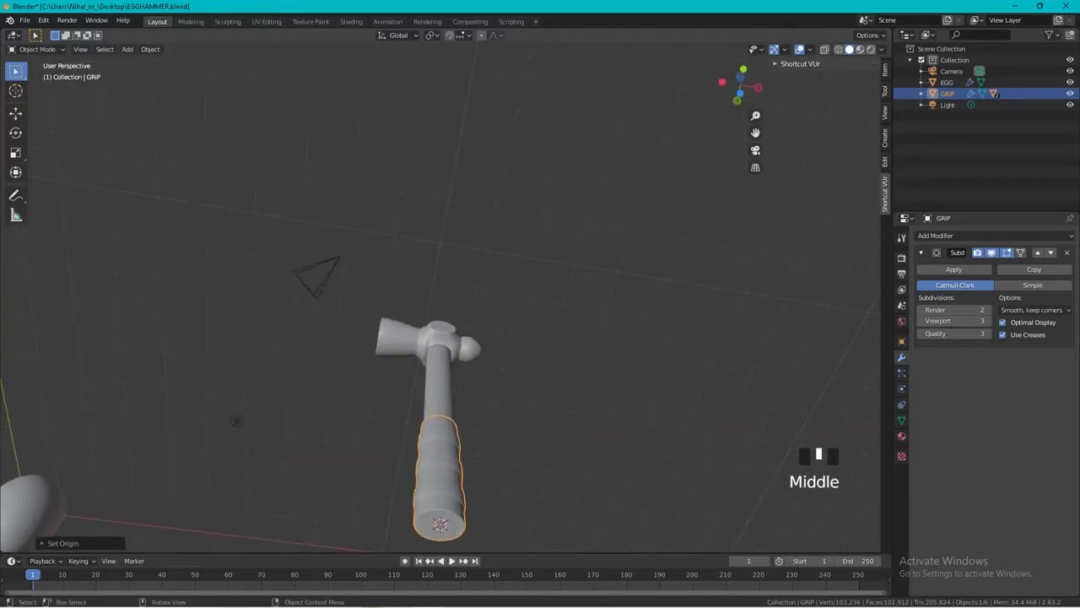
# Snap the 3D cursor back to the world origin.
pyautogui.rightClick(384, 431)
pyautogui.moveTo(388, 530)
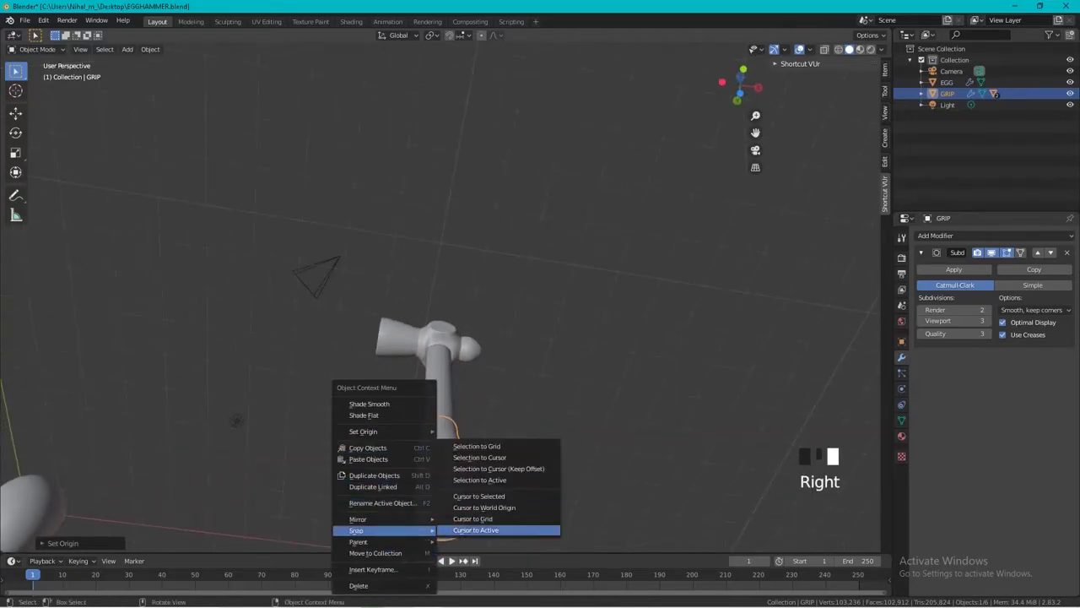
pyautogui.click(485, 507)
pyautogui.scroll(-3, 484, 508)
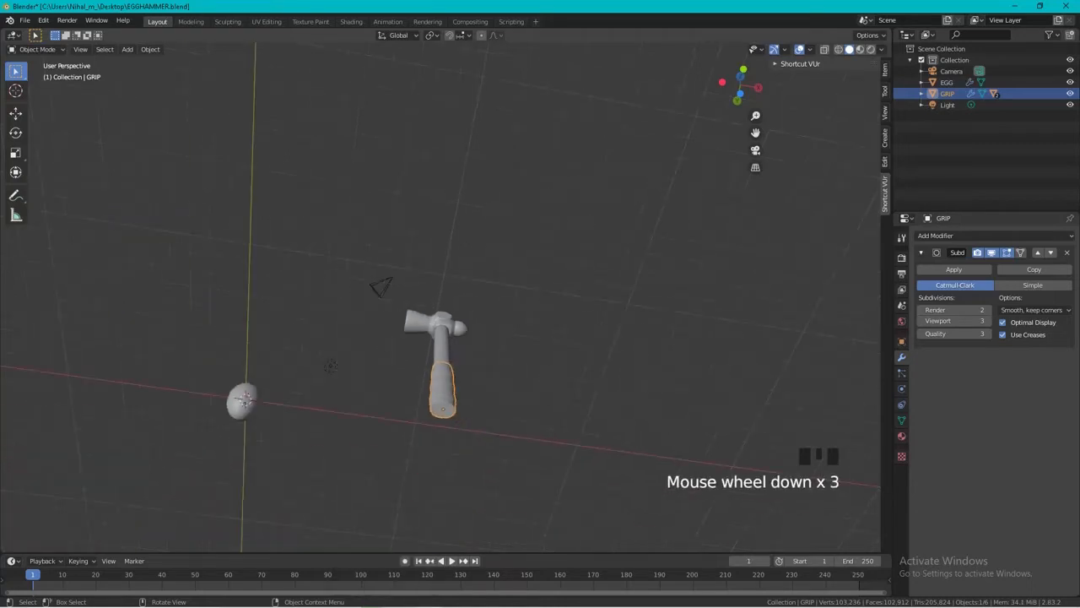
# Try rotating the hammer about its new base origin, both freely and around the Y axis.
pyautogui.scroll(4, 485, 507)
pyautogui.keyDown('shift'); pyautogui.moveTo(484, 508); pyautogui.dragTo(476, 372, button='middle'); pyautogui.keyUp('shift')
pyautogui.click(447, 367)
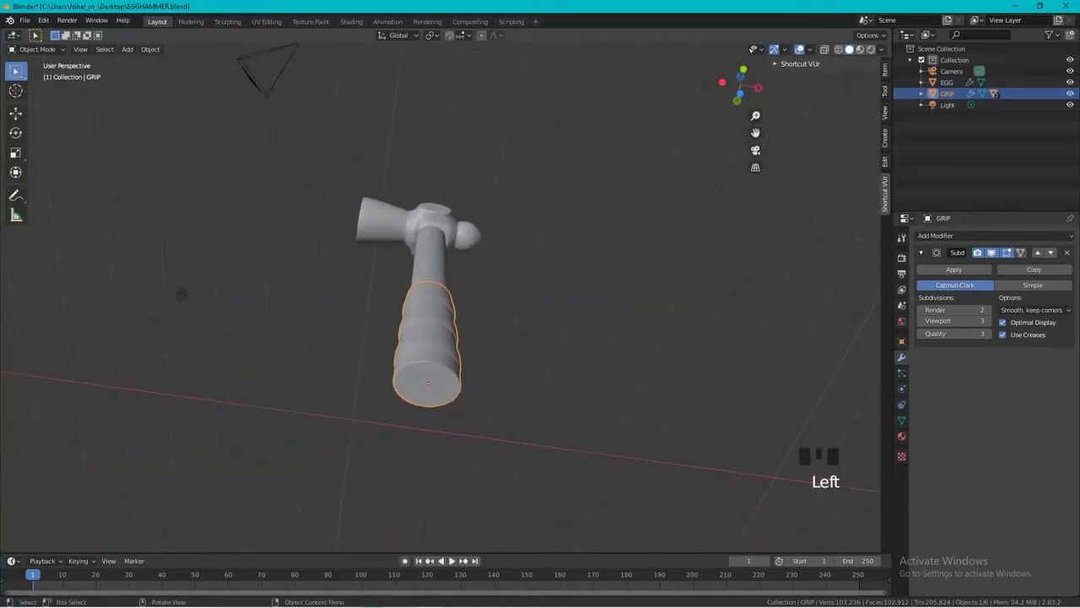
pyautogui.press('r')
pyautogui.rightClick(551, 404)
pyautogui.moveTo(549, 401); pyautogui.dragTo(538, 485, button='middle')
pyautogui.scroll(-2, 539, 498)
pyautogui.press('r')
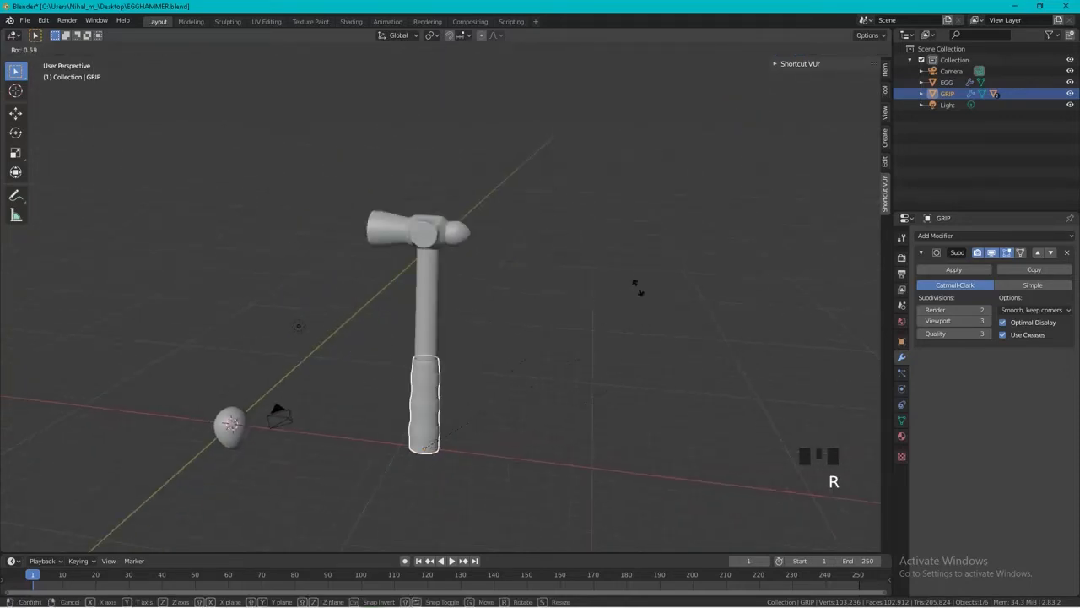
pyautogui.rightClick(625, 187)
pyautogui.keyDown('shift'); pyautogui.moveTo(540, 380); pyautogui.dragTo(735, 261, button='middle'); pyautogui.keyUp('shift')
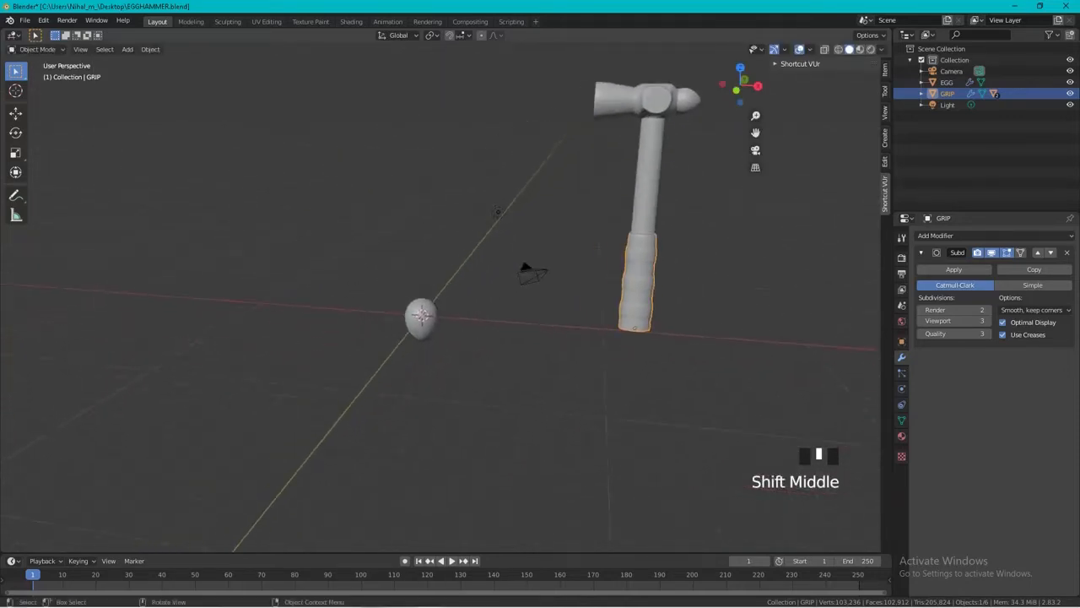
pyautogui.press('r')
pyautogui.press('y')
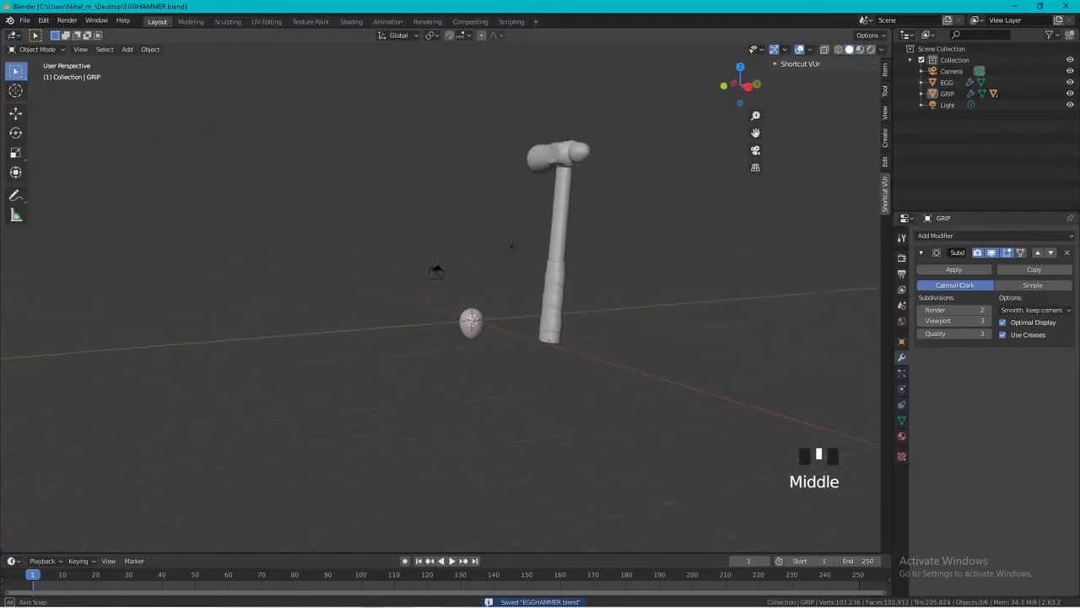
# Add a plane at the world origin and scale it up into a large floor beneath the egg and hammer.
pyautogui.hotkey('shift', 'a')
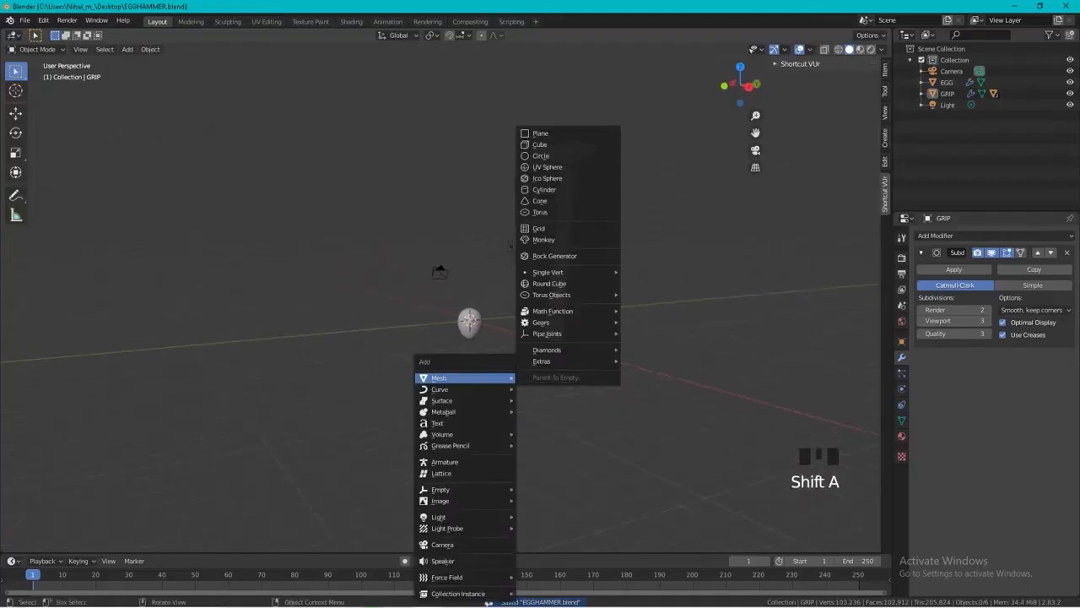
pyautogui.click(540, 134)
pyautogui.press('s')
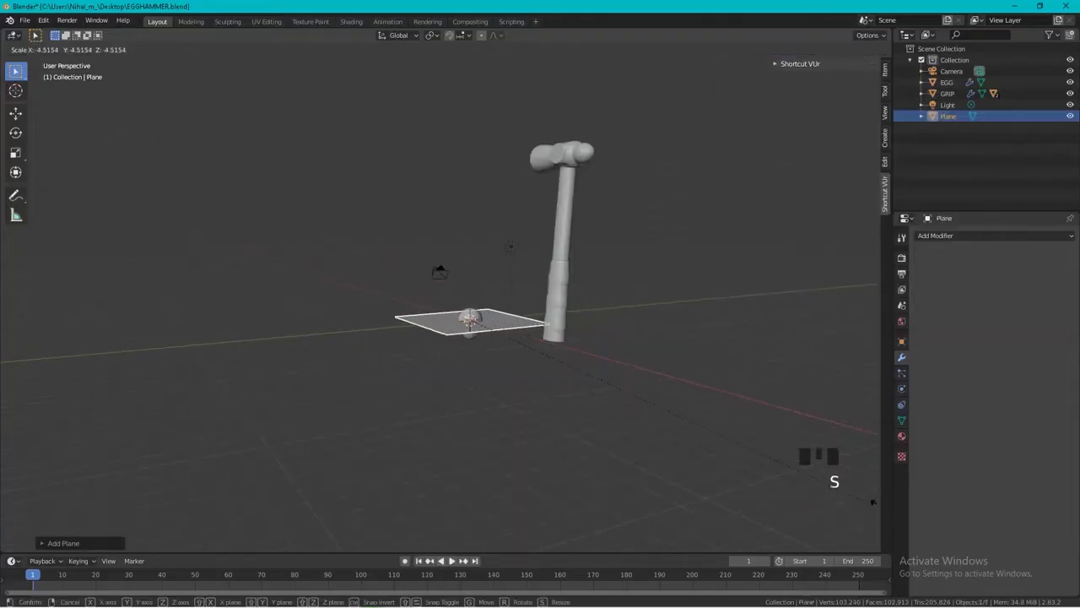
pyautogui.click(557, 197)
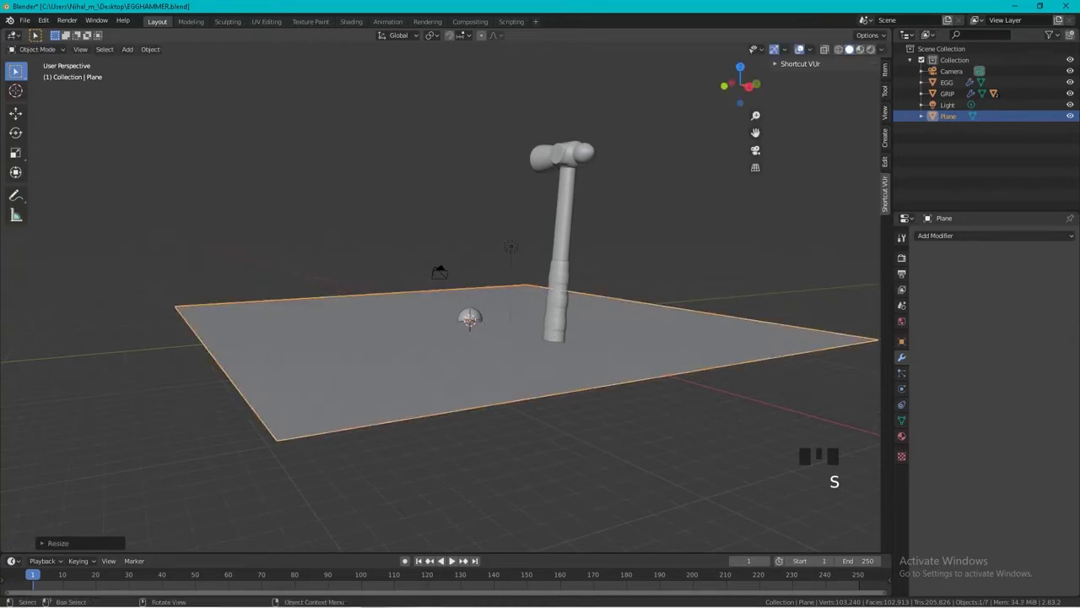
# Lower the floor plane along Z by about 1.5 m to the bottom of the upright egg.
pyautogui.scroll(5, 441, 297)
pyautogui.moveTo(441, 297); pyautogui.dragTo(574, 243, button='middle')
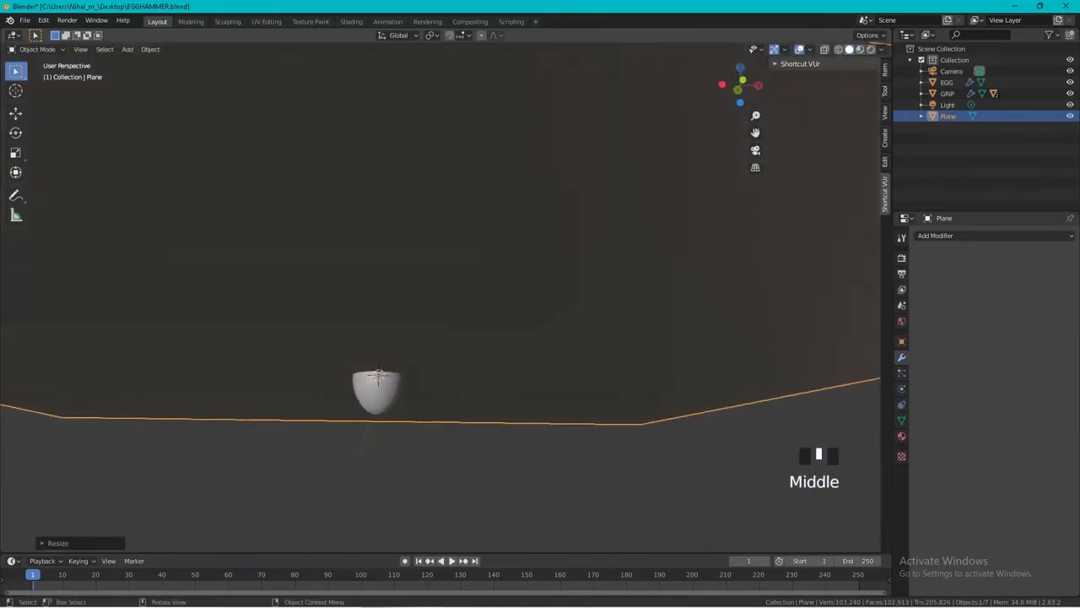
pyautogui.press('g')
pyautogui.press('z')
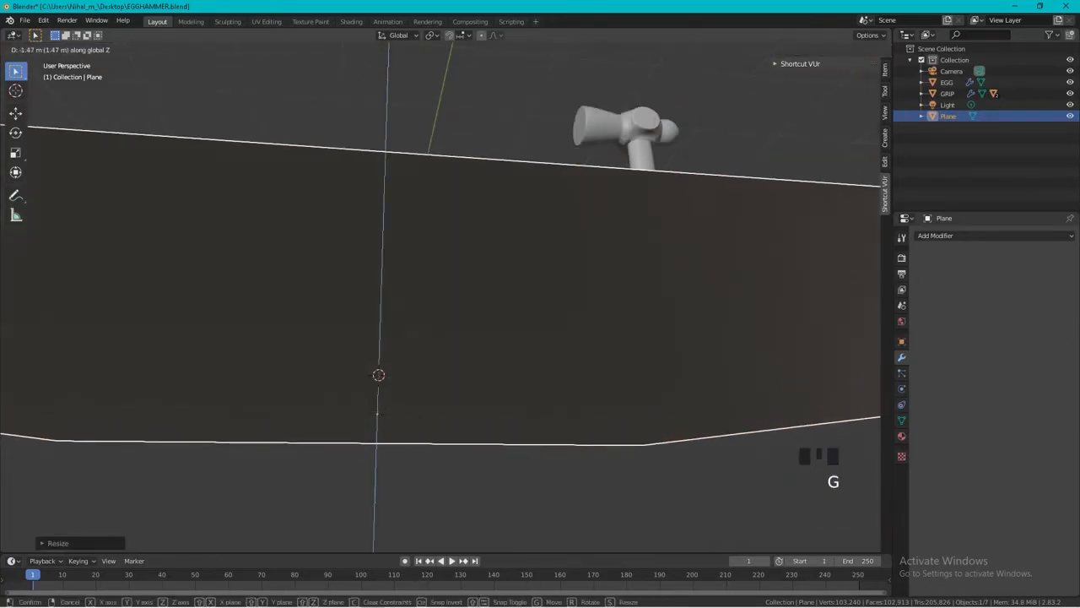
pyautogui.click(574, 281)
pyautogui.scroll(1, 574, 282)
pyautogui.scroll(1, 492, 193)
pyautogui.moveTo(492, 193); pyautogui.dragTo(492, 192, button='middle')
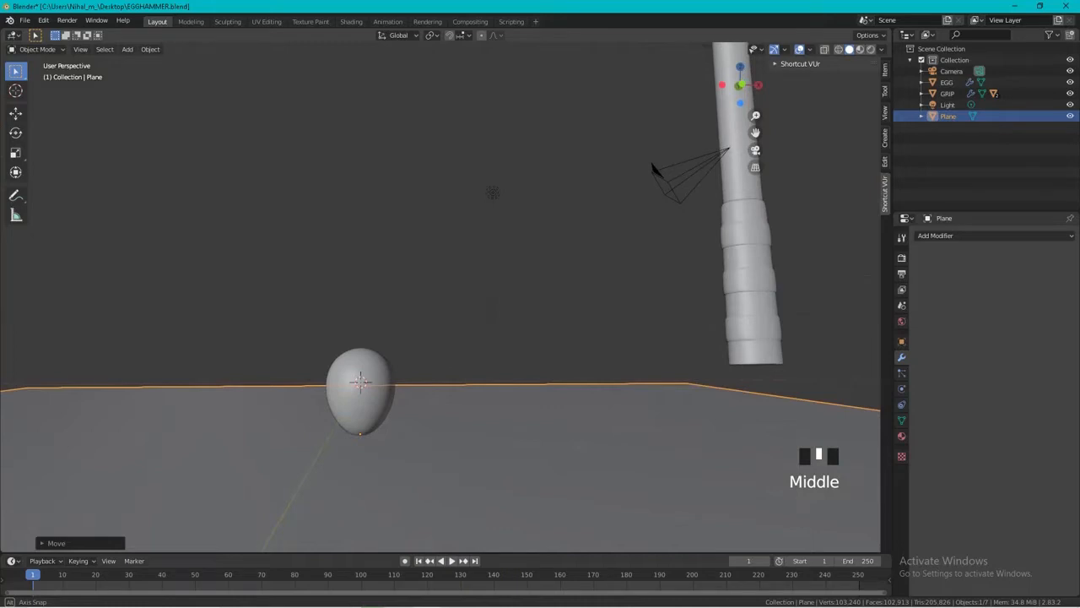
# Rotate the egg about 98 degrees around the X axis so it lies on its side.
pyautogui.click(361, 397)
pyautogui.press('r')
pyautogui.press('x')
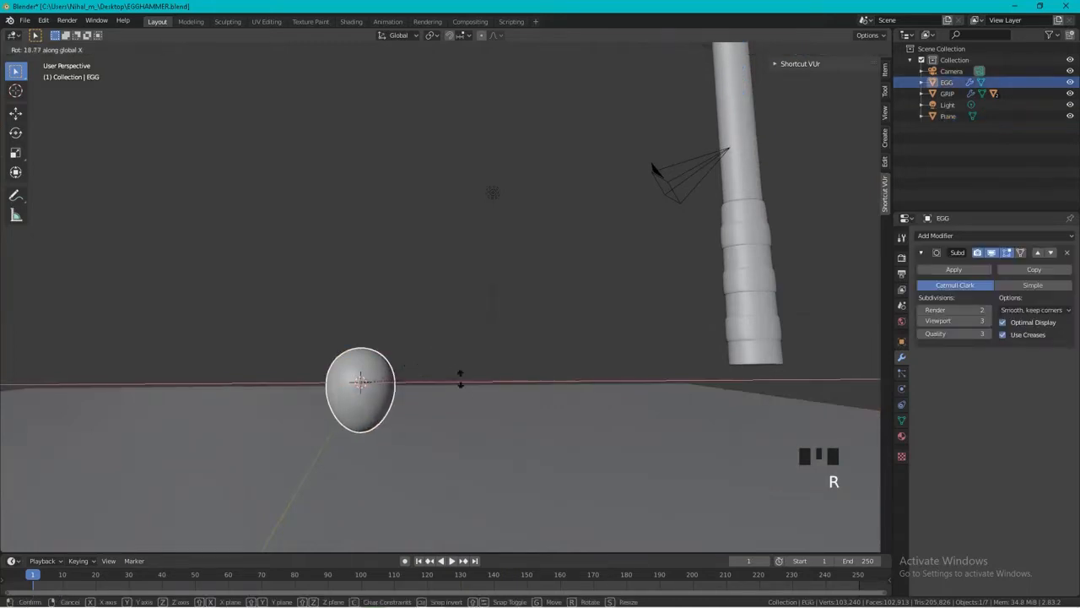
pyautogui.click(379, 475)
# Turn the lying egg around the Z axis.
pyautogui.moveTo(366, 408); pyautogui.dragTo(496, 408, button='middle')
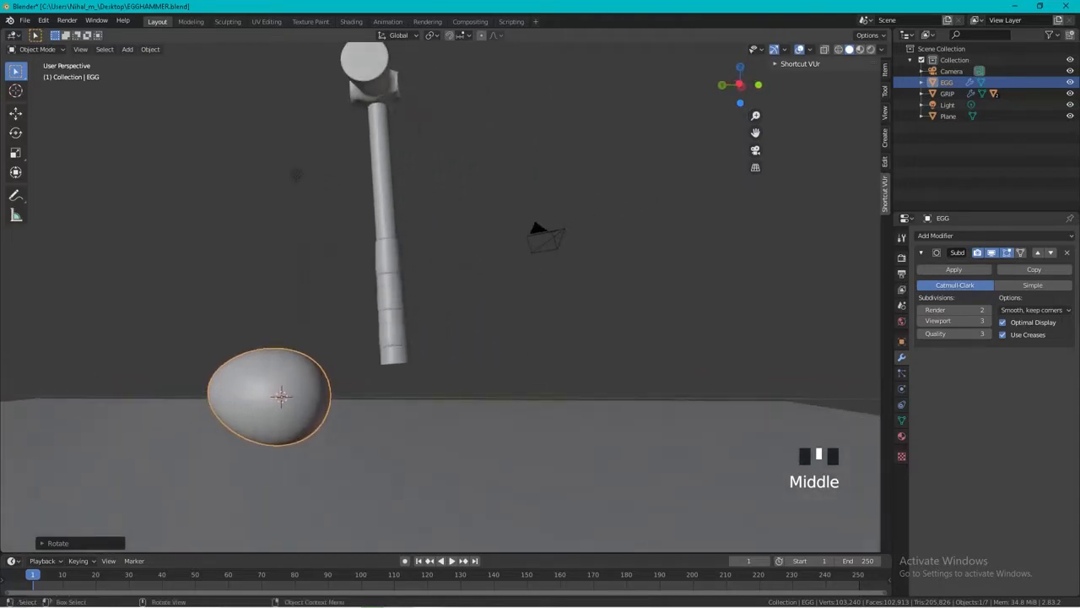
pyautogui.press('r')
pyautogui.press('x')
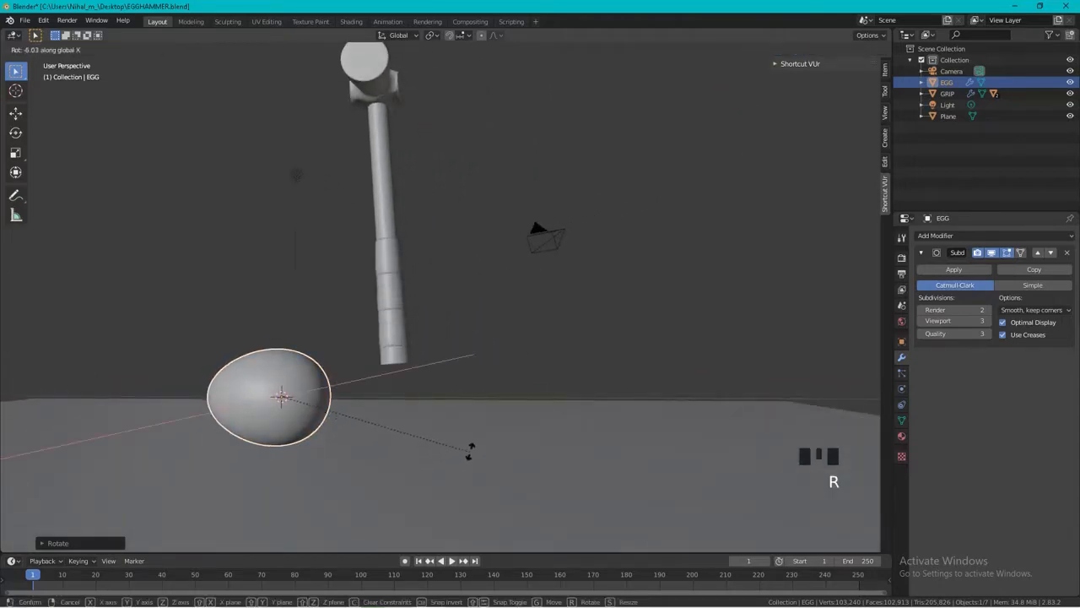
pyautogui.press('z')
pyautogui.click(849, 221)
pyautogui.scroll(-4, 439, 296)
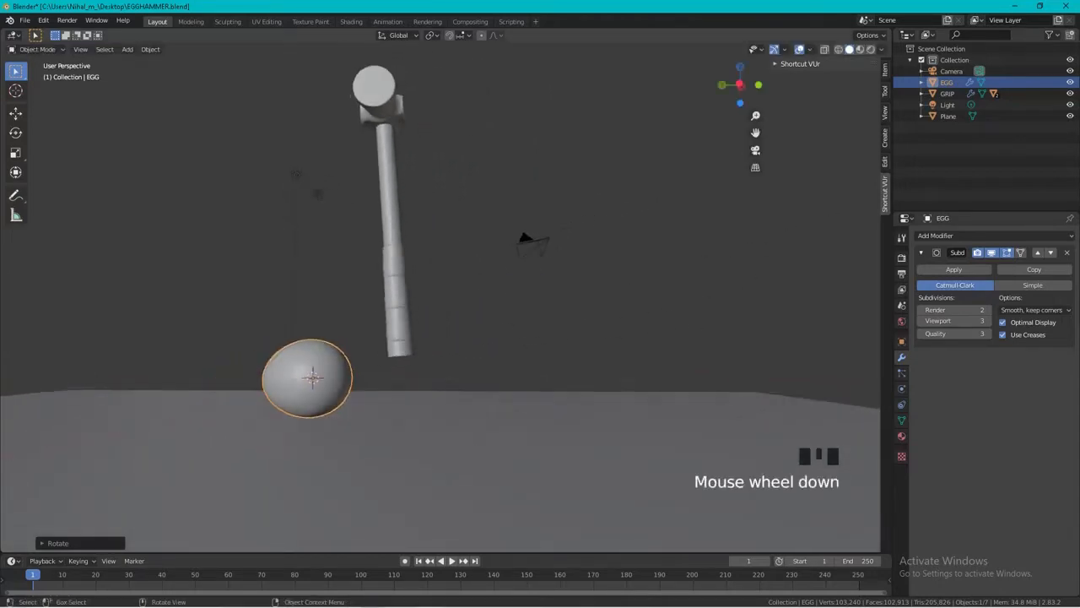
# Raise the floor plane along Z by about 0.48 m to meet the underside of the lying egg.
pyautogui.scroll(3, 439, 295)
pyautogui.moveTo(439, 295)
pyautogui.mouseDown(button='middle')
pyautogui.moveTo(435, 274)
pyautogui.moveTo(447, 314)
pyautogui.mouseUp(button='middle')
pyautogui.click(316, 370)
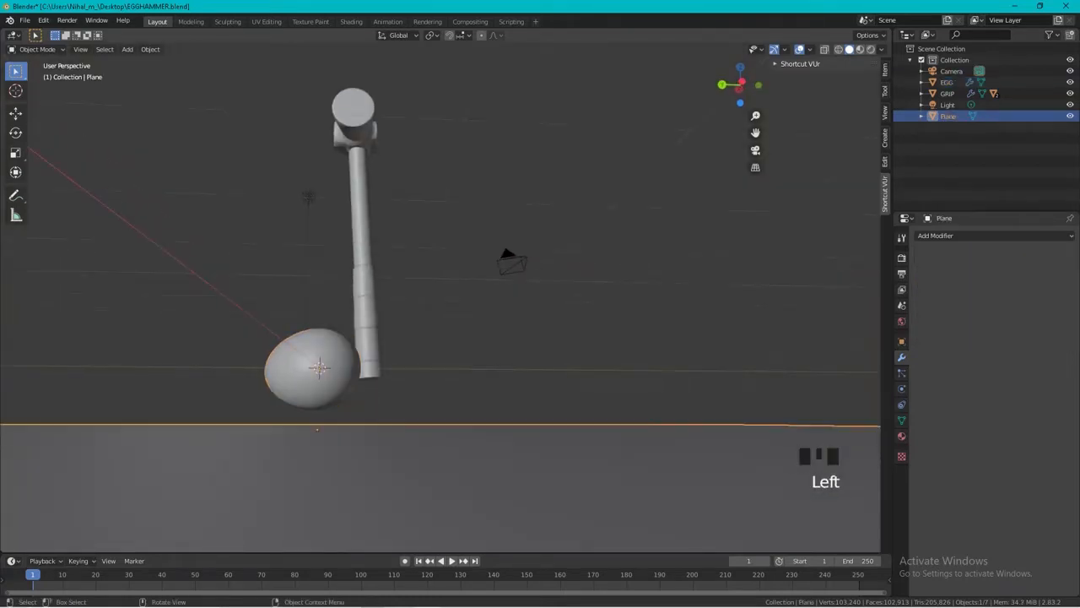
pyautogui.press('g')
pyautogui.press('z')
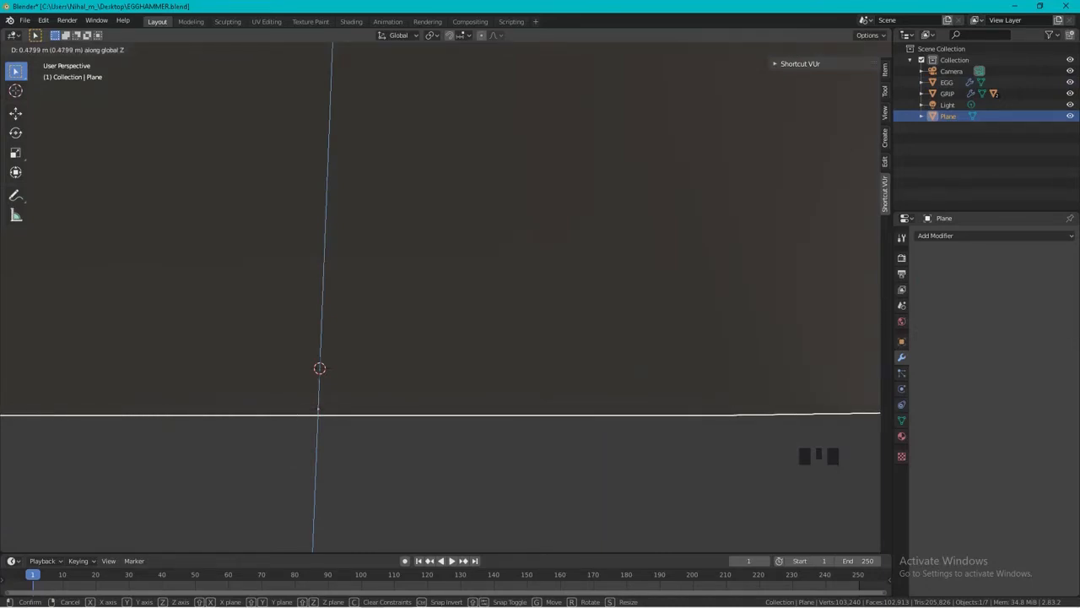
pyautogui.press('Return')
# Select the hammer's head, switch to the Shading workspace and frame the whole hammer.
pyautogui.scroll(-4, 440, 304)
pyautogui.moveTo(624, 270); pyautogui.dragTo(262, 333, button='middle')
pyautogui.keyDown('shift'); pyautogui.moveTo(439, 304); pyautogui.dragTo(536, 458, button='middle'); pyautogui.keyUp('shift')
pyautogui.click(300, 231)
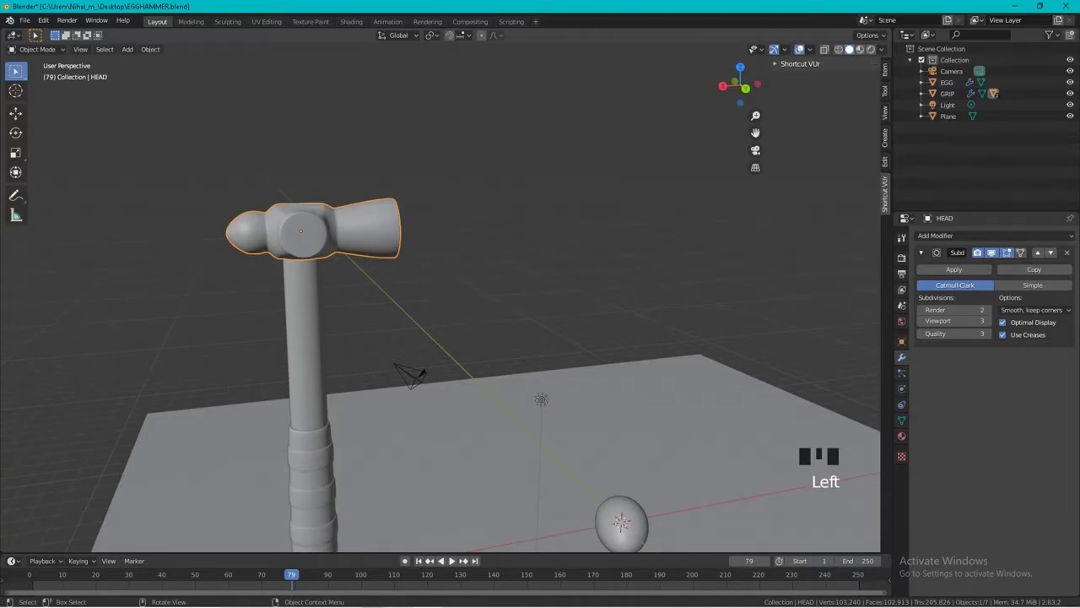
pyautogui.click(351, 22)
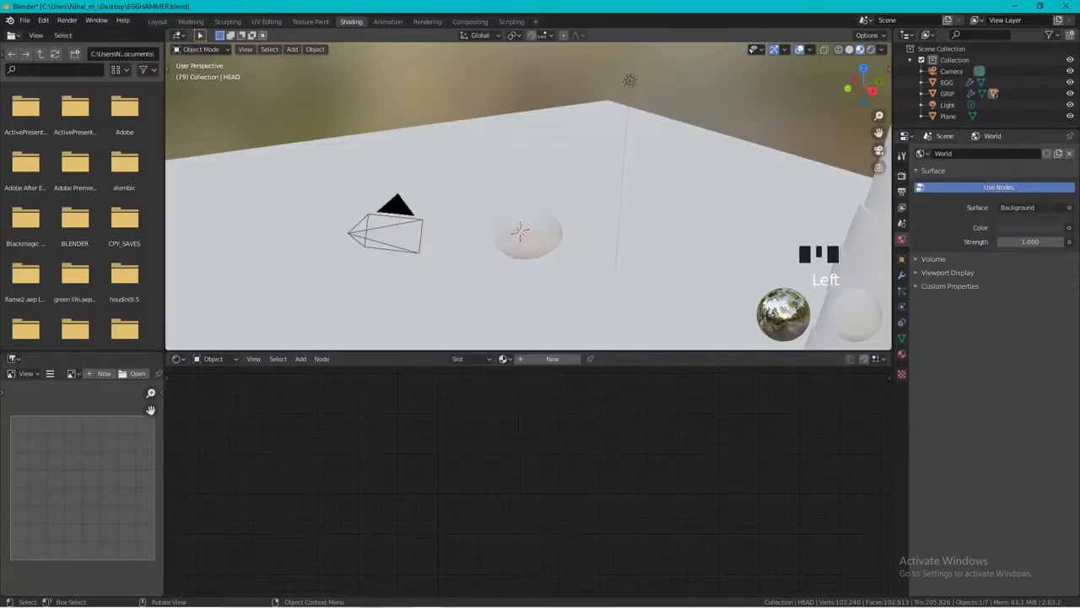
pyautogui.scroll(-2, 528, 203)
pyautogui.moveTo(507, 203)
pyautogui.mouseDown(button='middle')
pyautogui.moveTo(557, 202)
pyautogui.moveTo(633, 179)
pyautogui.moveTo(671, 189)
pyautogui.moveTo(529, 259)
pyautogui.moveTo(446, 284)
pyautogui.moveTo(642, 256)
pyautogui.moveTo(669, 263)
pyautogui.moveTo(658, 270)
pyautogui.moveTo(760, 206)
pyautogui.moveTo(582, 207)
pyautogui.mouseUp(button='middle')
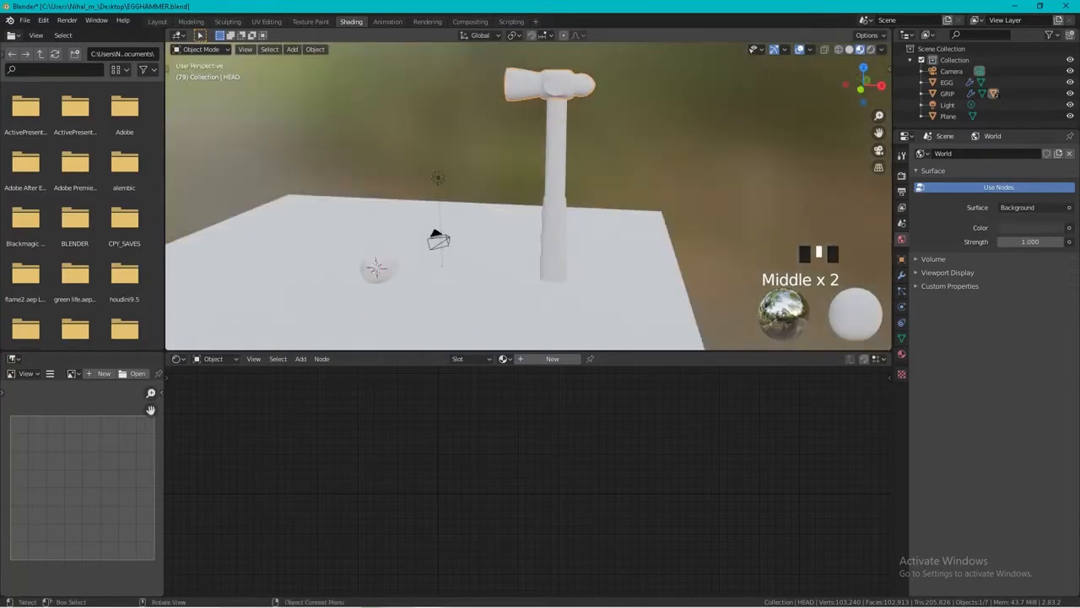
# Create a new material for the hammer's head.
pyautogui.click(557, 84)
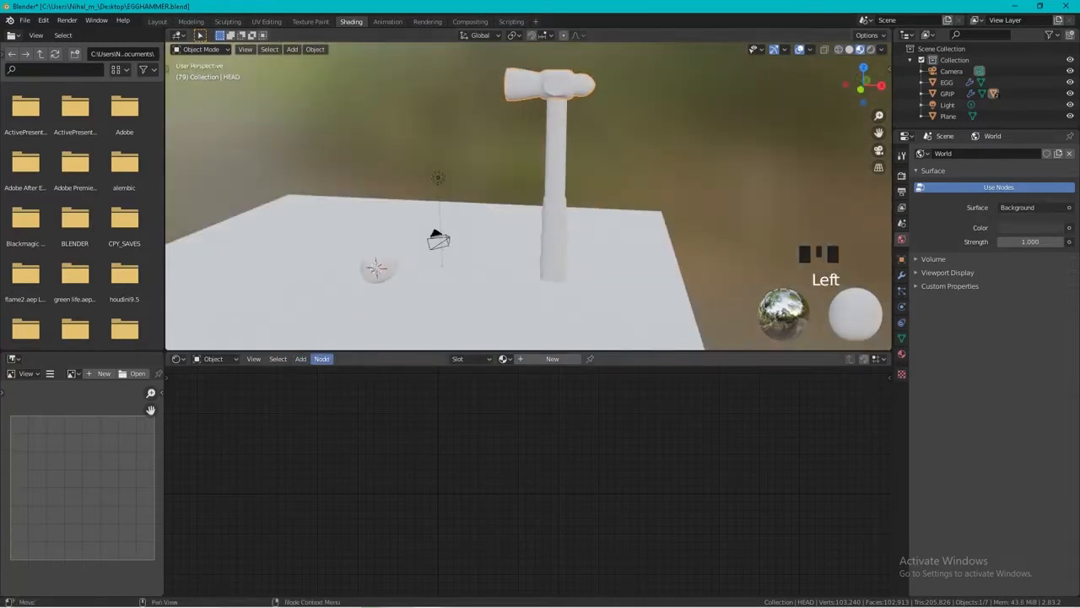
pyautogui.click(300, 358)
pyautogui.click(551, 359)
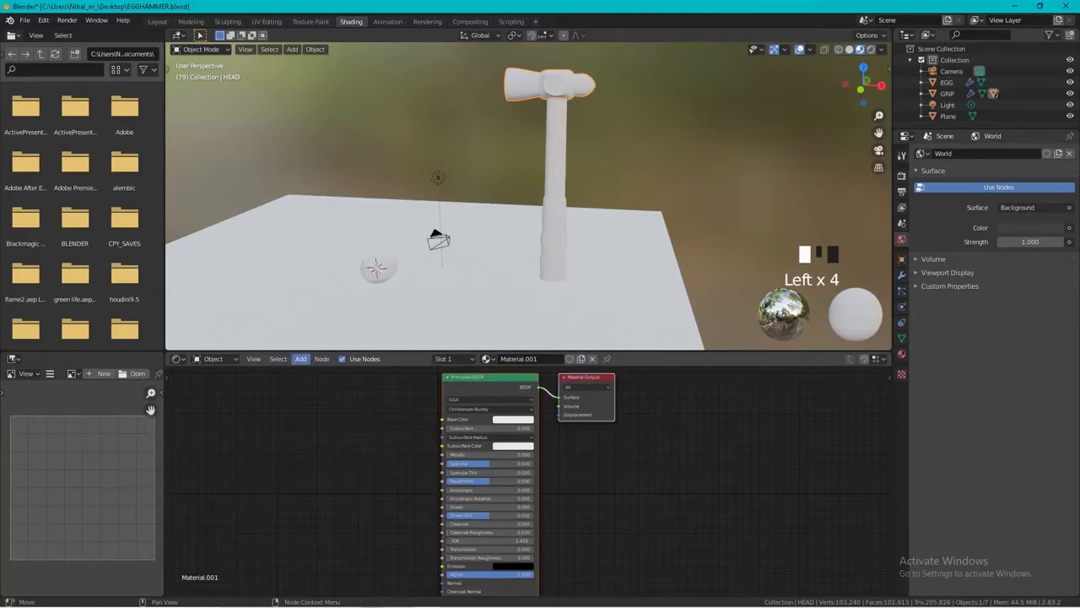
# Add an Image Texture node beside the Principled BSDF node, slightly clear of its input side.
pyautogui.click(300, 358)
pyautogui.moveTo(318, 421)
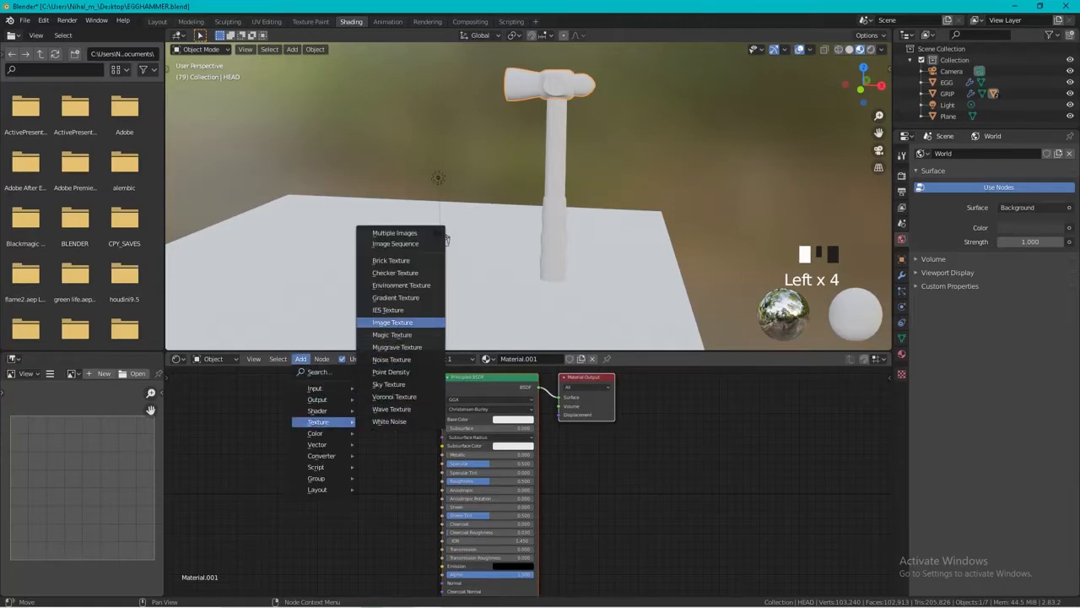
pyautogui.click(392, 322)
pyautogui.click(365, 405)
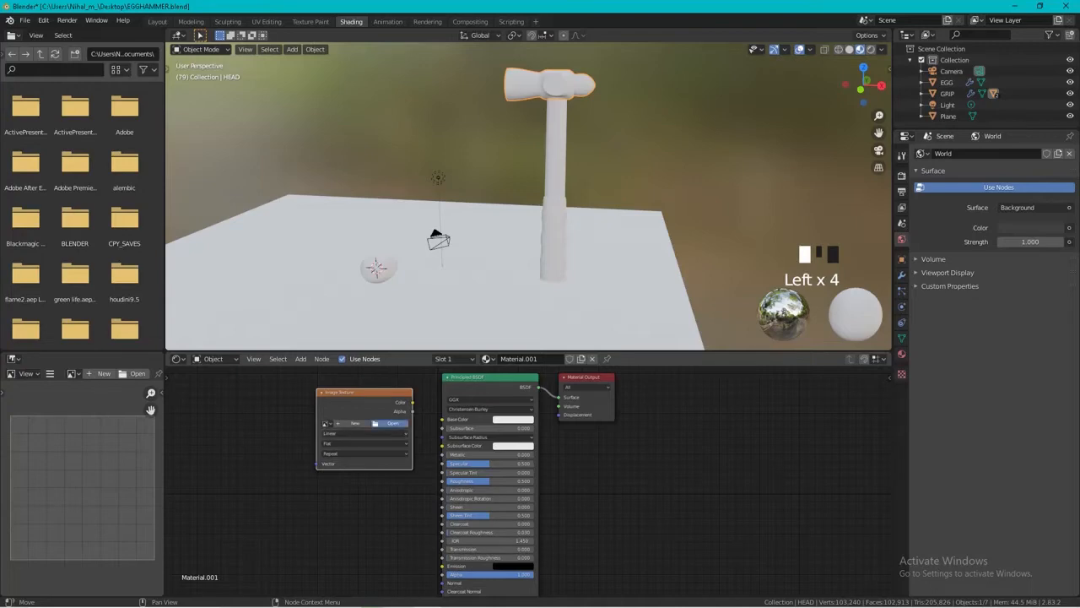
pyautogui.click(390, 422)
pyautogui.click(818, 150)
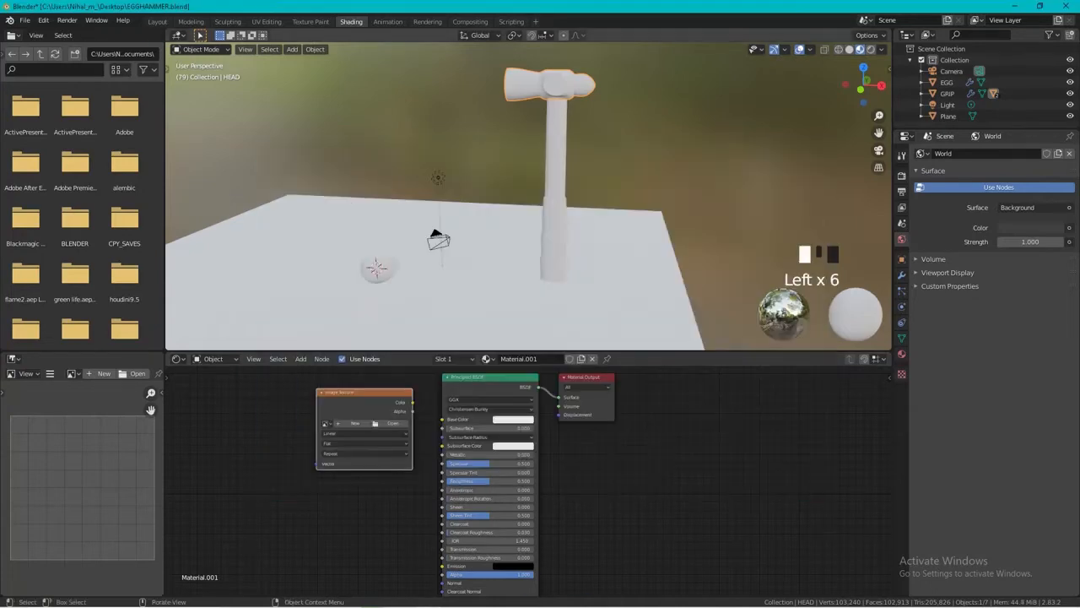
pyautogui.moveTo(361, 390); pyautogui.dragTo(353, 376)
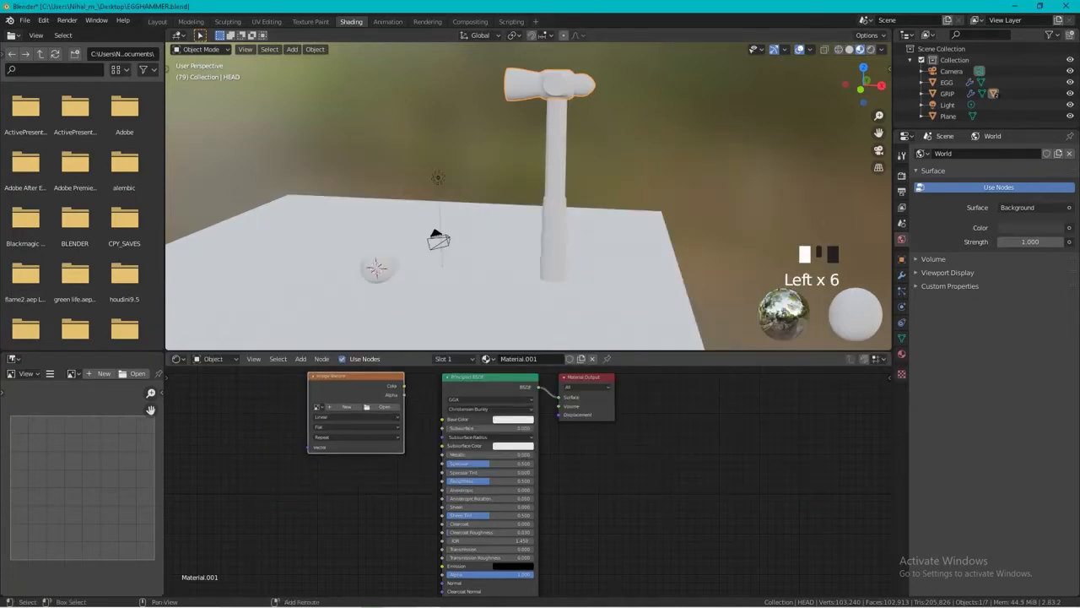
# Duplicate the empty Image Texture node three times, stacking the copies below one another.
pyautogui.hotkey('shift', 'd')
pyautogui.click(353, 470)
pyautogui.hotkey('shift', 'd')
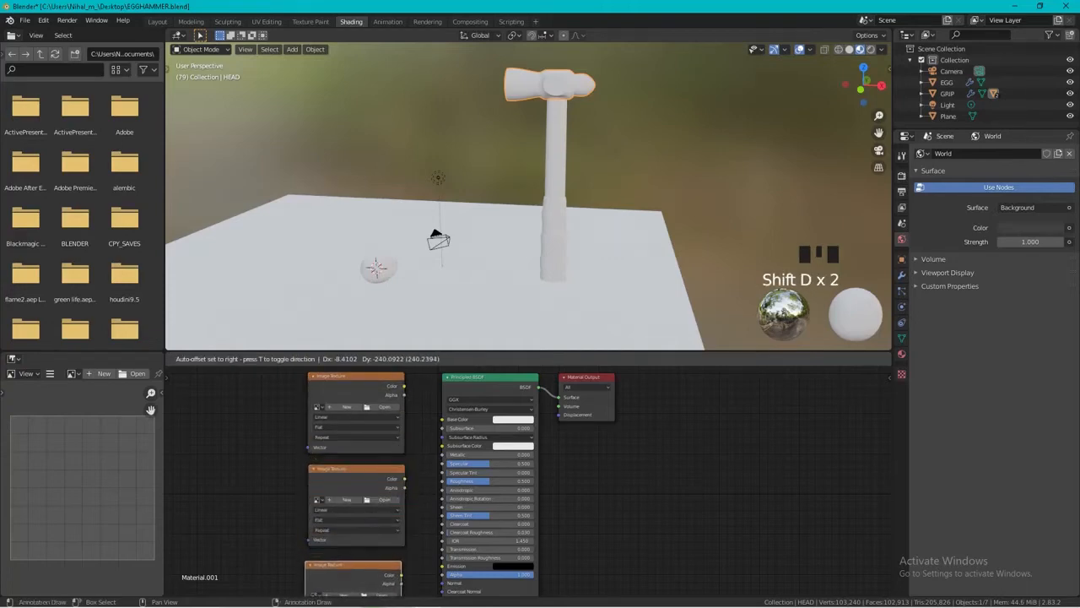
pyautogui.click(351, 564)
pyautogui.moveTo(351, 565); pyautogui.dragTo(330, 436, button='middle')
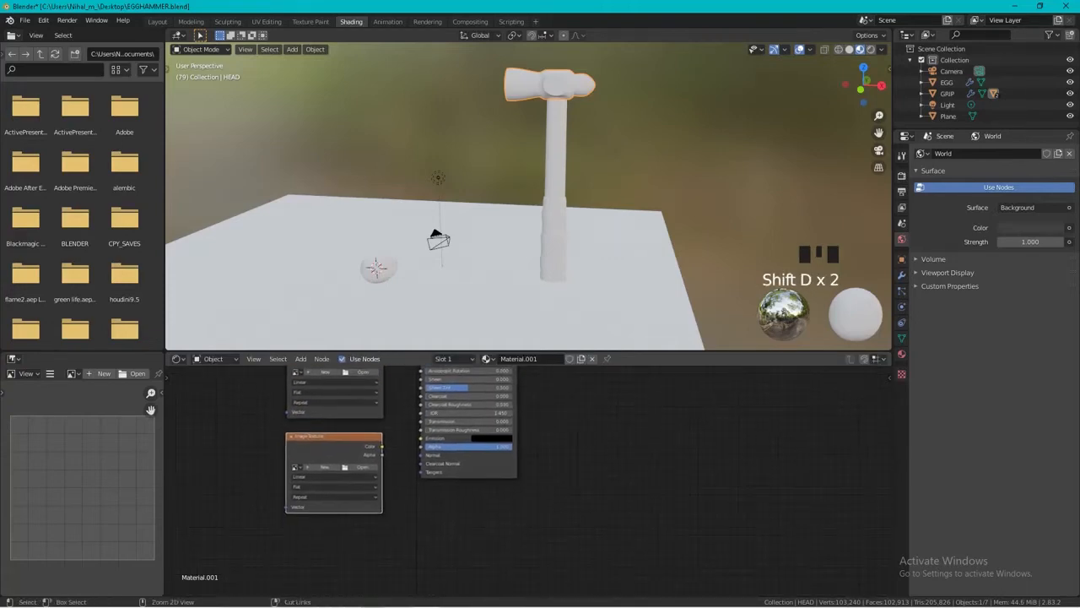
pyautogui.hotkey('shift', 'd')
pyautogui.click(331, 528)
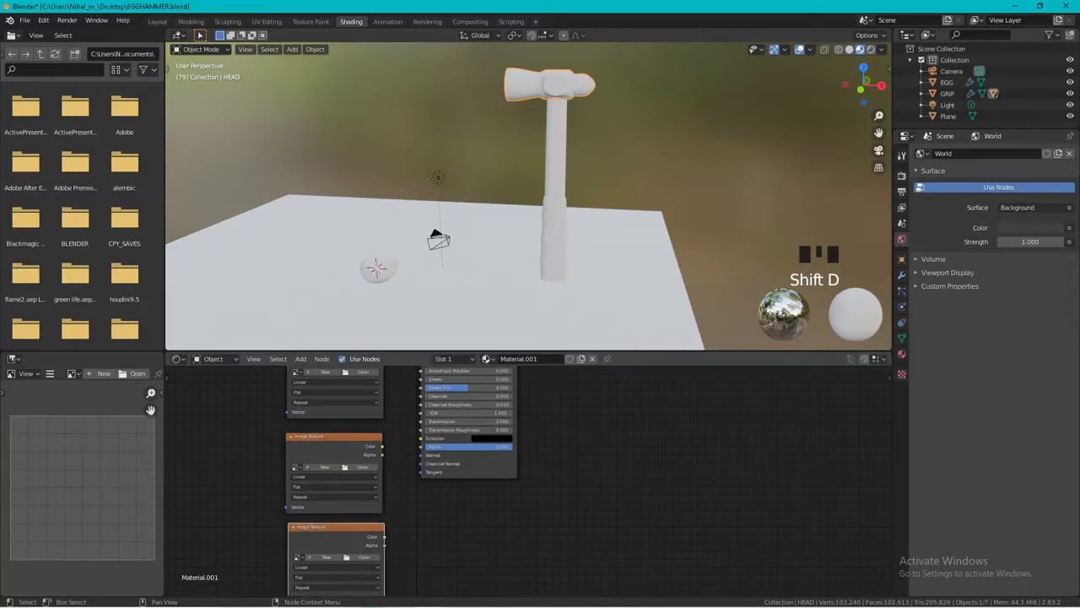
pyautogui.scroll(-3, 522, 481)
pyautogui.moveTo(522, 477); pyautogui.dragTo(499, 594, button='middle')
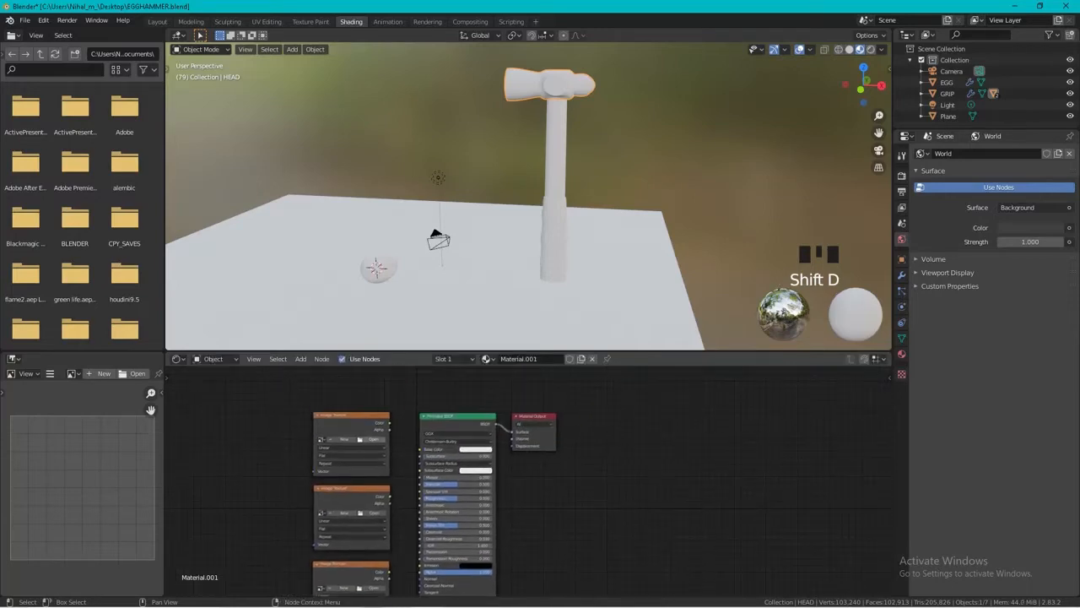
# Load Metal05_col.jpg from the metal folder into the uppermost Image Texture node and connect its Color output to Base Color.
pyautogui.click(373, 438)
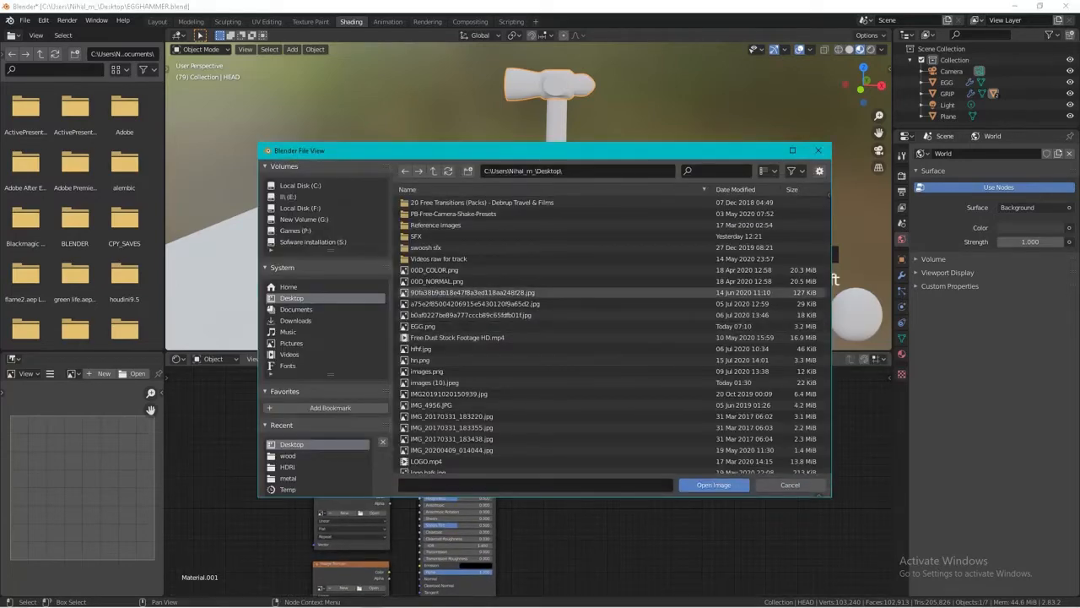
pyautogui.click(288, 479)
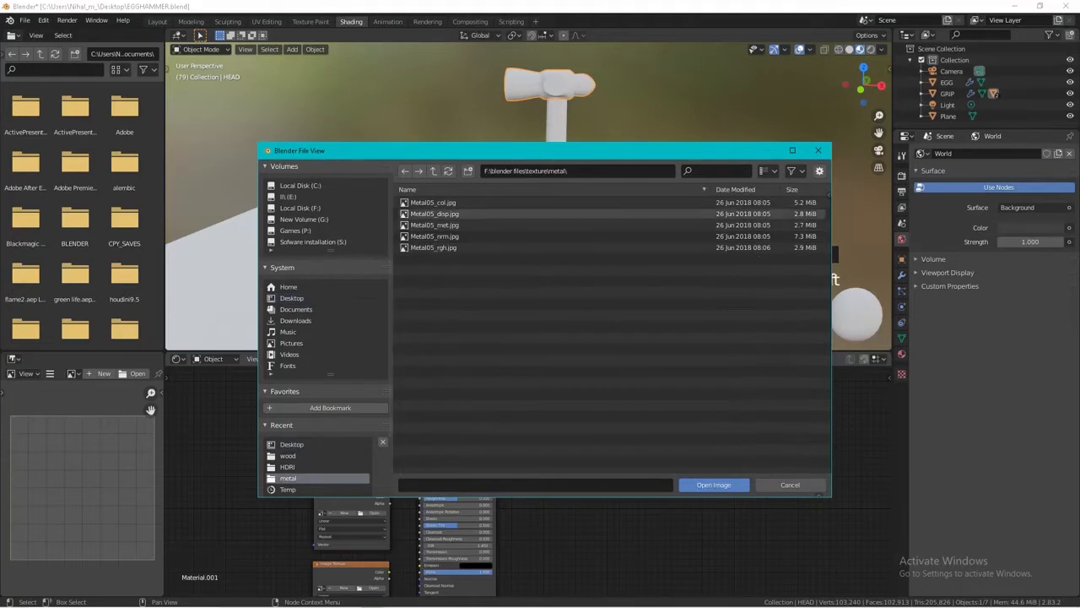
pyautogui.click(765, 171)
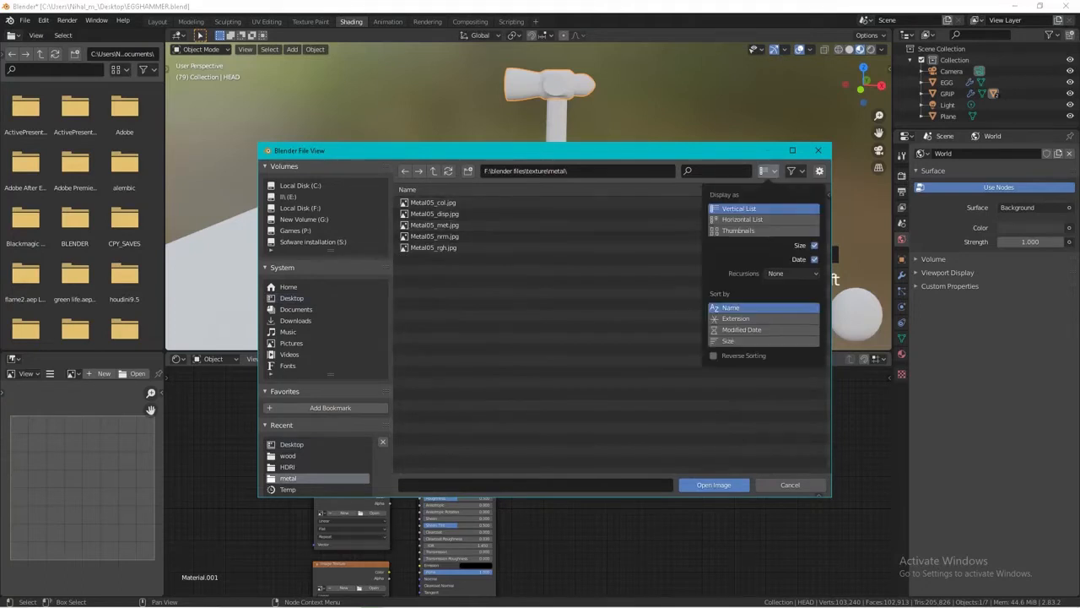
pyautogui.click(743, 230)
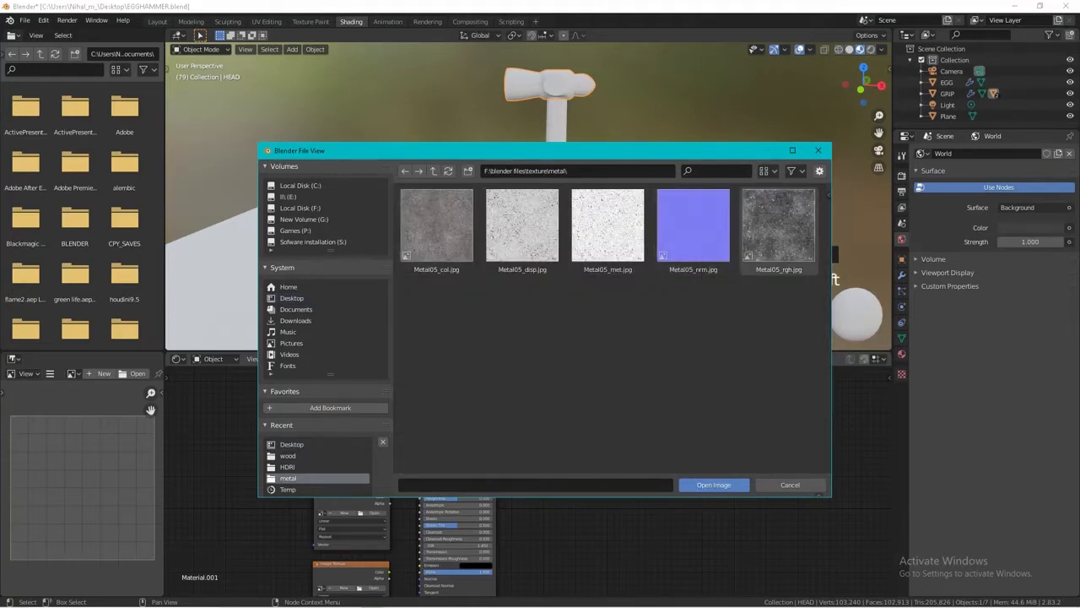
pyautogui.doubleClick(436, 225)
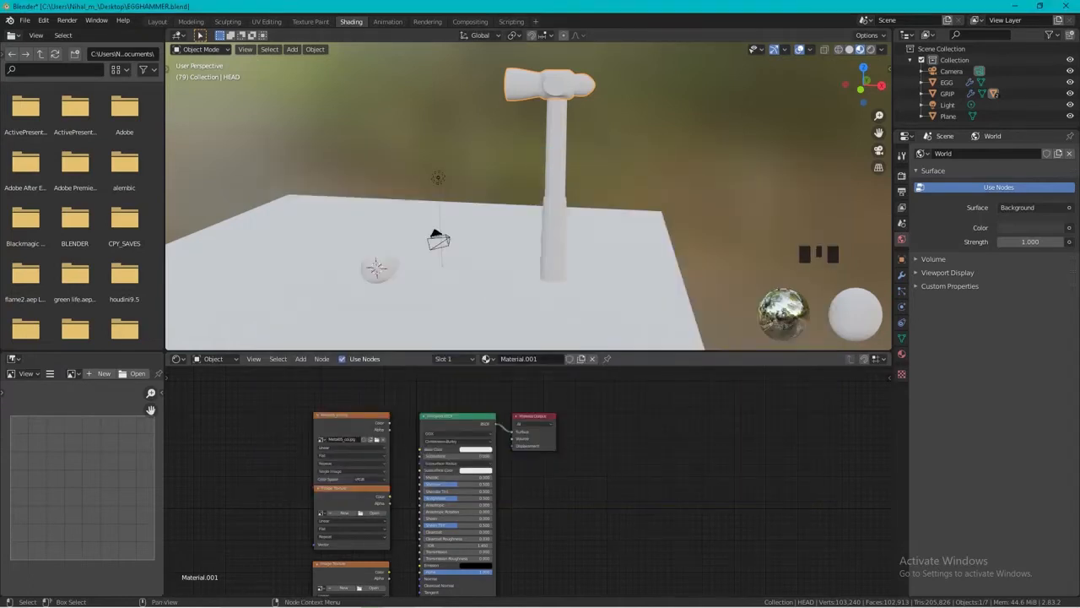
pyautogui.moveTo(389, 422); pyautogui.dragTo(422, 449)
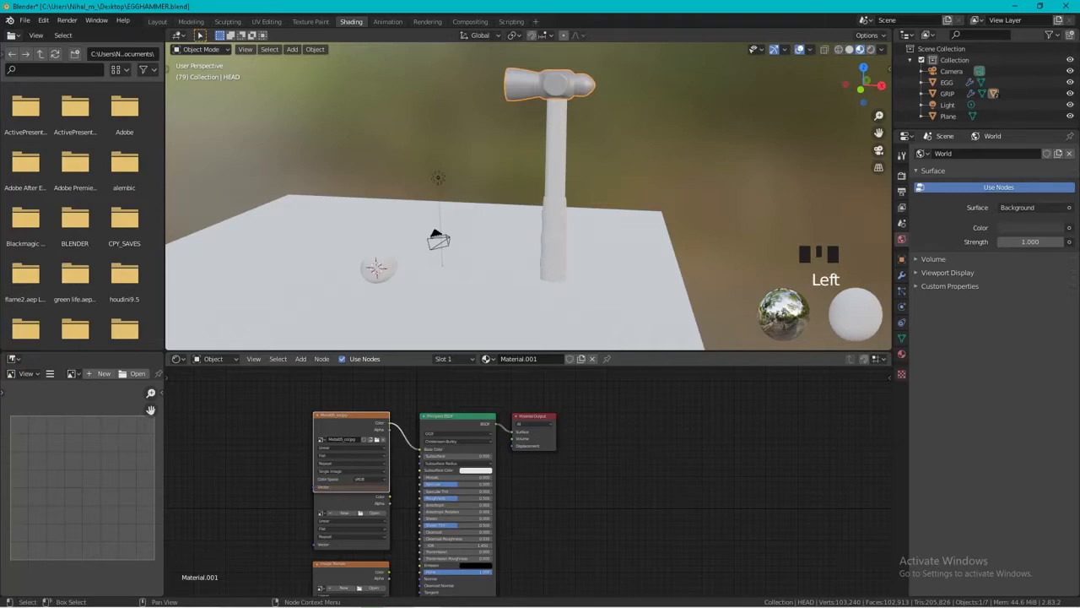
pyautogui.moveTo(350, 415); pyautogui.dragTo(345, 385)
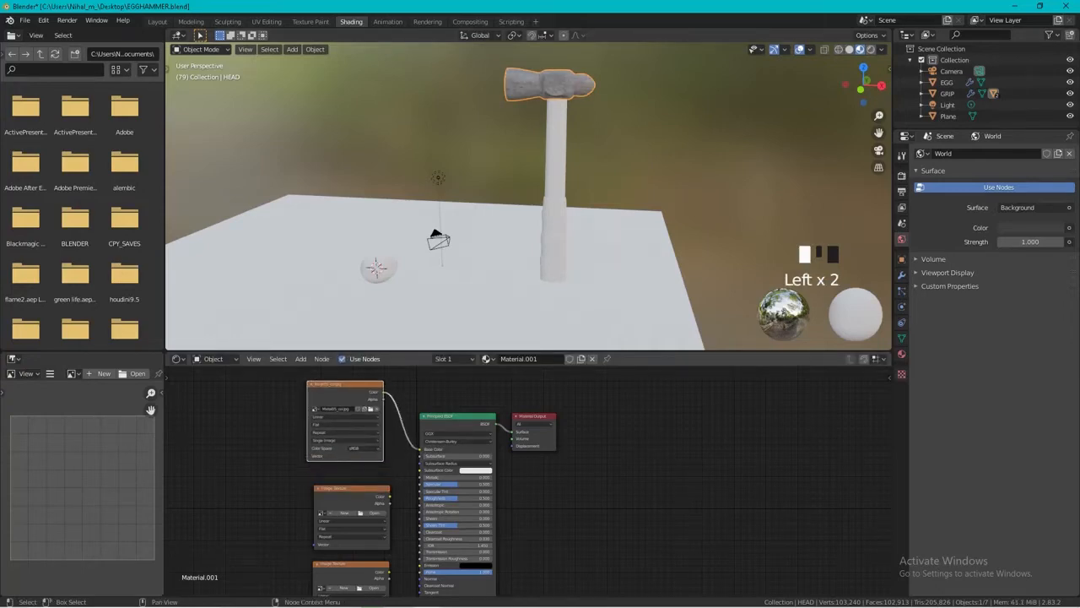
# Load Metal05_met.jpg into the second Image Texture node, connect its Color output to Metallic and shift the node clear of the one below.
pyautogui.click(374, 512)
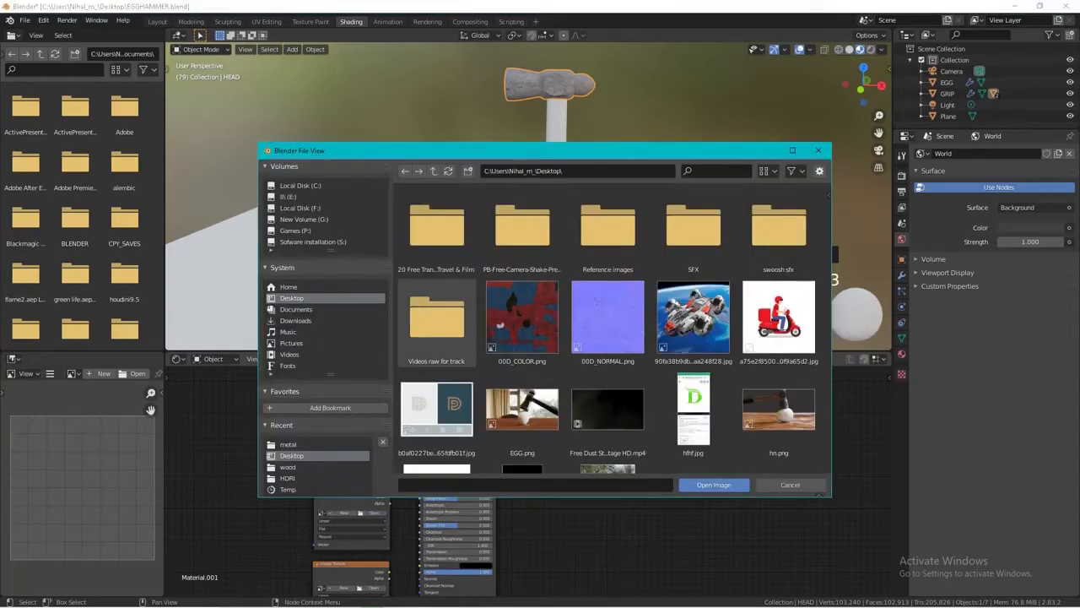
pyautogui.click(288, 444)
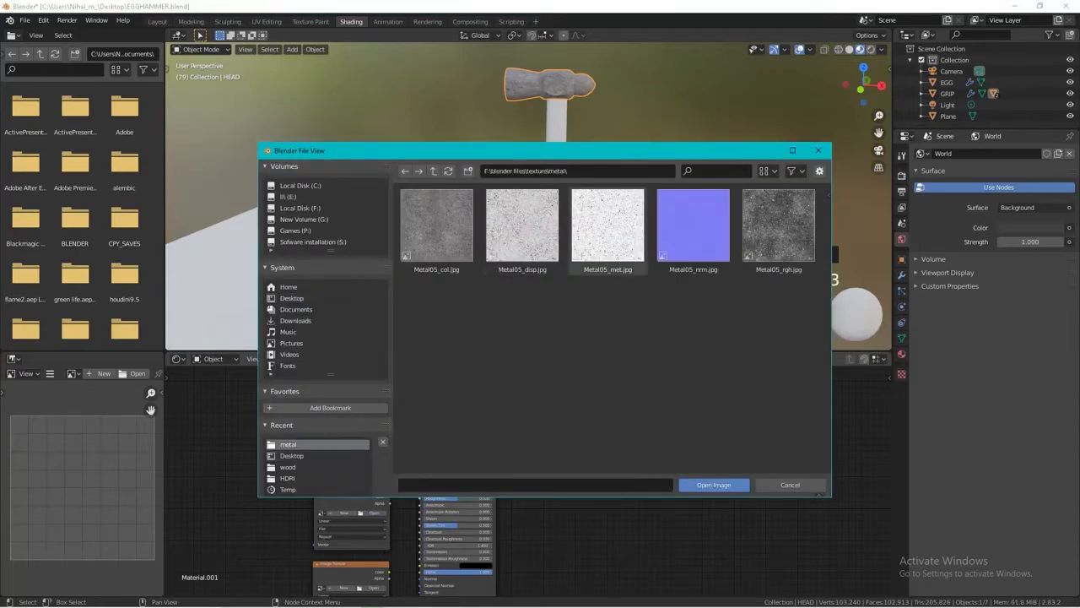
pyautogui.click(607, 230)
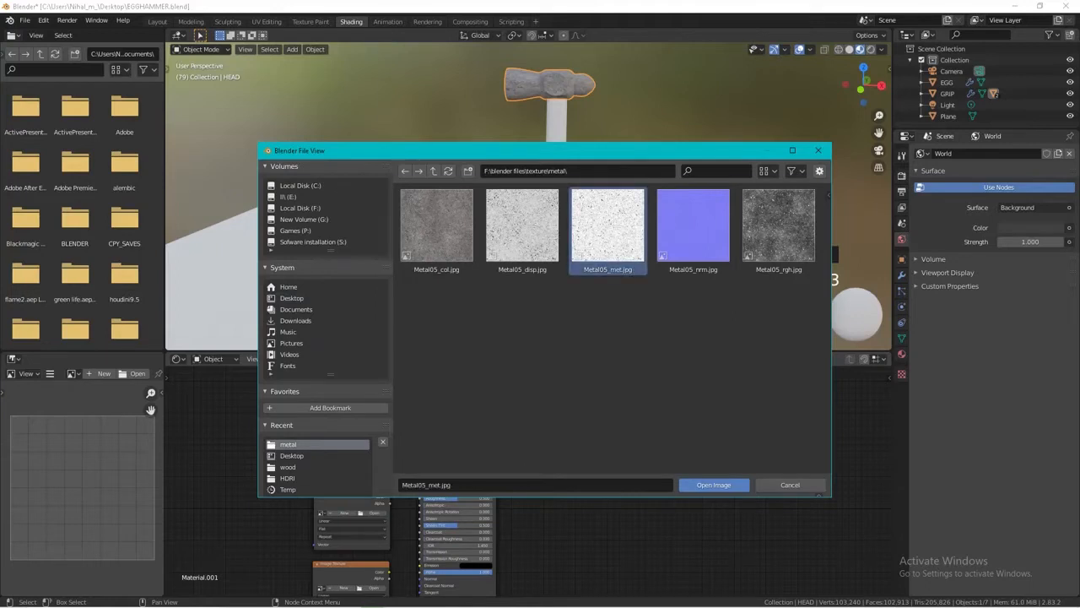
pyautogui.doubleClick(607, 229)
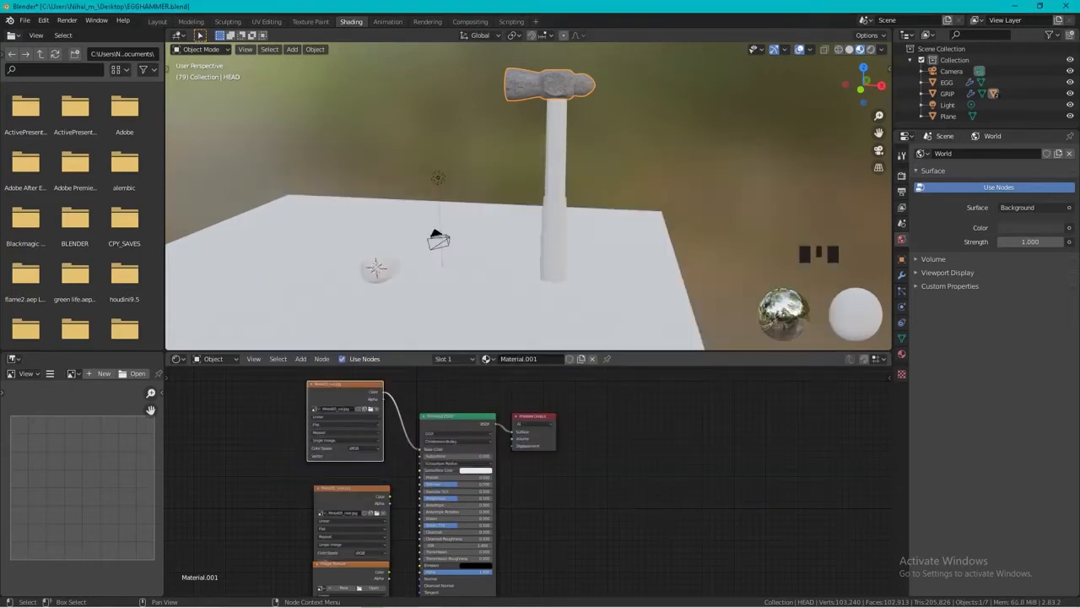
pyautogui.moveTo(389, 496); pyautogui.dragTo(422, 476)
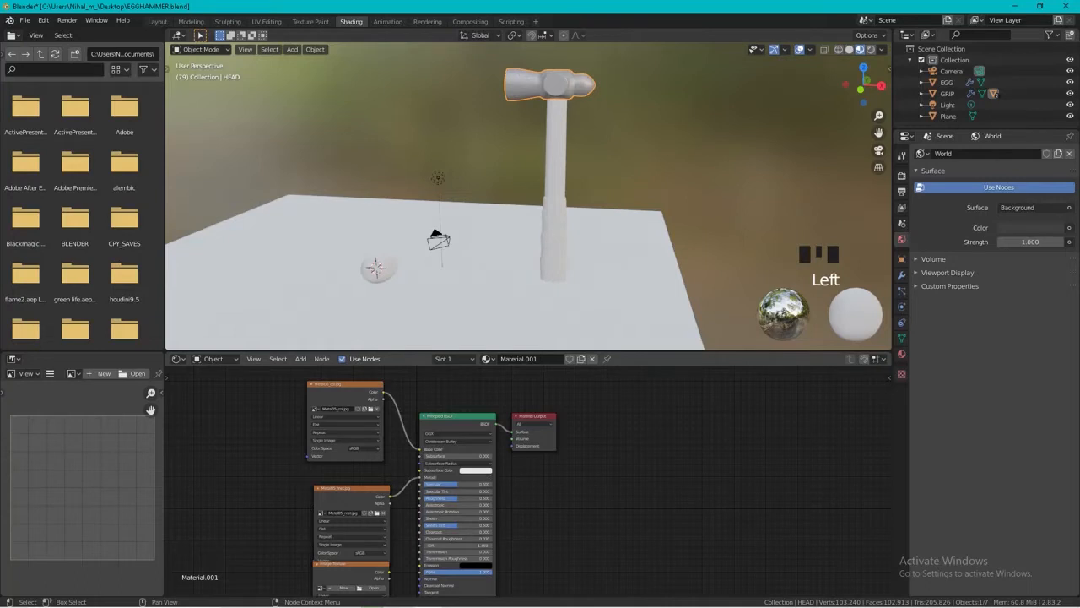
pyautogui.click(352, 487)
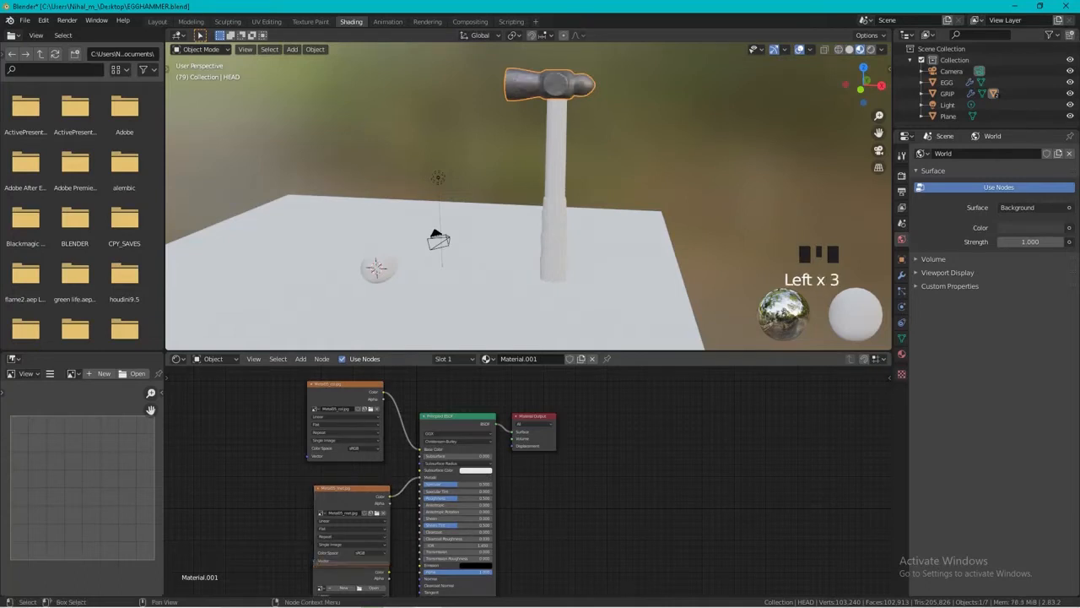
pyautogui.moveTo(352, 487); pyautogui.dragTo(344, 473)
pyautogui.scroll(-1, 355, 490)
pyautogui.moveTo(363, 506); pyautogui.dragTo(350, 384, button='middle')
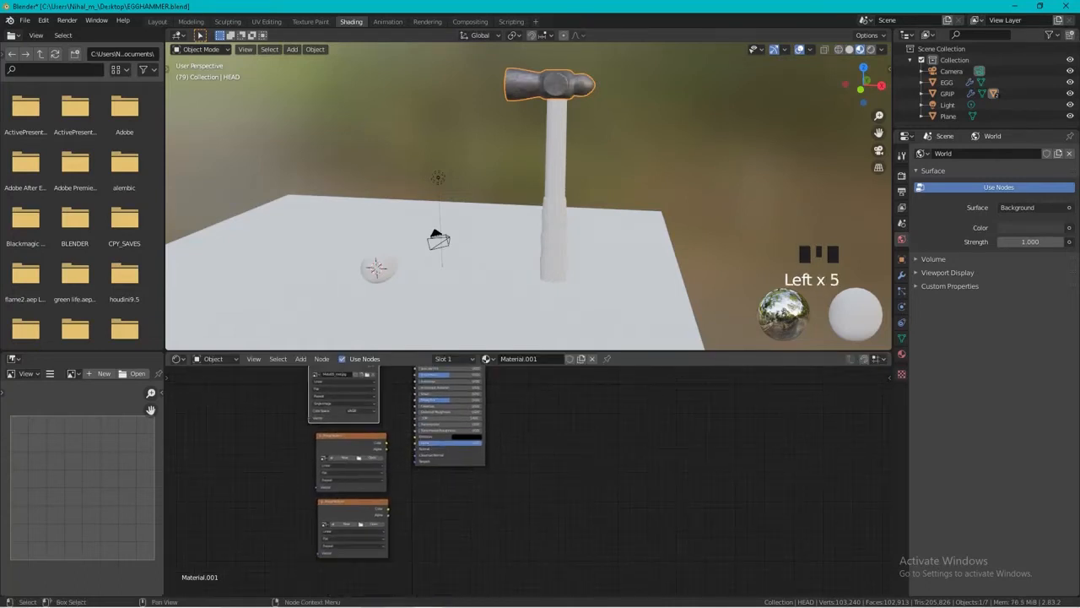
# Load Metal05_rgh.jpg into the third Image Texture node and connect its Color output to the Roughness input.
pyautogui.click(372, 457)
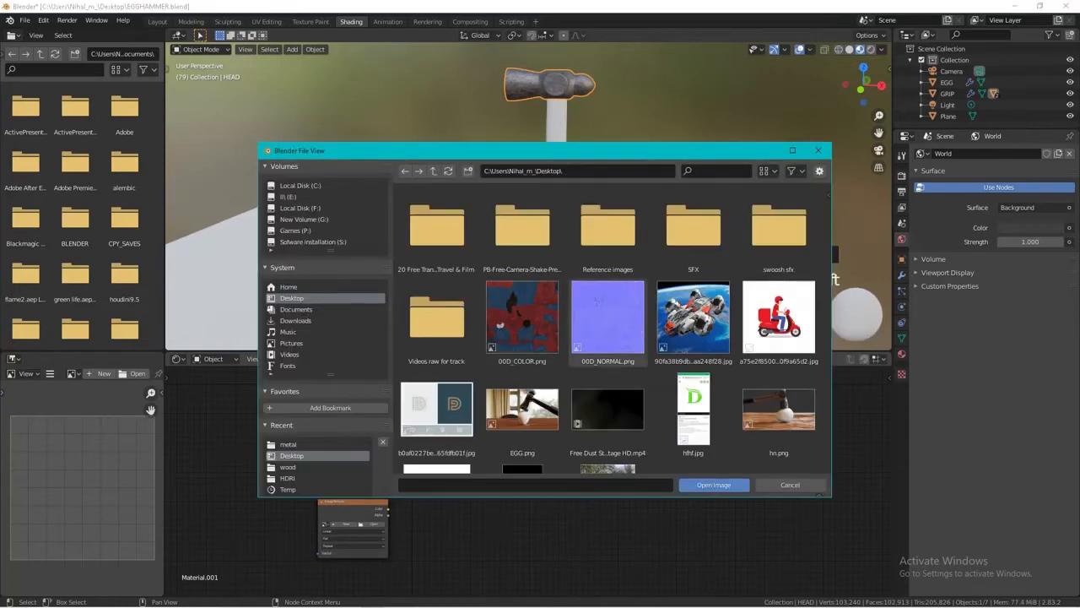
pyautogui.click(288, 444)
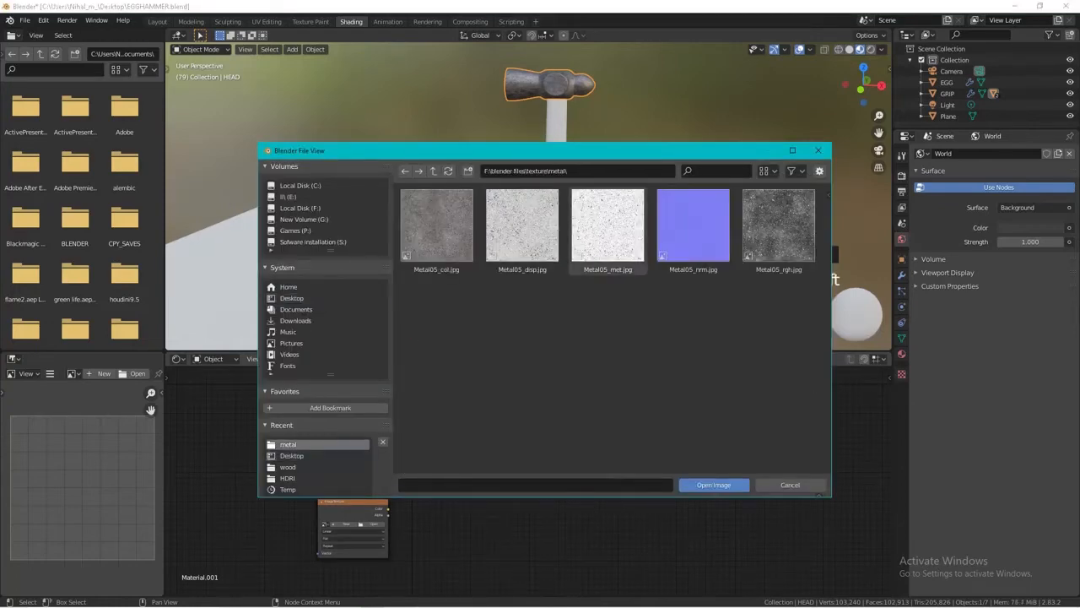
pyautogui.click(778, 225)
pyautogui.click(714, 485)
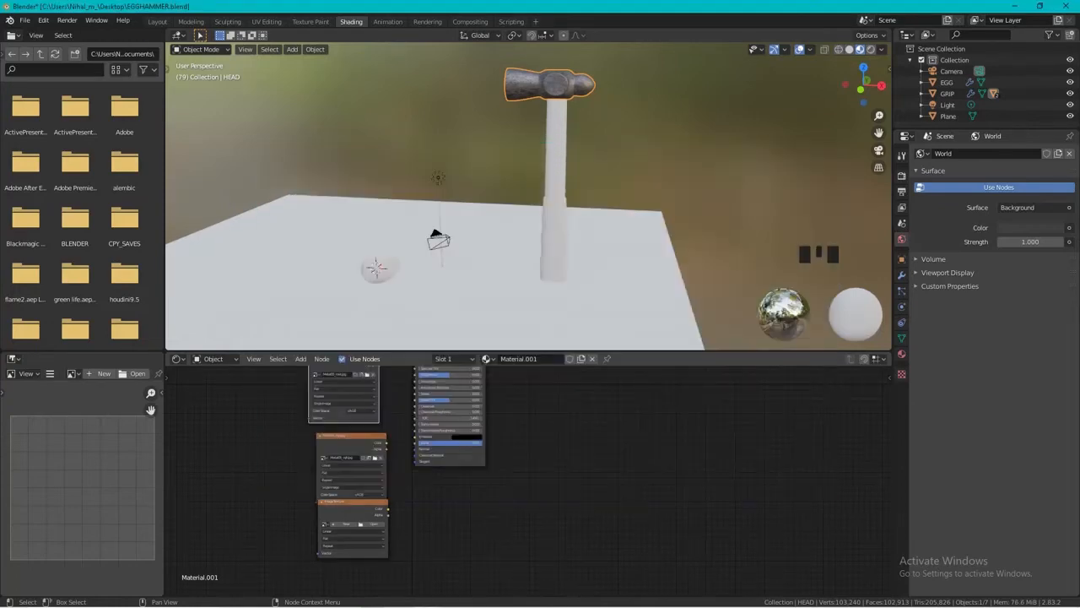
pyautogui.moveTo(388, 442); pyautogui.dragTo(392, 433)
pyautogui.scroll(3, 529, 479)
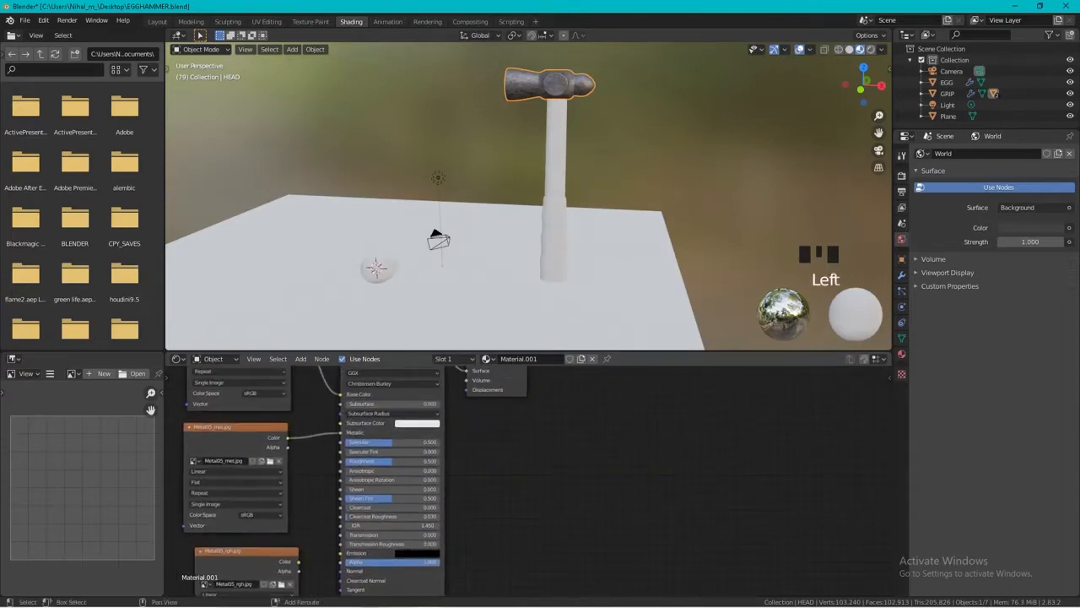
pyautogui.keyDown('shift'); pyautogui.moveTo(529, 480); pyautogui.dragTo(534, 461, button='middle'); pyautogui.keyUp('shift')
pyautogui.moveTo(303, 544); pyautogui.dragTo(345, 443)
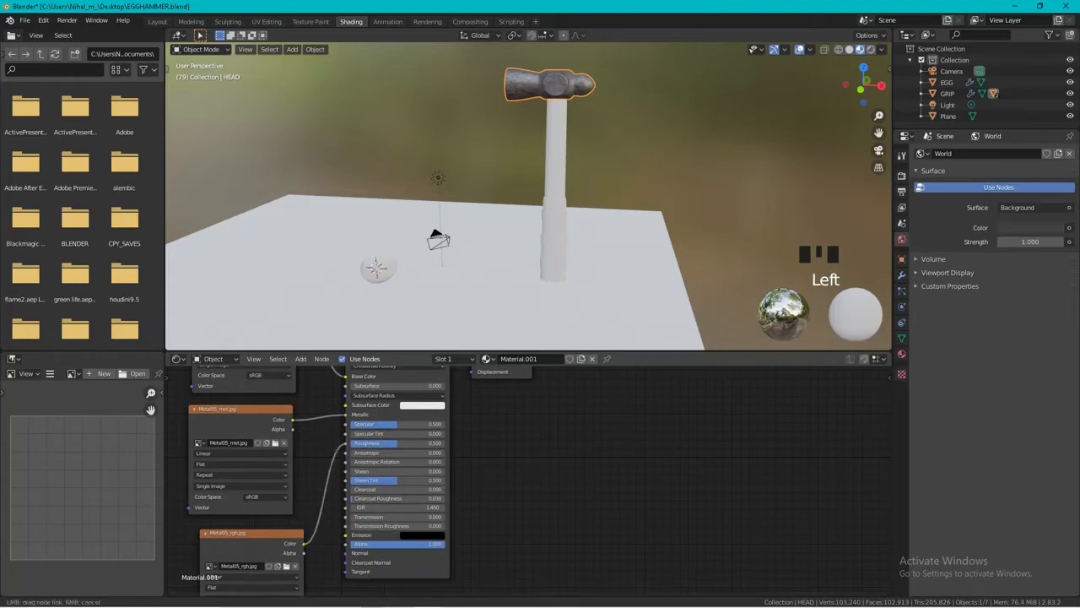
pyautogui.keyDown('shift'); pyautogui.moveTo(398, 499); pyautogui.dragTo(364, 435, button='middle'); pyautogui.keyUp('shift')
pyautogui.moveTo(221, 471); pyautogui.dragTo(202, 449)
pyautogui.keyDown('shift'); pyautogui.moveTo(337, 515); pyautogui.dragTo(386, 431, button='middle'); pyautogui.keyUp('shift')
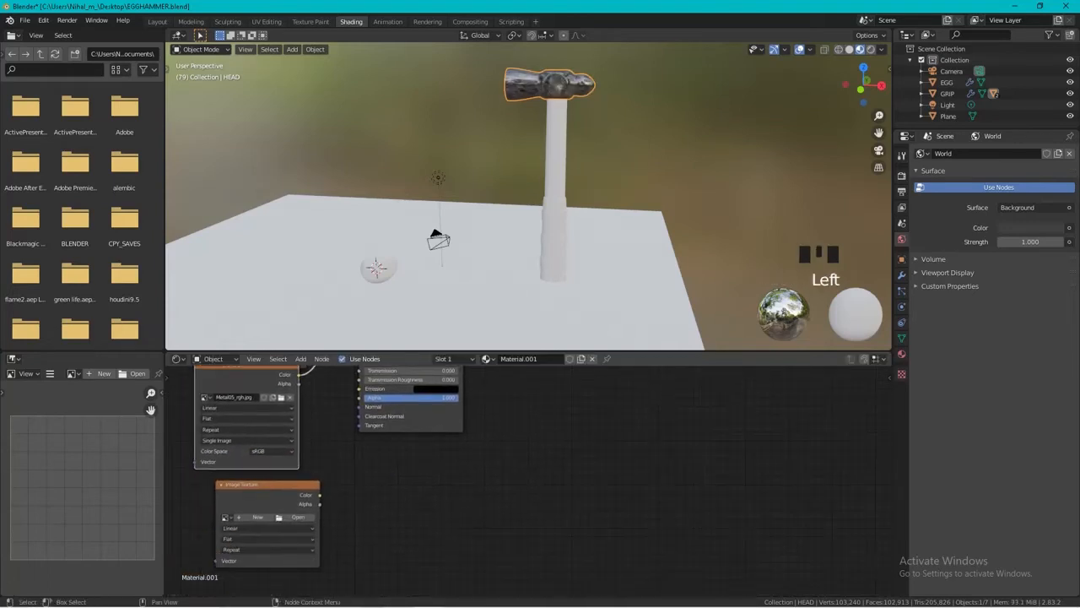
# Load Metal05_disp.jpg into the last Image Texture node and move the node away from the shader to make room.
pyautogui.moveTo(271, 485); pyautogui.dragTo(255, 481)
pyautogui.click(281, 514)
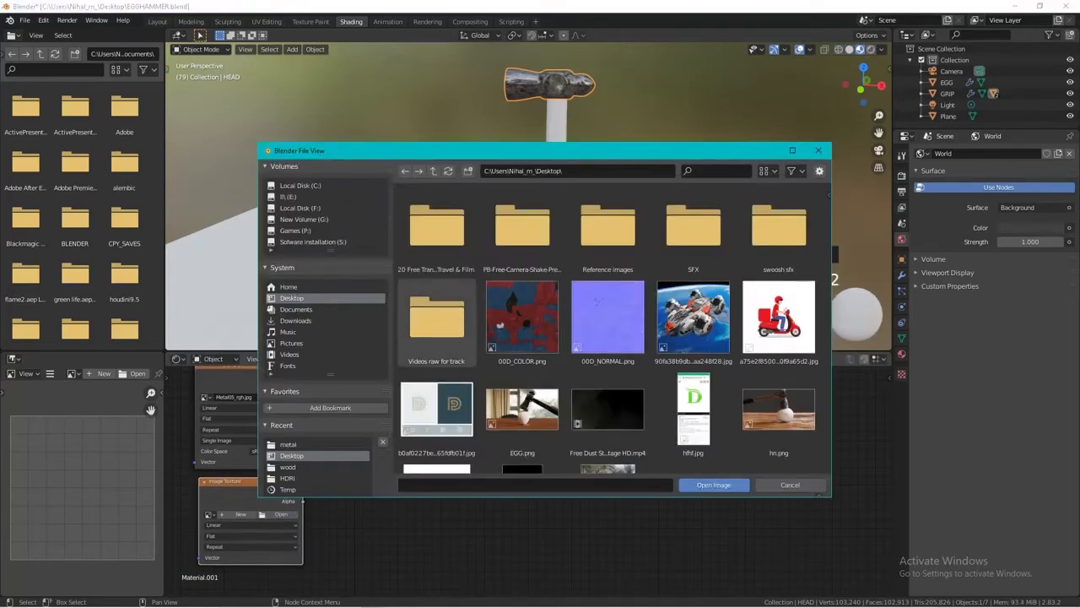
pyautogui.click(289, 445)
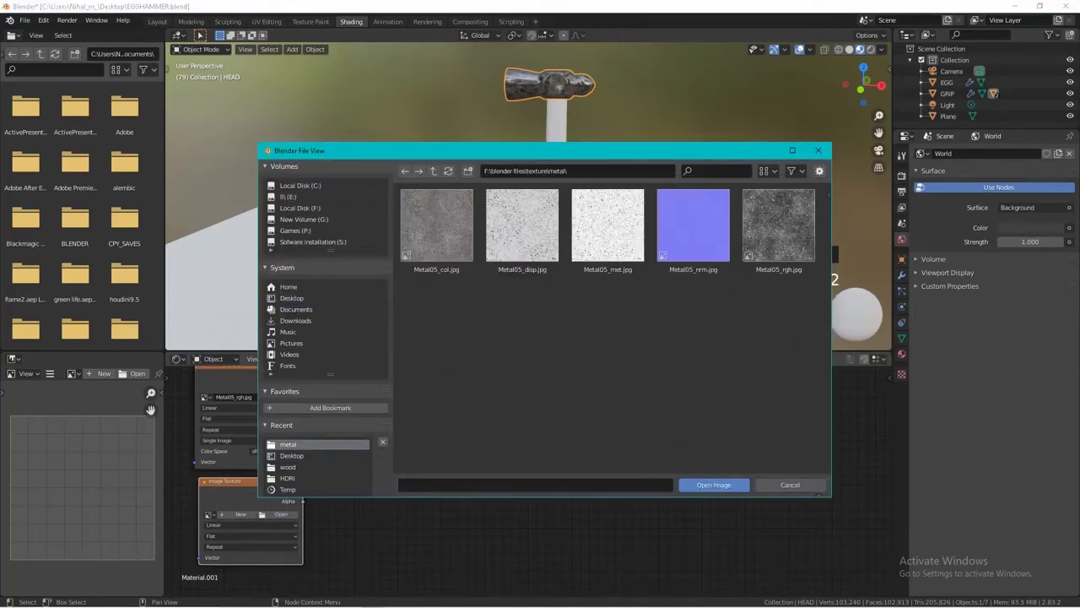
pyautogui.doubleClick(523, 229)
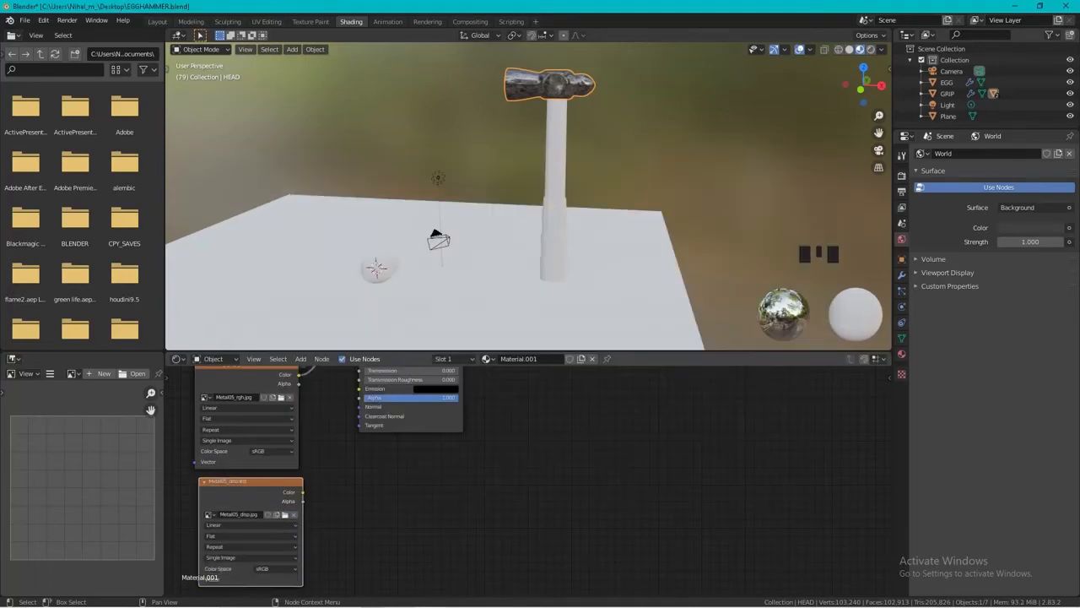
pyautogui.moveTo(253, 481); pyautogui.dragTo(245, 489)
pyautogui.scroll(-6, 528, 480)
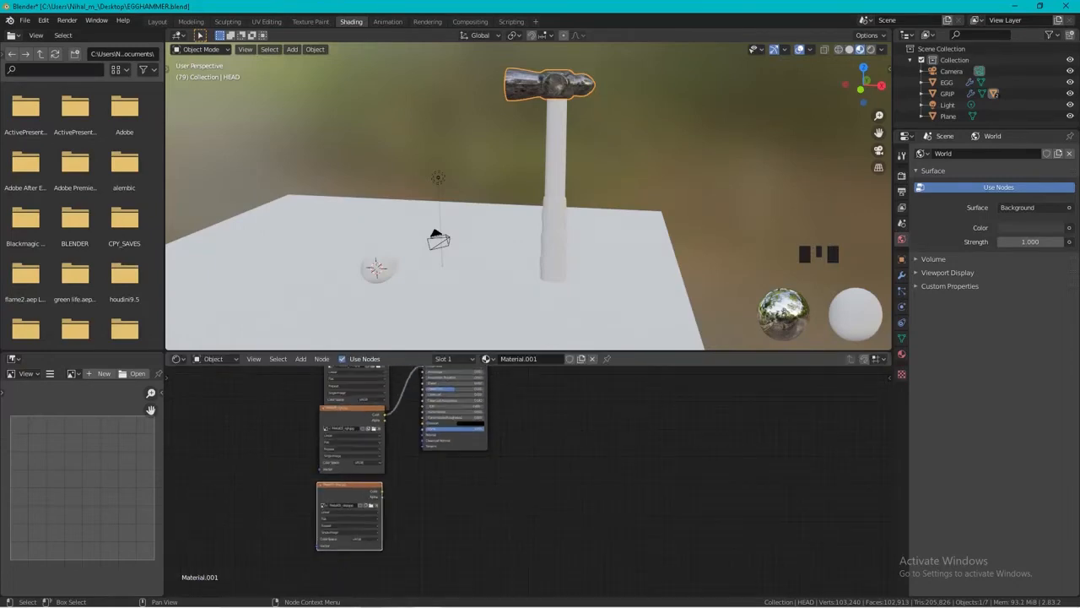
pyautogui.moveTo(348, 484); pyautogui.dragTo(291, 481)
# Add a Displacement node between the Metal05_disp.jpg texture and the Principled BSDF node.
pyautogui.hotkey('shift', 'a')
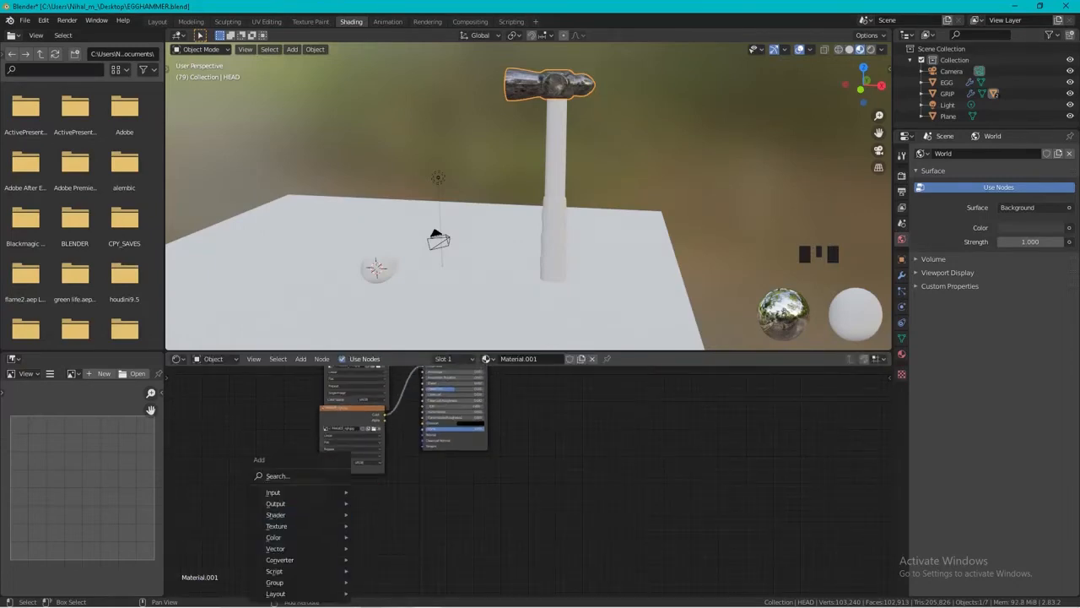
pyautogui.click(287, 475)
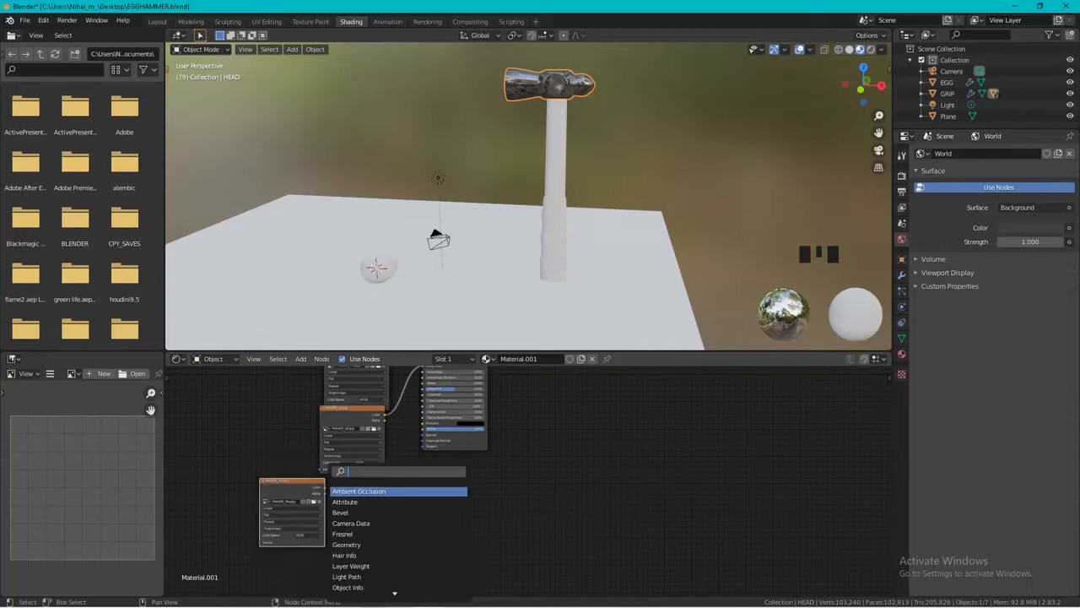
pyautogui.write('DISP')
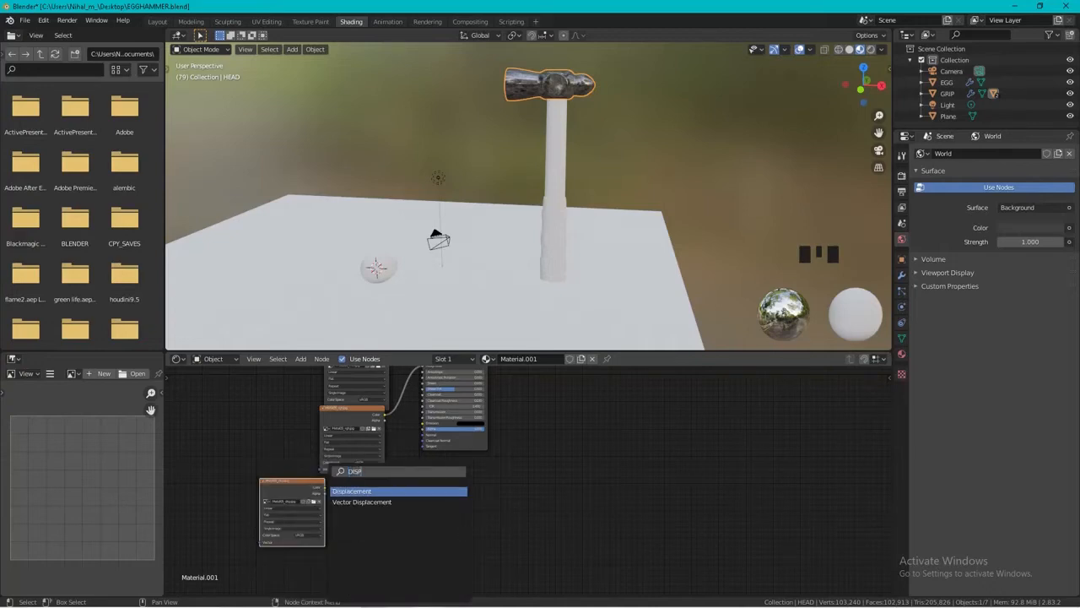
pyautogui.press('Return')
pyautogui.click(390, 498)
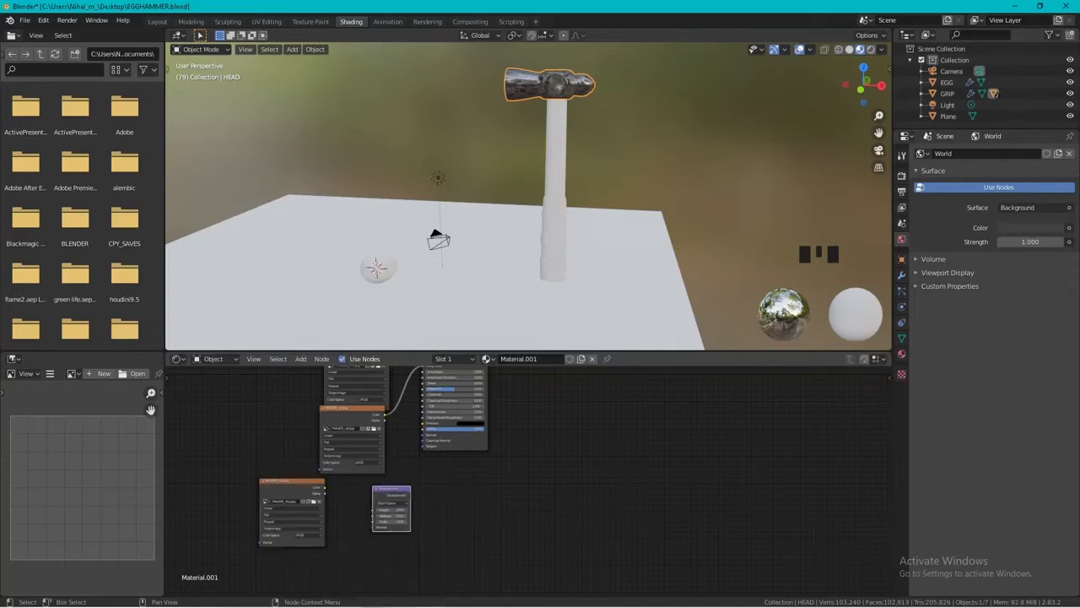
# Connect the Metal05_disp.jpg Color output to the Displacement node's Height, and the Displacement output to the Principled BSDF's Normal input.
pyautogui.moveTo(325, 487); pyautogui.dragTo(413, 481)
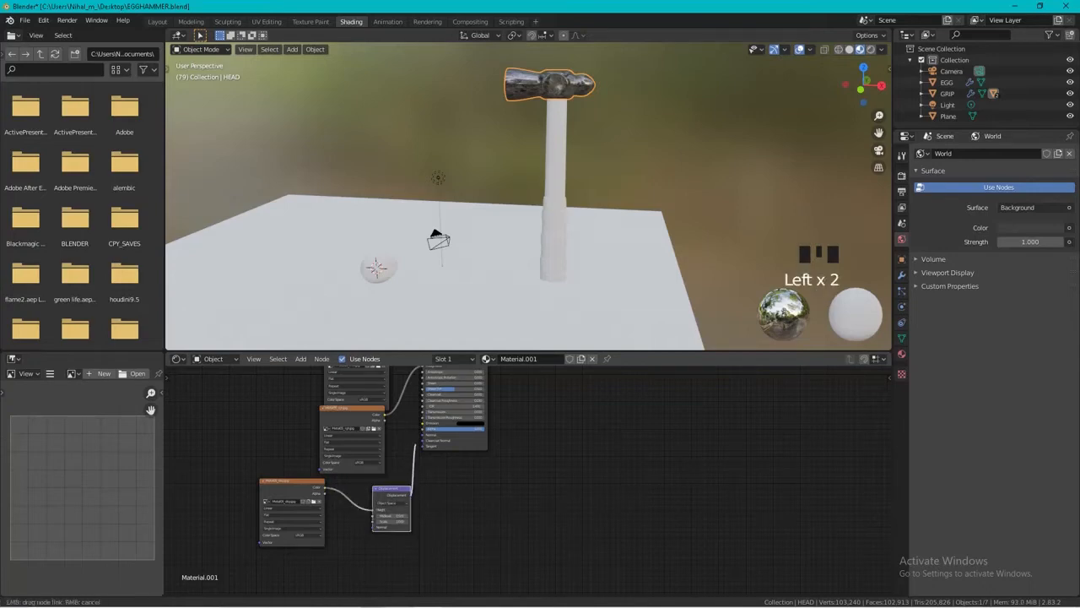
pyautogui.moveTo(422, 439); pyautogui.dragTo(422, 435)
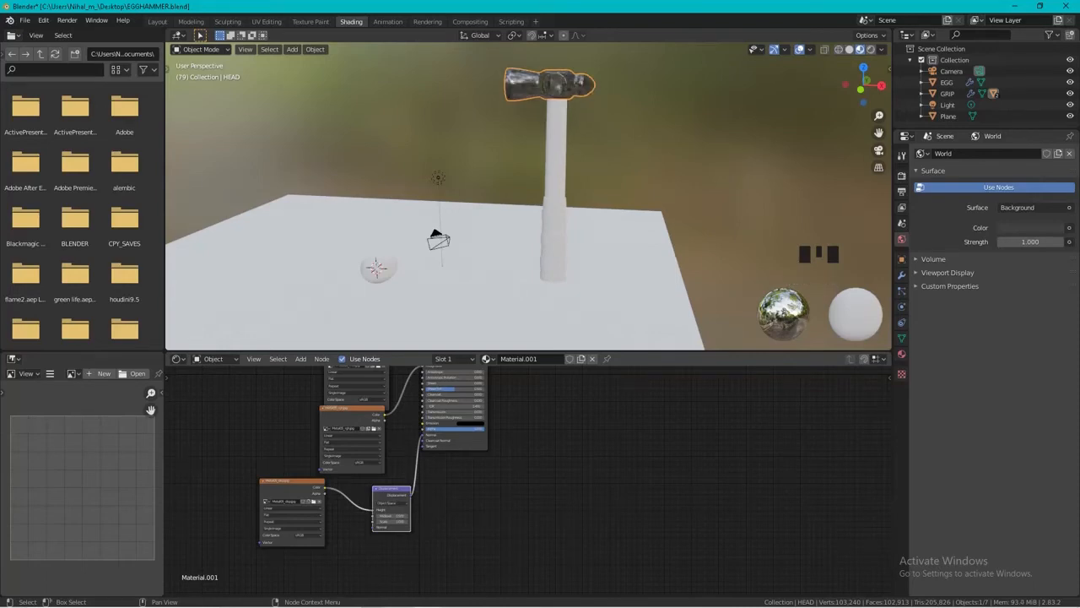
pyautogui.scroll(2, 541, 483)
pyautogui.click(356, 525)
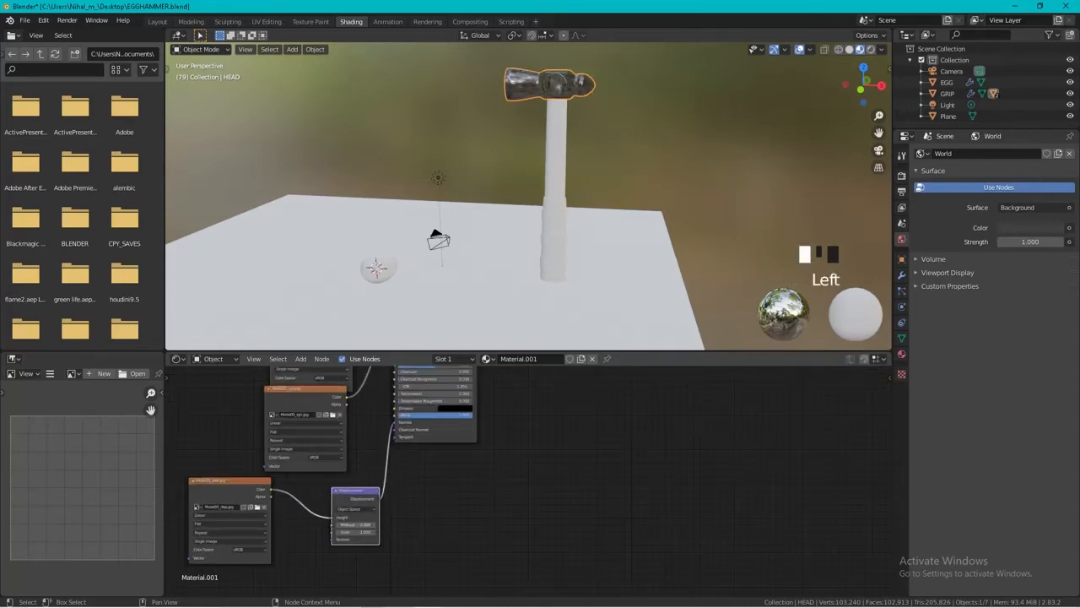
pyautogui.moveTo(356, 525); pyautogui.dragTo(367, 500, button='middle')
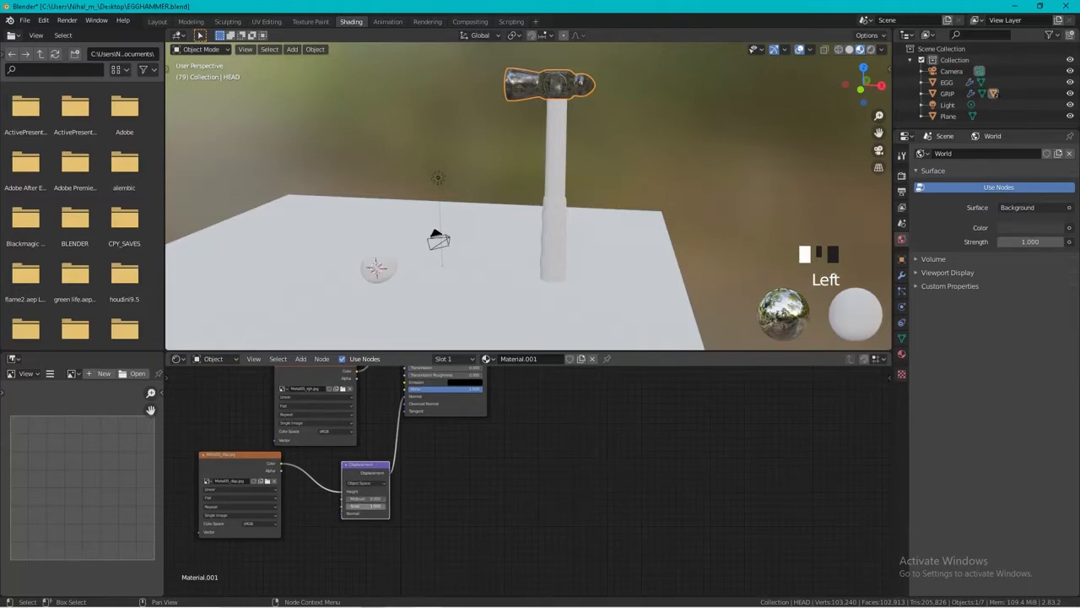
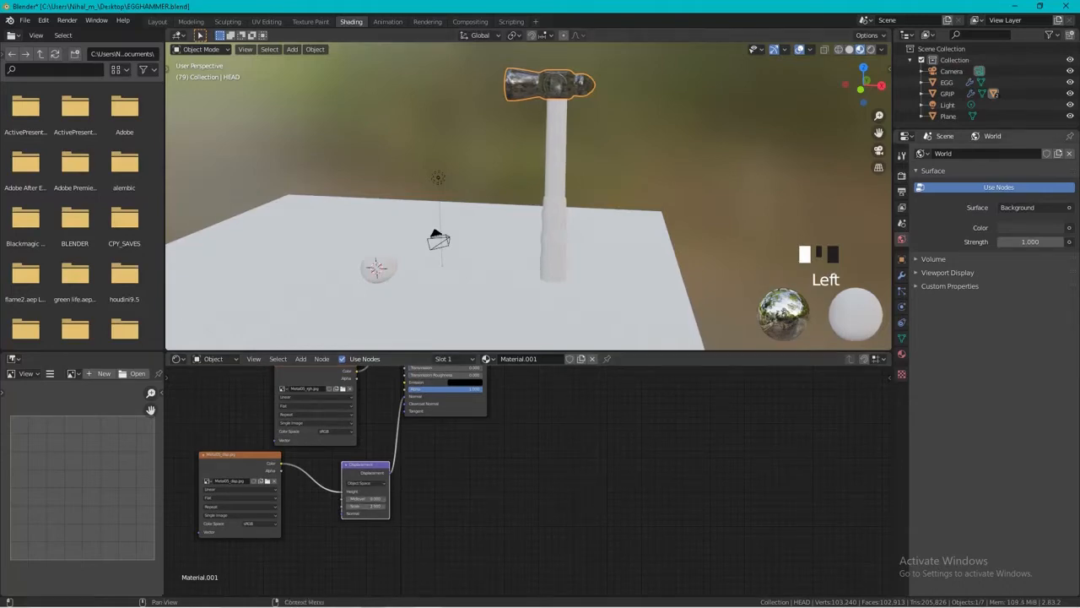
# Set the render engine to Cycles and switch the viewport to rendered shading.
pyautogui.click(901, 176)
pyautogui.click(1034, 153)
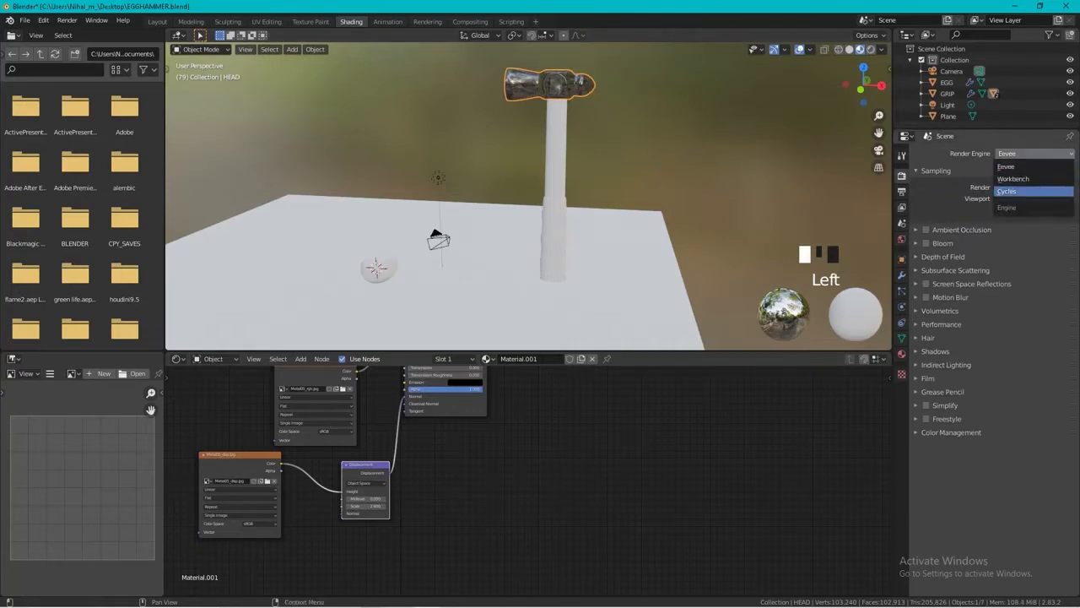
pyautogui.click(1013, 191)
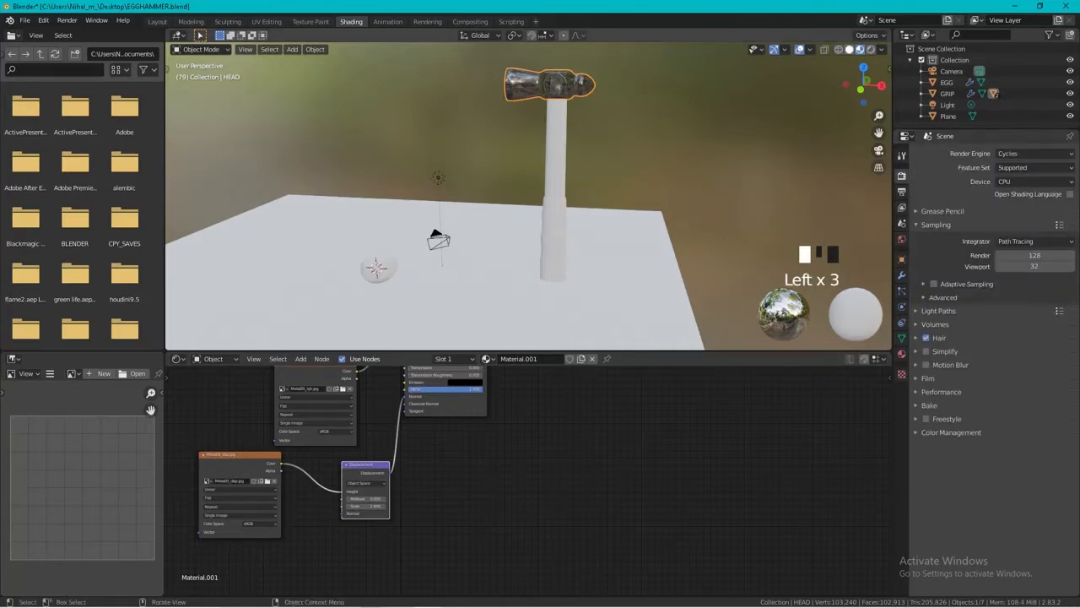
pyautogui.click(871, 49)
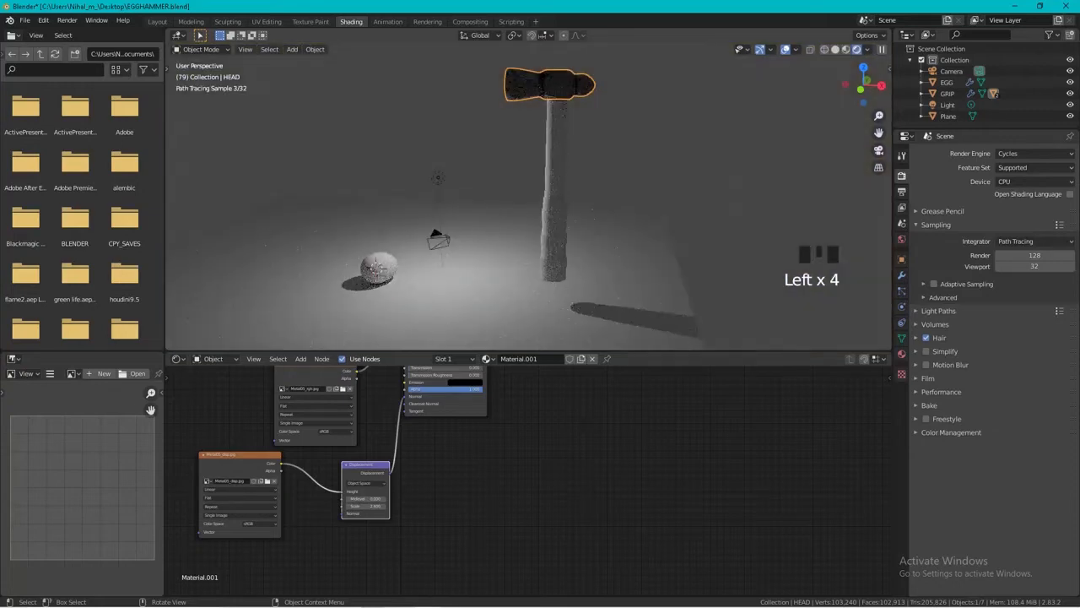
# Change the scene's point light to a Sun light with a strength of 5.
pyautogui.scroll(2, 540, 169)
pyautogui.keyDown('shift'); pyautogui.moveTo(540, 152); pyautogui.dragTo(506, 252, button='middle'); pyautogui.keyUp('shift')
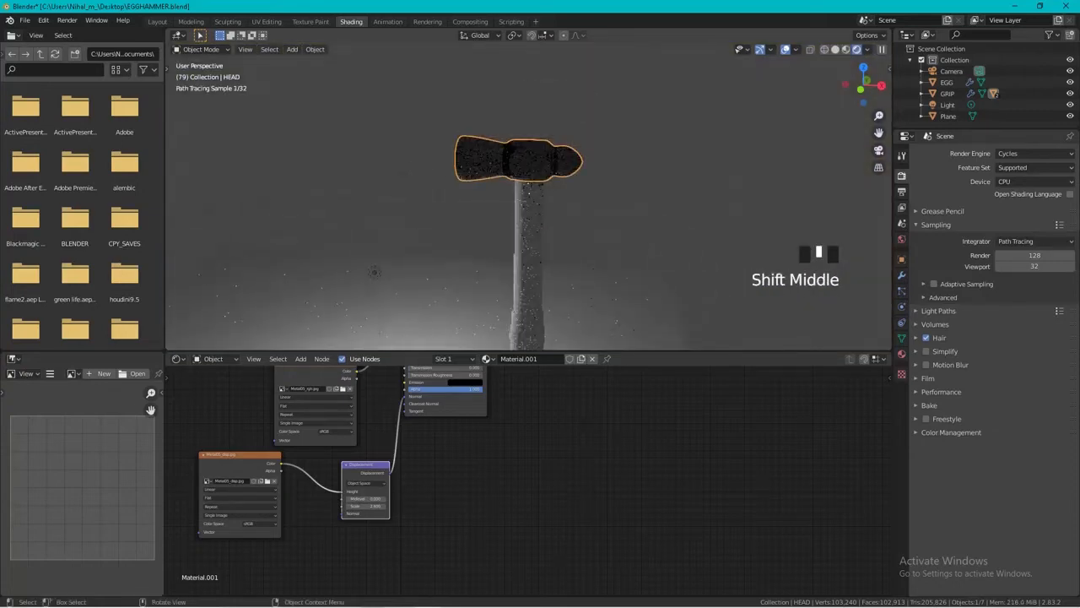
pyautogui.click(375, 271)
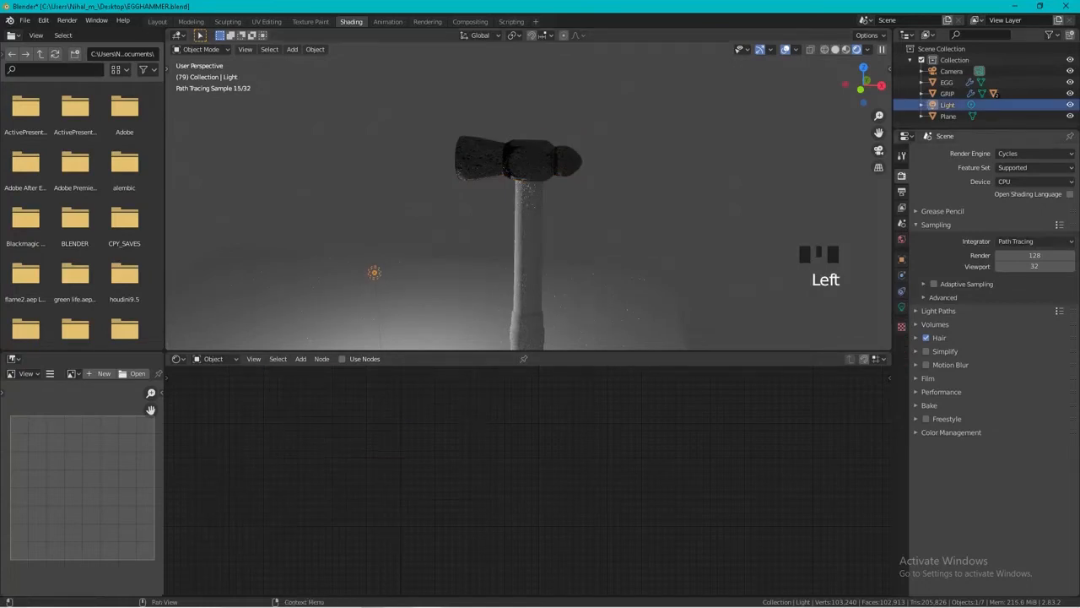
pyautogui.click(901, 307)
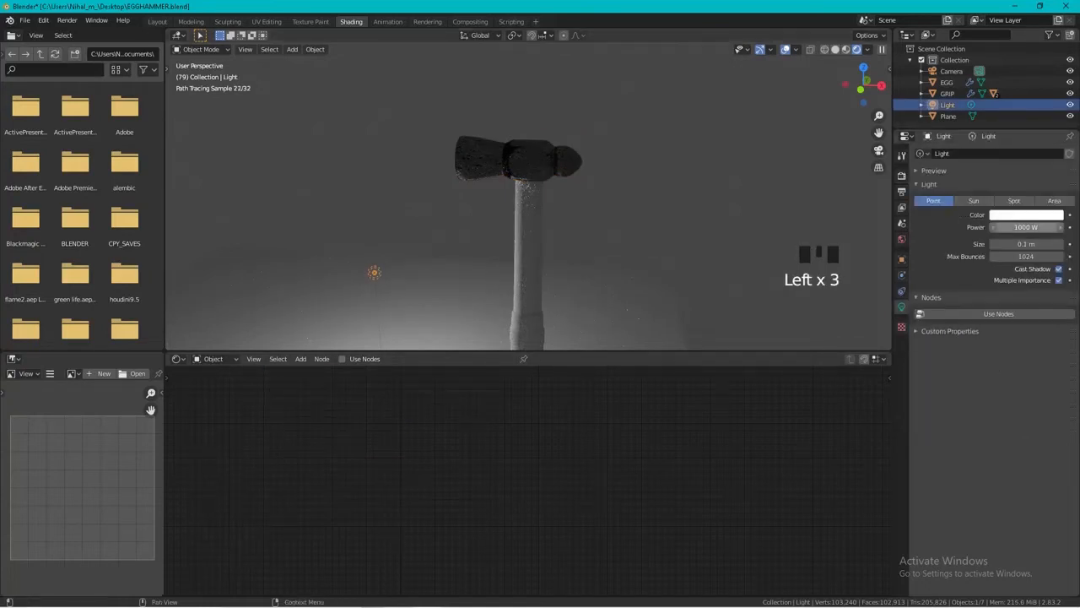
pyautogui.click(974, 200)
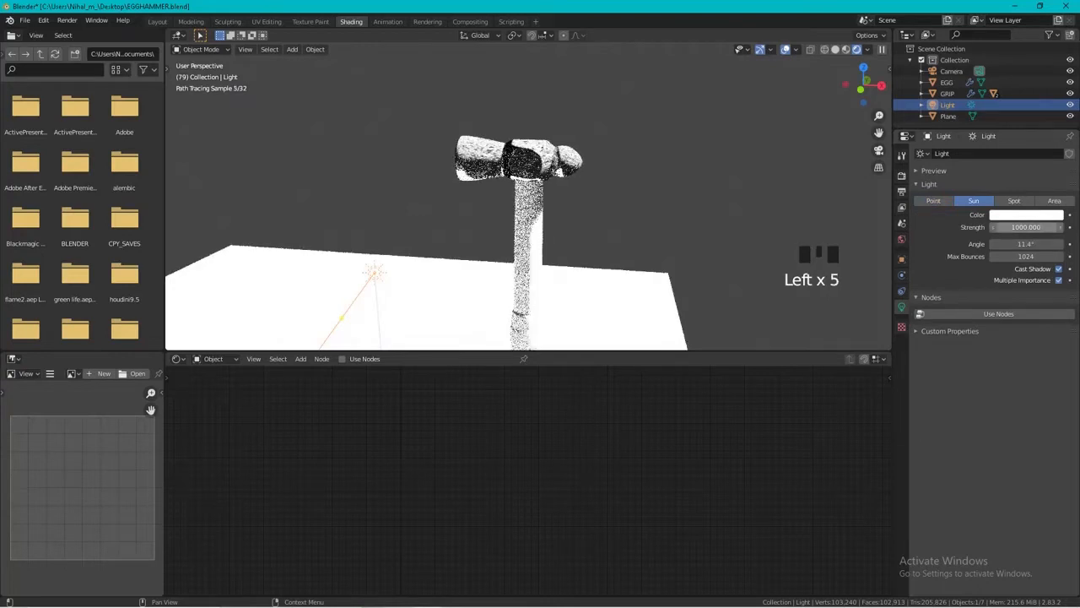
pyautogui.click(1026, 227)
pyautogui.write('5')
pyautogui.press('Return')
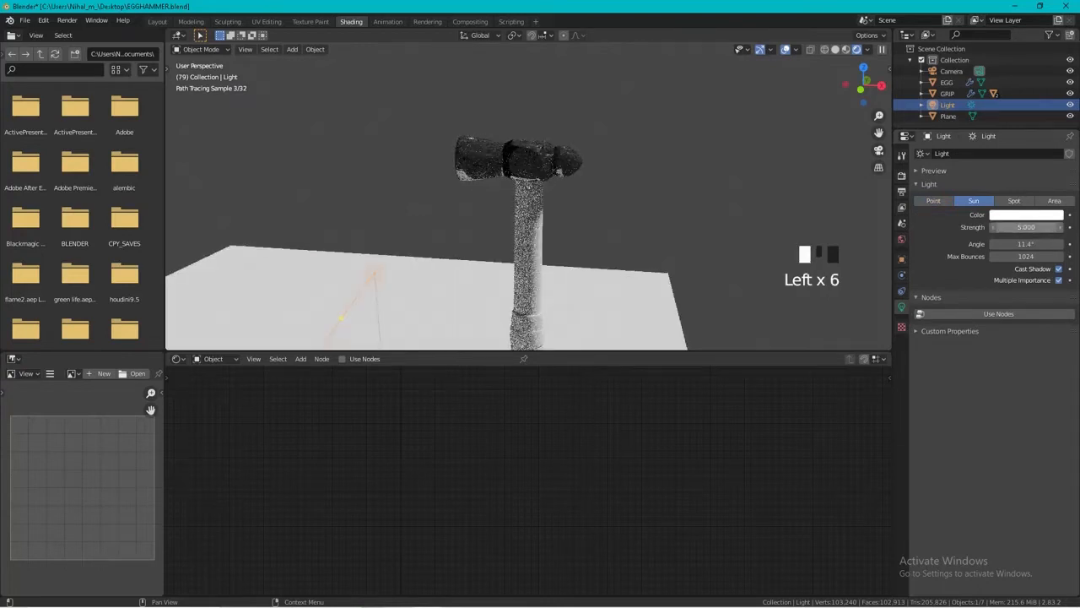
# Raise the sun light high above the floor plane and aim its beam toward the hammer head.
pyautogui.scroll(-4, 528, 198)
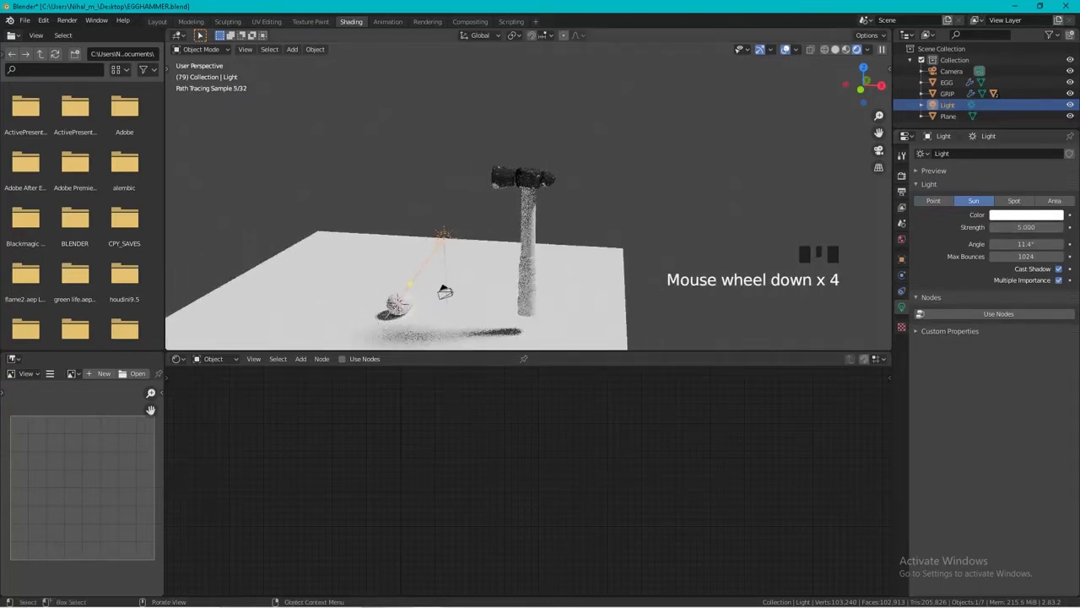
pyautogui.press('g')
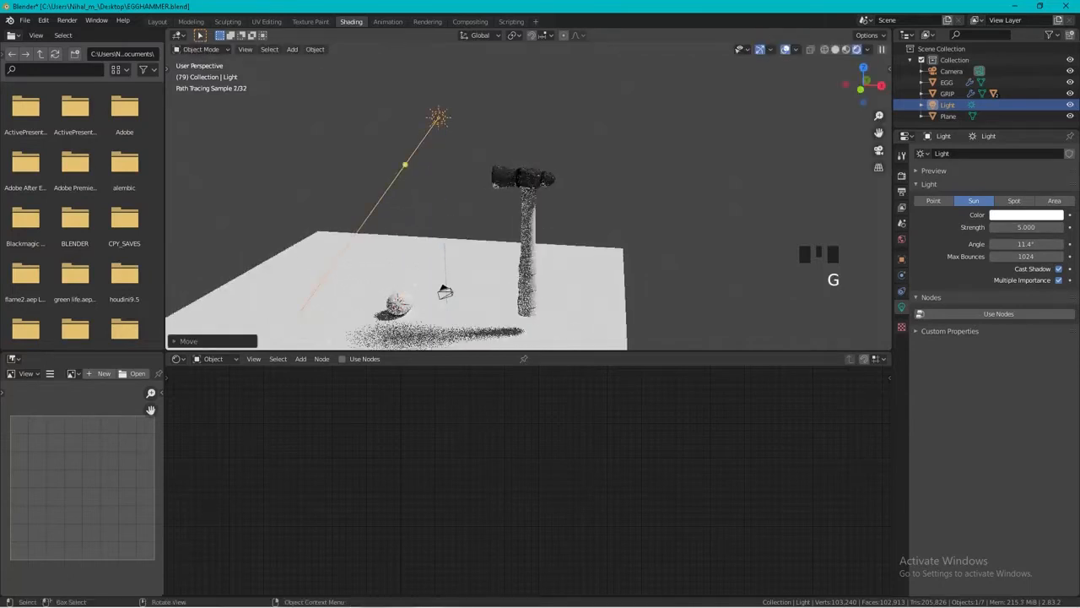
pyautogui.moveTo(405, 165); pyautogui.dragTo(639, 277)
pyautogui.moveTo(639, 278); pyautogui.dragTo(711, 296, button='middle')
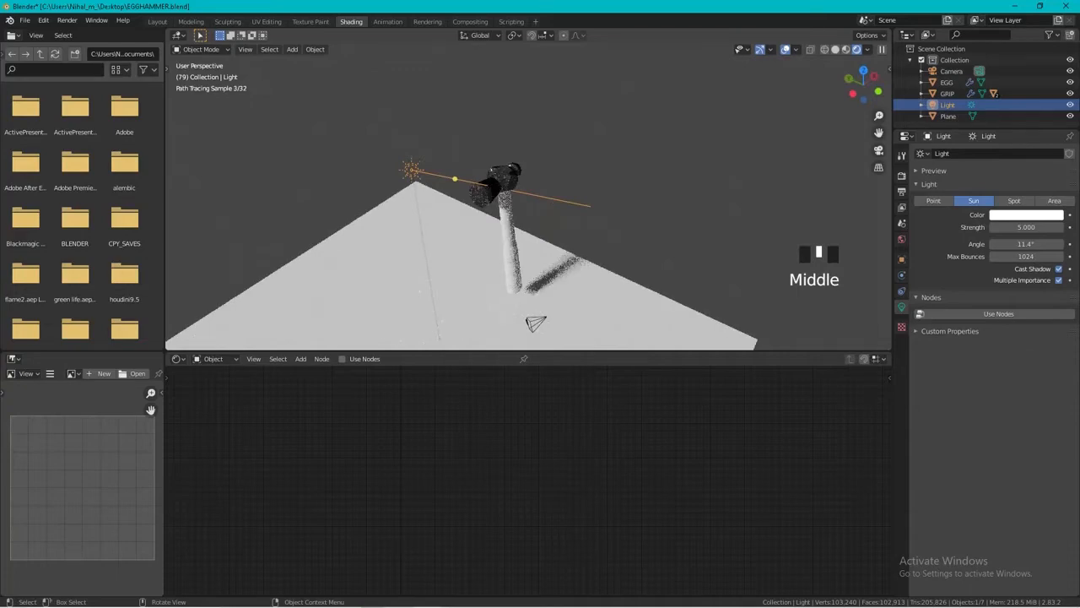
# Set the sun light's strength to 4.3 and re-aim its direction while checking the metal on the hammer head.
pyautogui.scroll(4, 452, 141)
pyautogui.scroll(2, 451, 141)
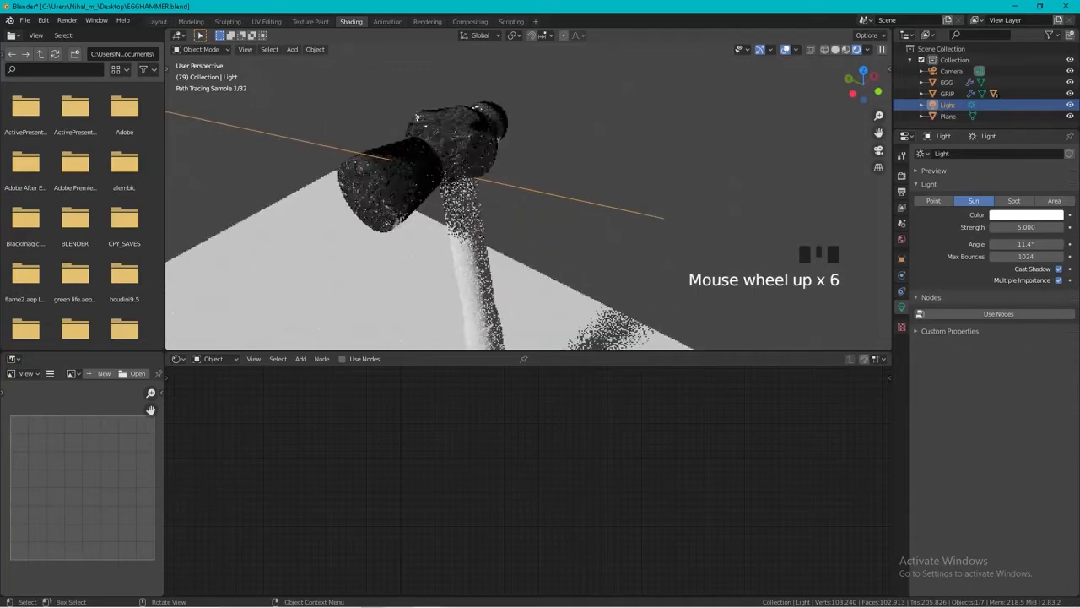
pyautogui.moveTo(451, 141); pyautogui.dragTo(397, 117, button='middle')
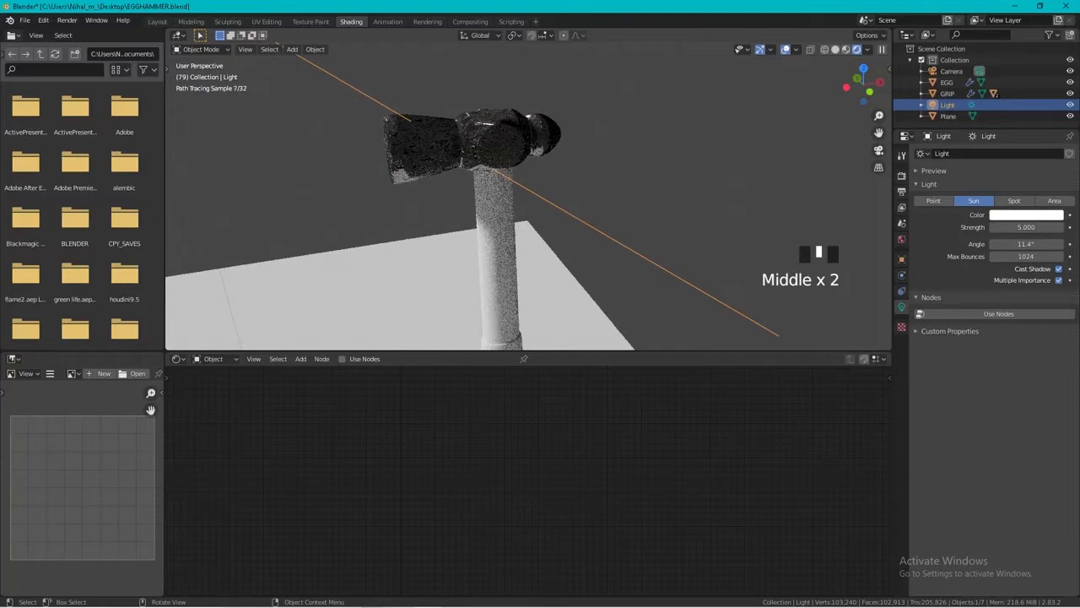
pyautogui.scroll(-3, 529, 198)
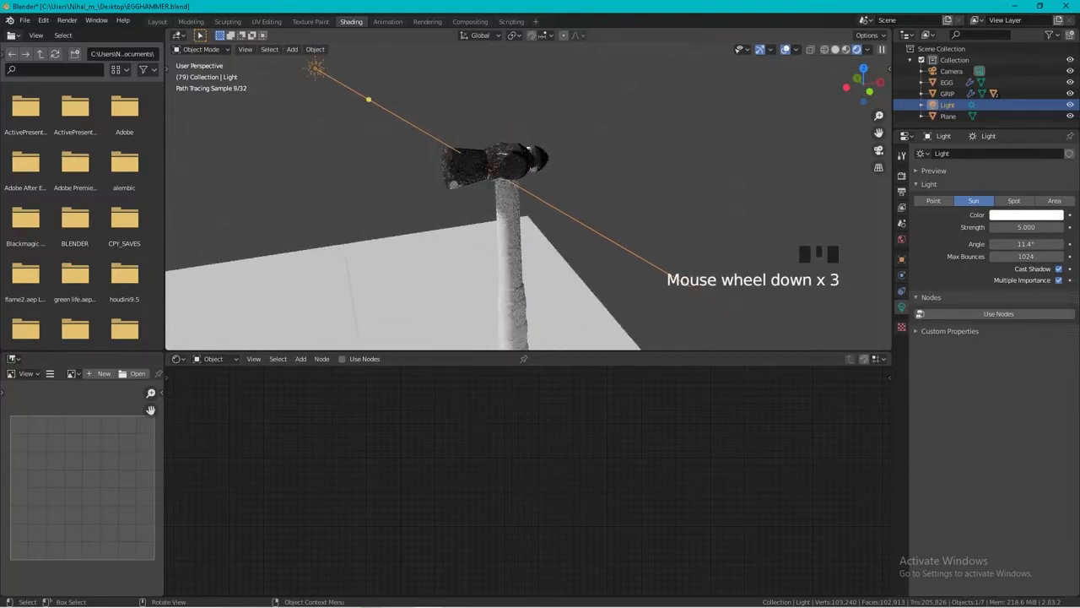
pyautogui.moveTo(1026, 227); pyautogui.dragTo(1013, 227)
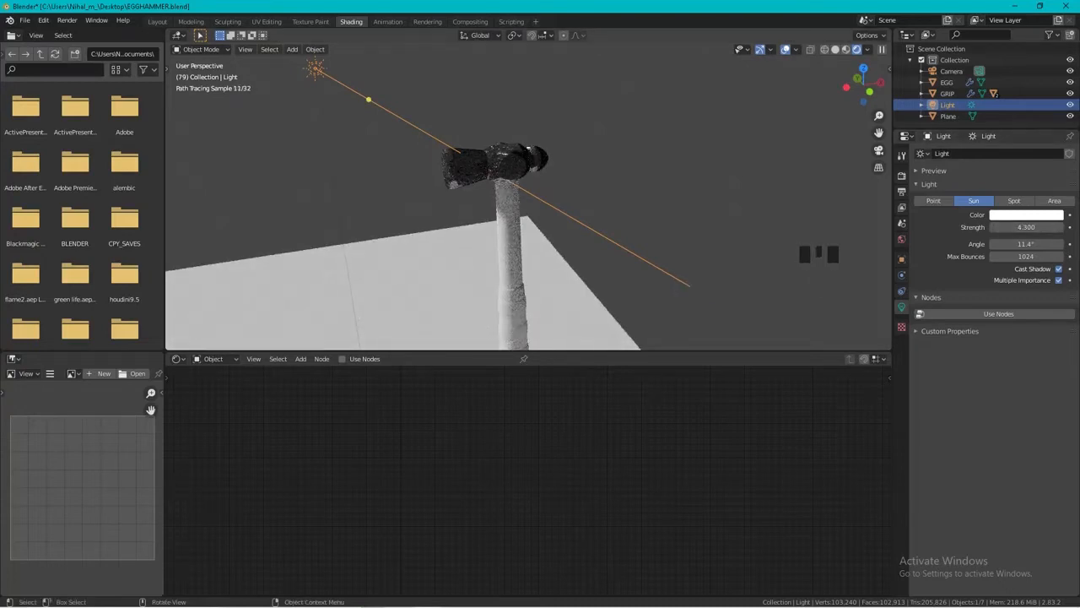
pyautogui.moveTo(368, 99); pyautogui.dragTo(289, 145)
# Add a Mapping node to the hammer head's material, in front of the uppermost Image Texture node.
pyautogui.moveTo(453, 152); pyautogui.dragTo(578, 172, button='middle')
pyautogui.scroll(2, 578, 172)
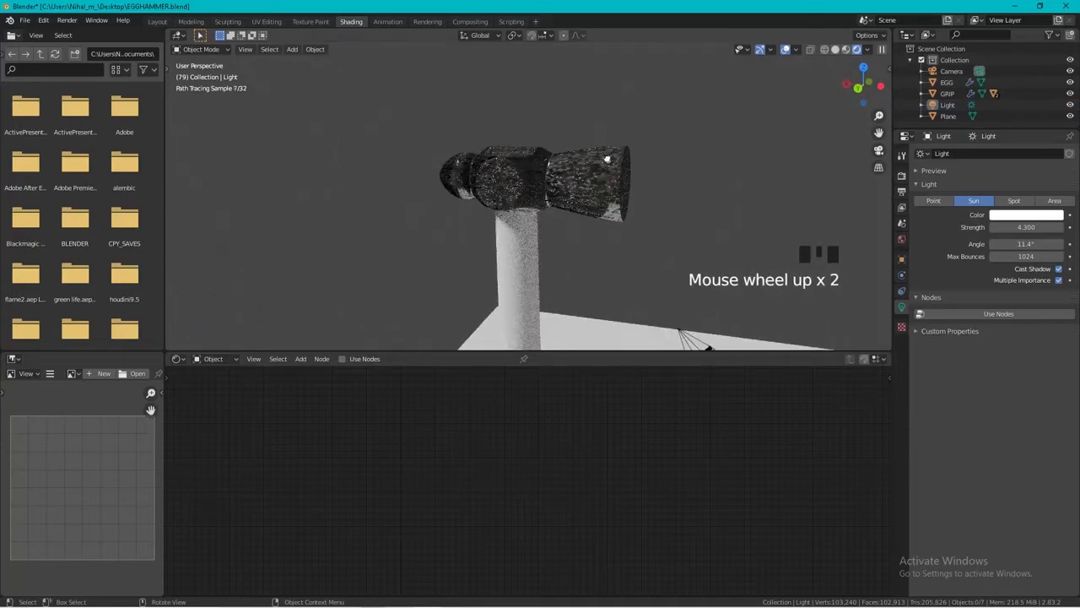
pyautogui.click(608, 161)
pyautogui.click(301, 358)
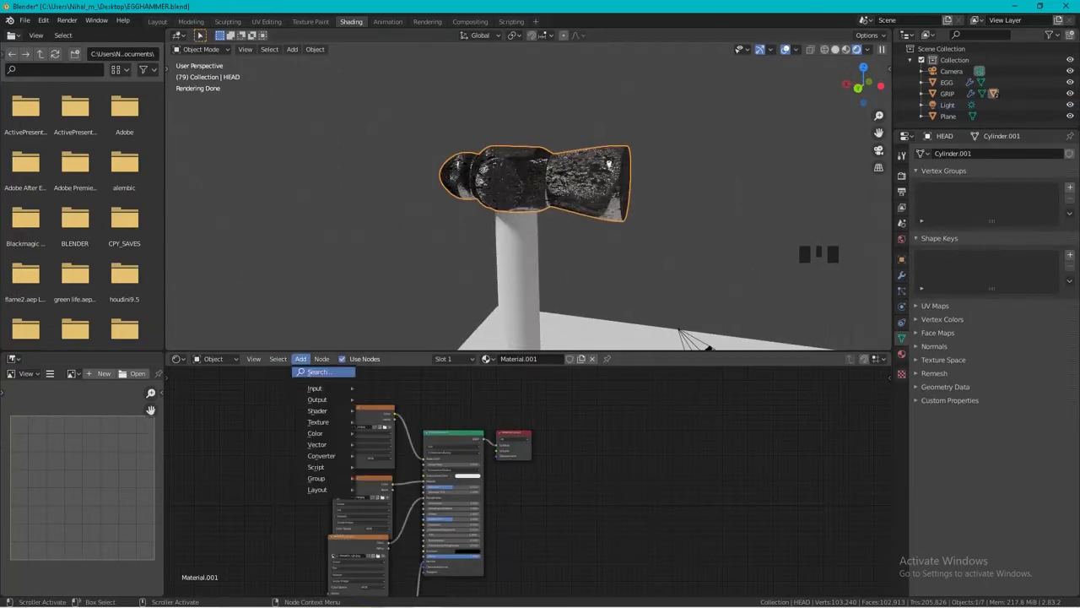
pyautogui.click(316, 388)
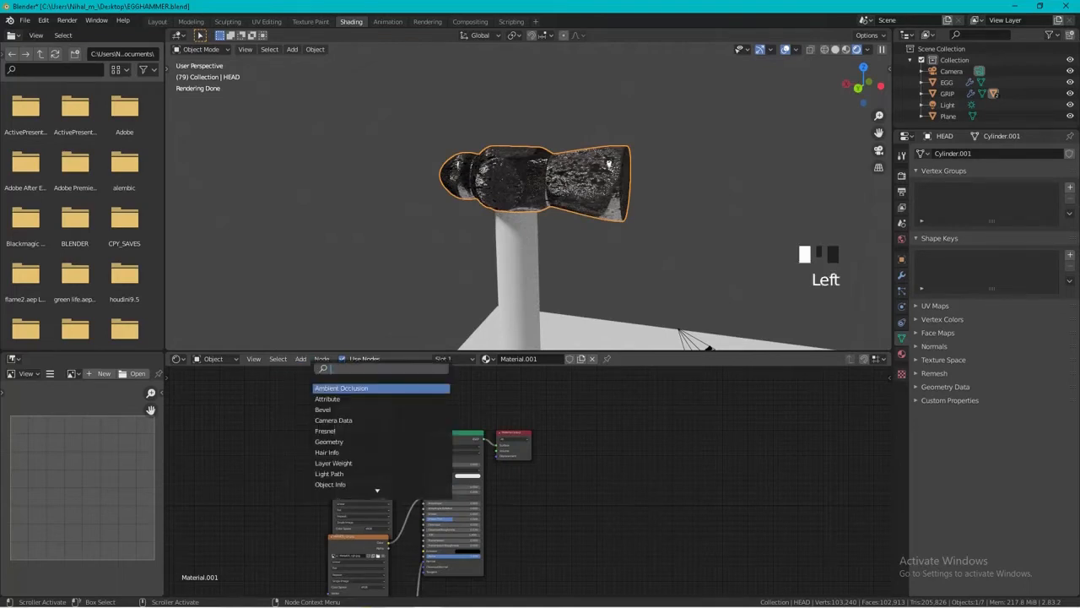
pyautogui.write('MAP')
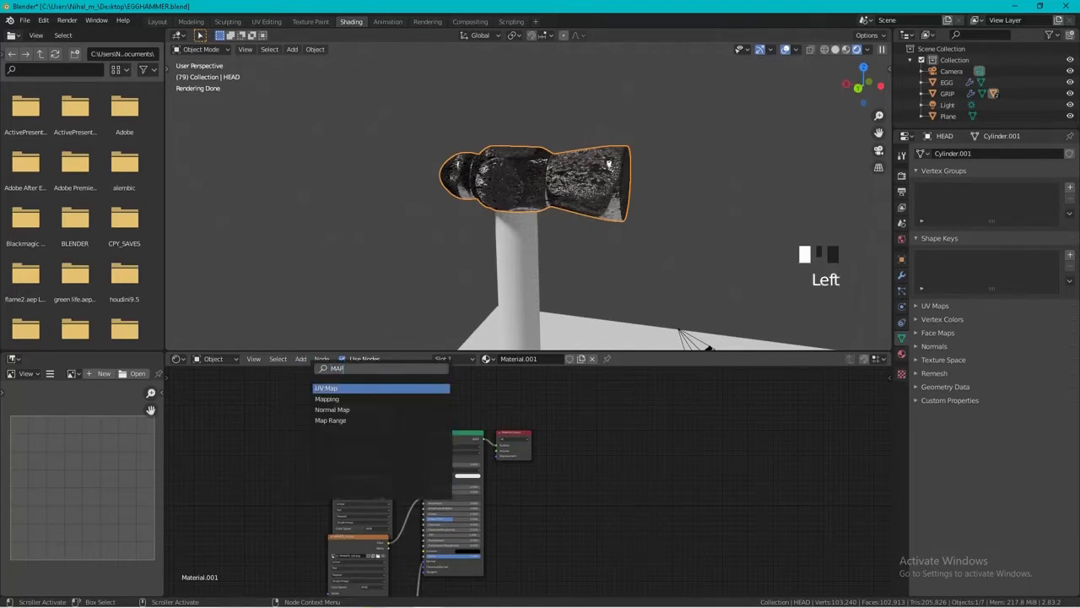
pyautogui.press('Down')
pyautogui.press('Return')
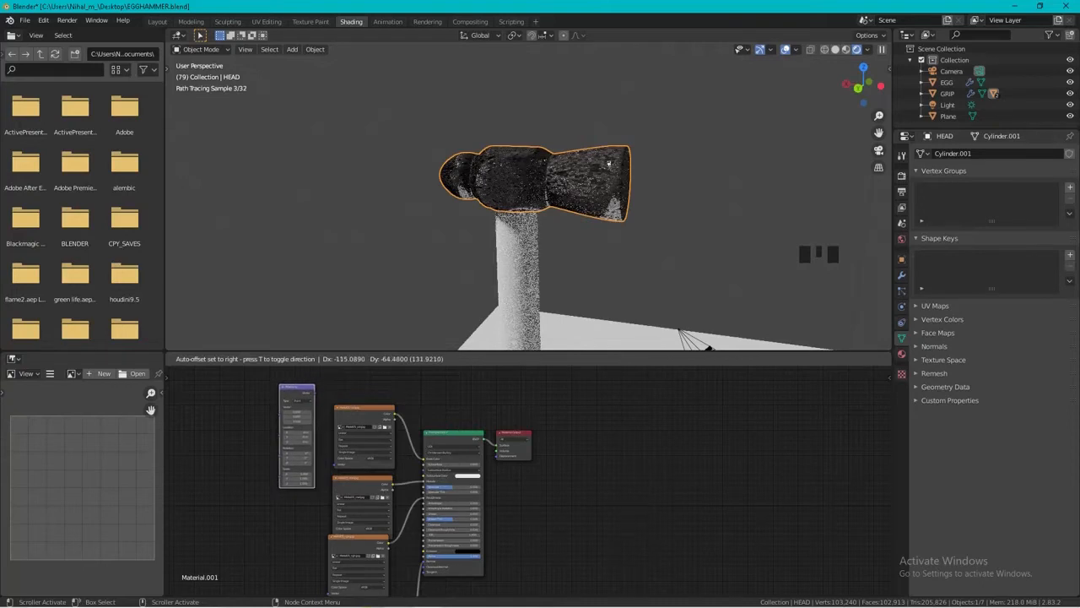
pyautogui.click(270, 389)
# Add a Texture Coordinate node before the Mapping node and connect its Generated output to the Mapping node's Vector input.
pyautogui.hotkey('shift', 'a')
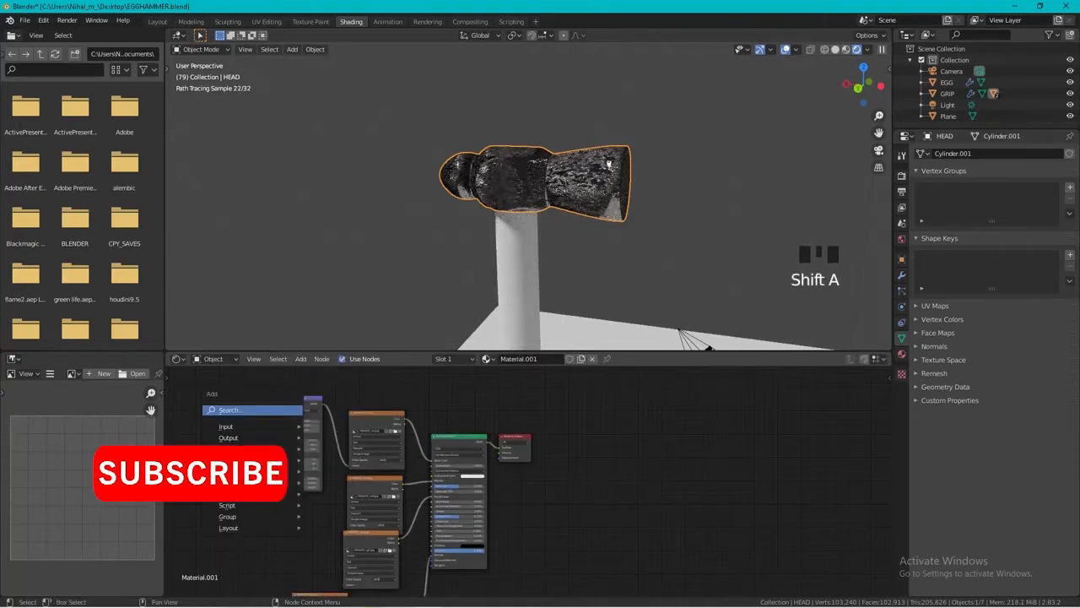
pyautogui.write('TEW')
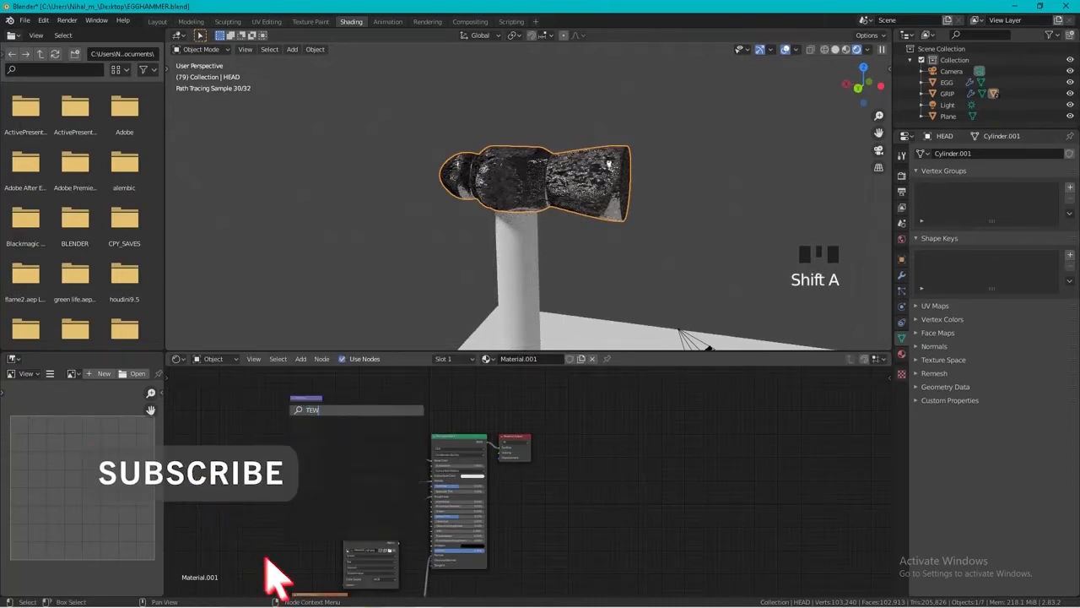
pyautogui.press('BackSpace')
pyautogui.press('BackSpace')
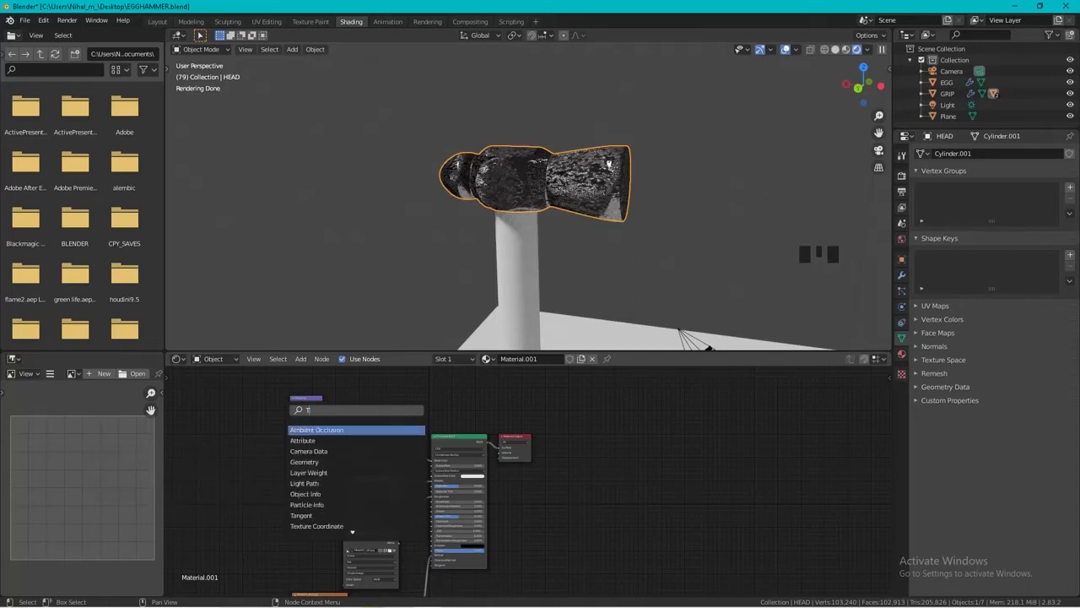
pyautogui.write('EXT')
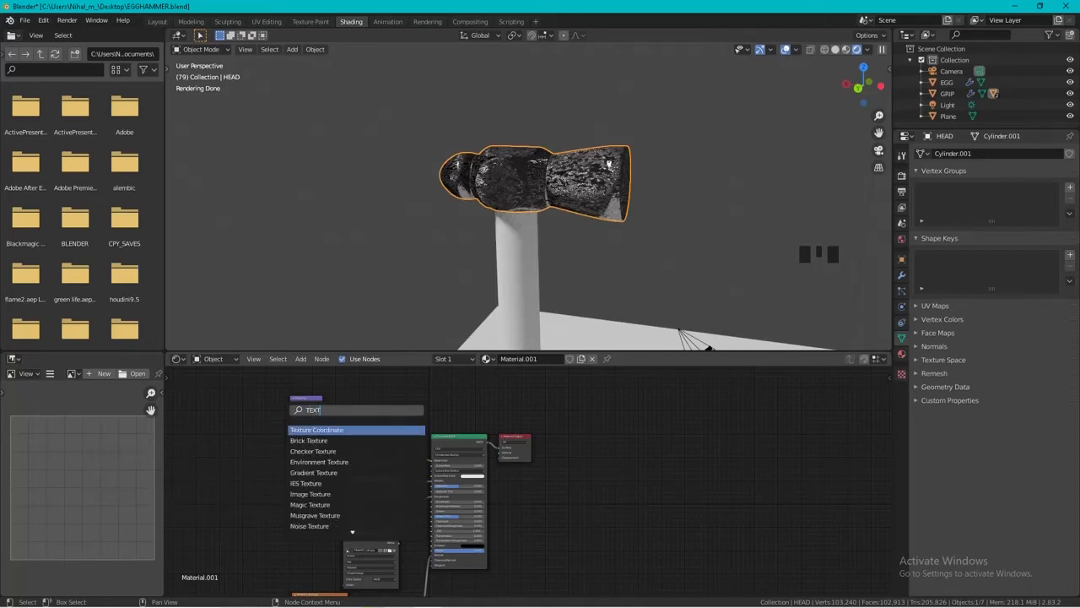
pyautogui.press('Return')
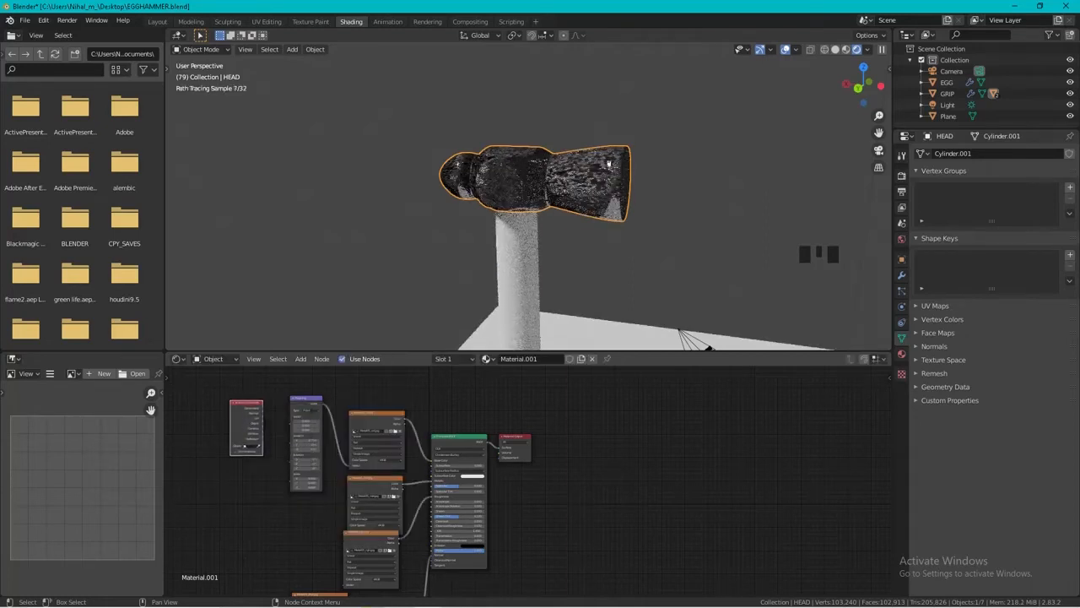
pyautogui.scroll(2, 523, 473)
pyautogui.moveTo(218, 396); pyautogui.dragTo(251, 428)
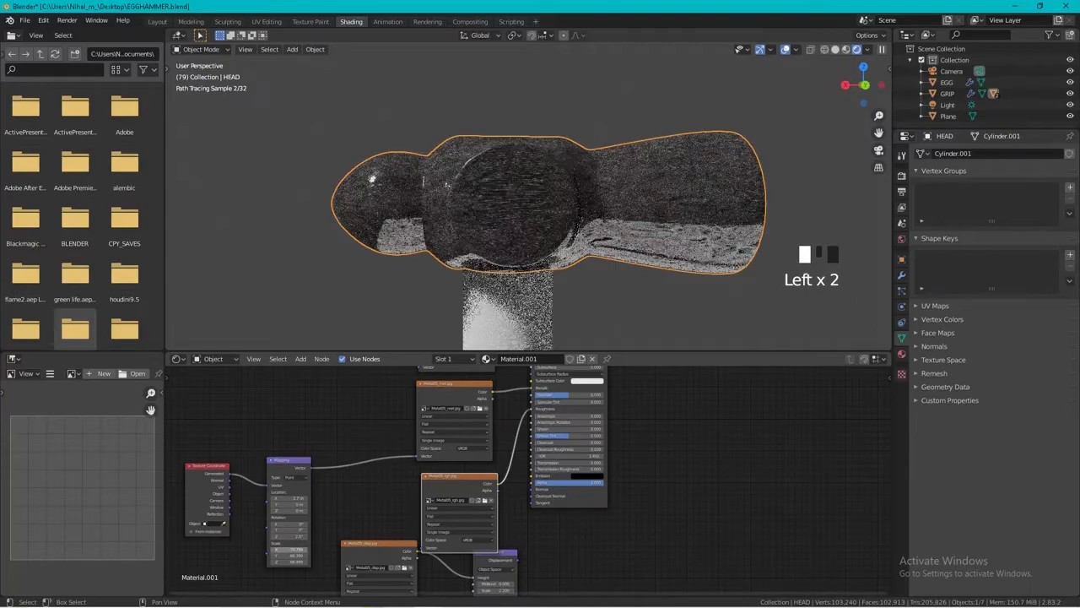
# Set the Mapping node's X, Y and Z scale equally to about 187 and switch the Displacement node to World Space.
pyautogui.moveTo(290, 550); pyautogui.dragTo(58, 562)
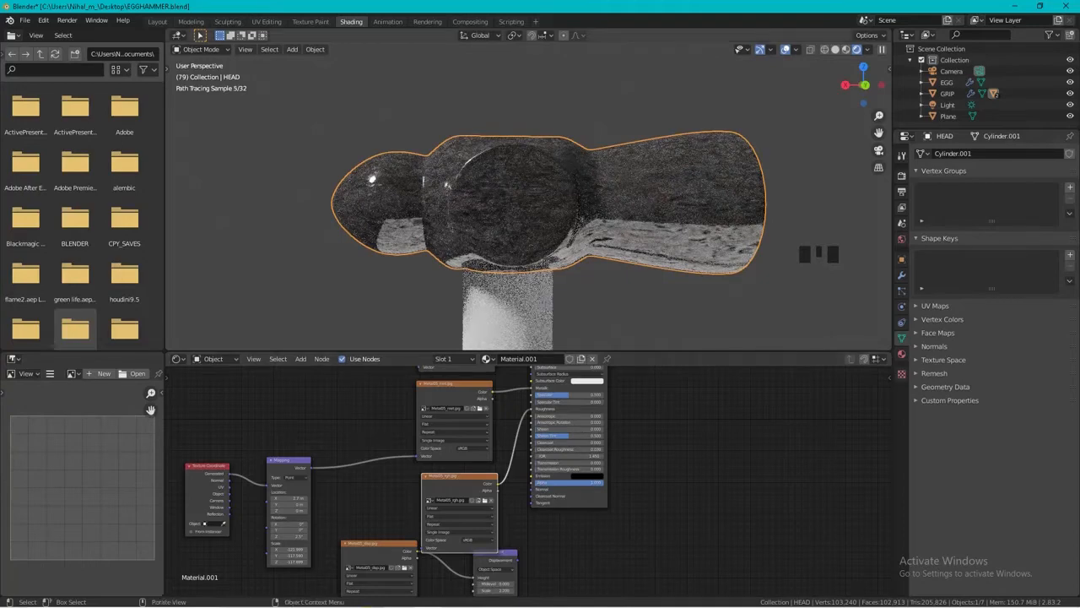
pyautogui.moveTo(290, 549); pyautogui.dragTo(290, 551)
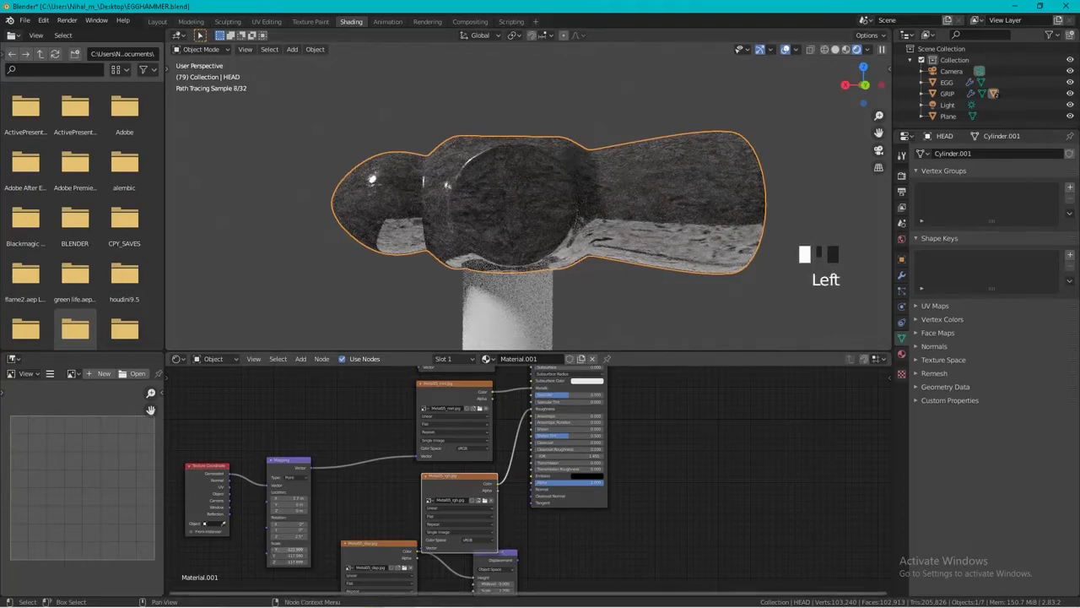
pyautogui.press('Return')
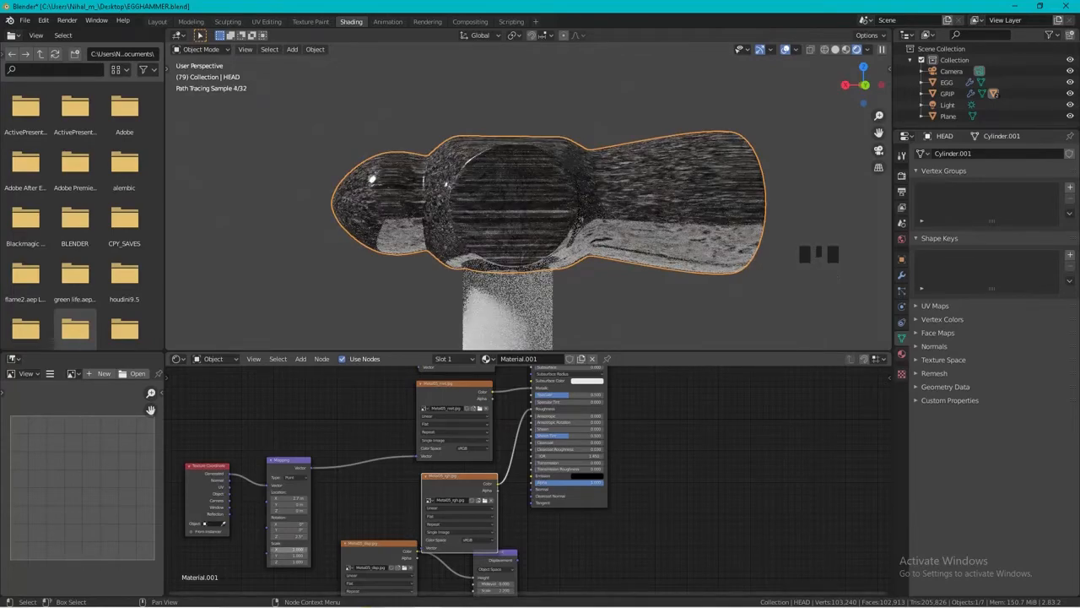
pyautogui.moveTo(289, 550); pyautogui.dragTo(863, 561)
pyautogui.click(437, 462)
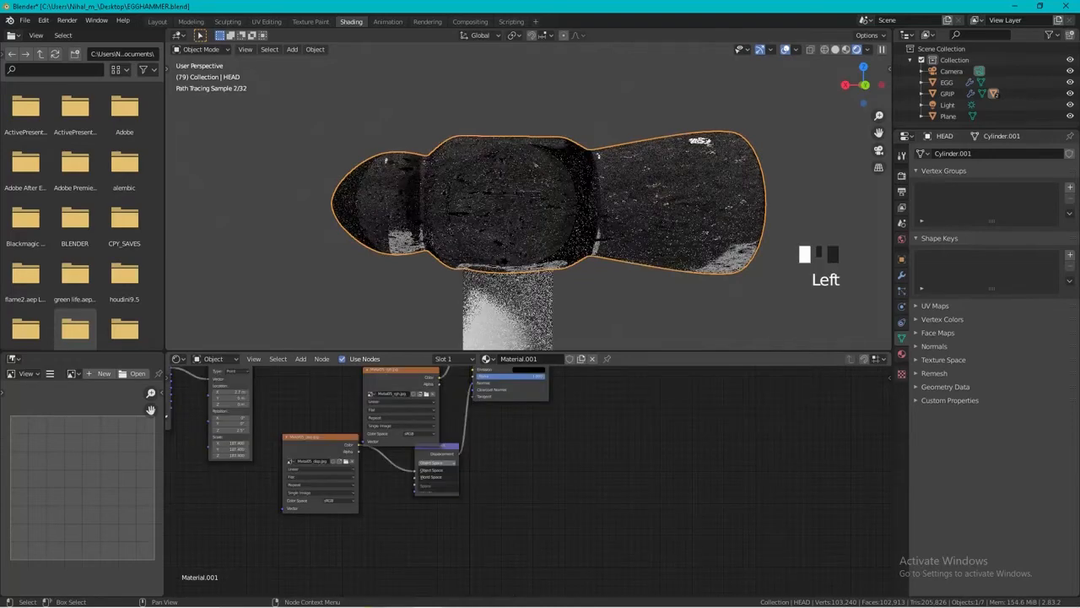
pyautogui.click(437, 477)
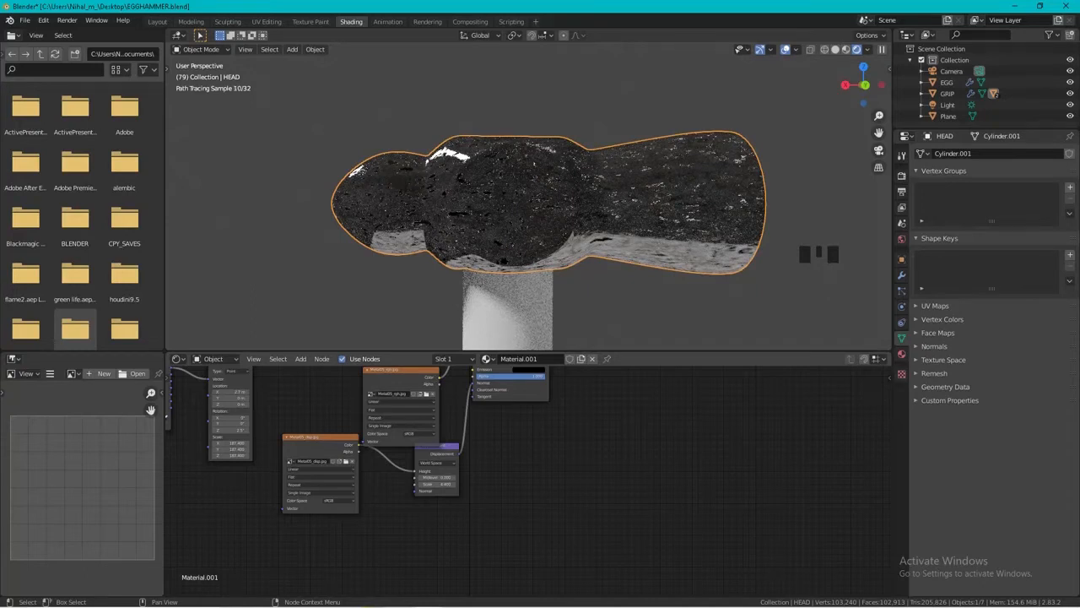
# Copy all the nodes of the hammer head's material, including the image textures, Mapping and Texture Coordinate nodes.
pyautogui.scroll(-5, 405, 439)
pyautogui.keyDown('shift'); pyautogui.moveTo(405, 439); pyautogui.dragTo(422, 508, button='middle'); pyautogui.keyUp('shift')
pyautogui.scroll(-1, 421, 507)
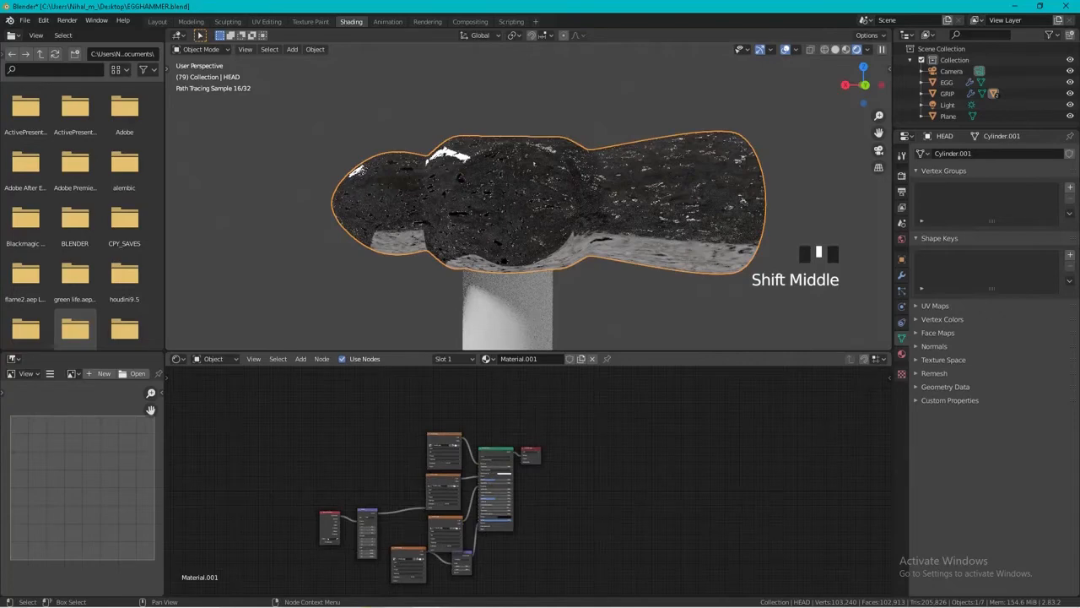
pyautogui.press('a')
pyautogui.rightClick(388, 434)
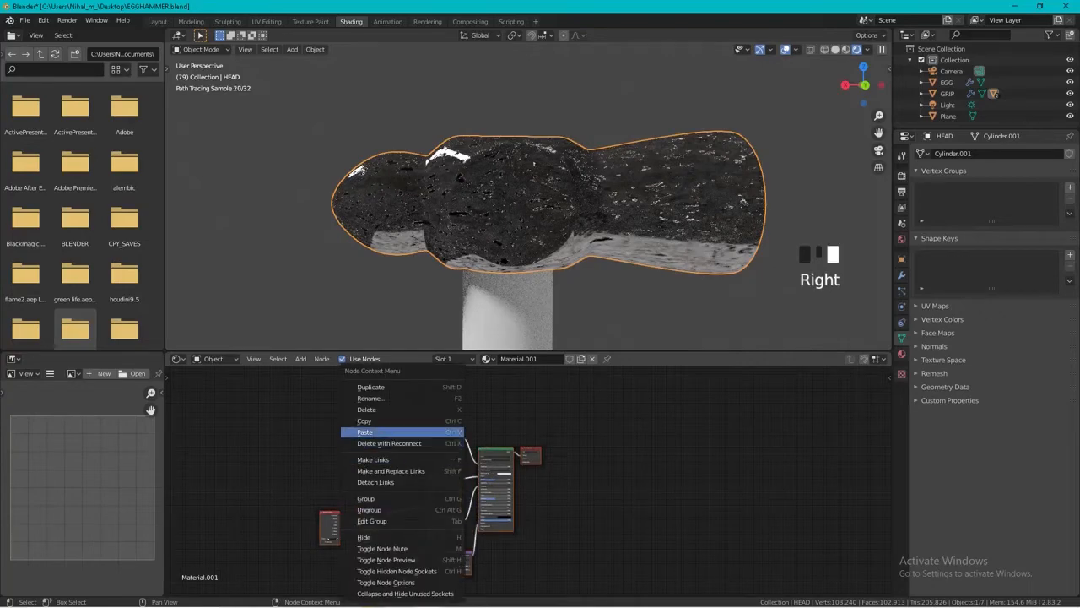
pyautogui.keyDown('shift'); pyautogui.moveTo(421, 506); pyautogui.dragTo(422, 508, button='middle'); pyautogui.keyUp('shift')
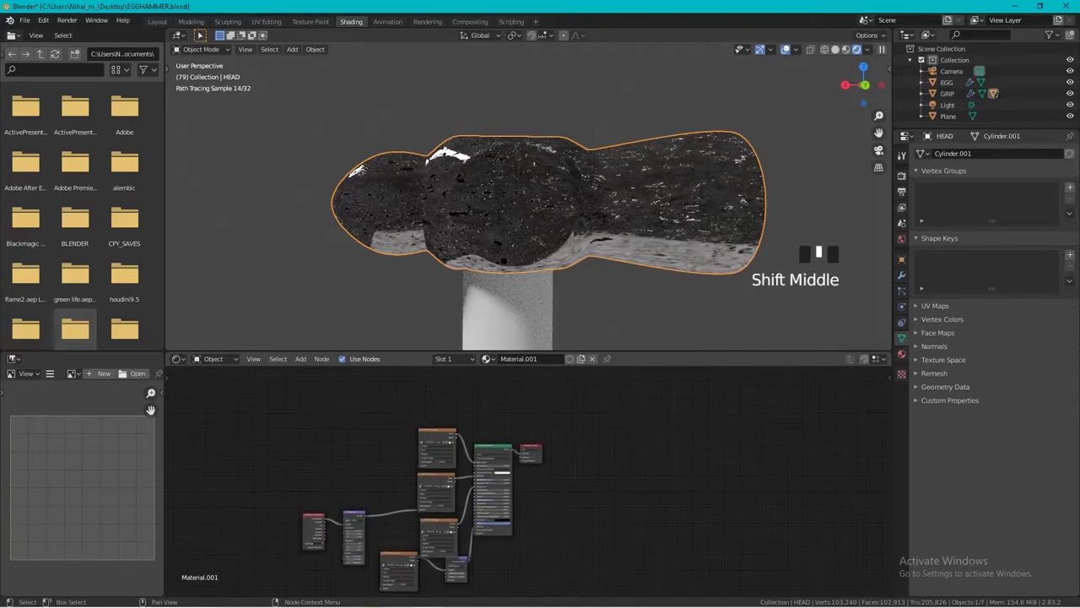
pyautogui.press('a')
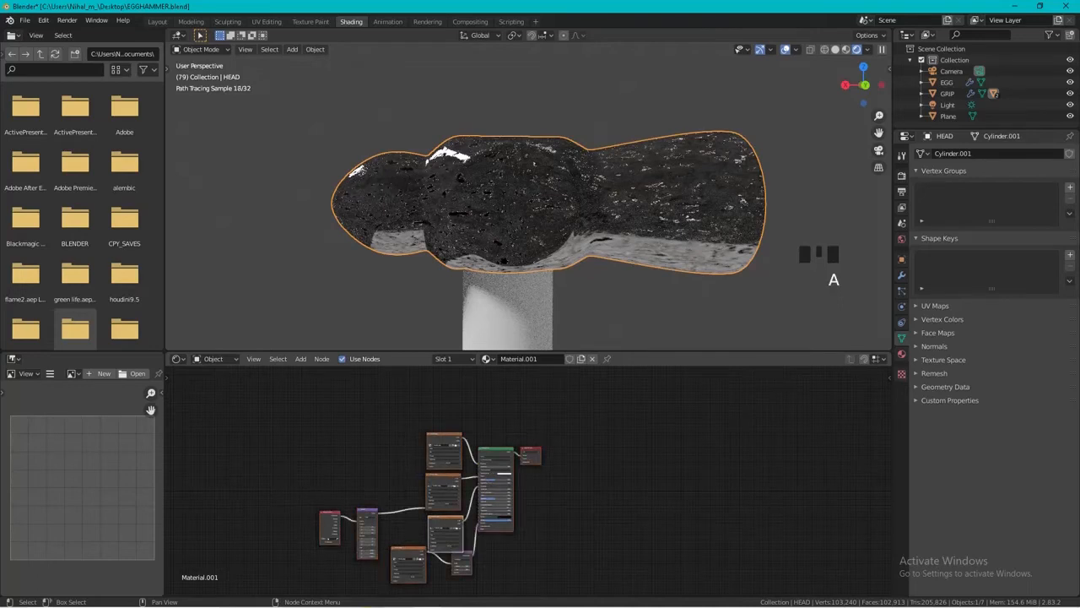
pyautogui.rightClick(388, 439)
# Create a new material for the hammer's METAL GRIP shaft and replace its default nodes with the copied metal node setup.
pyautogui.click(506, 308)
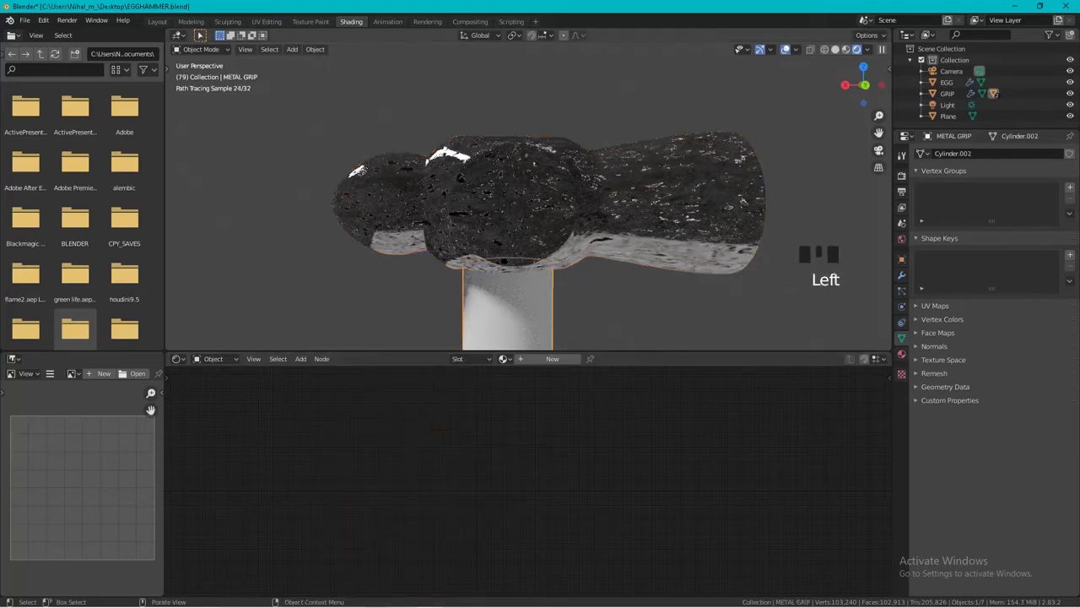
pyautogui.rightClick(418, 413)
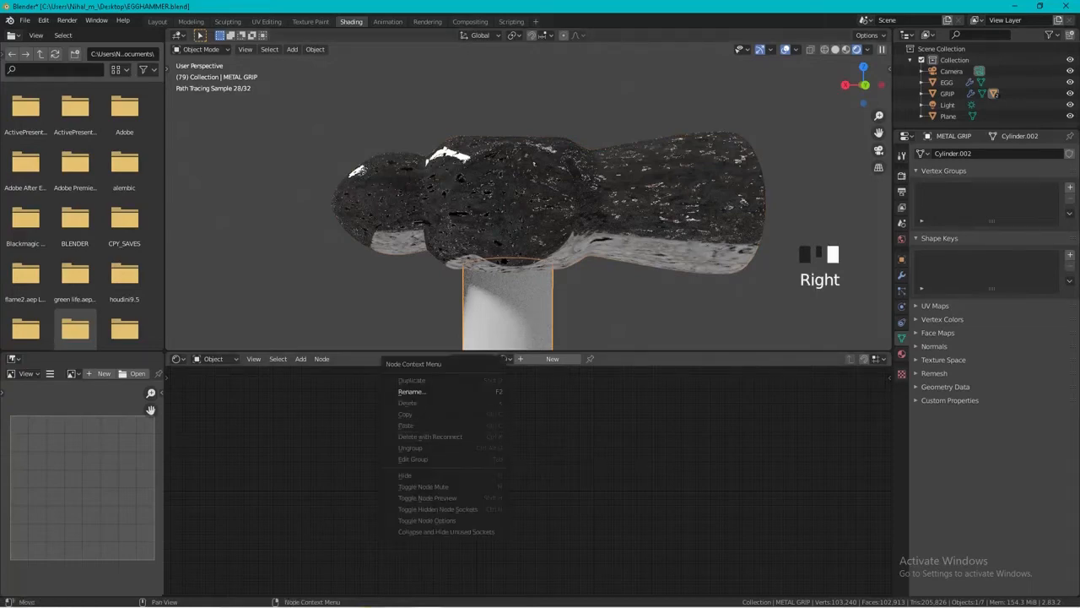
pyautogui.click(552, 358)
pyautogui.moveTo(469, 428); pyautogui.dragTo(544, 481)
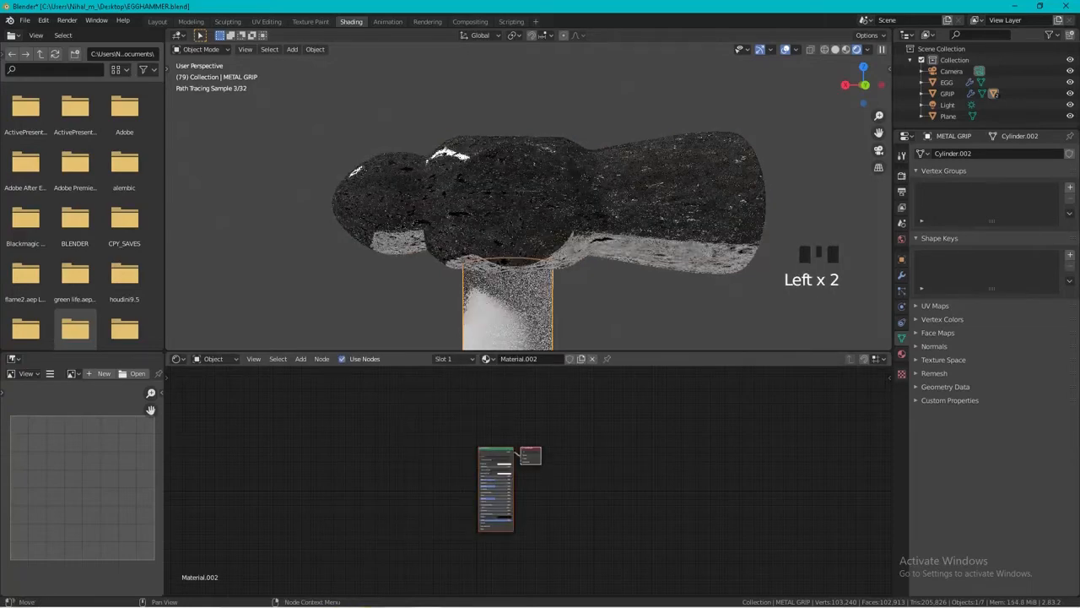
pyautogui.rightClick(529, 476)
pyautogui.click(529, 487)
pyautogui.scroll(-4, 528, 481)
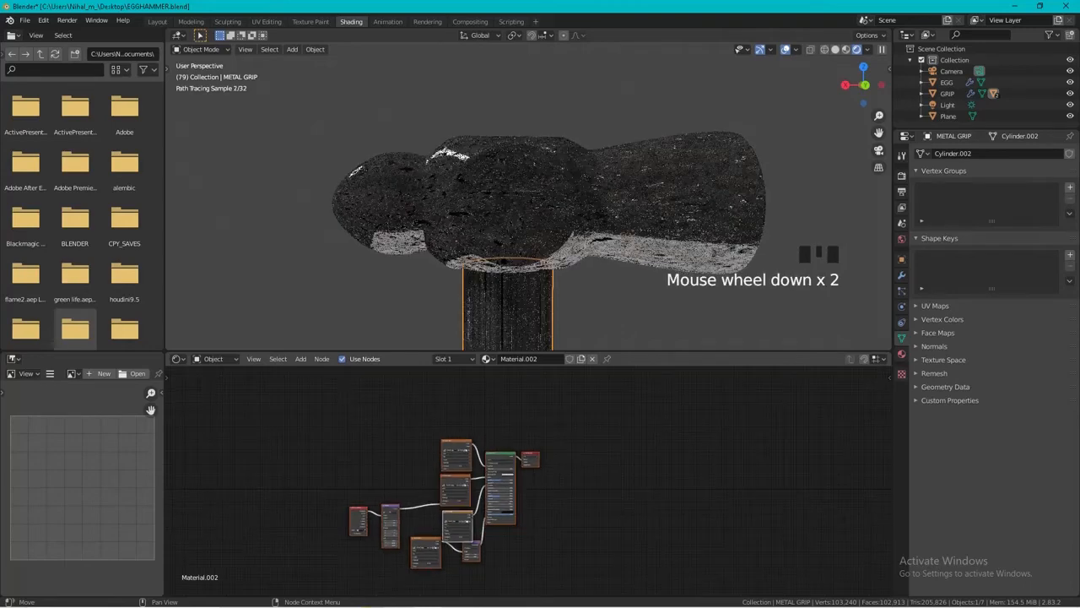
# Create a new material for the hammer's lower GRIP and darken its Base Color to a near-black grey.
pyautogui.moveTo(557, 262); pyautogui.dragTo(475, 135, button='middle')
pyautogui.scroll(-7, 474, 258)
pyautogui.click(483, 261)
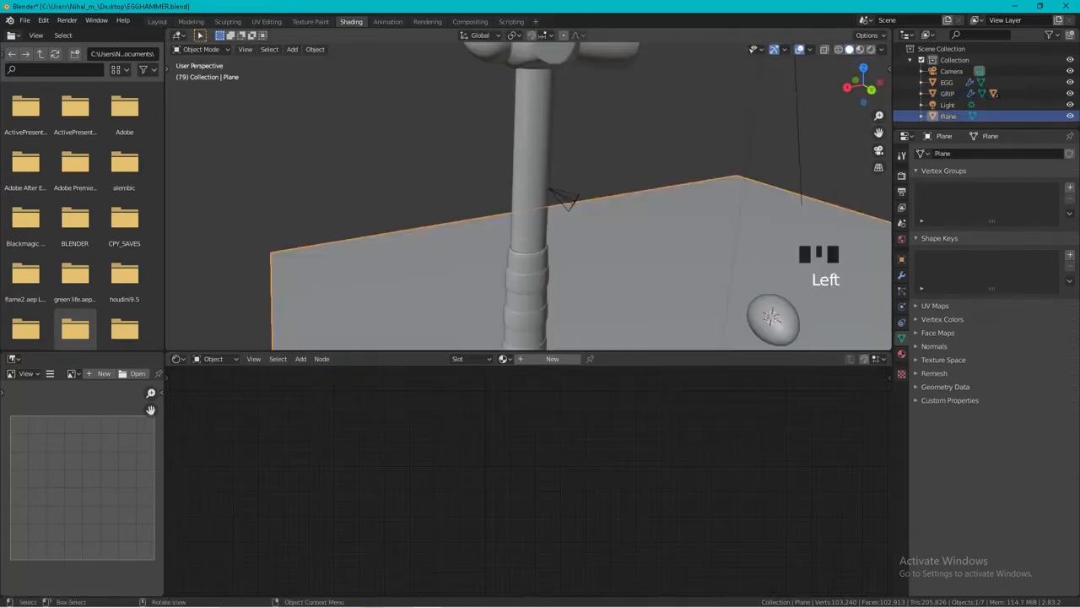
pyautogui.click(527, 291)
pyautogui.click(552, 358)
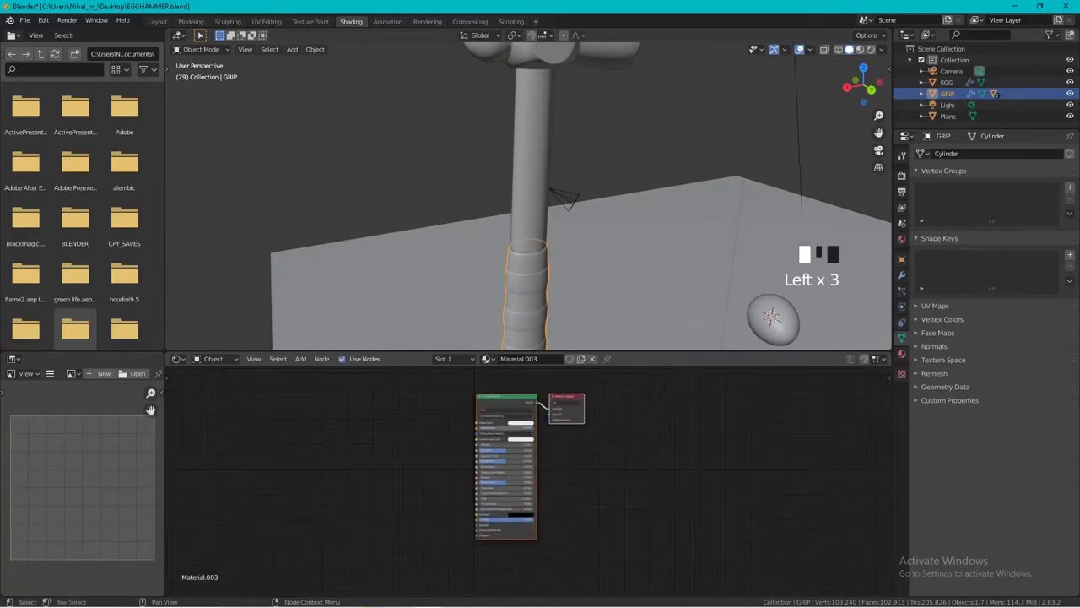
pyautogui.click(520, 421)
pyautogui.moveTo(551, 354); pyautogui.dragTo(551, 380)
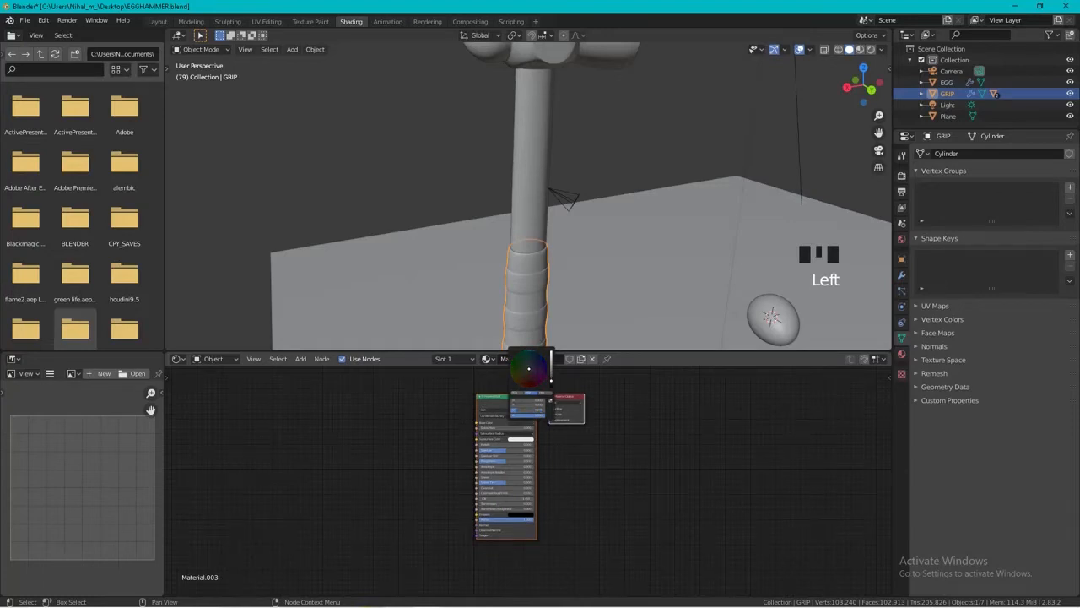
# Set the grip material's Metallic to about 0.1, Roughness to about 0.85 and Specular close to zero, and check it in rendered shading.
pyautogui.click(860, 49)
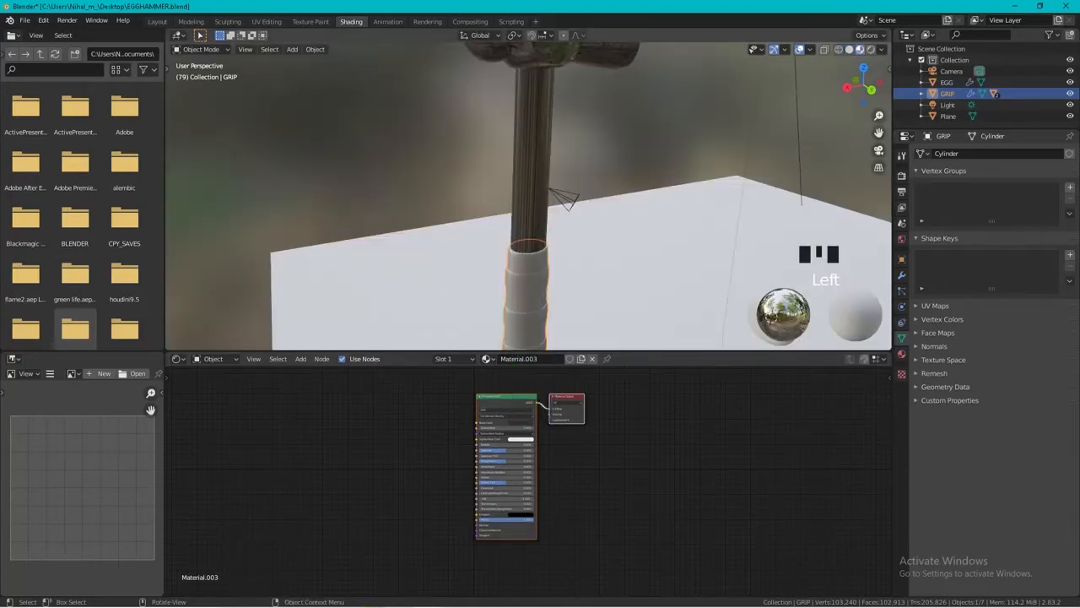
pyautogui.scroll(2, 528, 483)
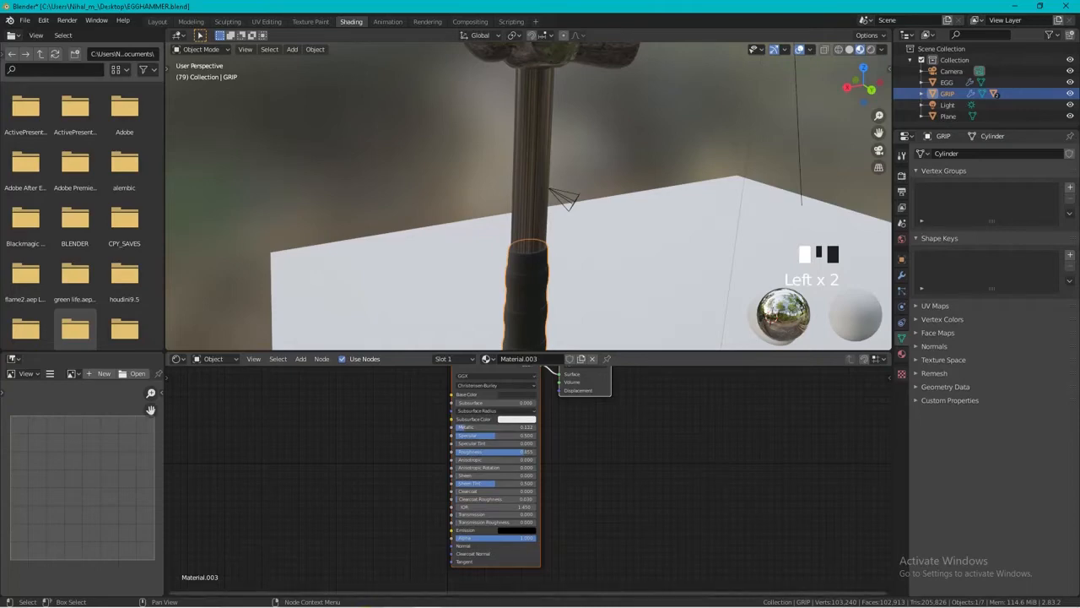
pyautogui.moveTo(498, 436); pyautogui.dragTo(460, 436)
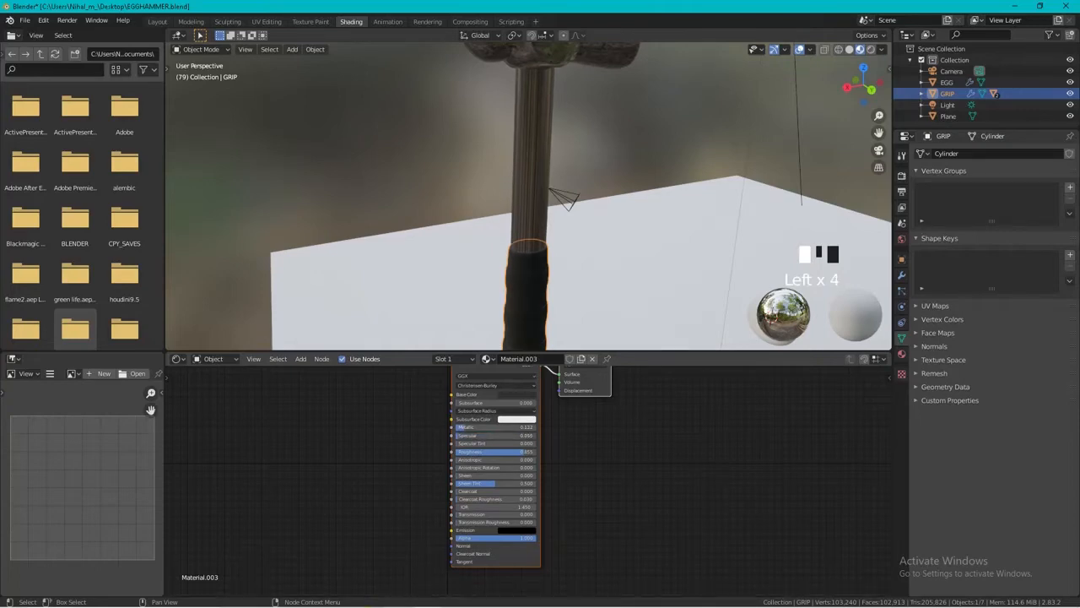
pyautogui.moveTo(523, 219); pyautogui.dragTo(581, 219, button='middle')
pyautogui.click(871, 50)
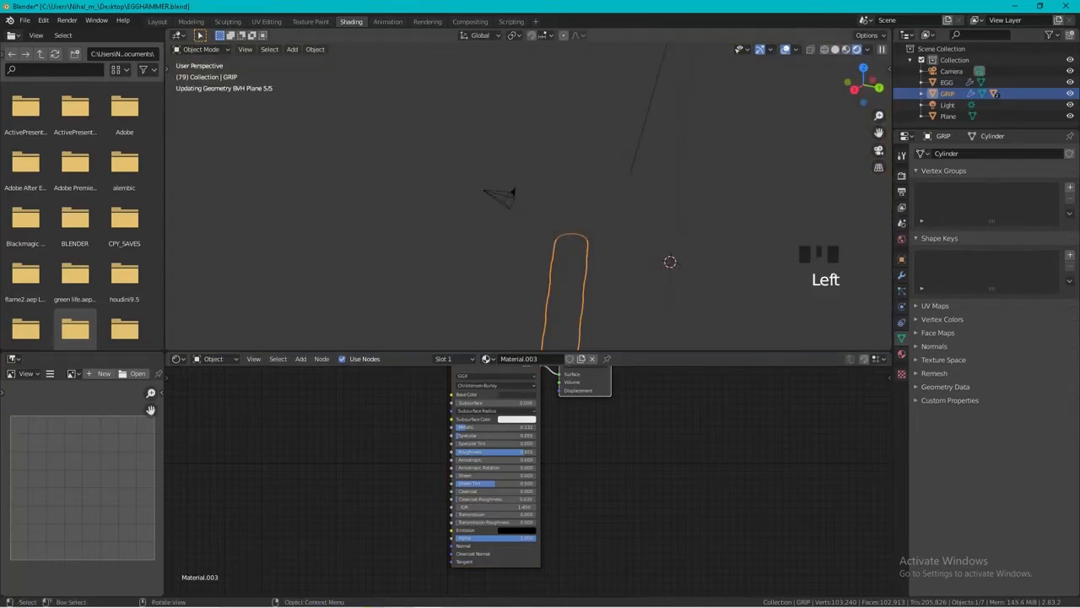
pyautogui.moveTo(498, 211); pyautogui.dragTo(678, 243, button='middle')
pyautogui.scroll(-2, 678, 243)
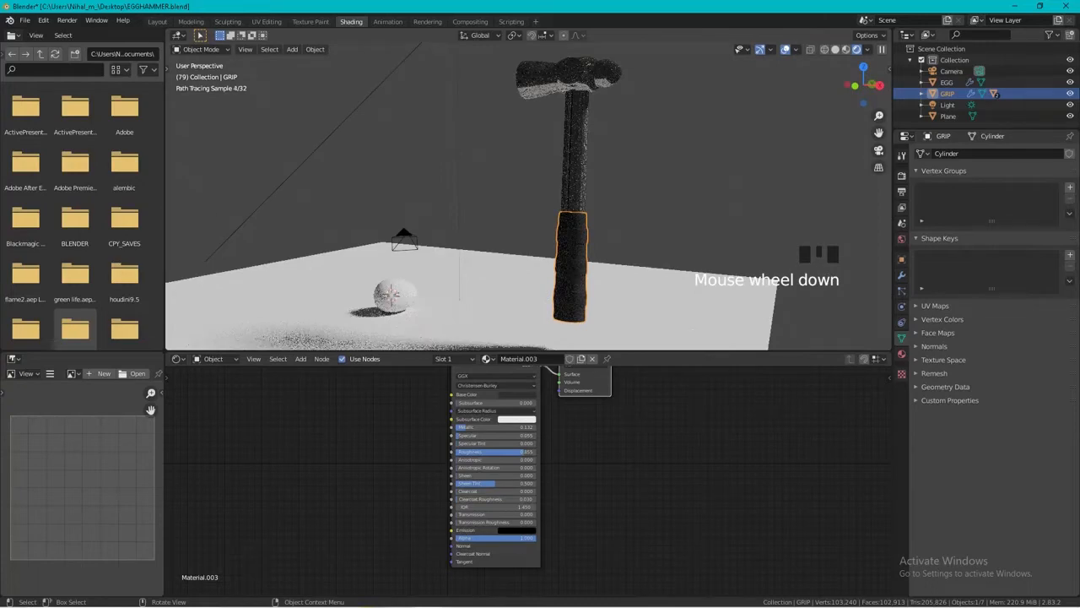
# Give the egg a new material with Roughness about 0.89, Specular about 0.44 and slightly raised Metallic.
pyautogui.click(393, 296)
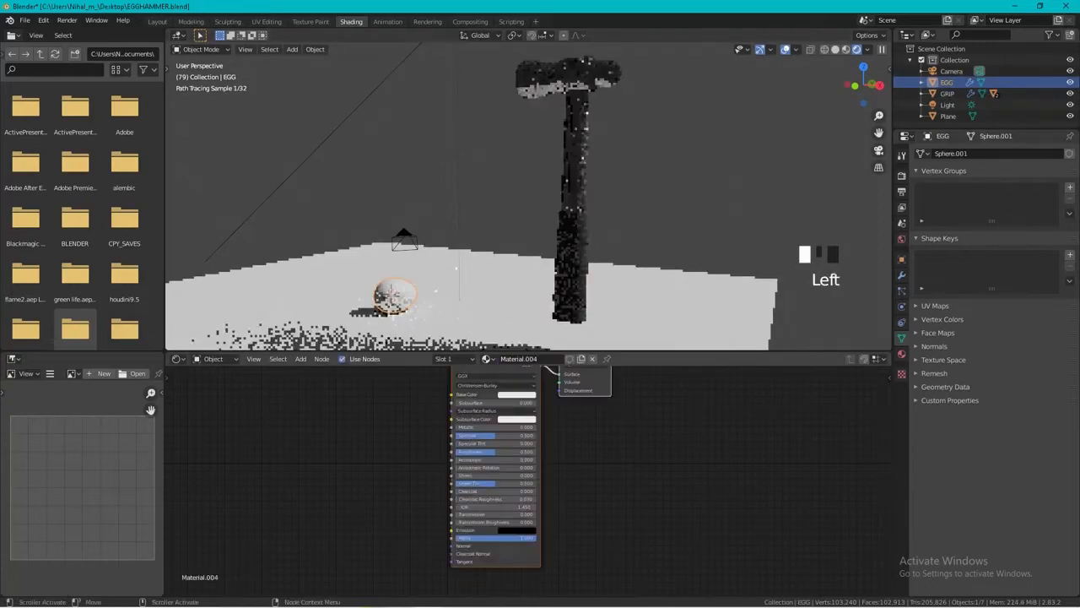
pyautogui.moveTo(495, 451); pyautogui.dragTo(526, 452)
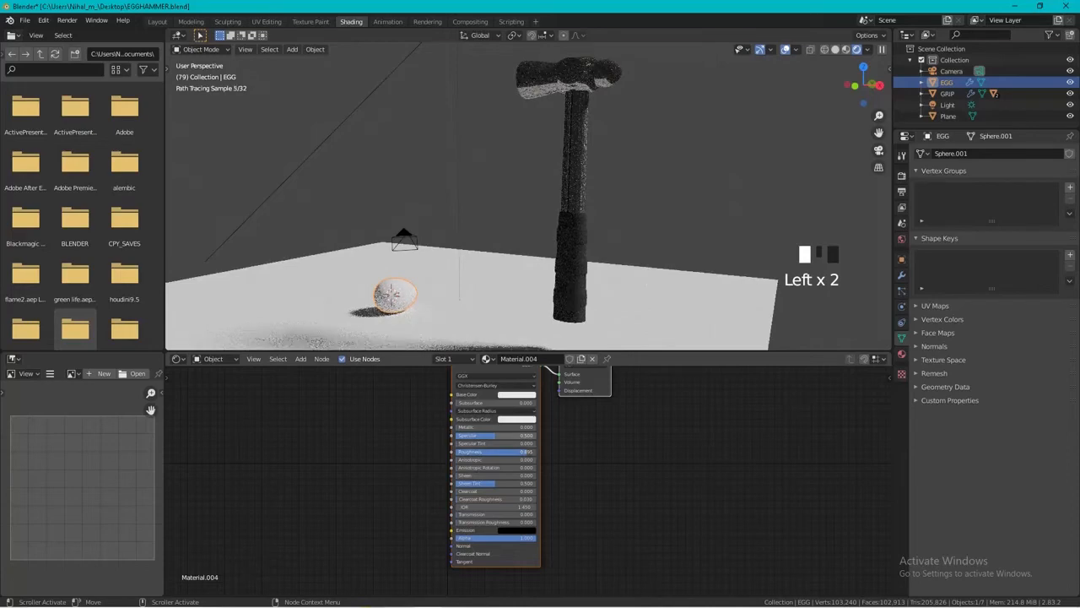
pyautogui.moveTo(487, 435); pyautogui.dragTo(508, 427)
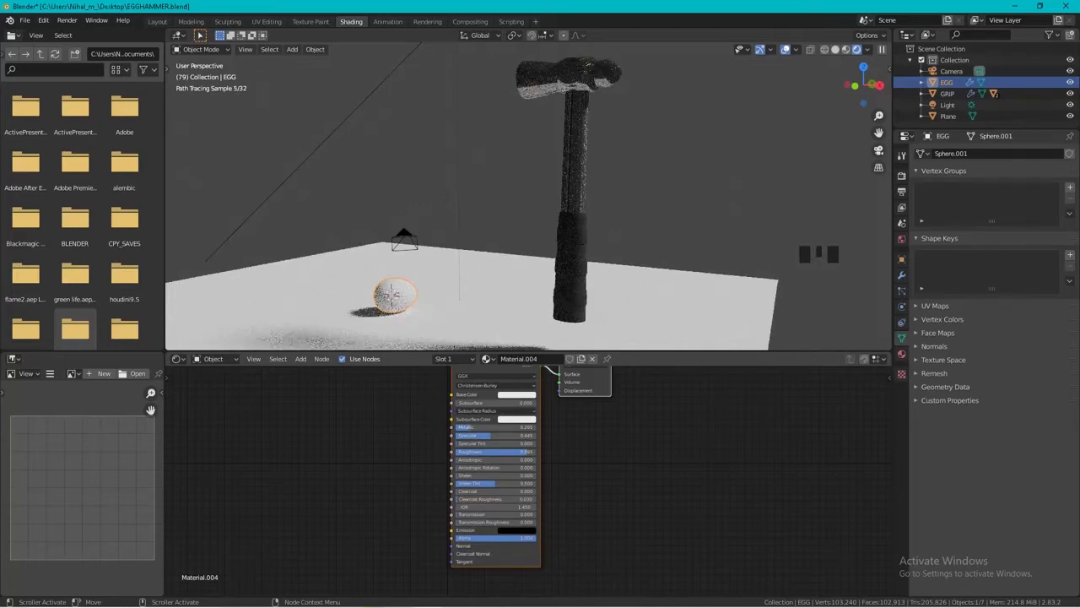
# Create a new material for the floor plane and add an Image Texture node beside its Principled BSDF.
pyautogui.click(499, 307)
pyautogui.click(552, 358)
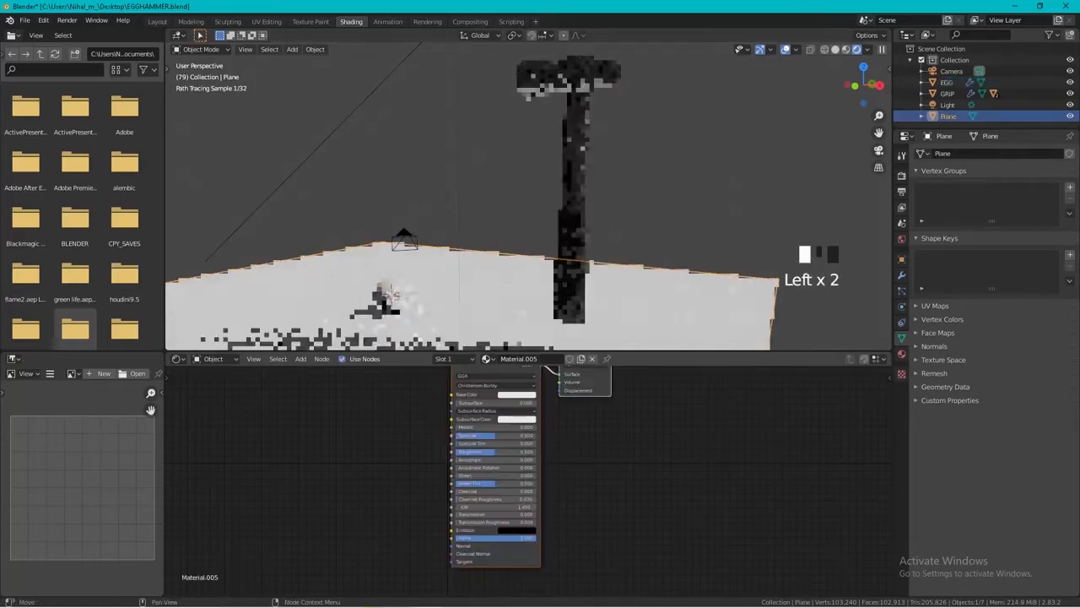
pyautogui.scroll(-2, 525, 482)
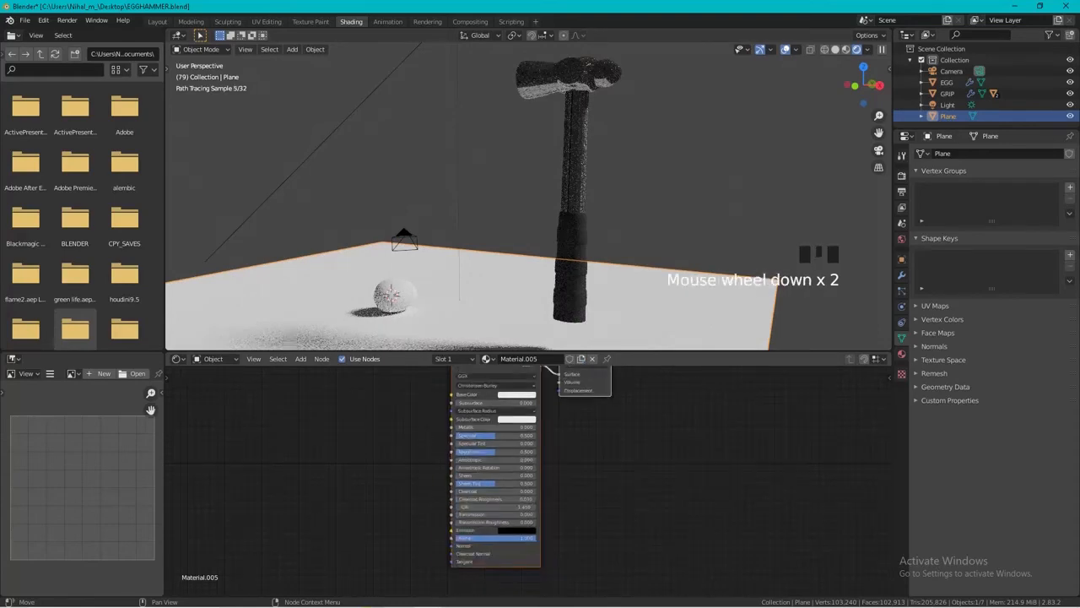
pyautogui.scroll(3, 525, 482)
pyautogui.keyDown('shift'); pyautogui.moveTo(253, 390); pyautogui.dragTo(320, 449, button='middle'); pyautogui.keyUp('shift')
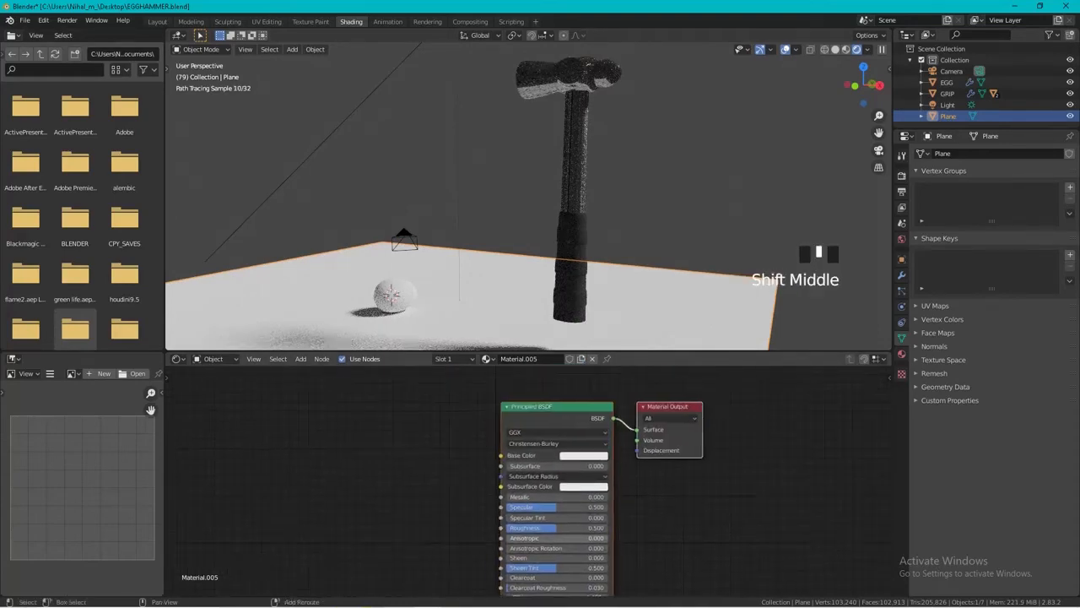
pyautogui.scroll(-1, 321, 449)
pyautogui.hotkey('shift', 'a')
pyautogui.click(321, 449)
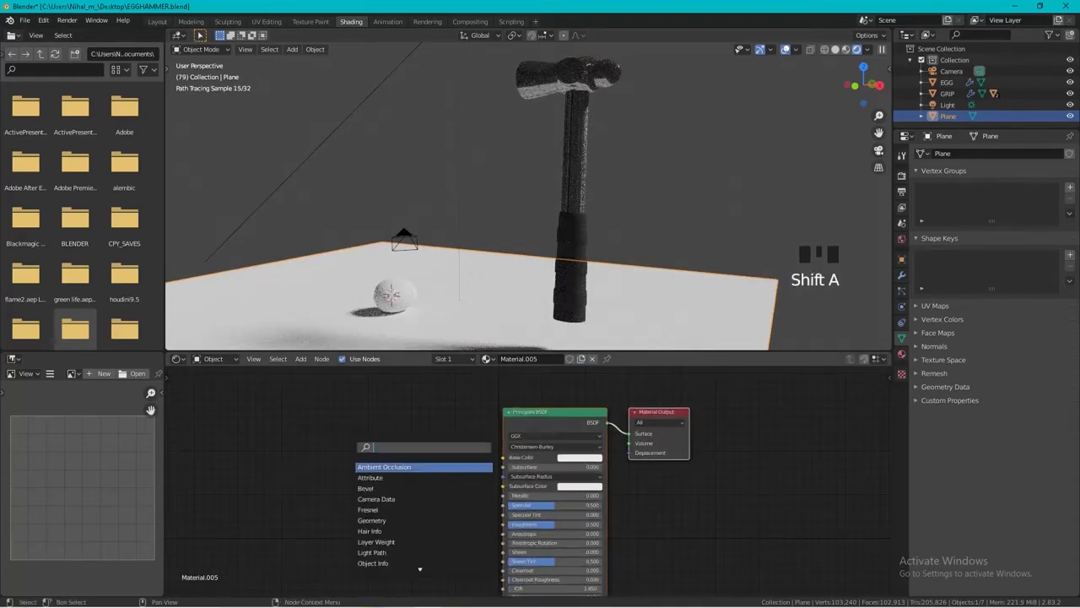
pyautogui.write('im')
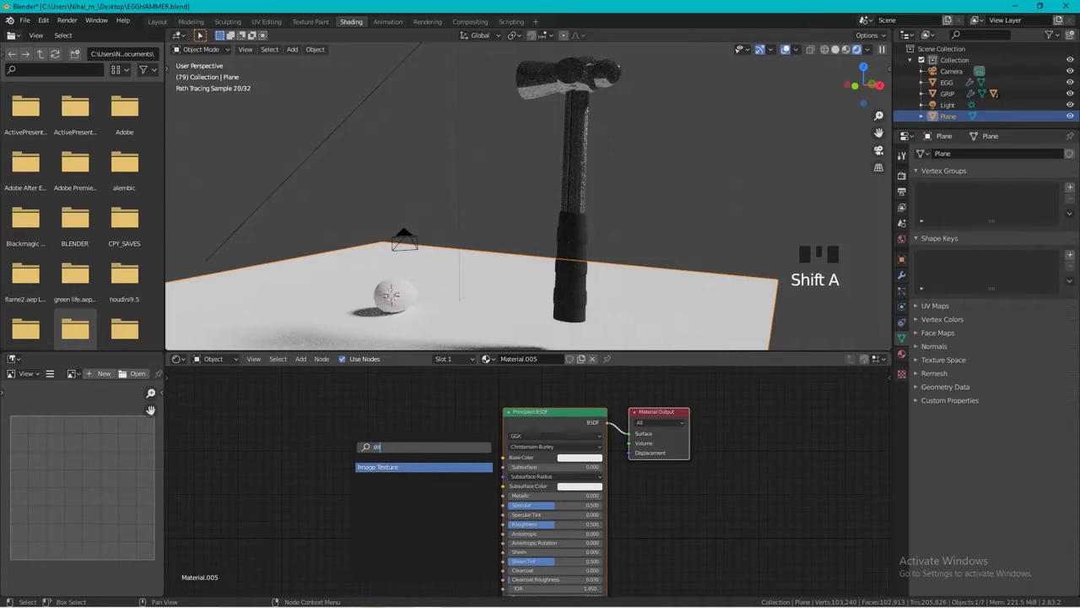
pyautogui.write('a')
pyautogui.press('Return')
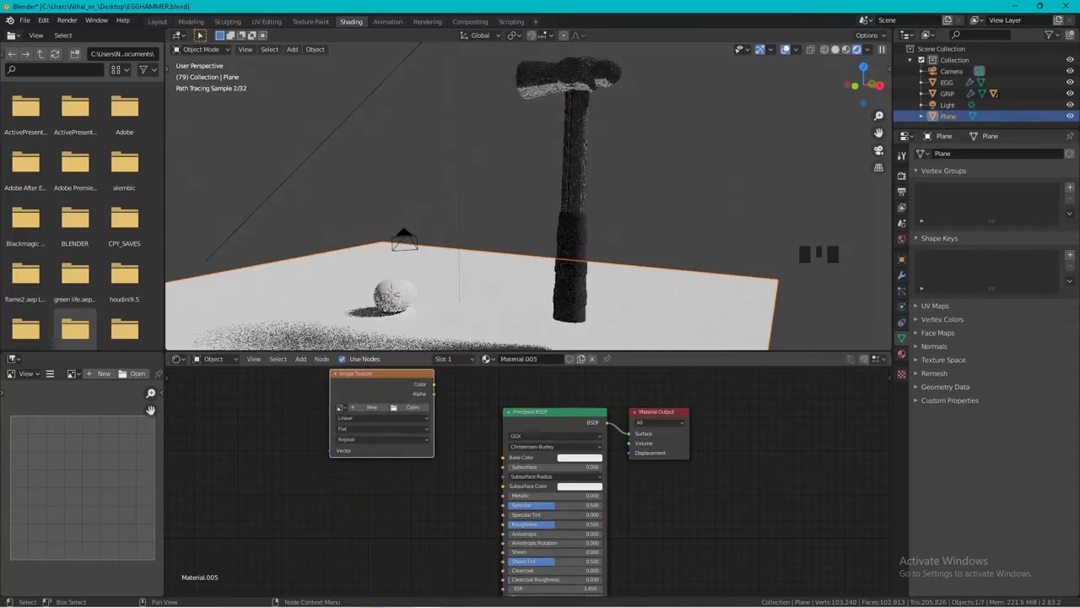
# Duplicate the plane material's Image Texture node twice, stacking the copies below the original.
pyautogui.scroll(-4, 529, 484)
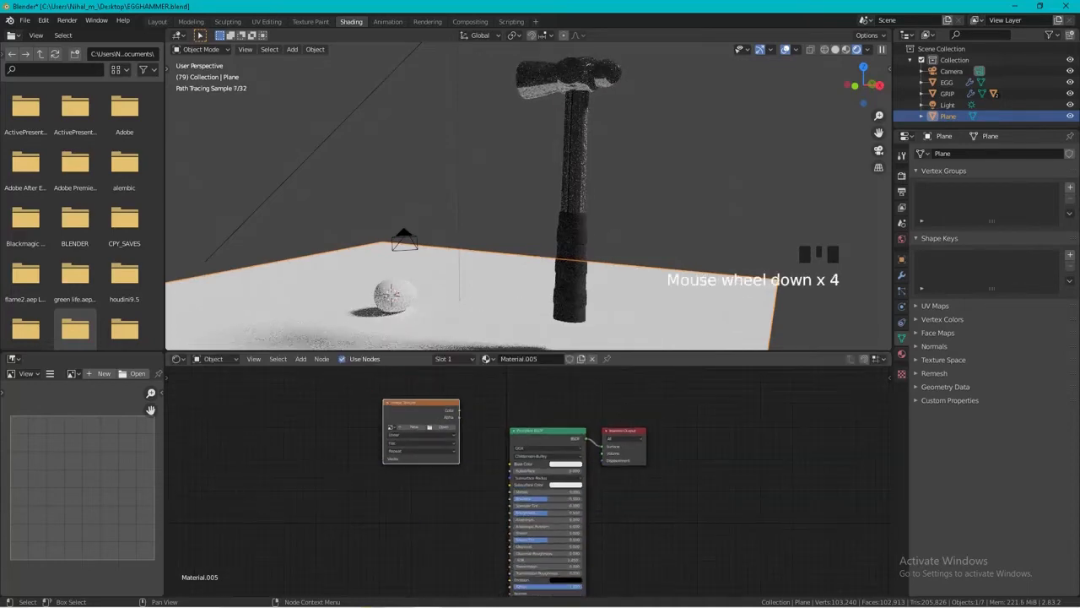
pyautogui.hotkey('shift', 'd')
pyautogui.click(422, 505)
pyautogui.hotkey('shift', 'd')
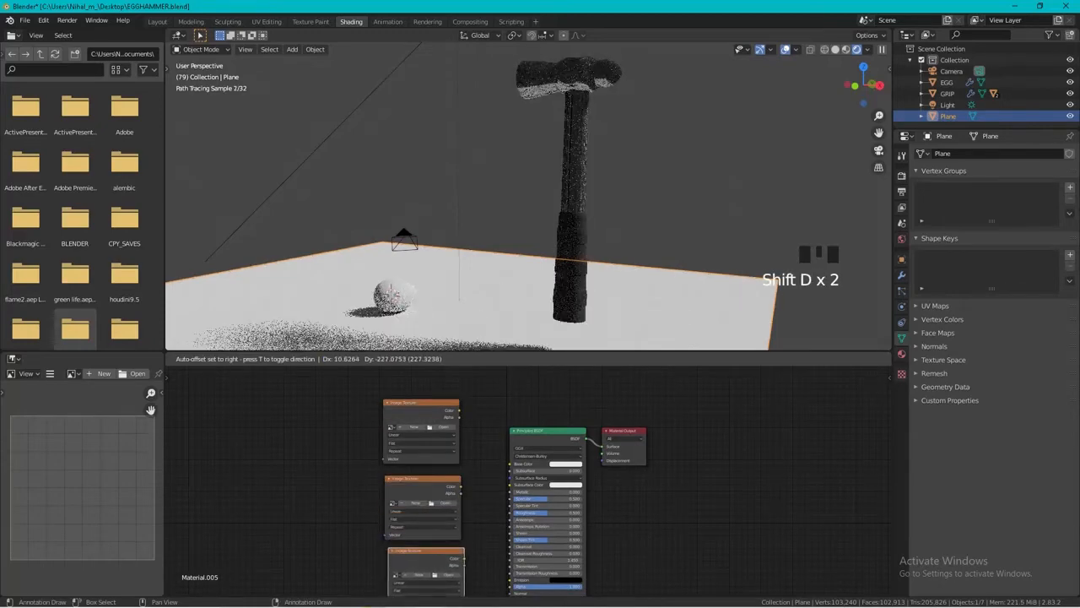
pyautogui.click(425, 576)
# Load Wood29_col.jpg from the wood texture folder into the uppermost Image Texture node.
pyautogui.click(443, 426)
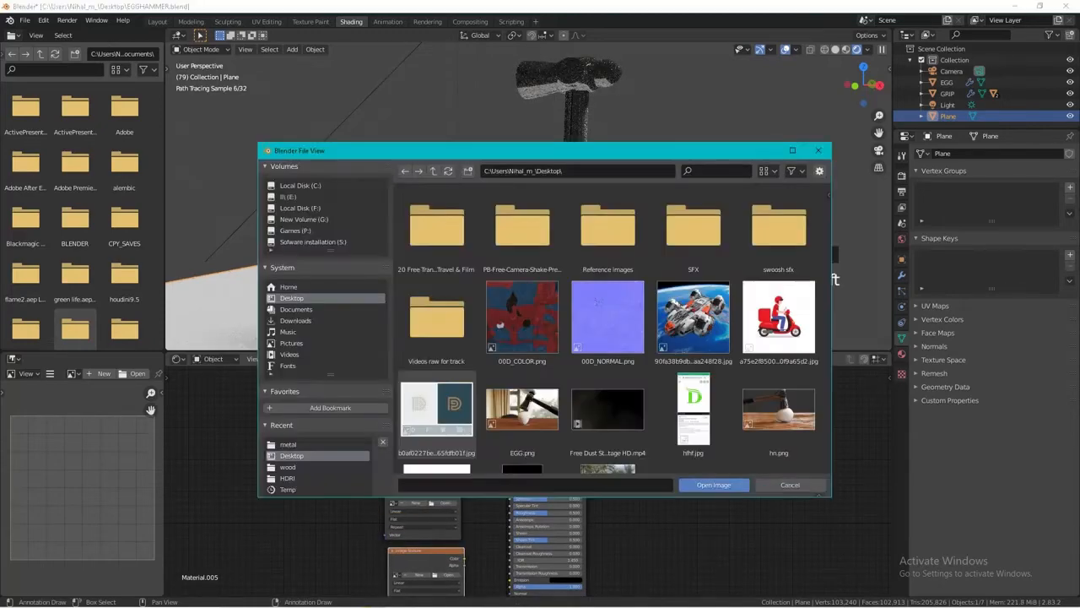
pyautogui.click(289, 467)
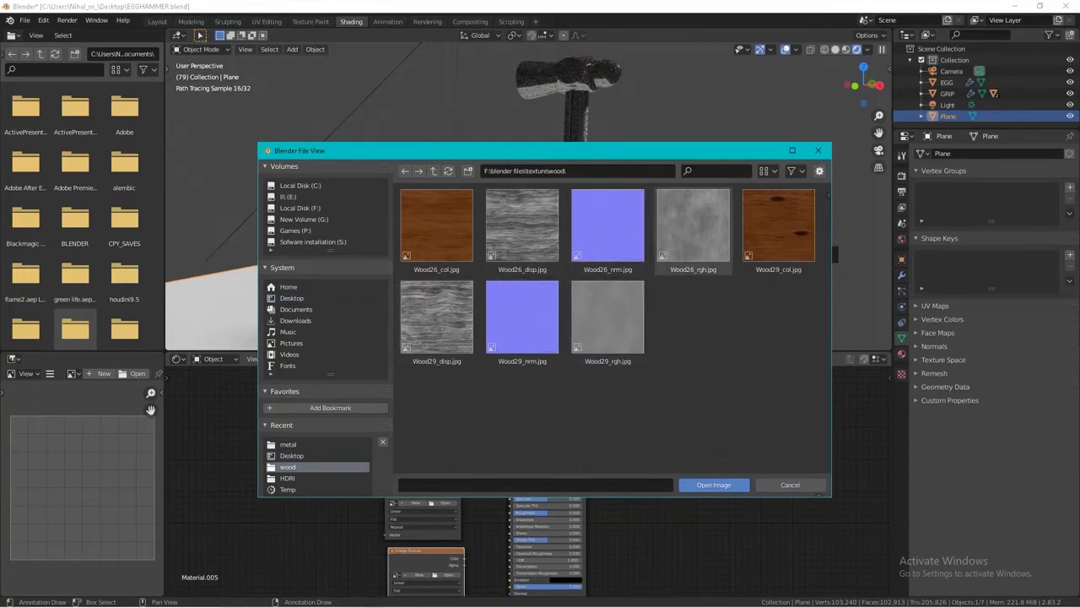
pyautogui.click(779, 229)
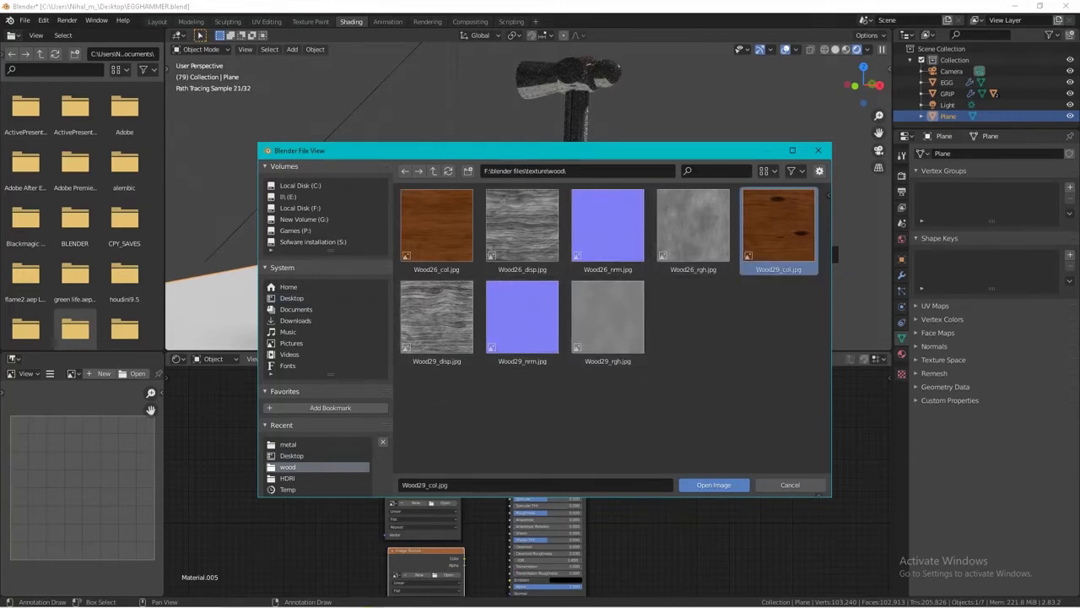
pyautogui.click(713, 484)
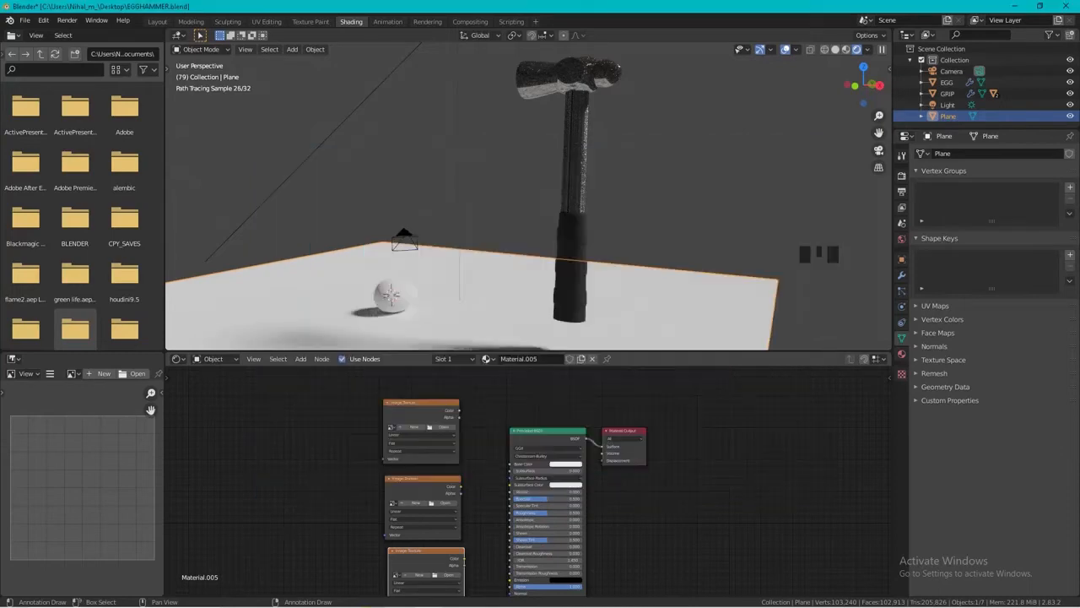
# Load Wood29_rgh.jpg from the wood texture folder into the middle Image Texture node.
pyautogui.keyDown('shift'); pyautogui.moveTo(549, 489); pyautogui.dragTo(549, 459, button='middle'); pyautogui.keyUp('shift')
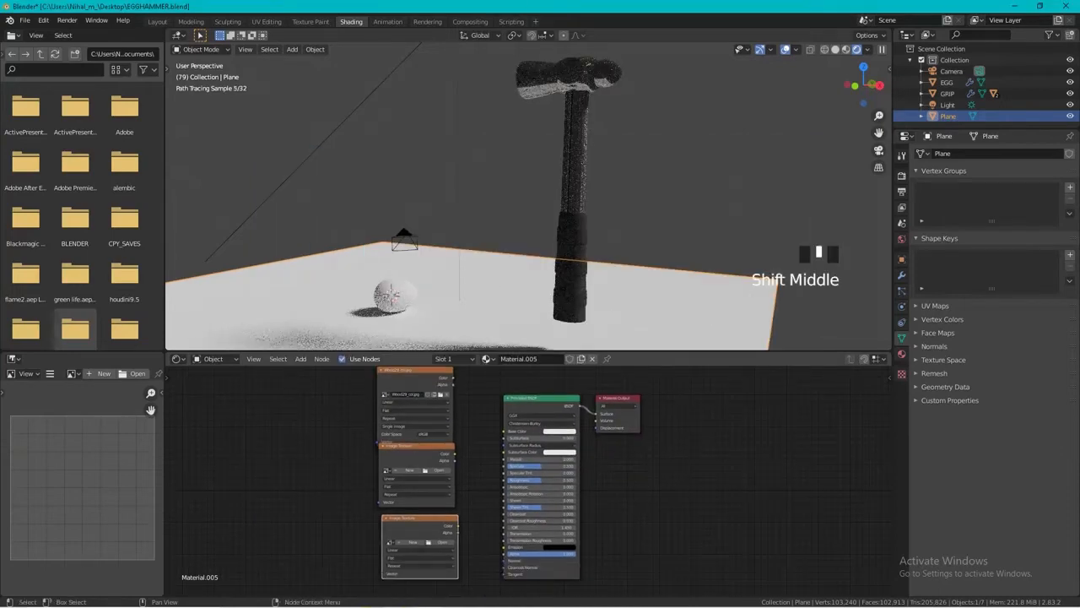
pyautogui.click(438, 470)
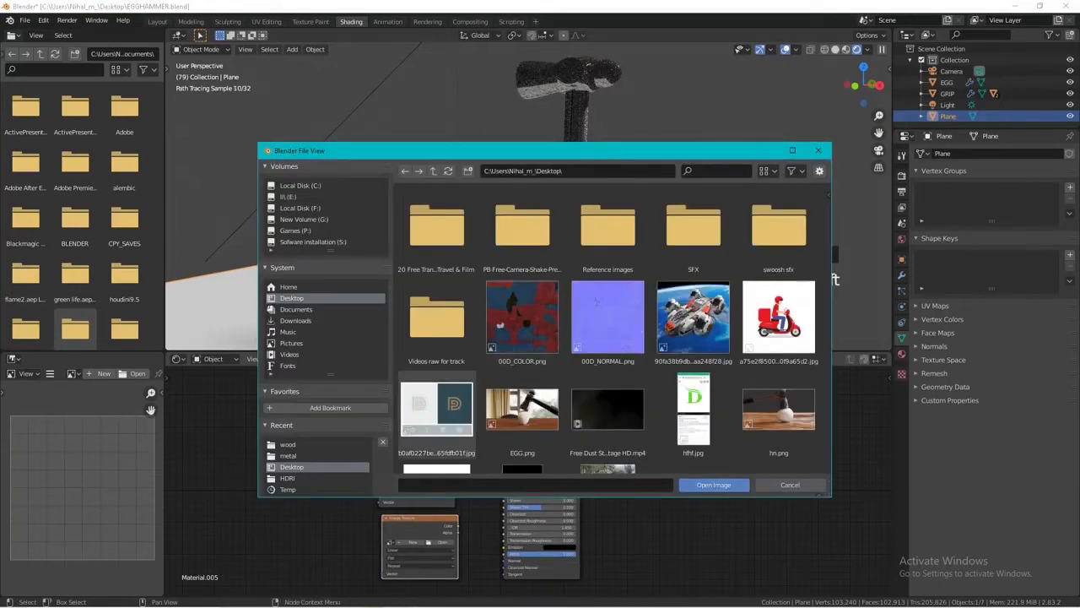
pyautogui.click(288, 445)
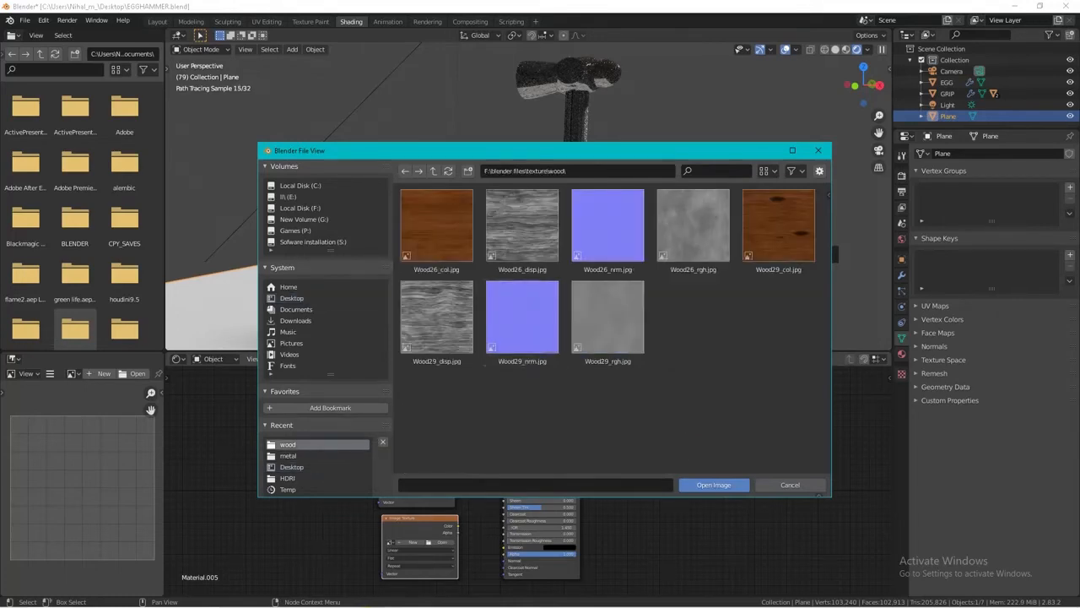
pyautogui.doubleClick(608, 316)
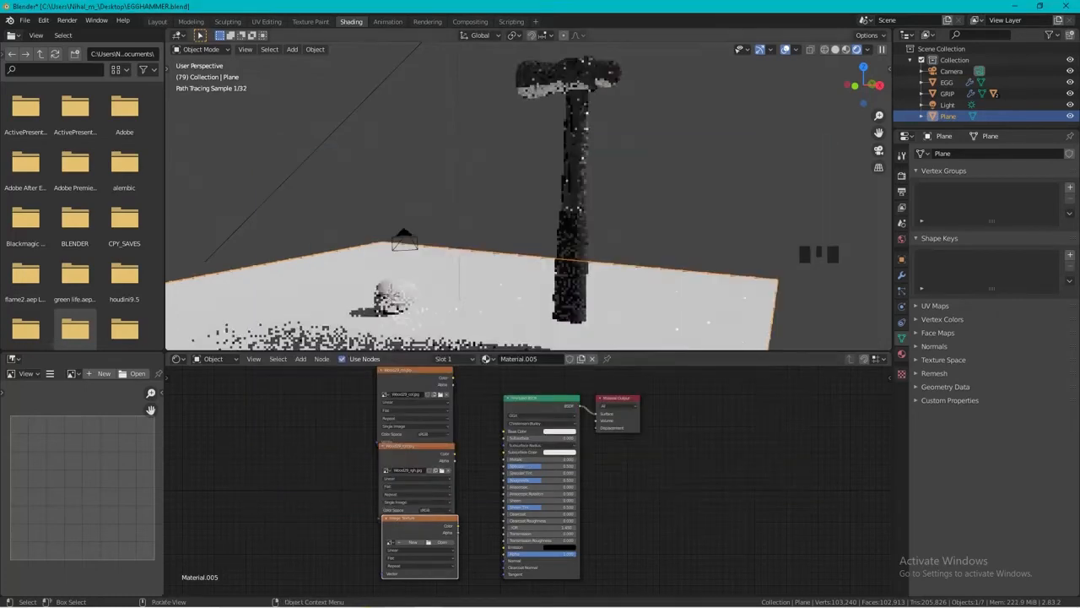
# Load Wood29_disp.jpg from the wood texture folder into the lowest Image Texture node.
pyautogui.click(442, 542)
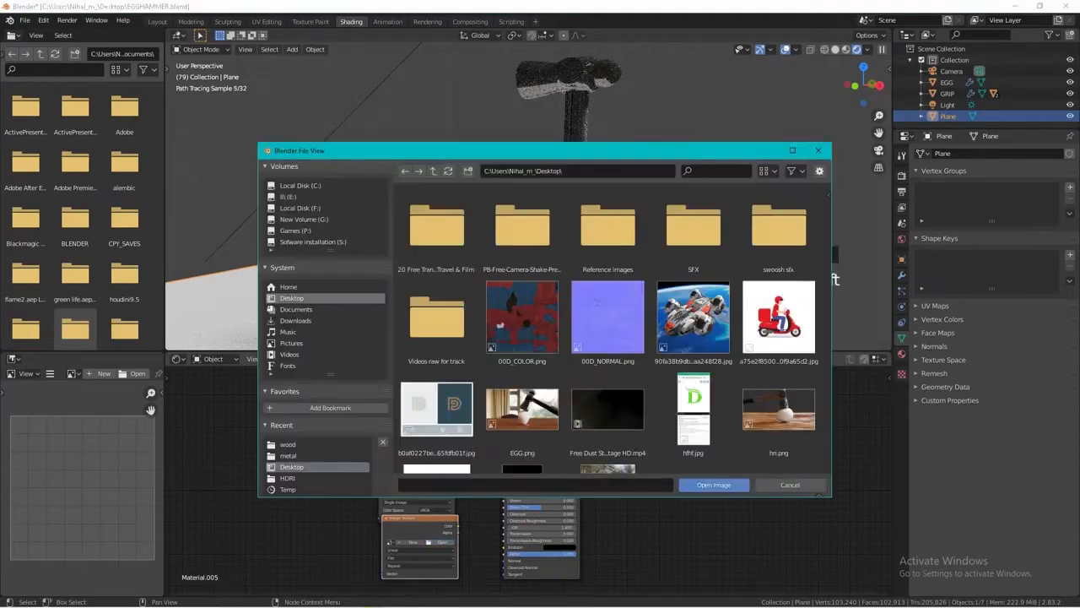
pyautogui.click(289, 445)
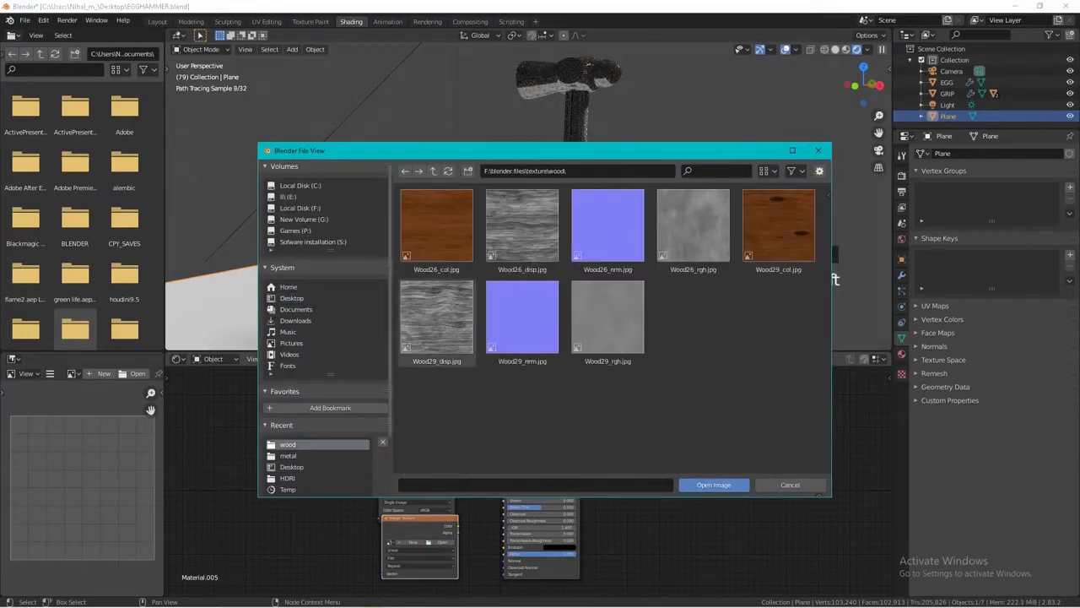
pyautogui.doubleClick(437, 317)
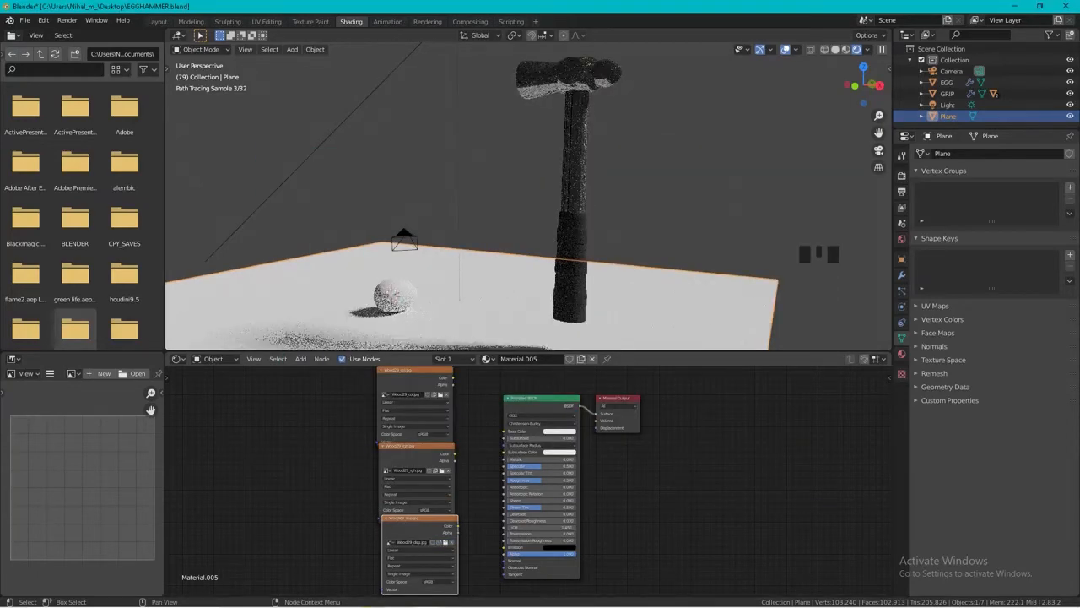
# Connect the Wood29_col texture's Color to Base Color and the Wood29_rgh texture's Color to Roughness on the Principled BSDF.
pyautogui.moveTo(453, 377); pyautogui.dragTo(504, 479)
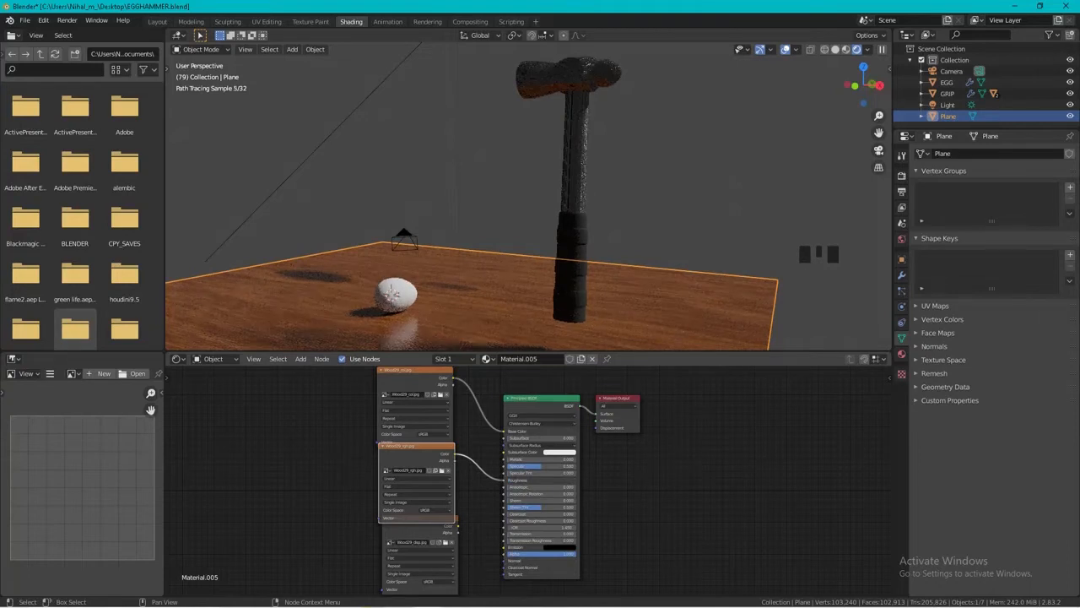
pyautogui.moveTo(486, 550); pyautogui.dragTo(485, 550)
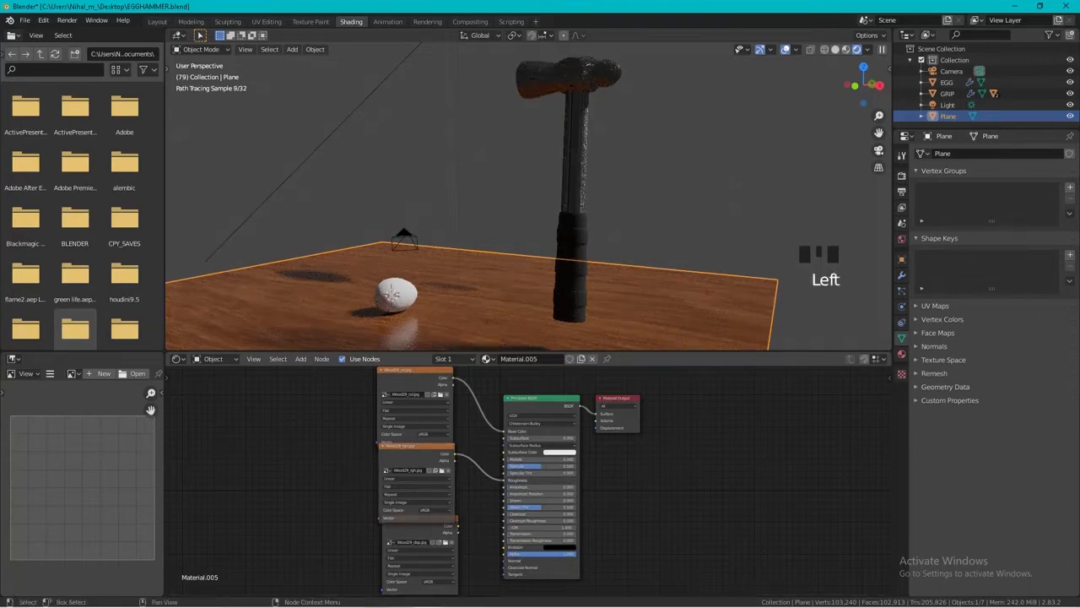
# Move the Wood29_disp texture node clear of the others and add a Displacement node beside it.
pyautogui.moveTo(418, 521); pyautogui.dragTo(289, 522)
pyautogui.hotkey('shift', 'a')
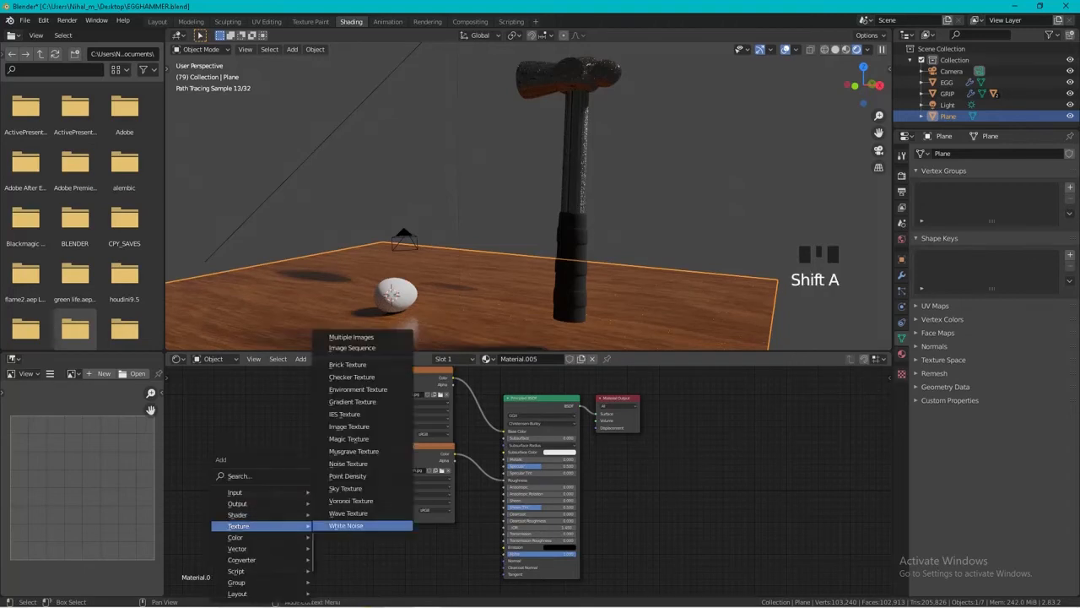
pyautogui.click(287, 476)
pyautogui.write('DIS')
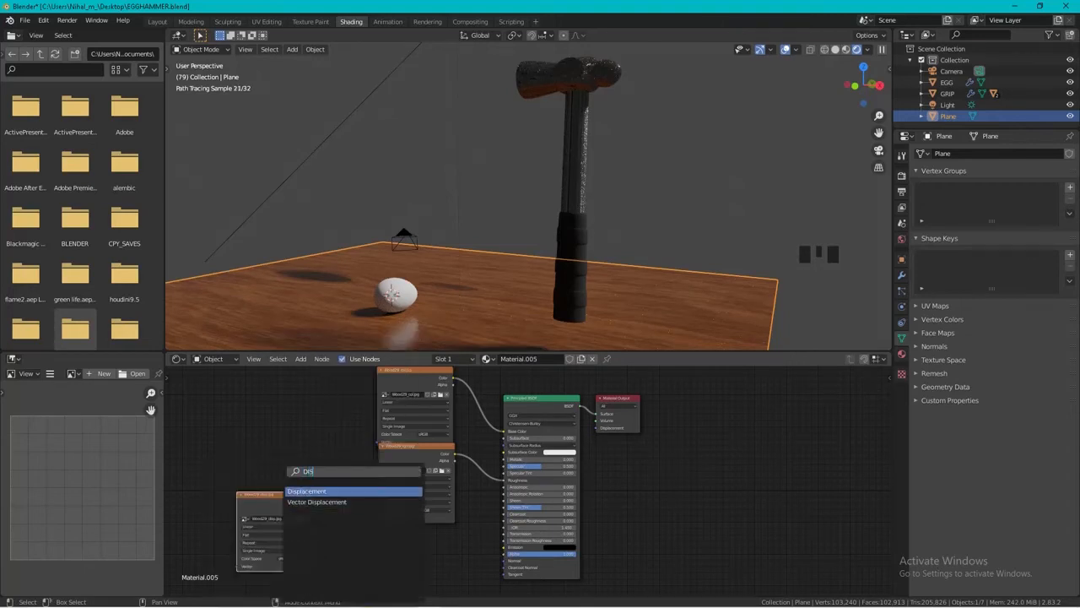
pyautogui.click(308, 492)
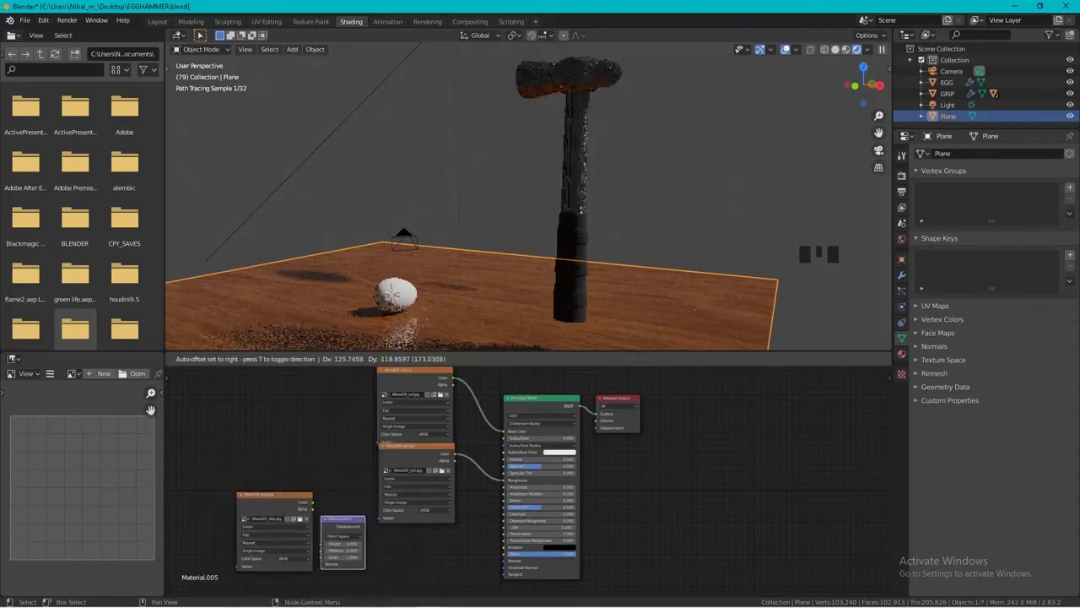
pyautogui.click(370, 549)
# Wire the Wood29_disp Color into the Displacement node's Height and its output into the BSDF's Normal, set Midlevel to 0 and reduce the Scale.
pyautogui.moveTo(312, 502); pyautogui.dragTo(327, 519)
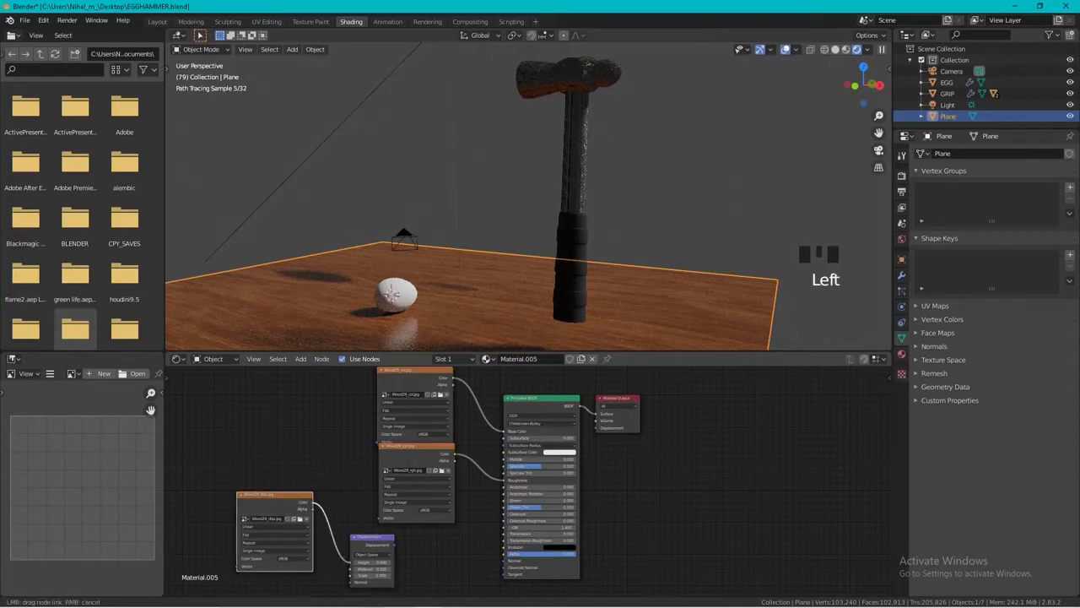
pyautogui.moveTo(350, 561); pyautogui.dragTo(505, 559)
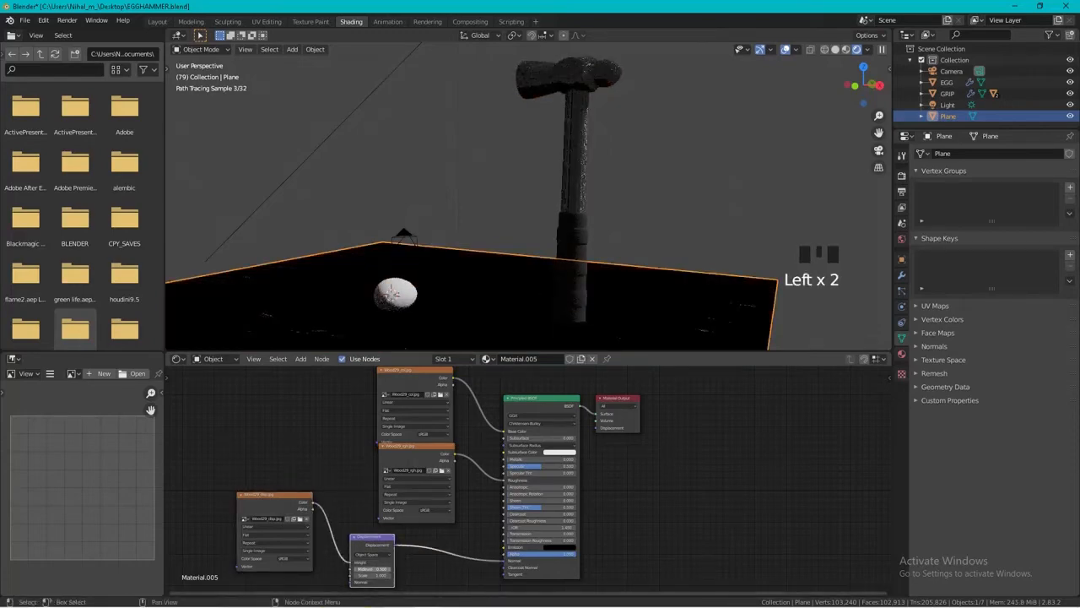
pyautogui.keyDown('shift'); pyautogui.moveTo(512, 528); pyautogui.dragTo(533, 497, button='middle'); pyautogui.keyUp('shift')
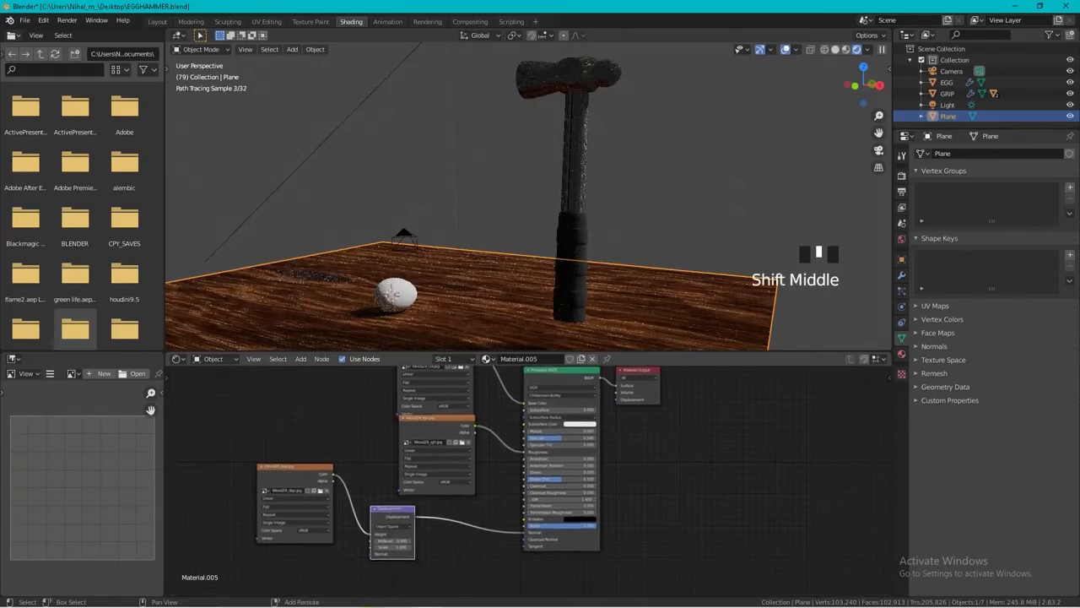
pyautogui.moveTo(395, 545); pyautogui.dragTo(370, 544)
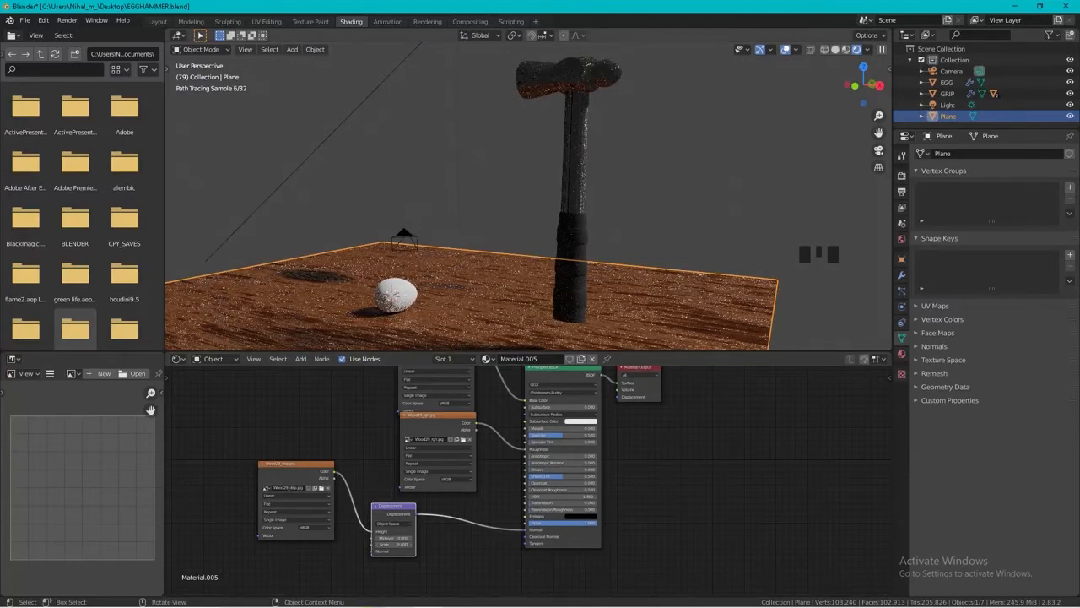
pyautogui.press('KP_0')
pyautogui.moveTo(523, 228); pyautogui.dragTo(540, 211, button='middle')
pyautogui.scroll(-3, 538, 198)
pyautogui.scroll(-2, 539, 198)
pyautogui.scroll(-2, 540, 211)
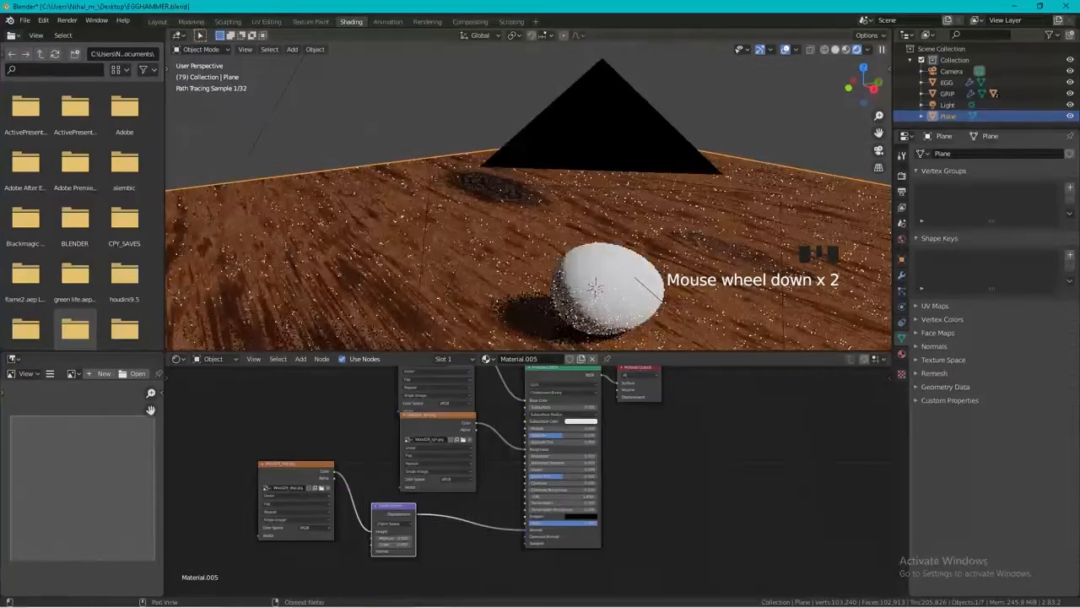
# Assign an Environment Texture to the world background color and load cayley_interior_2k.hdr from the HDRI folder into it.
pyautogui.click(901, 239)
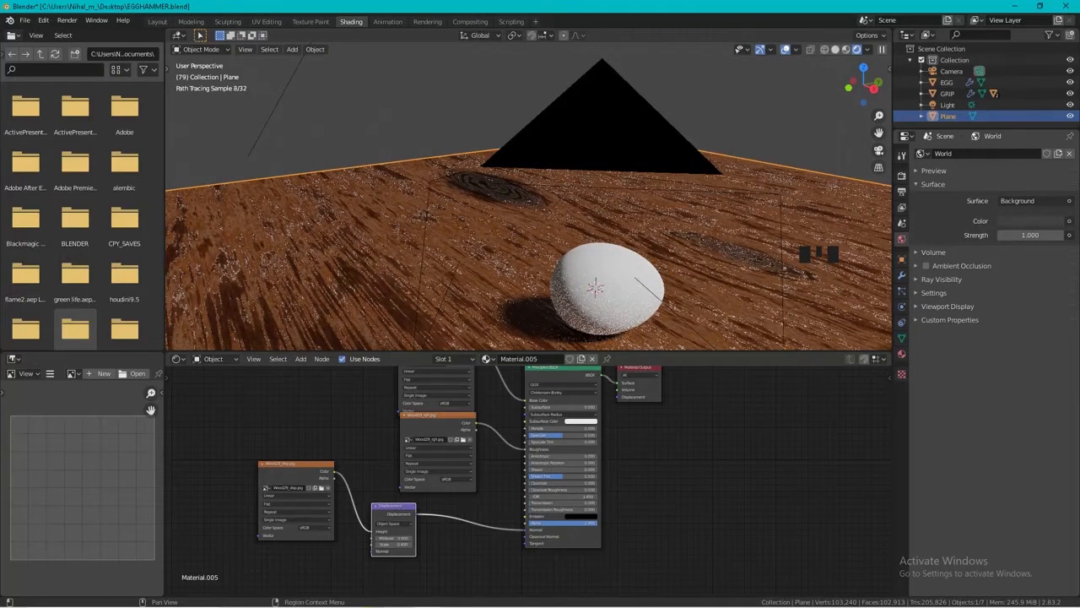
pyautogui.click(1069, 220)
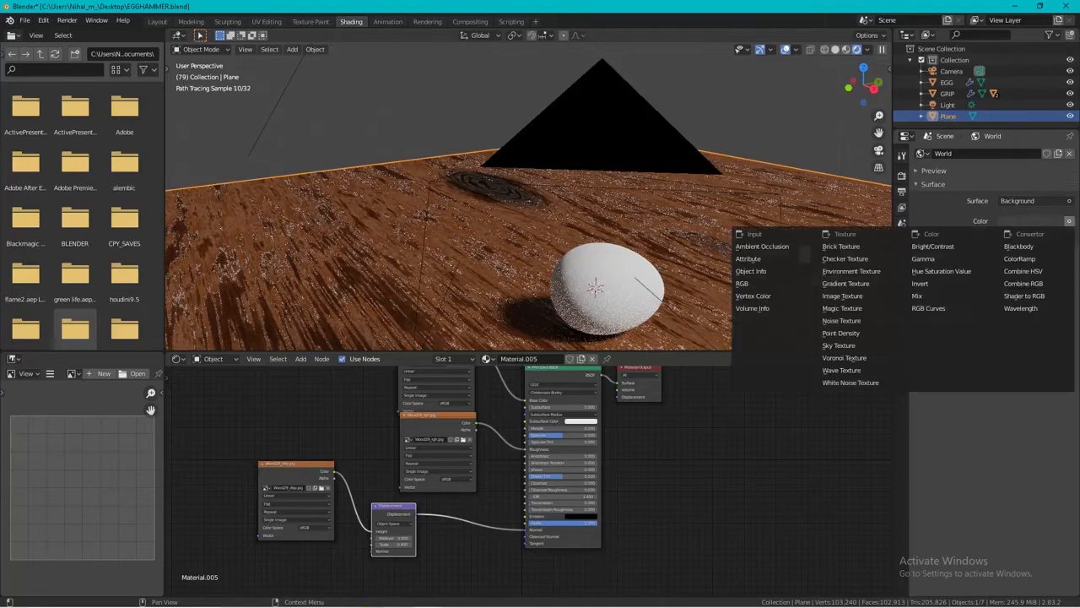
pyautogui.click(844, 271)
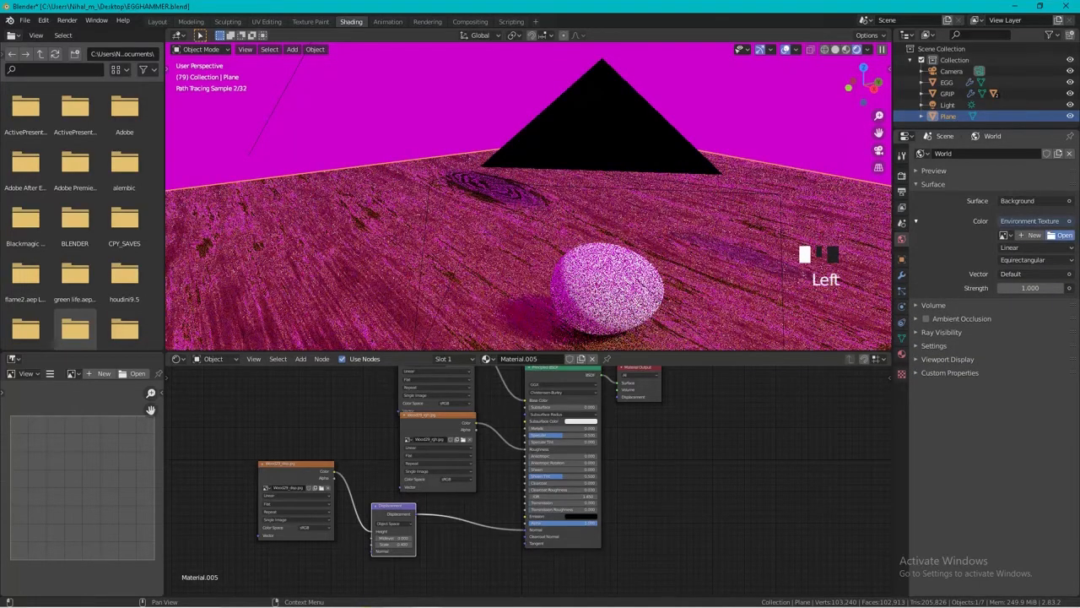
pyautogui.click(1060, 234)
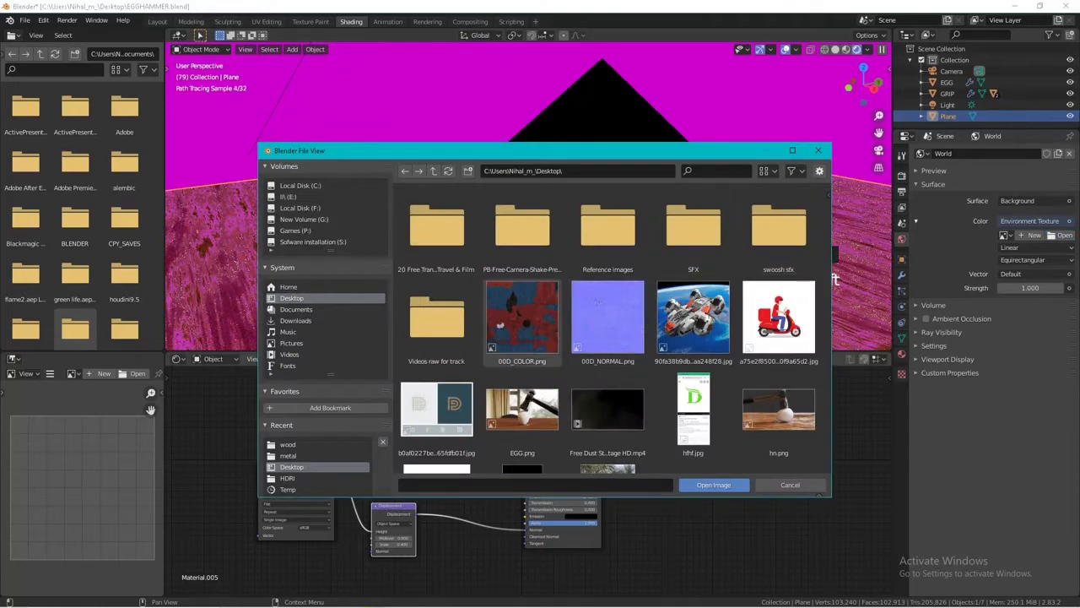
pyautogui.click(288, 479)
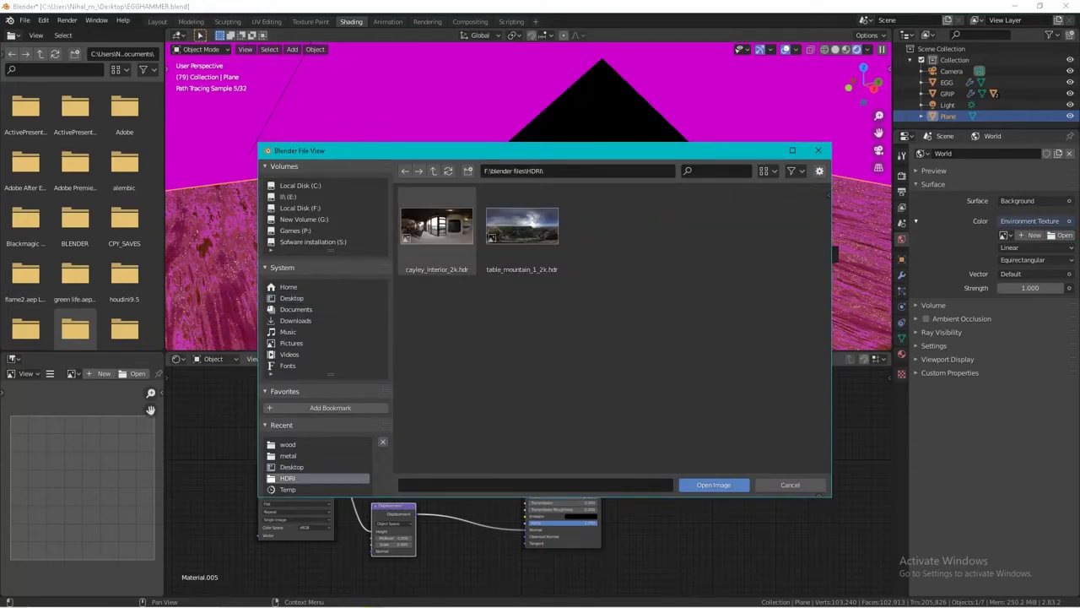
pyautogui.doubleClick(436, 231)
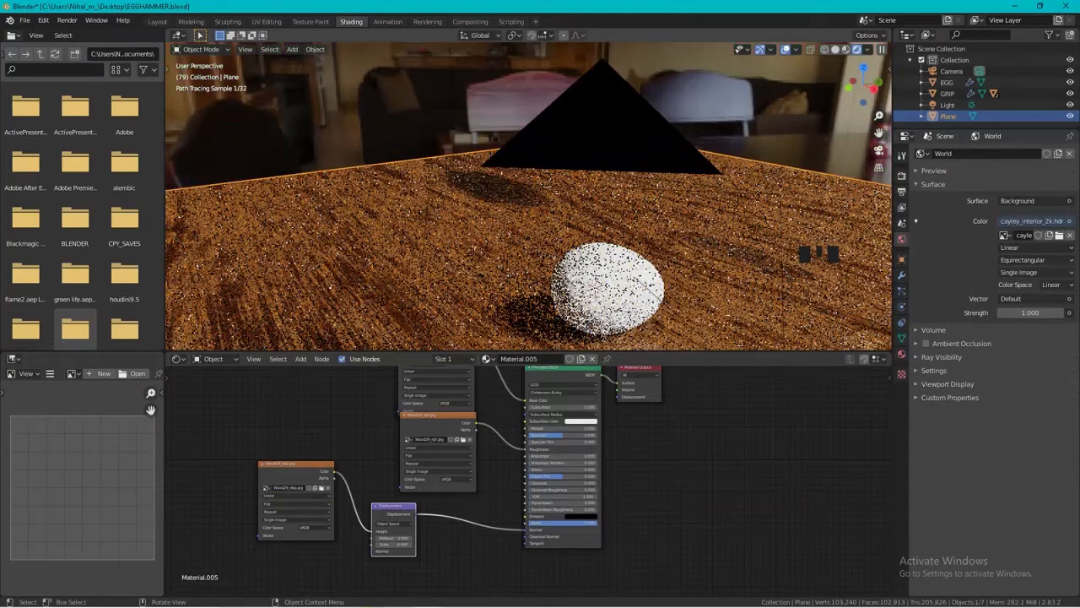
# Look around the rendered scene to check the HDRI background and its lighting on the hammer, egg and wooden floor.
pyautogui.scroll(-3, 529, 196)
pyautogui.moveTo(530, 211); pyautogui.dragTo(397, 203, button='middle')
pyautogui.scroll(-2, 529, 196)
pyautogui.moveTo(530, 196); pyautogui.dragTo(529, 270, button='middle')
pyautogui.keyDown('shift'); pyautogui.scroll(-3, 529, 196); pyautogui.keyUp('shift')
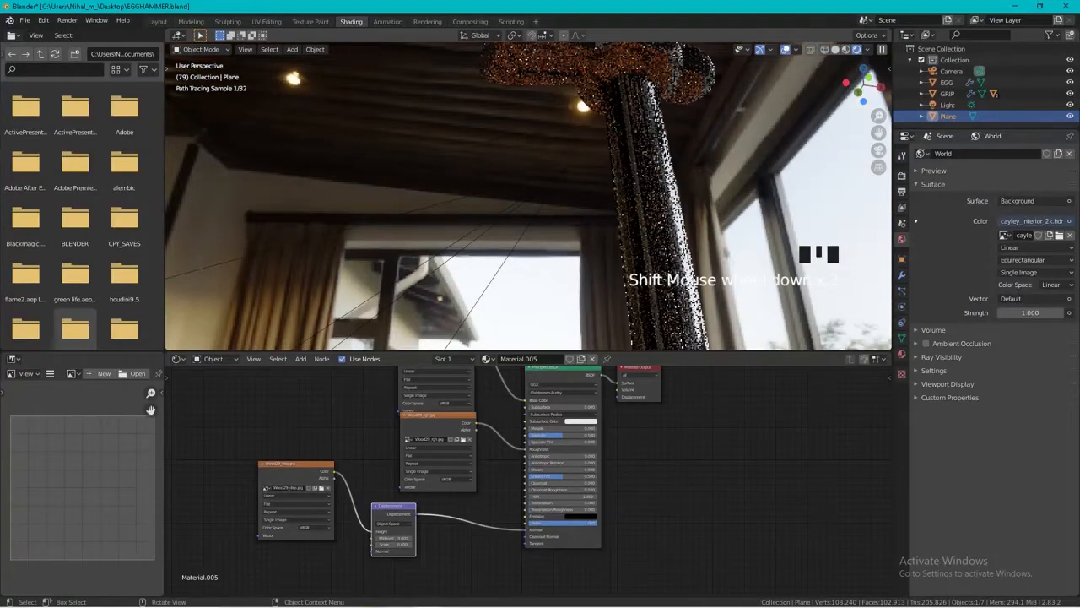
pyautogui.moveTo(529, 195); pyautogui.dragTo(529, 127, button='middle')
pyautogui.scroll(-7, 529, 196)
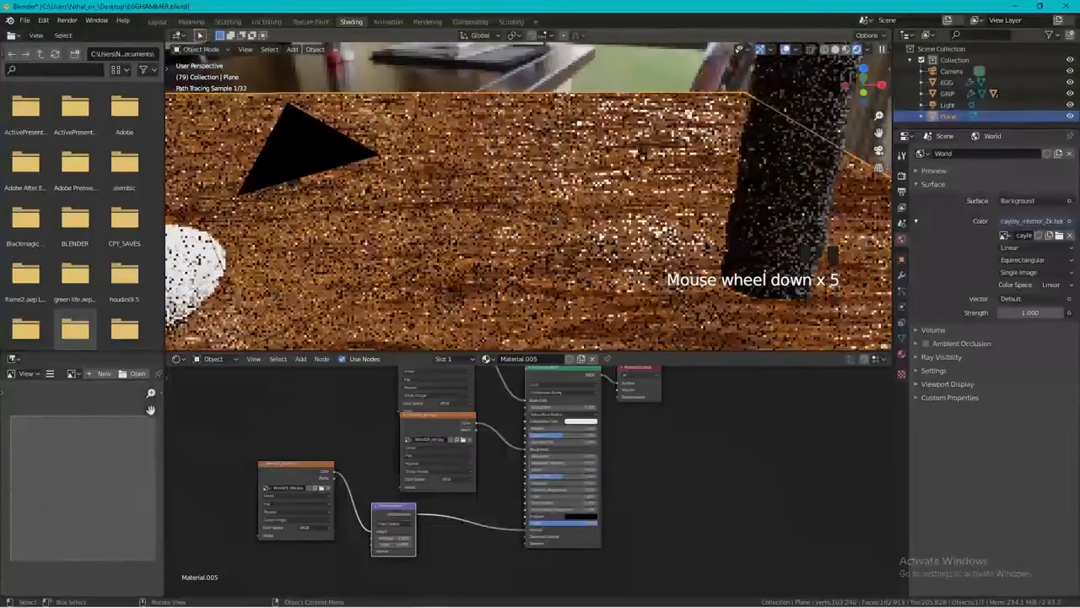
# Switch to the Layout workspace and rotate the egg about the Z axis on the floor plane.
pyautogui.click(157, 22)
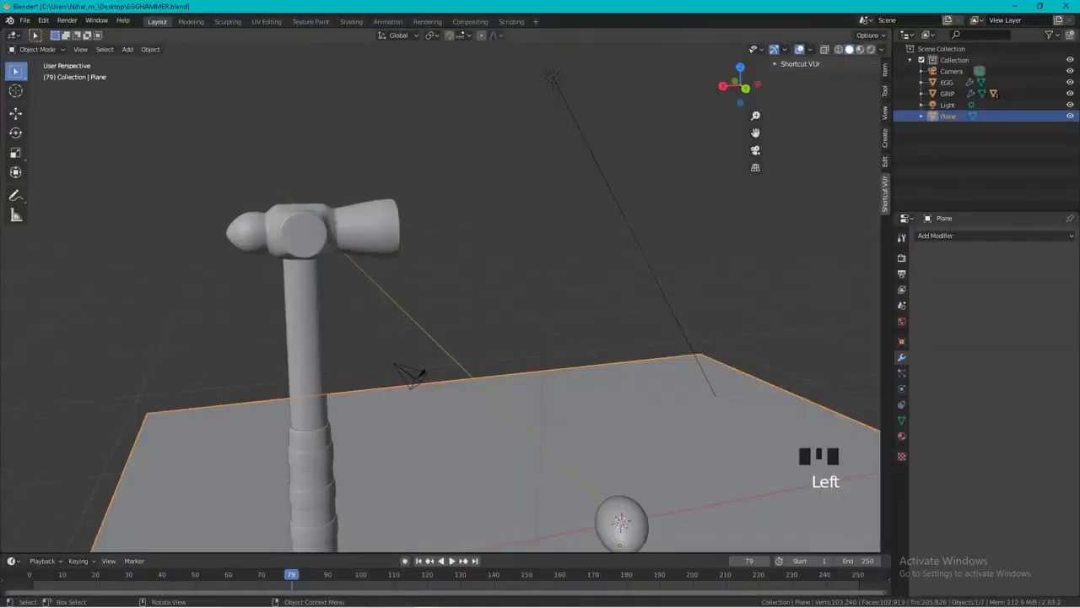
pyautogui.moveTo(439, 296); pyautogui.dragTo(608, 299, button='middle')
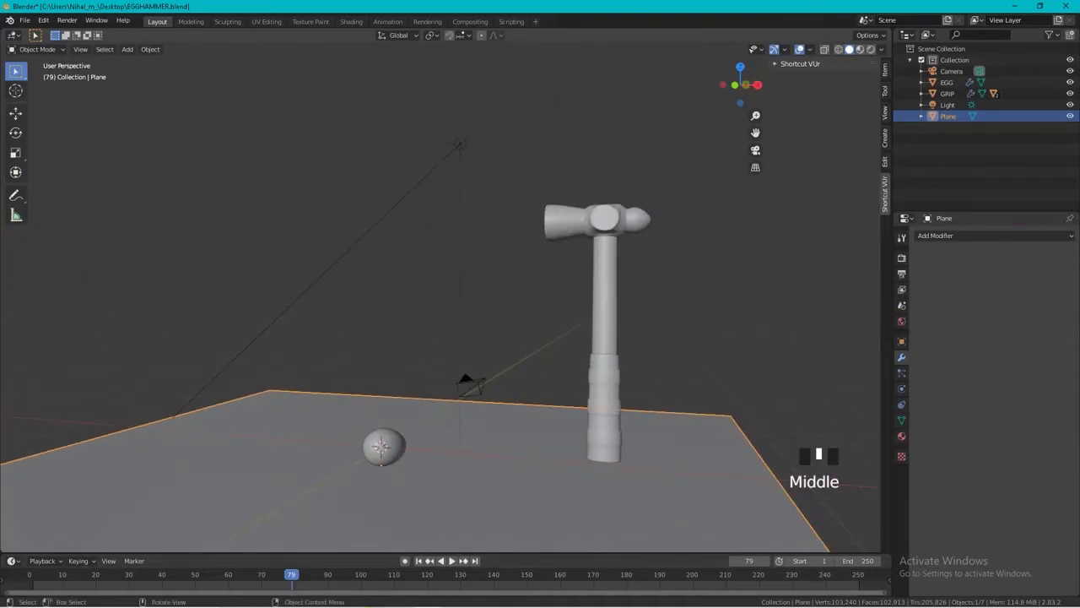
pyautogui.moveTo(507, 338); pyautogui.dragTo(584, 230, button='middle')
pyautogui.moveTo(468, 371); pyautogui.dragTo(470, 374, button='middle')
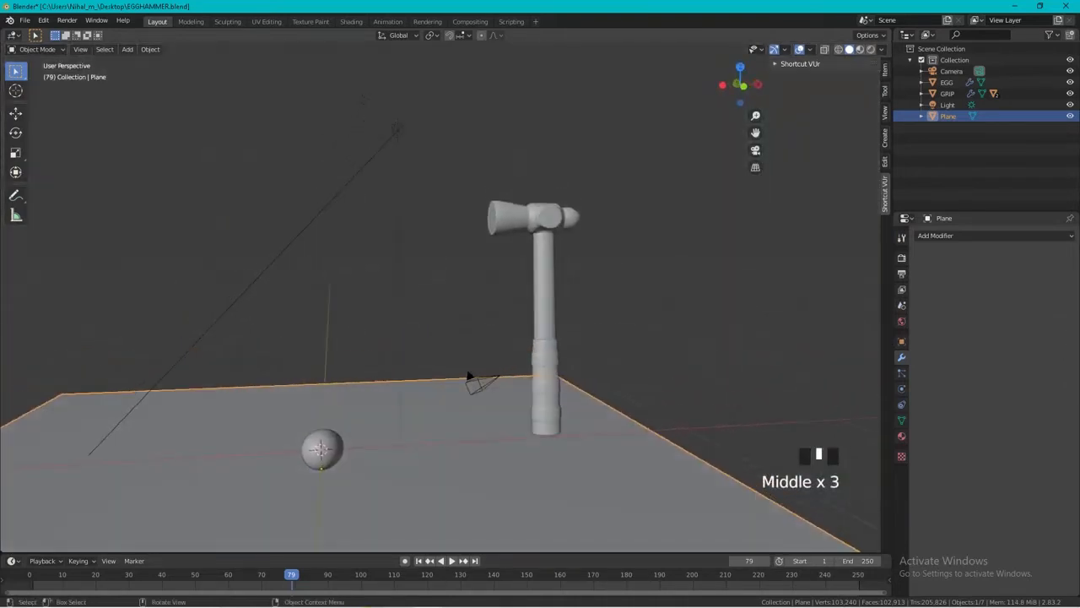
pyautogui.scroll(4, 494, 453)
pyautogui.keyDown('shift'); pyautogui.moveTo(495, 453); pyautogui.dragTo(514, 297, button='middle'); pyautogui.keyUp('shift')
pyautogui.click(247, 455)
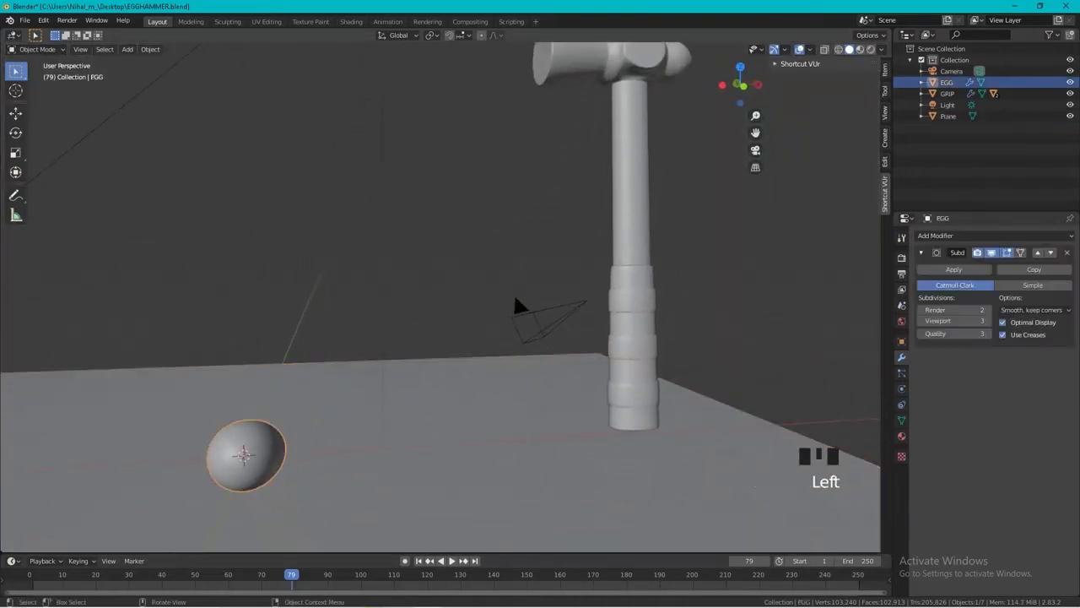
pyautogui.press('r')
pyautogui.press('z')
pyautogui.click(290, 505)
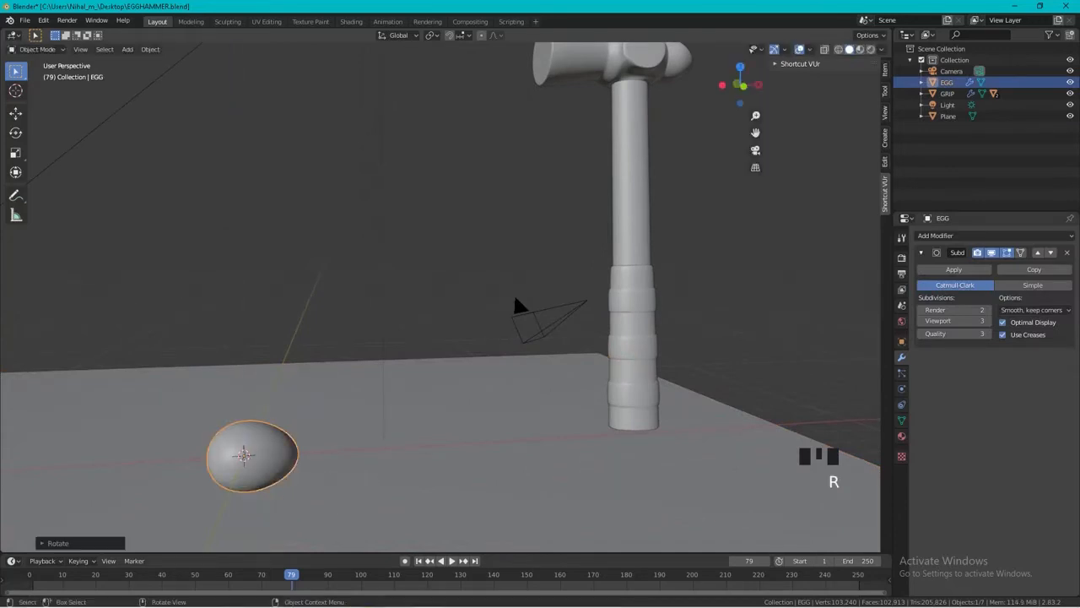
# Rotate the egg slightly further, freely in the current view.
pyautogui.moveTo(292, 501); pyautogui.dragTo(298, 452, button='middle')
pyautogui.moveTo(514, 307); pyautogui.dragTo(515, 297, button='middle')
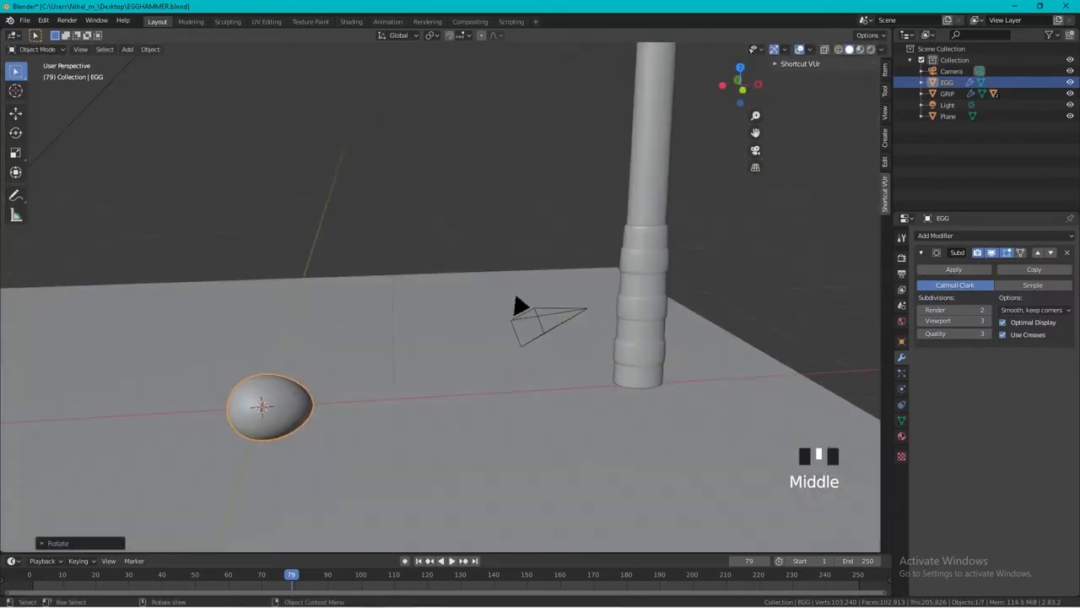
pyautogui.press('r')
pyautogui.click(332, 465)
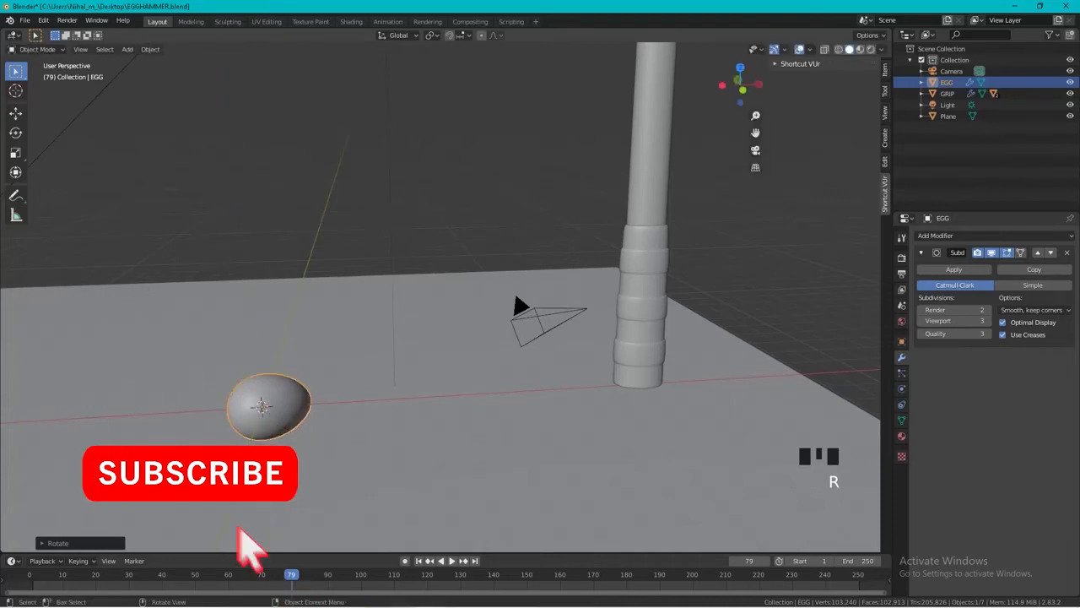
# Preview the Layout viewport in rendered shading and check the rotated egg on the wooden floor.
pyautogui.moveTo(515, 297)
pyautogui.keyDown('shift'); pyautogui.mouseDown(button='middle')
pyautogui.moveTo(506, 287)
pyautogui.moveTo(519, 295)
pyautogui.mouseUp(button='middle'); pyautogui.keyUp('shift')
pyautogui.scroll(2, 506, 287)
pyautogui.click(870, 49)
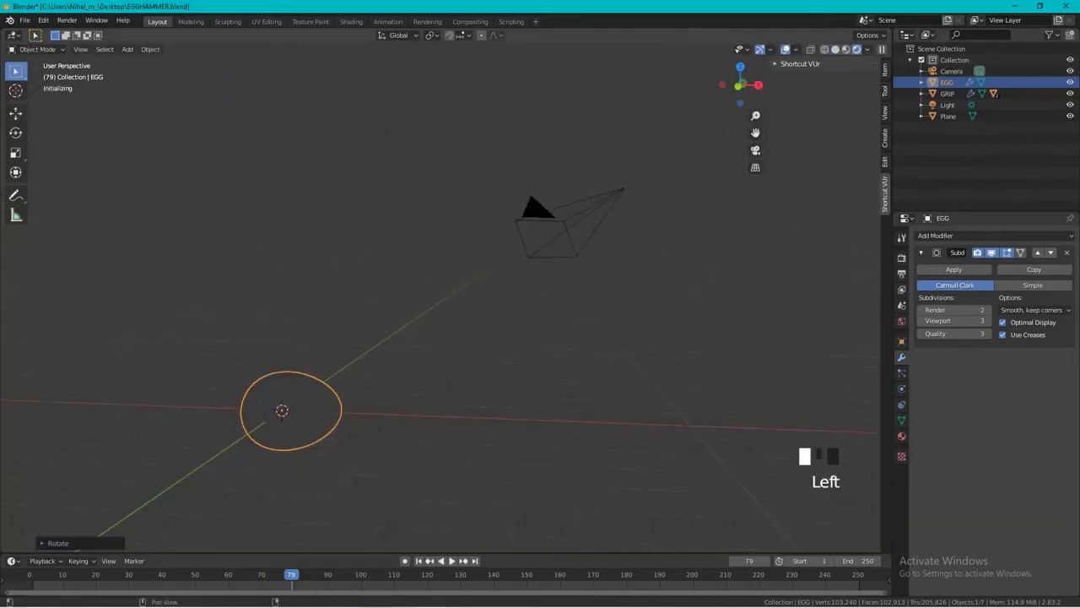
pyautogui.scroll(4, 441, 297)
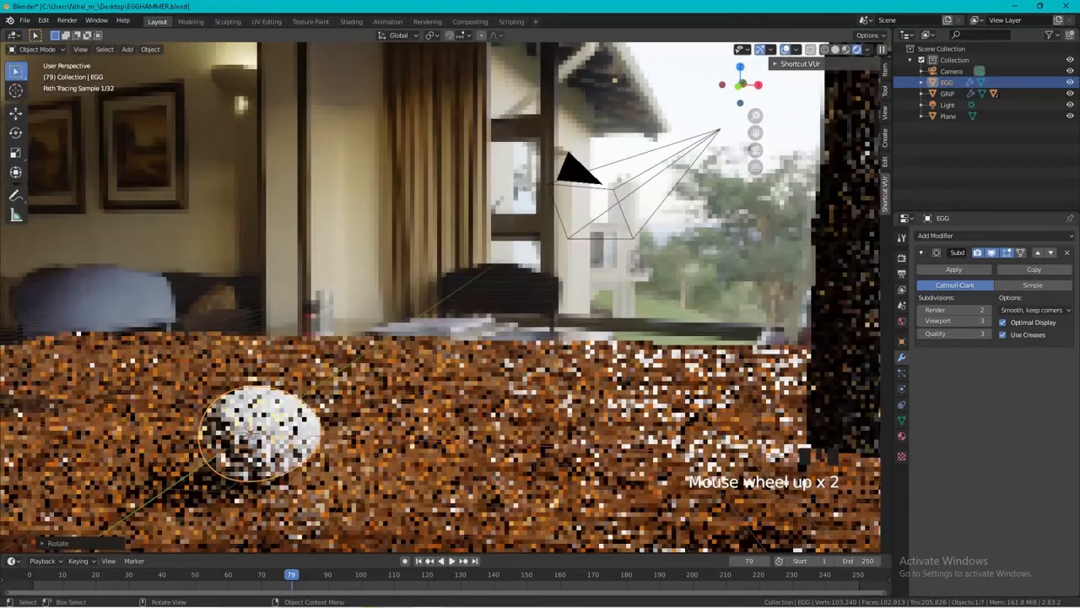
pyautogui.moveTo(441, 297)
pyautogui.keyDown('shift'); pyautogui.mouseDown(button='middle')
pyautogui.moveTo(430, 305)
pyautogui.moveTo(458, 246)
pyautogui.mouseUp(button='middle'); pyautogui.keyUp('shift')
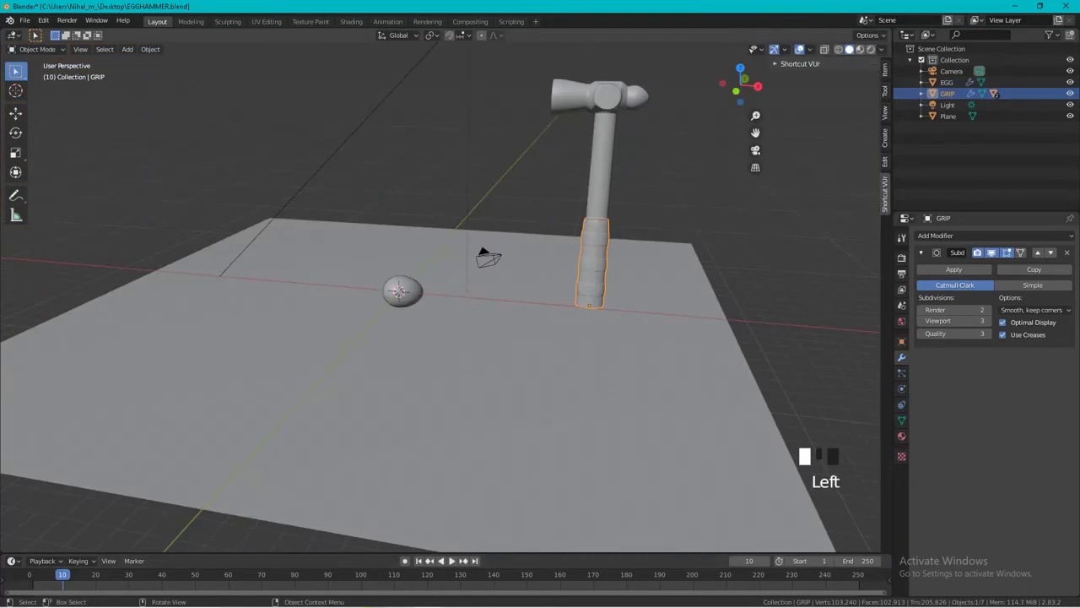
# Tilt the hammer by its grip about 30 degrees around global Y toward the egg and insert a LocRot keyframe at frame 10.
pyautogui.click(514, 354)
pyautogui.click(593, 283)
pyautogui.press('r')
pyautogui.press('y')
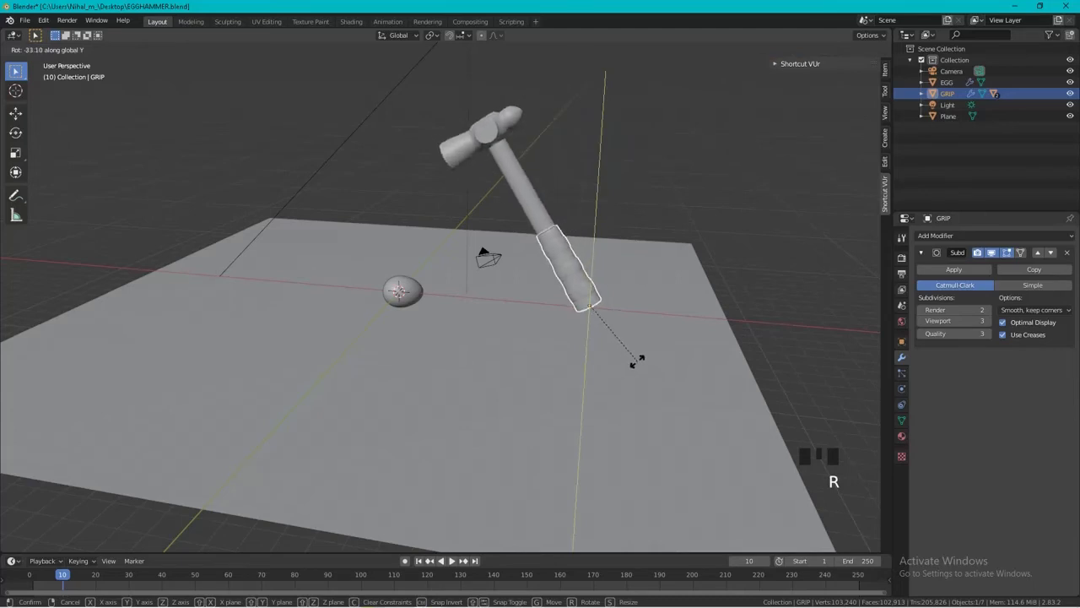
pyautogui.click(639, 369)
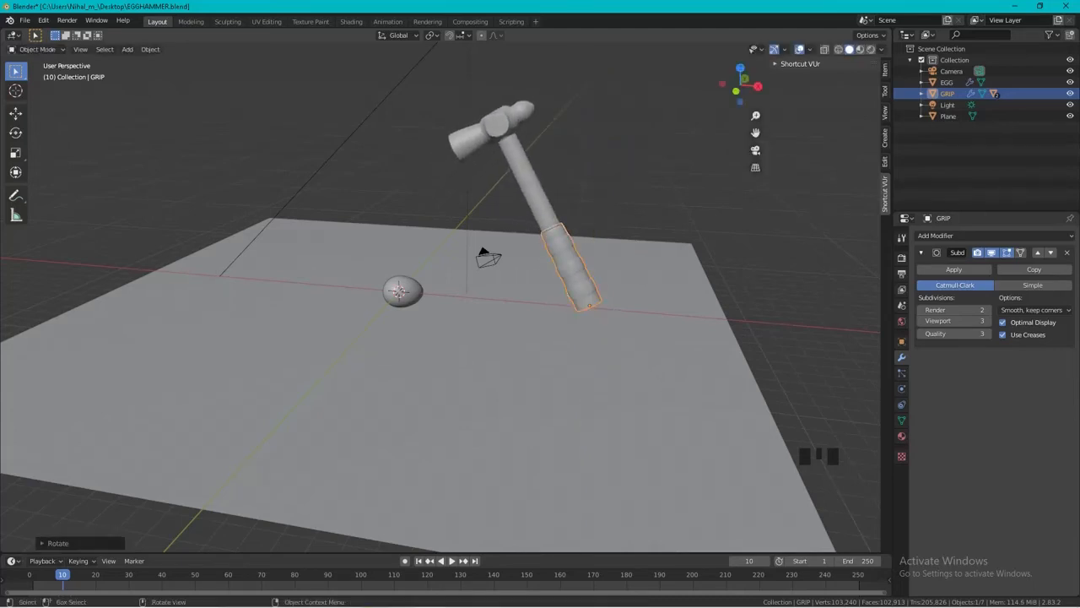
pyautogui.press('i')
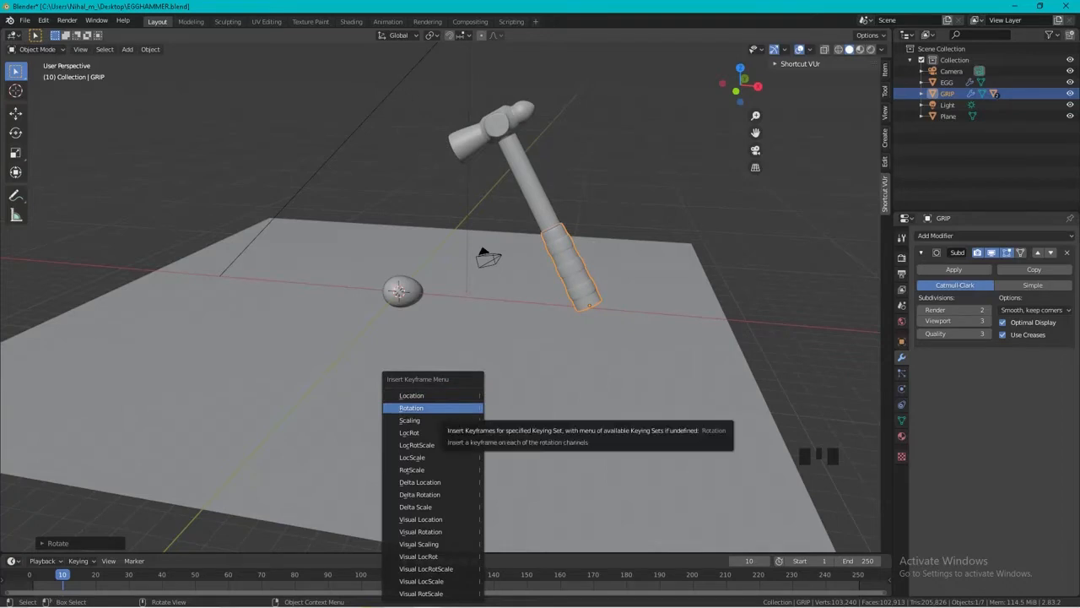
pyautogui.click(418, 432)
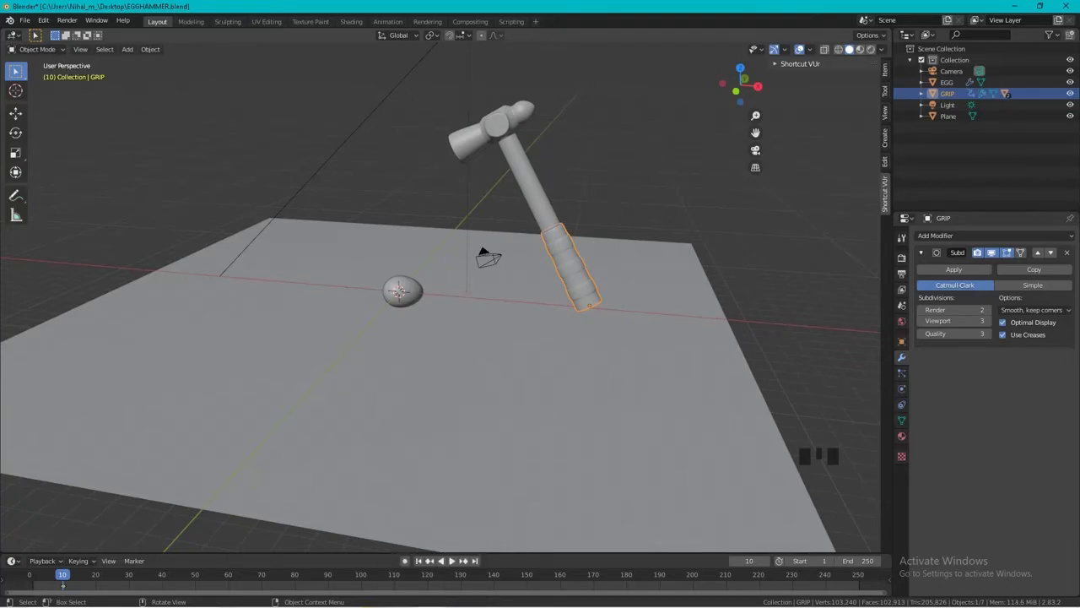
# Go to frame 80 and rotate the hammer about -45 degrees around global Y so its head comes down on the egg.
pyautogui.moveTo(63, 575); pyautogui.dragTo(294, 574)
pyautogui.scroll(2, 441, 307)
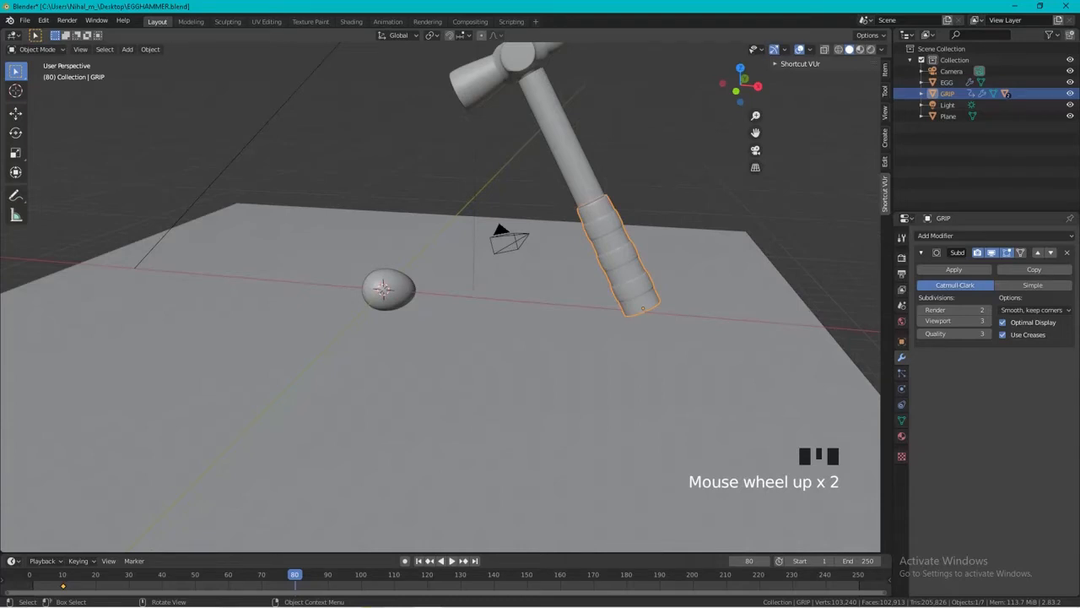
pyautogui.press('r')
pyautogui.press('y')
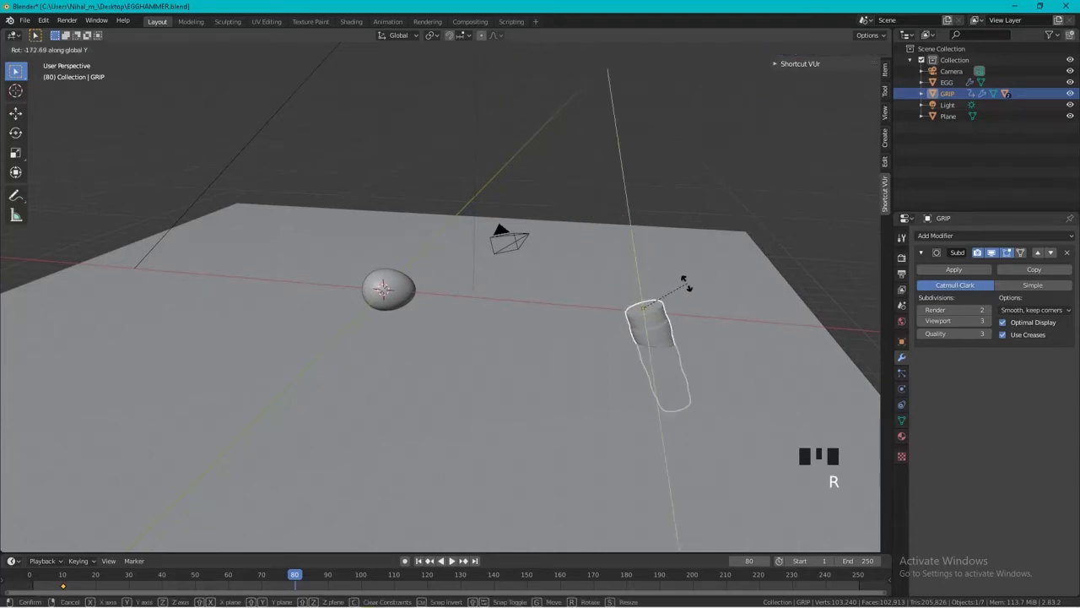
pyautogui.click(635, 357)
# Rotate the hammer back up slightly around global Y until its head just clears the egg, and keyframe its rotation at frame 80.
pyautogui.moveTo(635, 357); pyautogui.dragTo(489, 368, button='middle')
pyautogui.scroll(2, 489, 368)
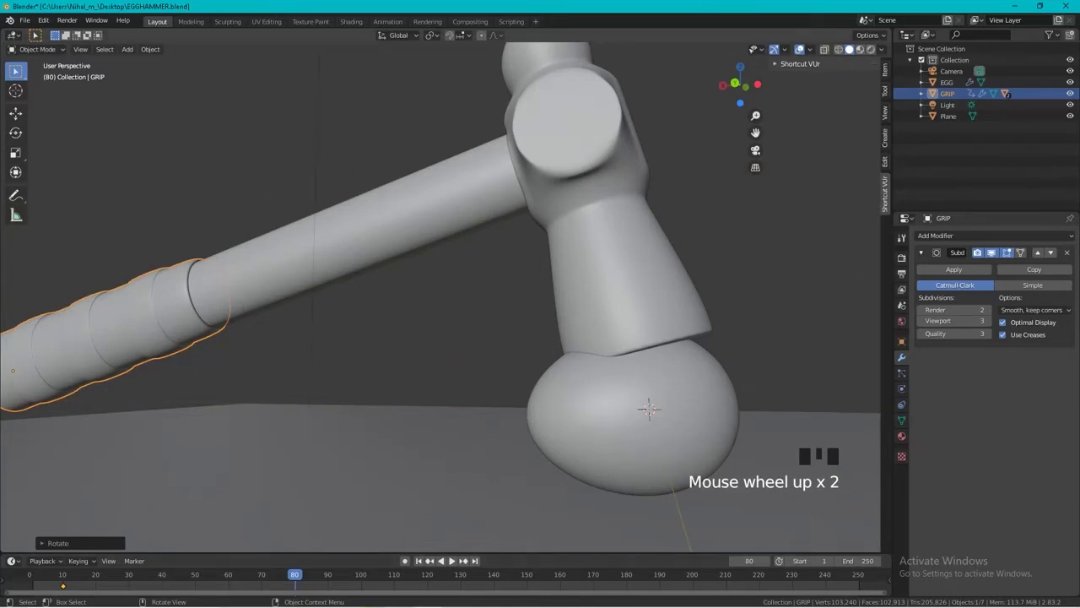
pyautogui.press('r')
pyautogui.press('y')
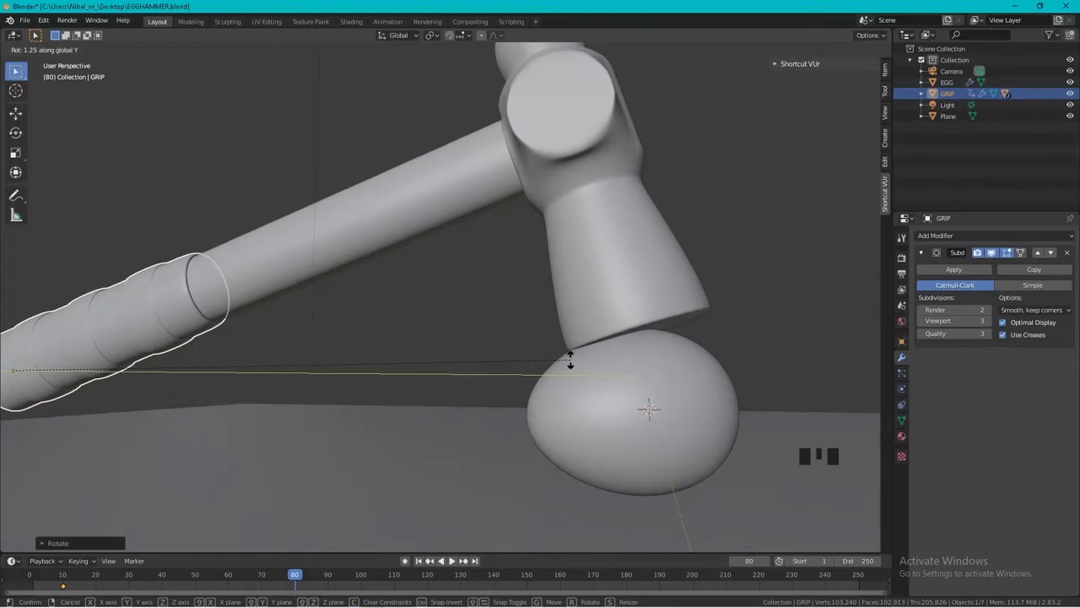
pyautogui.click(722, 181)
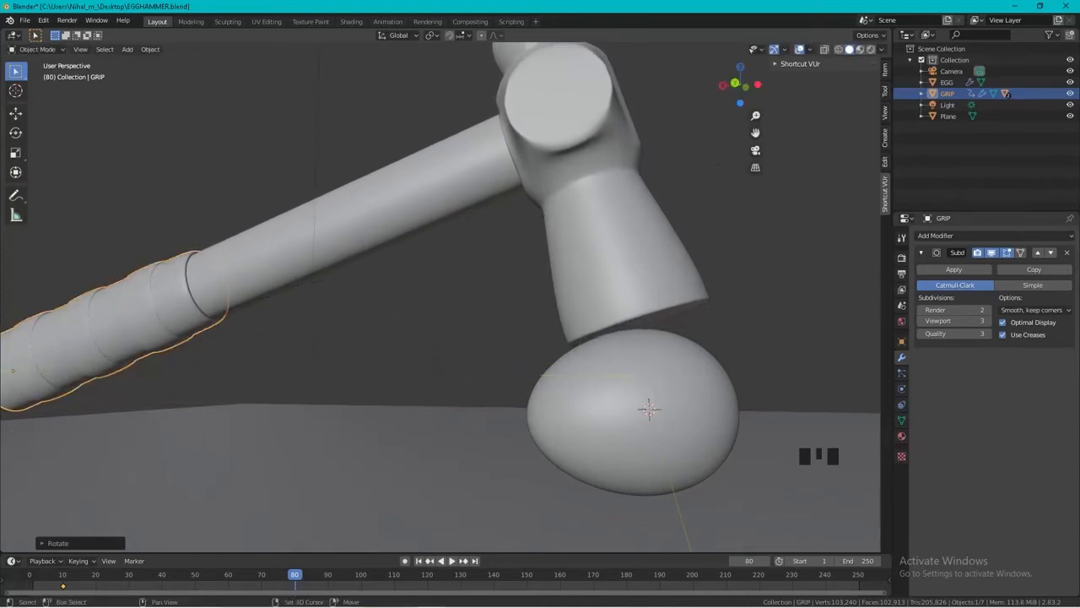
pyautogui.moveTo(397, 206); pyautogui.dragTo(349, 226, button='middle')
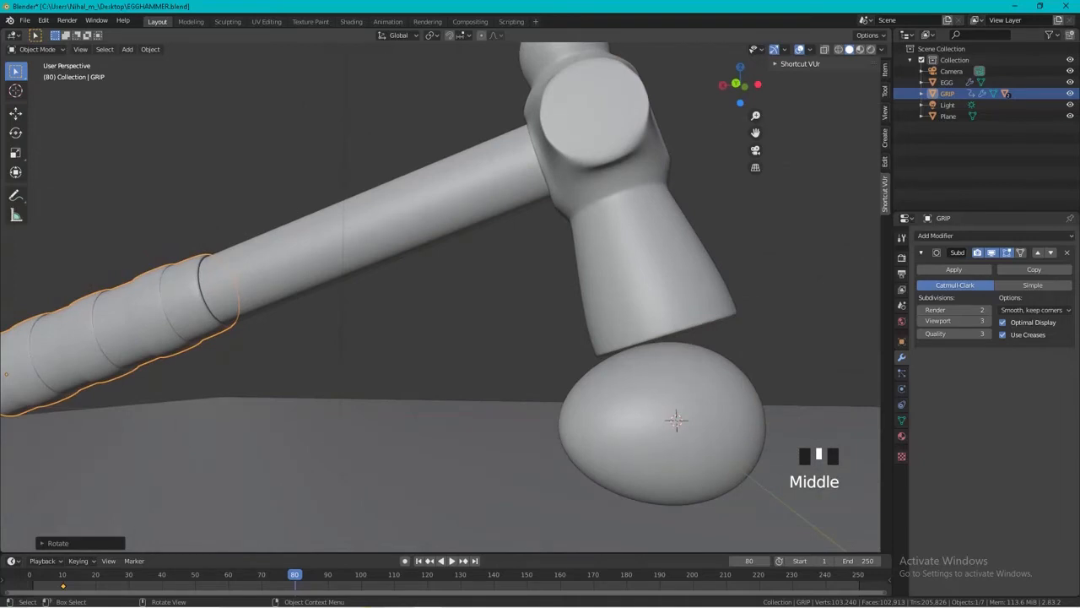
pyautogui.press('i')
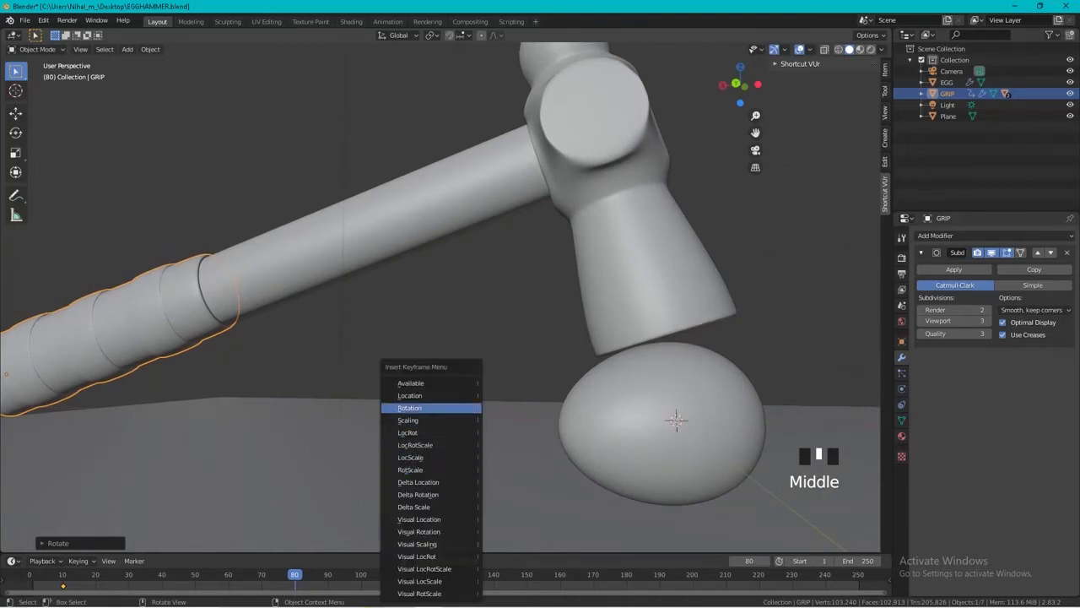
pyautogui.click(409, 419)
# Play the hammer swing from the start of the timeline to check the motion.
pyautogui.moveTo(294, 575); pyautogui.dragTo(30, 575)
pyautogui.scroll(-6, 441, 297)
pyautogui.moveTo(418, 267); pyautogui.dragTo(417, 267, button='middle')
pyautogui.press('space')
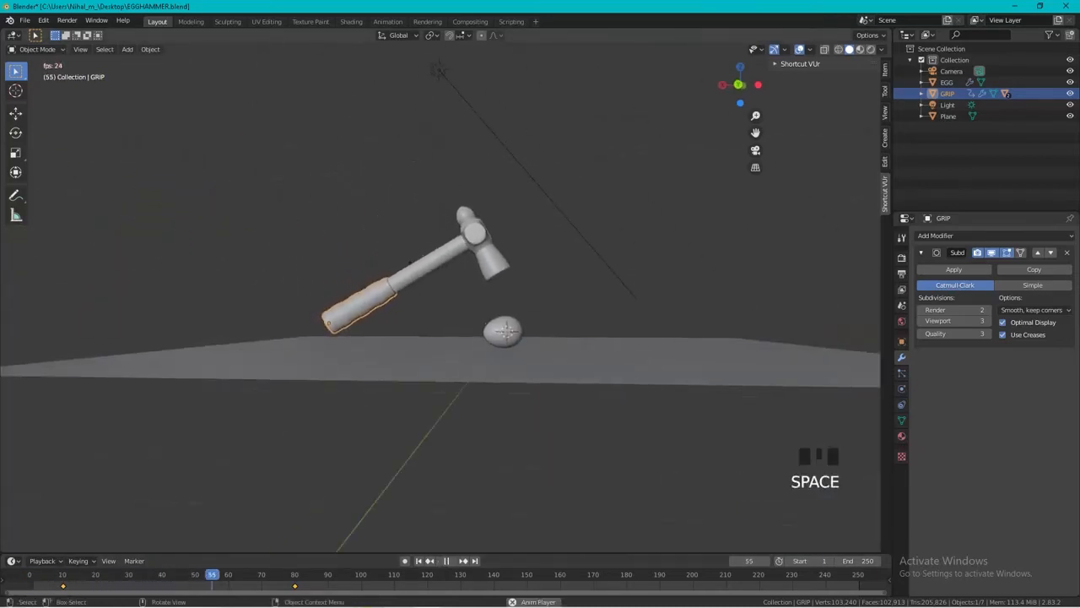
pyautogui.press('space')
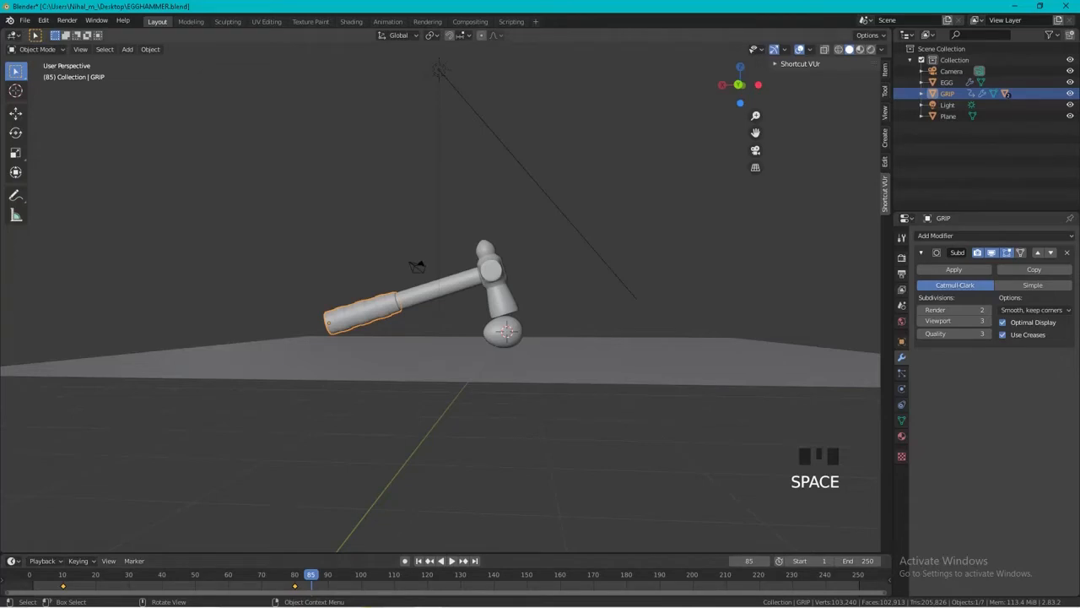
# Frame the hammer and egg in a low, close view and align the camera to it.
pyautogui.moveTo(439, 304); pyautogui.dragTo(384, 304, button='middle')
pyautogui.scroll(4, 439, 299)
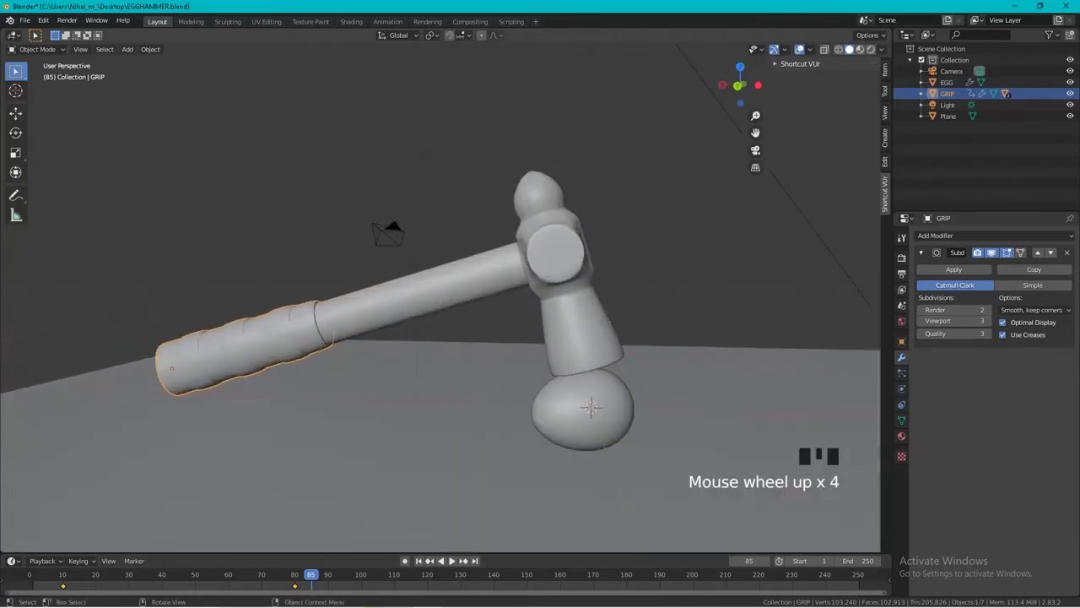
pyautogui.keyDown('shift'); pyautogui.moveTo(468, 274); pyautogui.dragTo(279, 213, button='middle'); pyautogui.keyUp('shift')
pyautogui.scroll(-1, 278, 212)
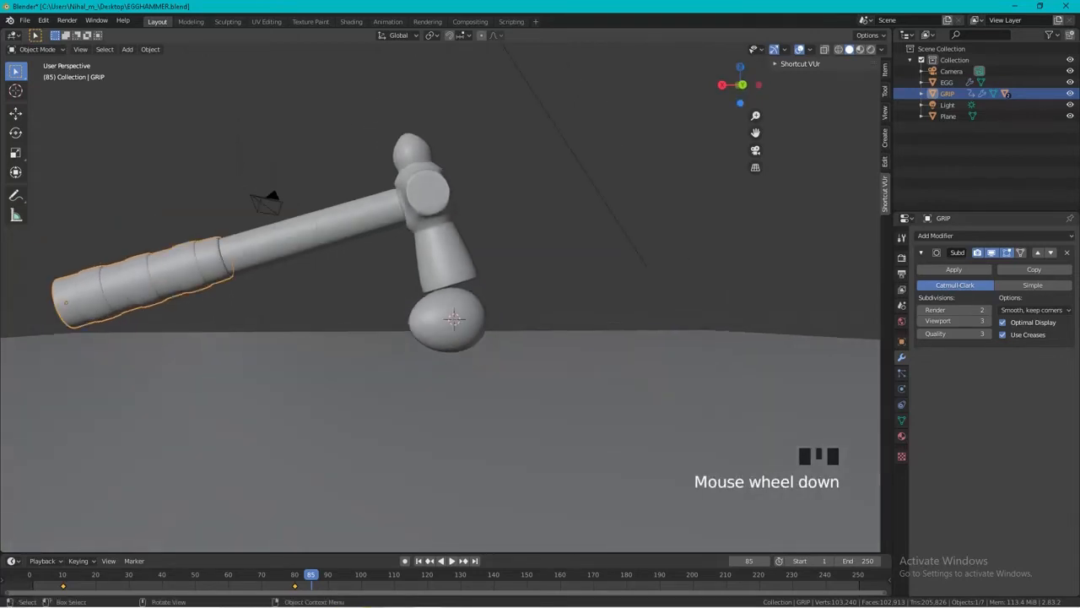
pyautogui.press('ctrl+alt+KP_0')
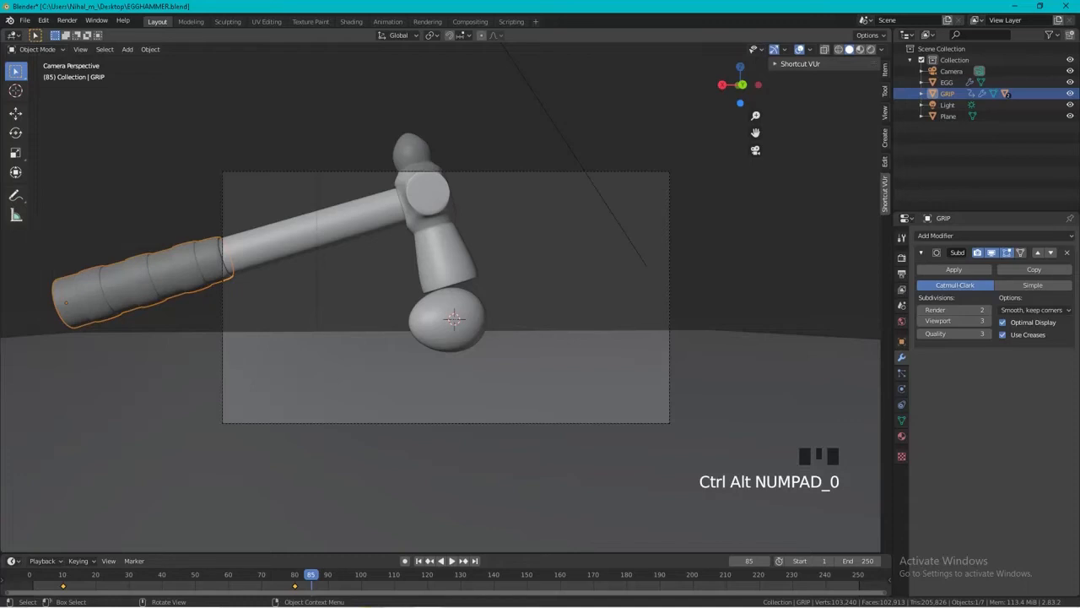
# Raise the camera about 0.68 m along global Z and check the framing through the camera.
pyautogui.click(278, 171)
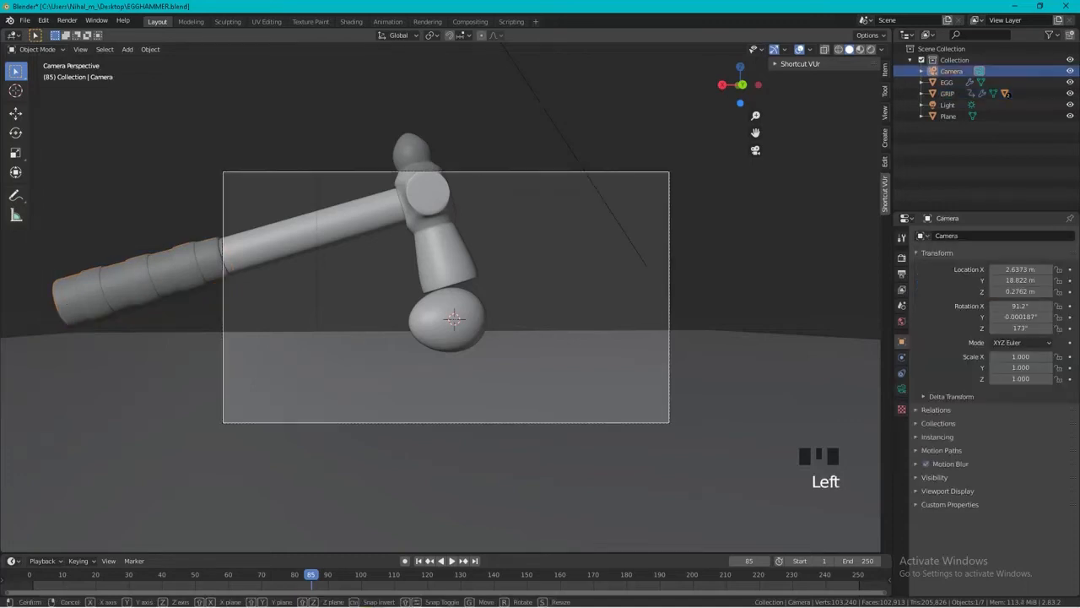
pyautogui.press('g')
pyautogui.press('z')
pyautogui.click(279, 105)
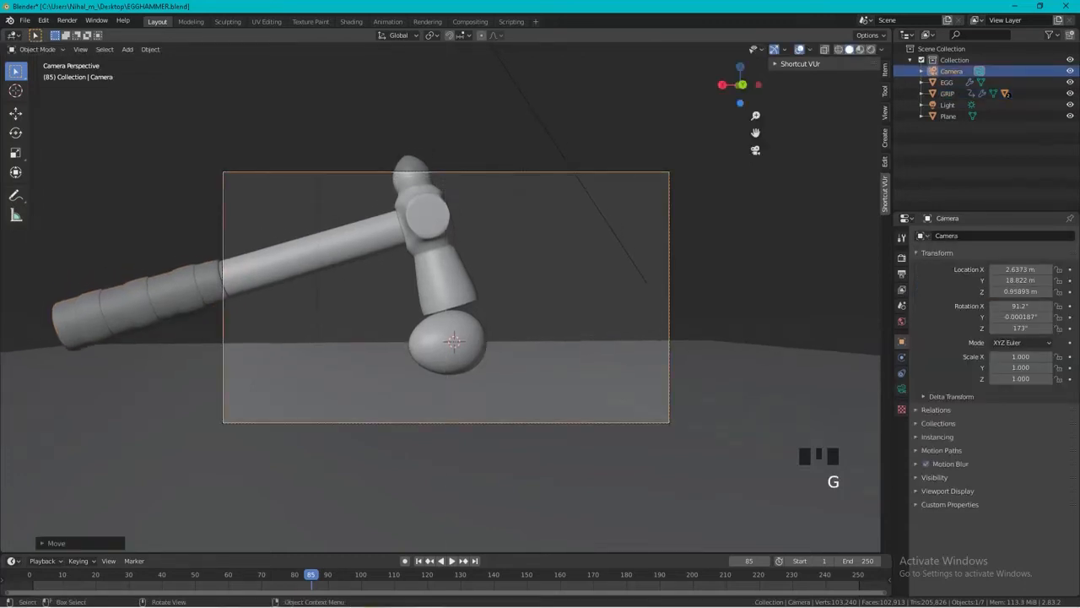
pyautogui.moveTo(279, 105)
pyautogui.mouseDown(button='middle')
pyautogui.moveTo(261, 107)
pyautogui.moveTo(282, 103)
pyautogui.mouseUp(button='middle')
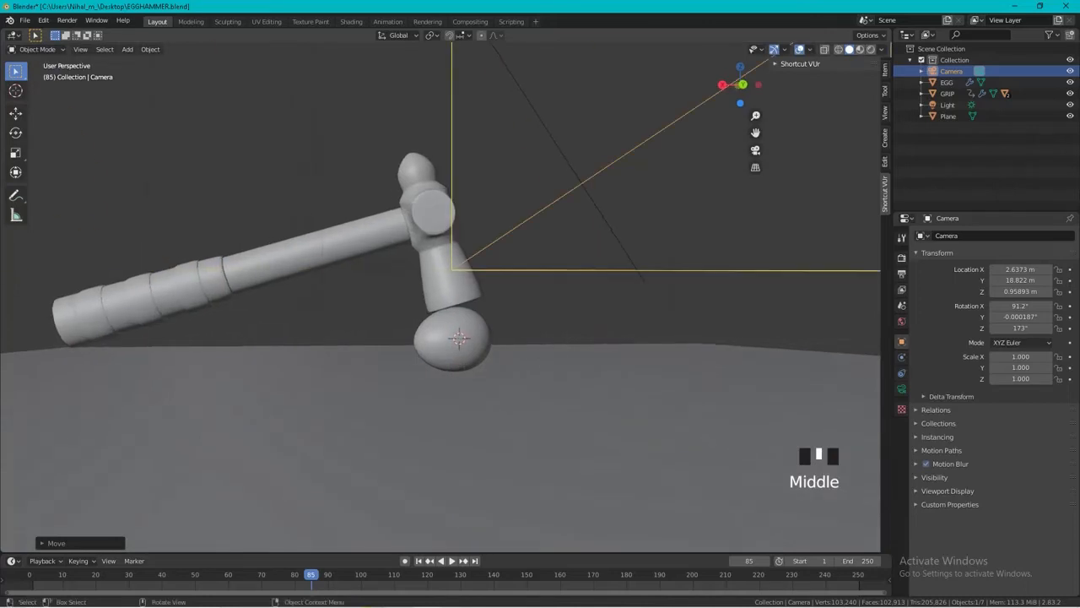
pyautogui.press('KP_0')
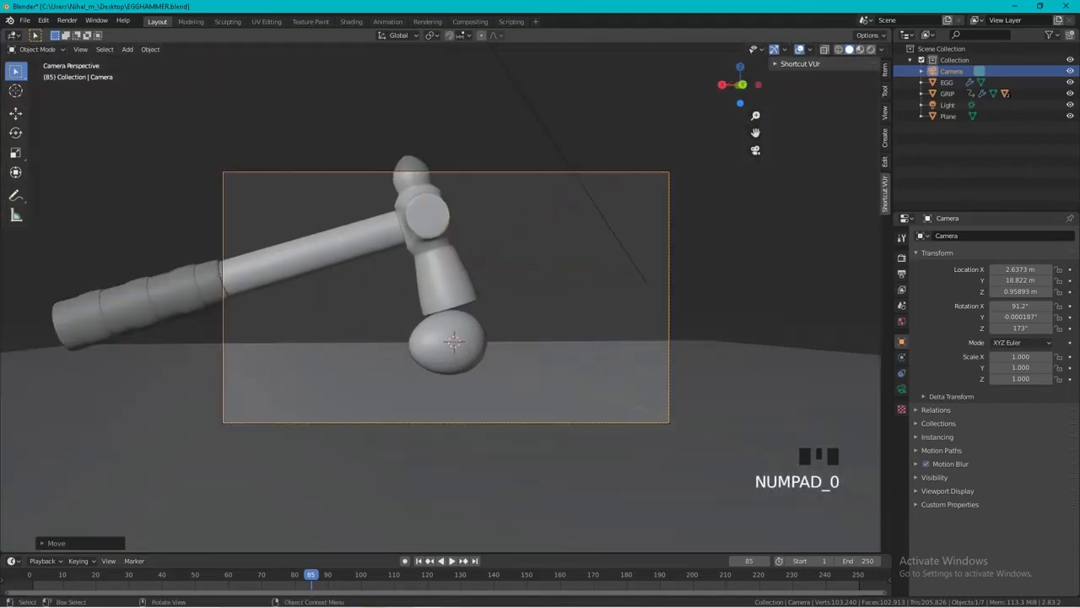
# Show the camera view in rendered shading and move the camera about 2.1 m along global X to fit more of the hammer.
pyautogui.click(870, 49)
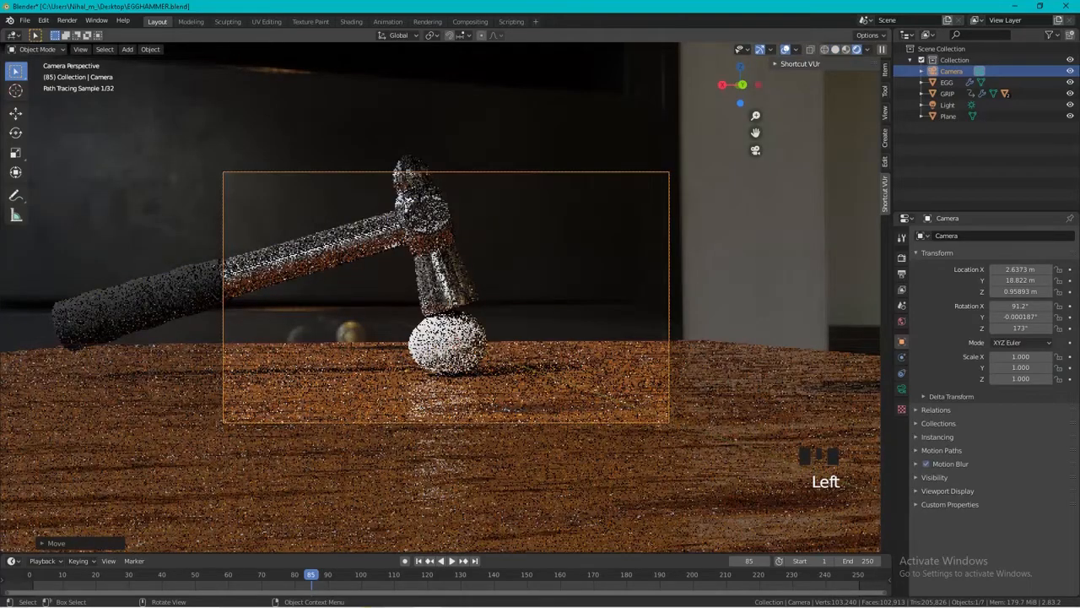
pyautogui.scroll(1, 440, 297)
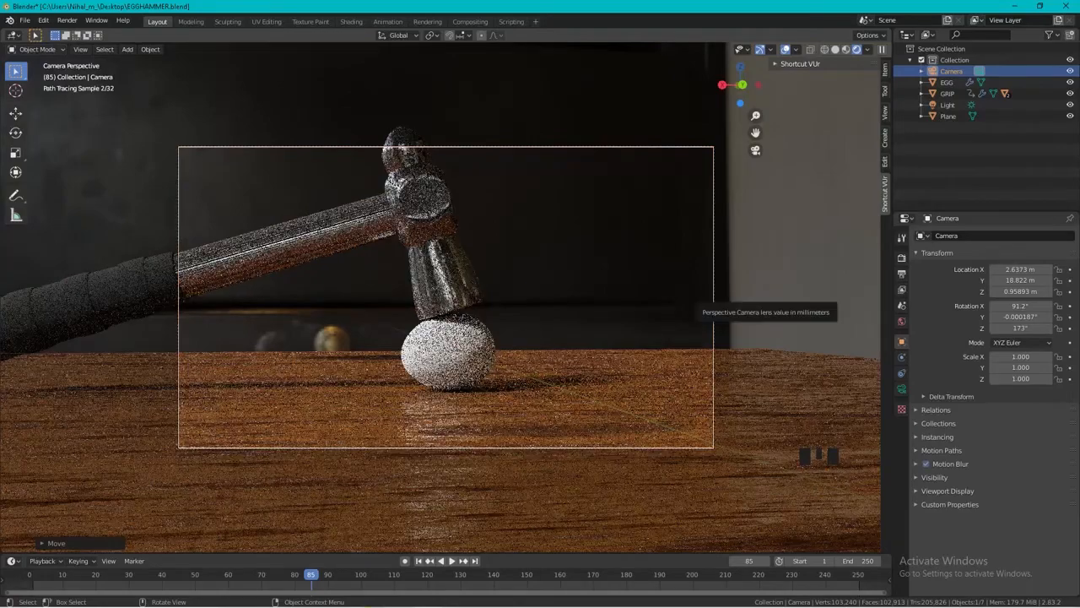
pyautogui.press('g')
pyautogui.press('y')
pyautogui.press('x')
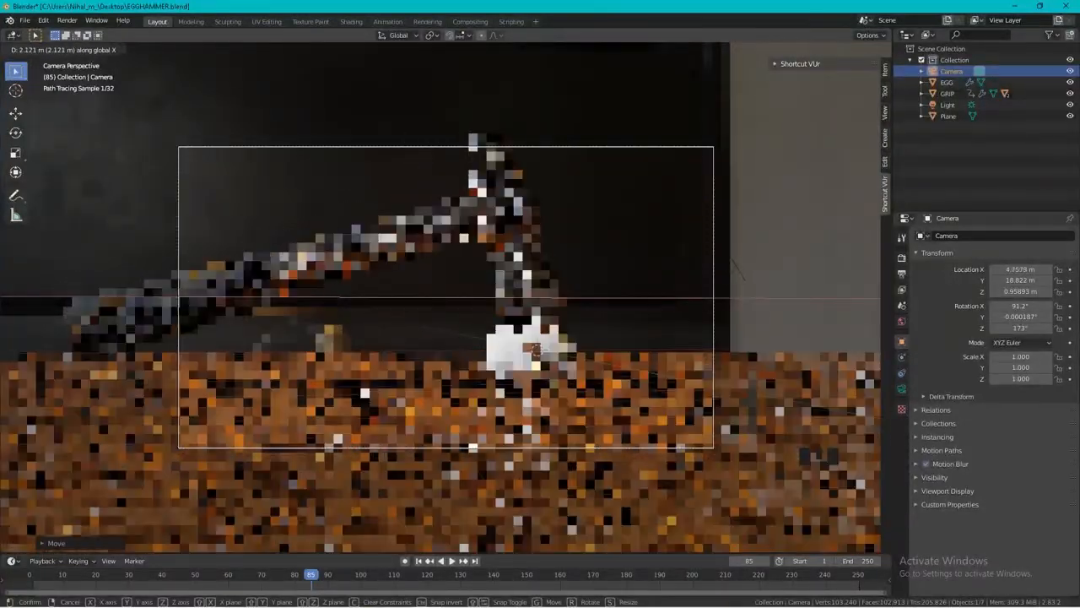
pyautogui.click(445, 297)
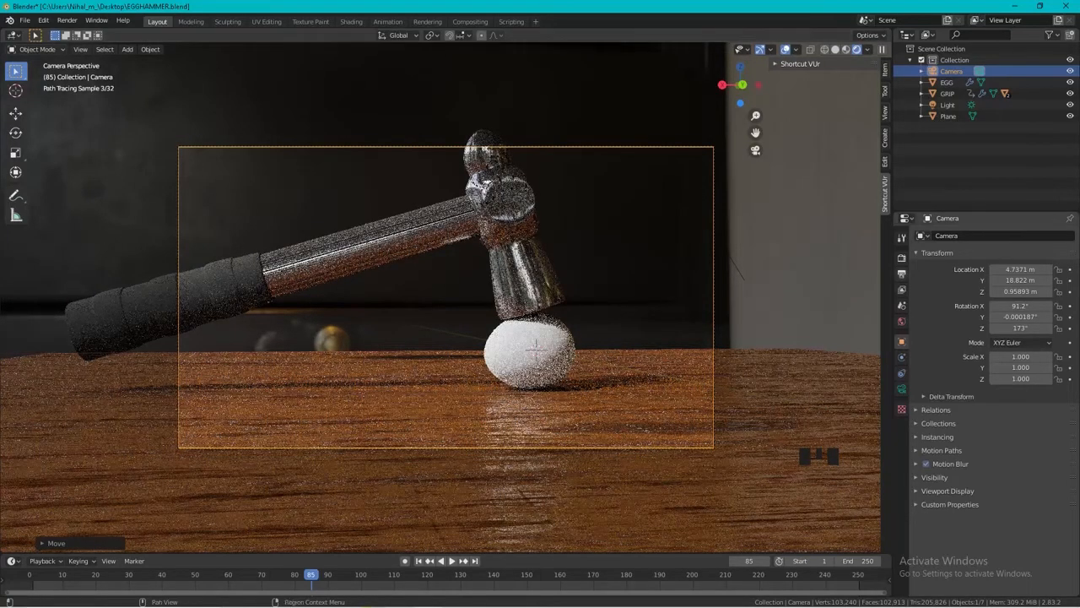
# Set the Cycles device to GPU Compute, render the current frame as a still image and close the result.
pyautogui.click(903, 258)
pyautogui.click(902, 258)
pyautogui.click(1023, 263)
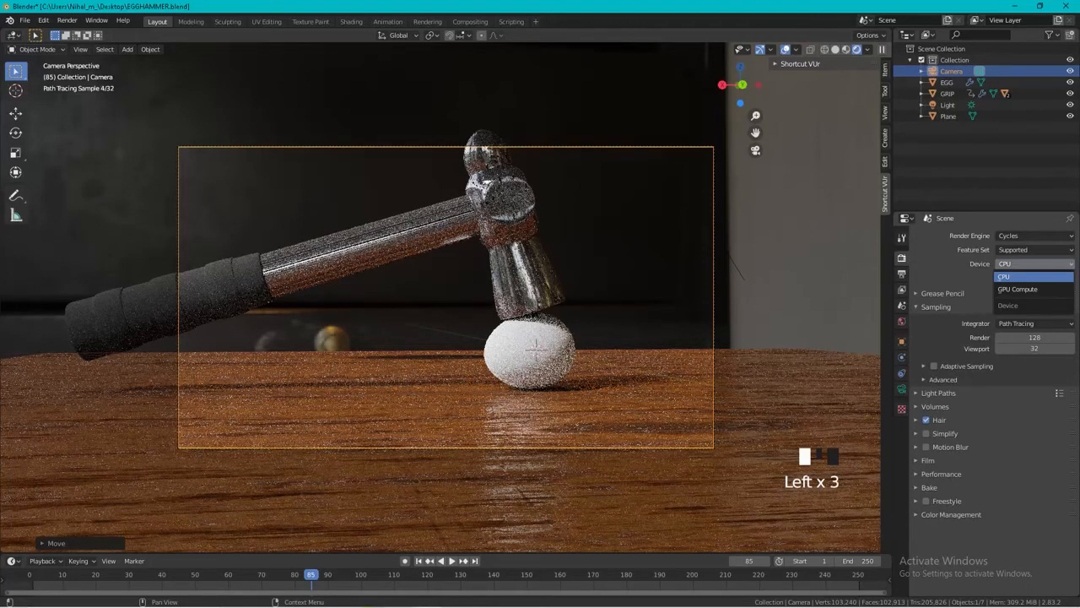
pyautogui.click(1025, 290)
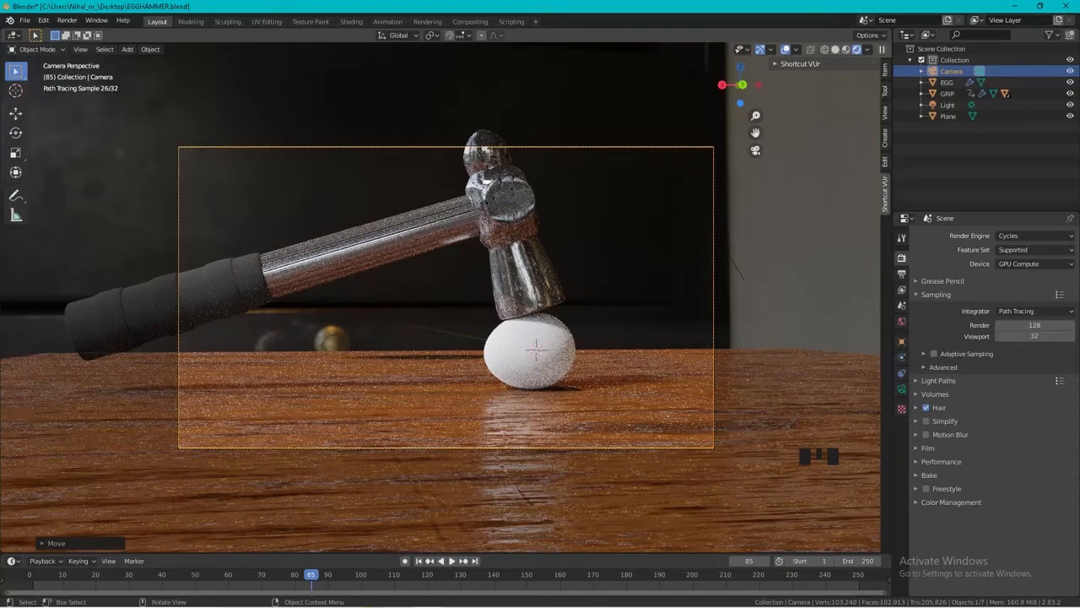
pyautogui.press('F12')
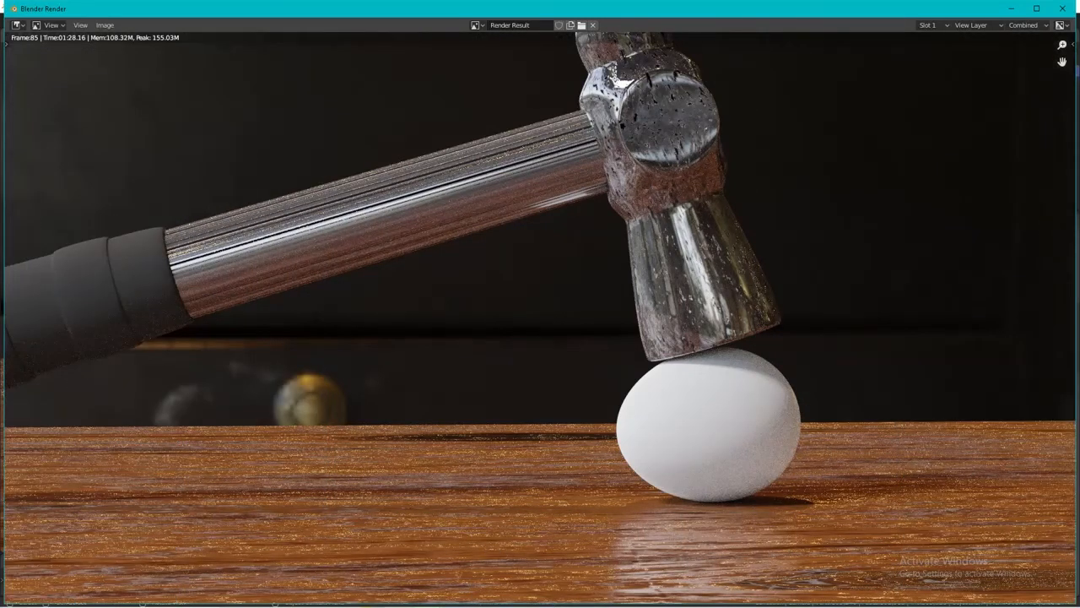
pyautogui.click(1061, 8)
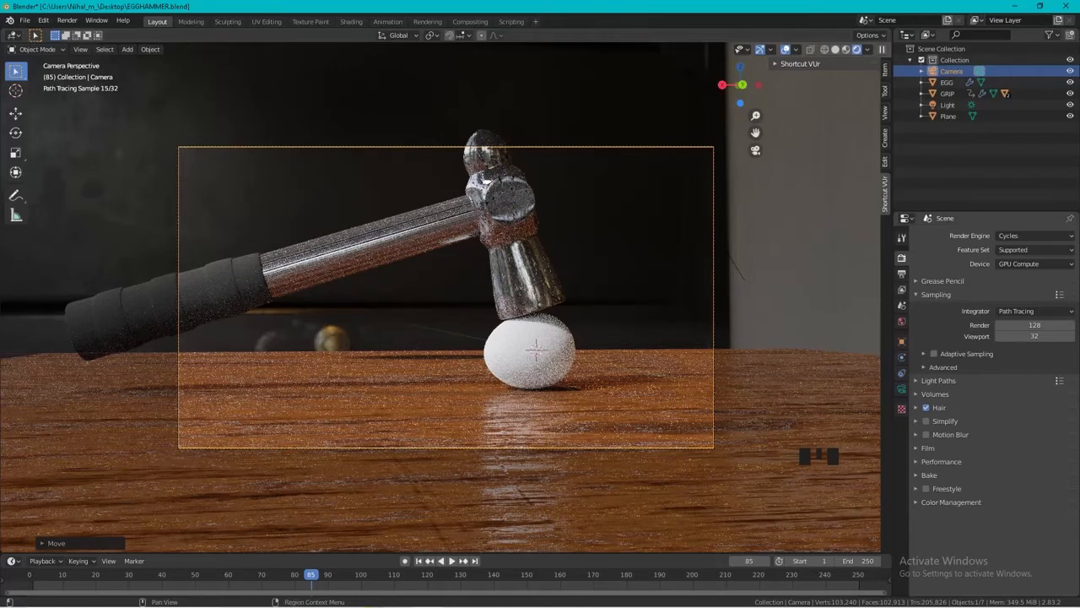
# Set the PNG output compression to 0% and the animation's end frame to 80.
pyautogui.click(901, 273)
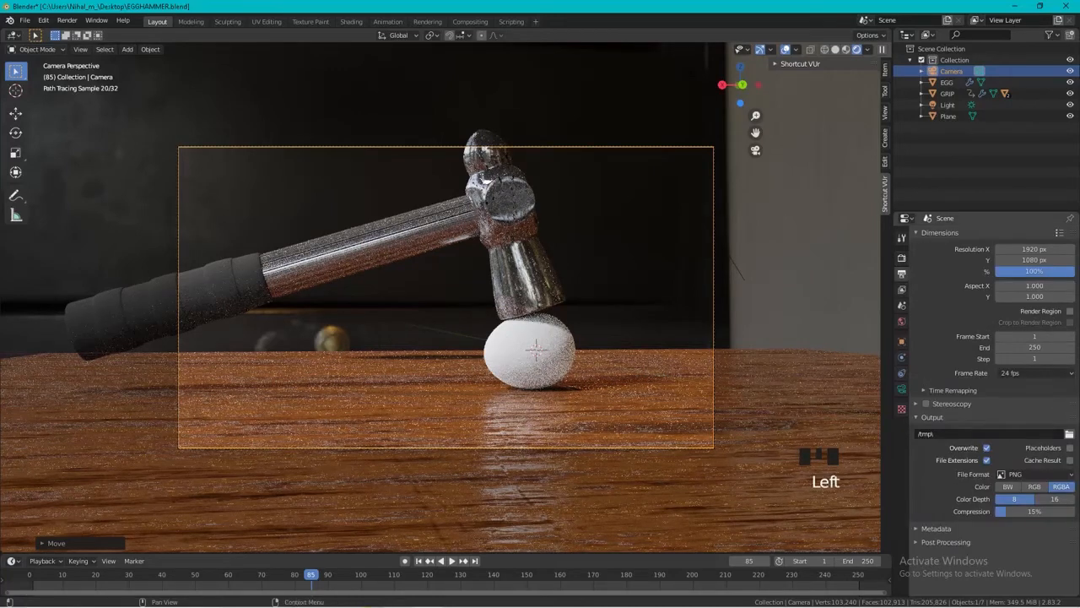
pyautogui.moveTo(1035, 512); pyautogui.dragTo(1005, 511)
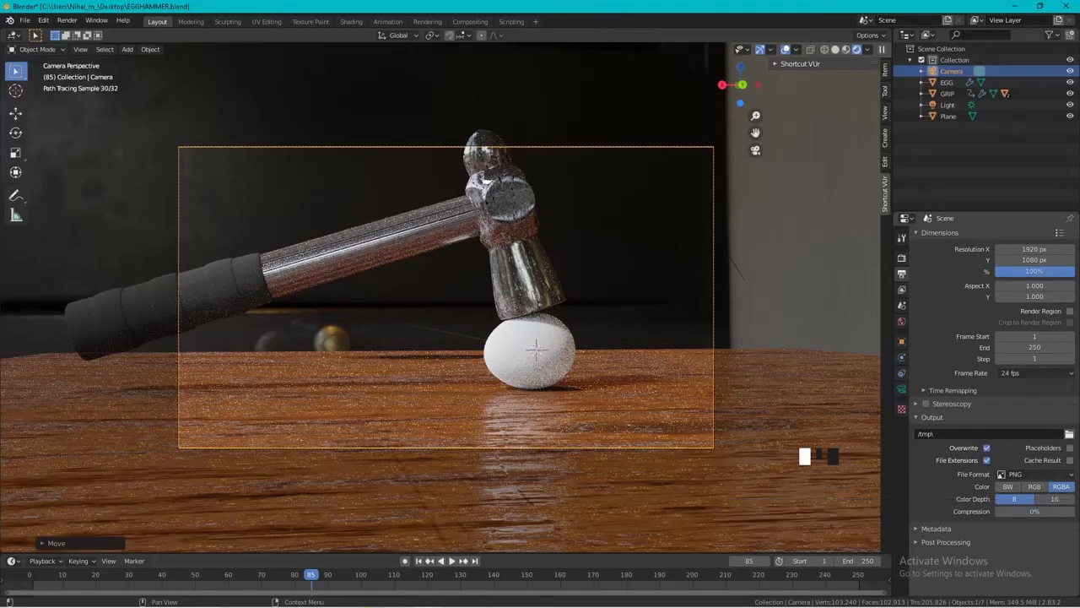
pyautogui.click(1035, 348)
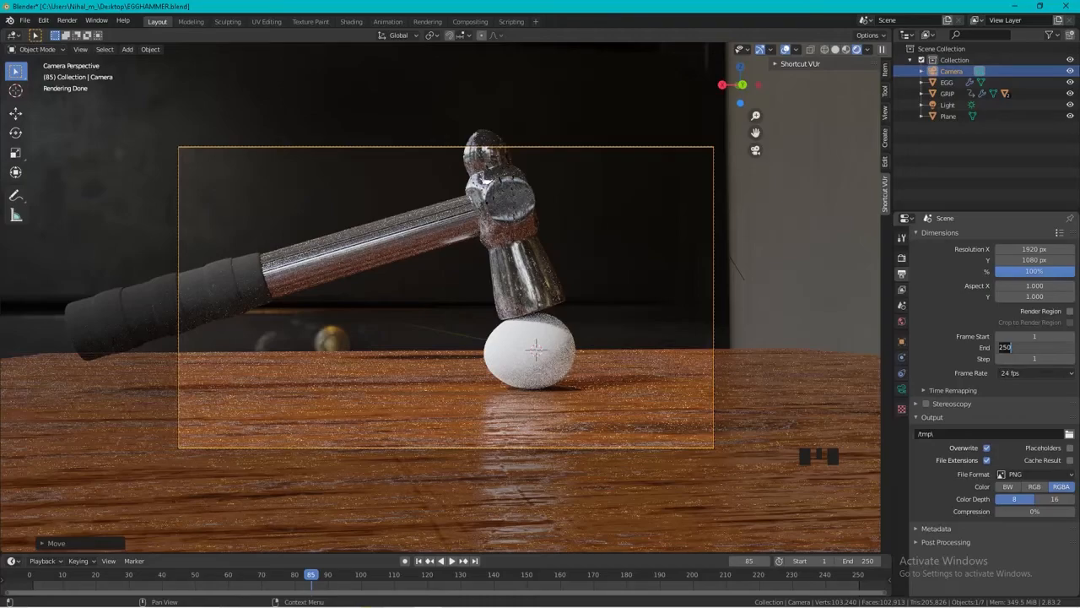
pyautogui.click(298, 578)
pyautogui.click(298, 577)
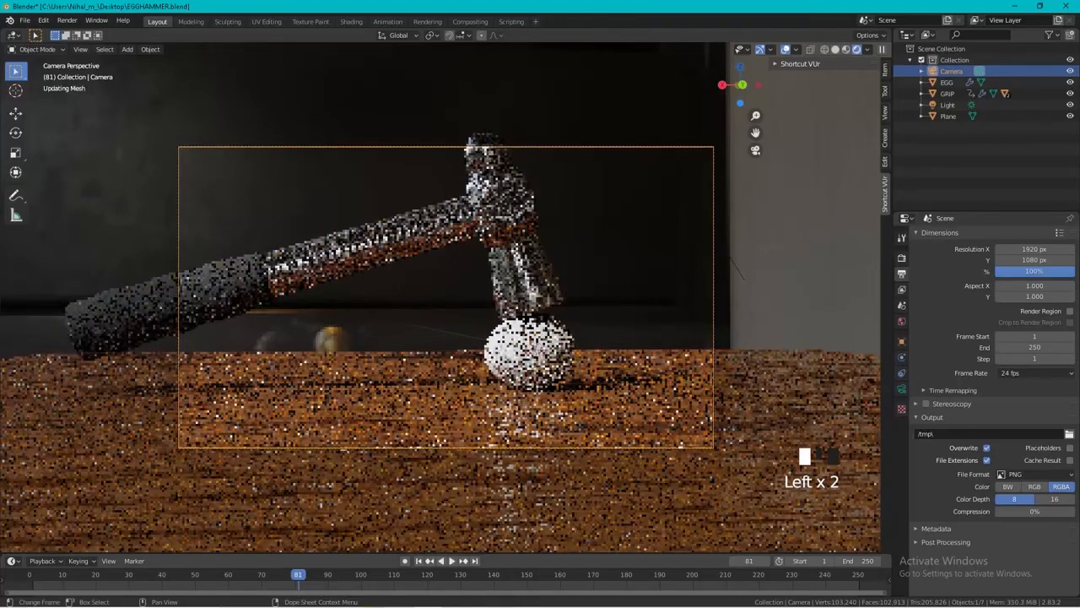
pyautogui.press('Left')
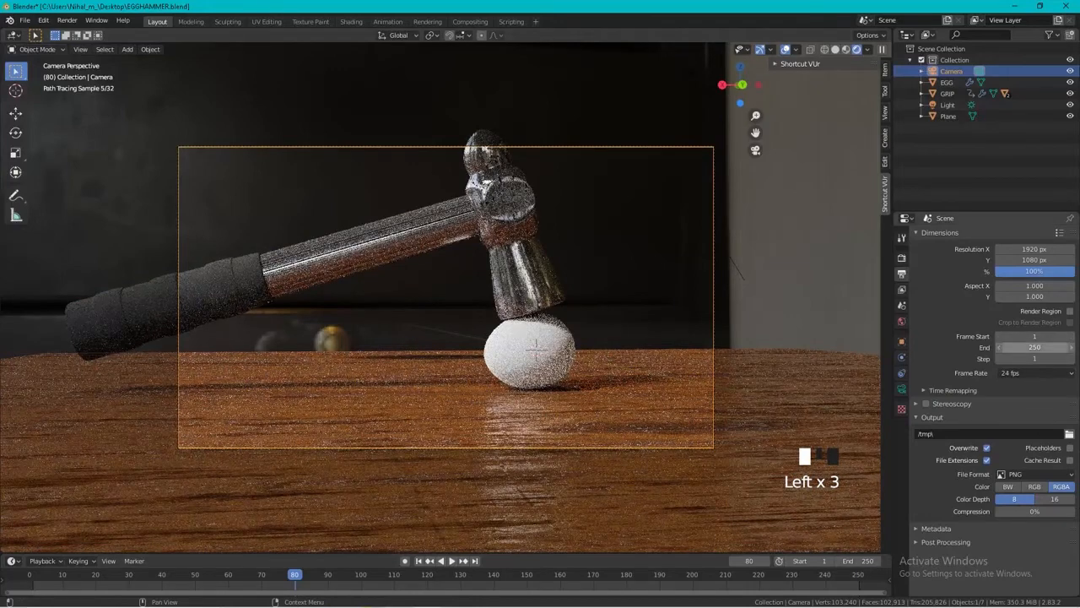
pyautogui.click(1035, 347)
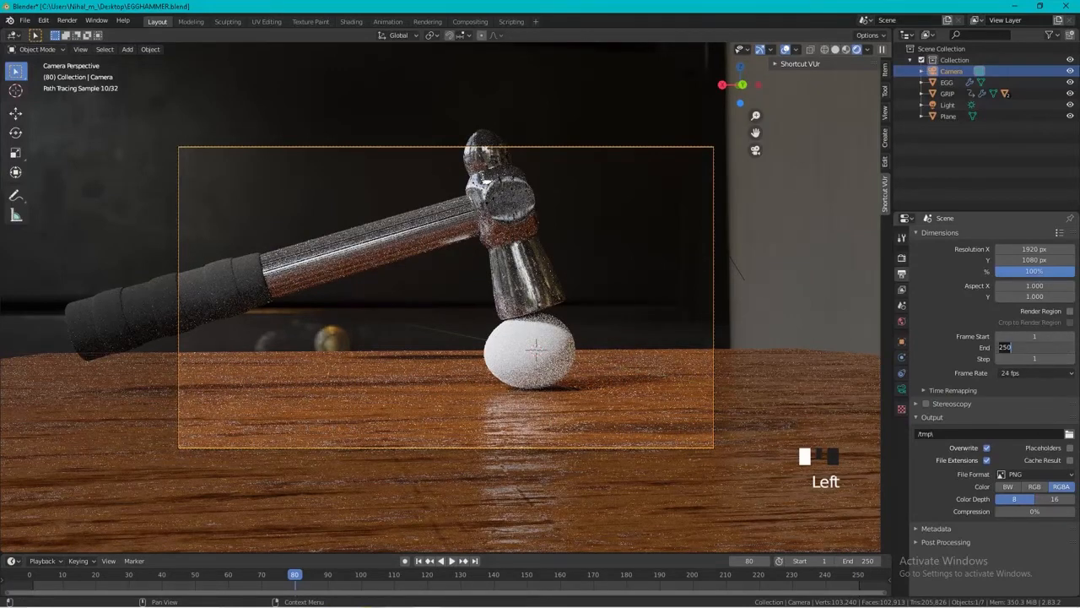
pyautogui.write('80')
pyautogui.press('Return')
# Start rendering the animation and close the render window.
pyautogui.click(726, 414)
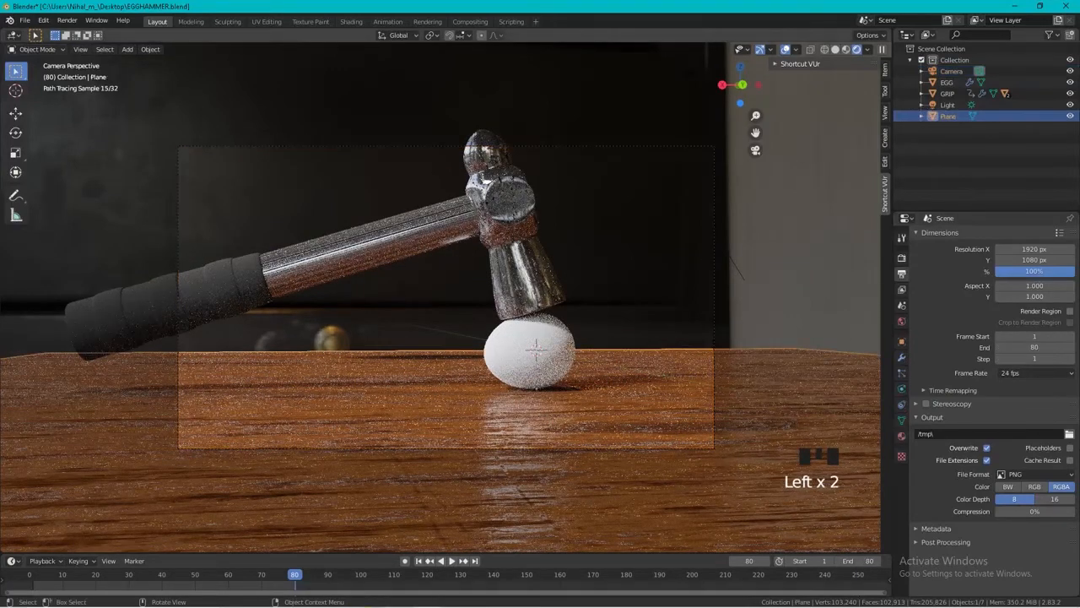
pyautogui.hotkey('ctrl', 'F12')
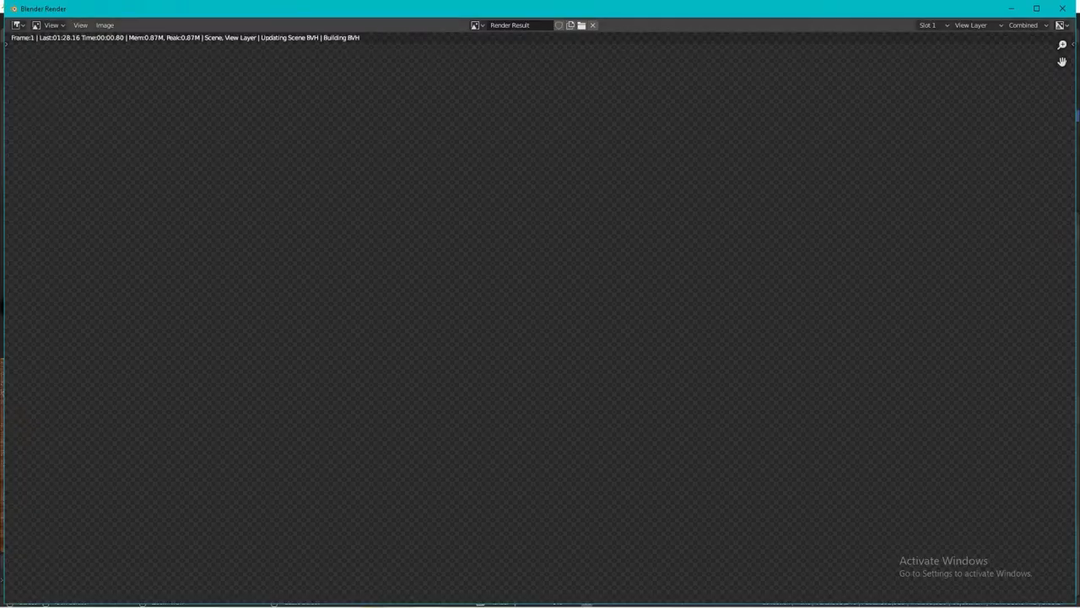
pyautogui.click(1063, 9)
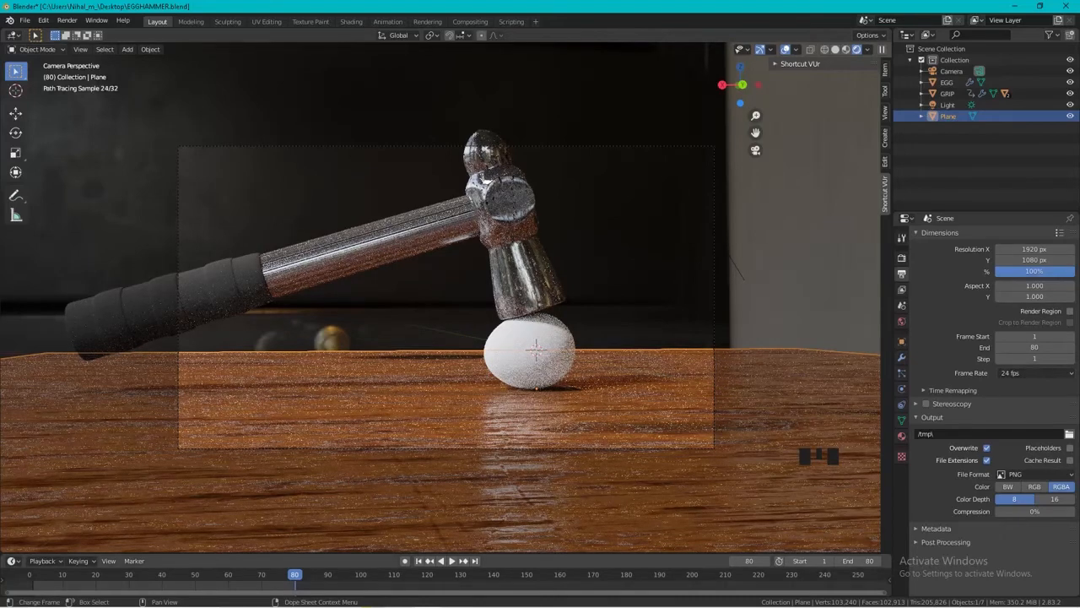
# Look up the Cell Fracture add-on in the preferences by searching the add-ons for "CELL", and close the preferences.
pyautogui.click(178, 302)
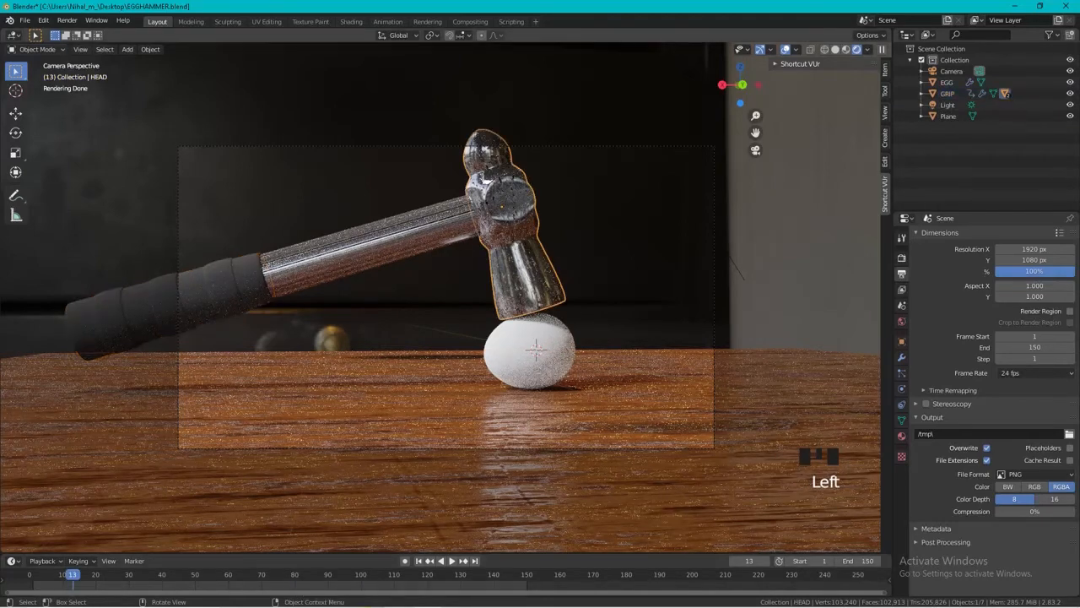
pyautogui.click(67, 19)
pyautogui.click(43, 21)
pyautogui.click(43, 20)
pyautogui.click(69, 180)
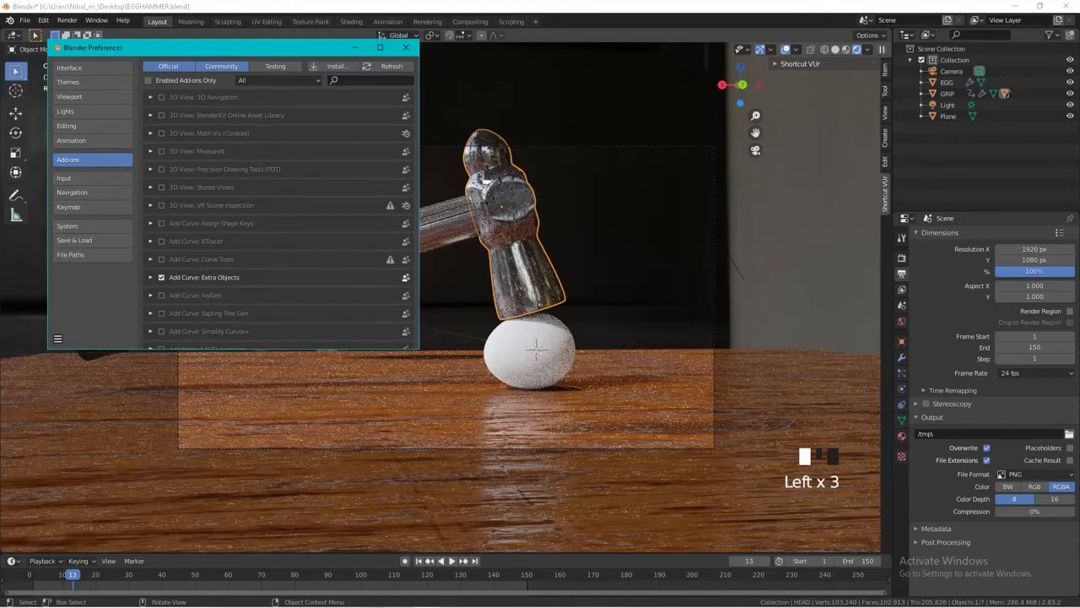
pyautogui.click(371, 80)
pyautogui.write('CELL')
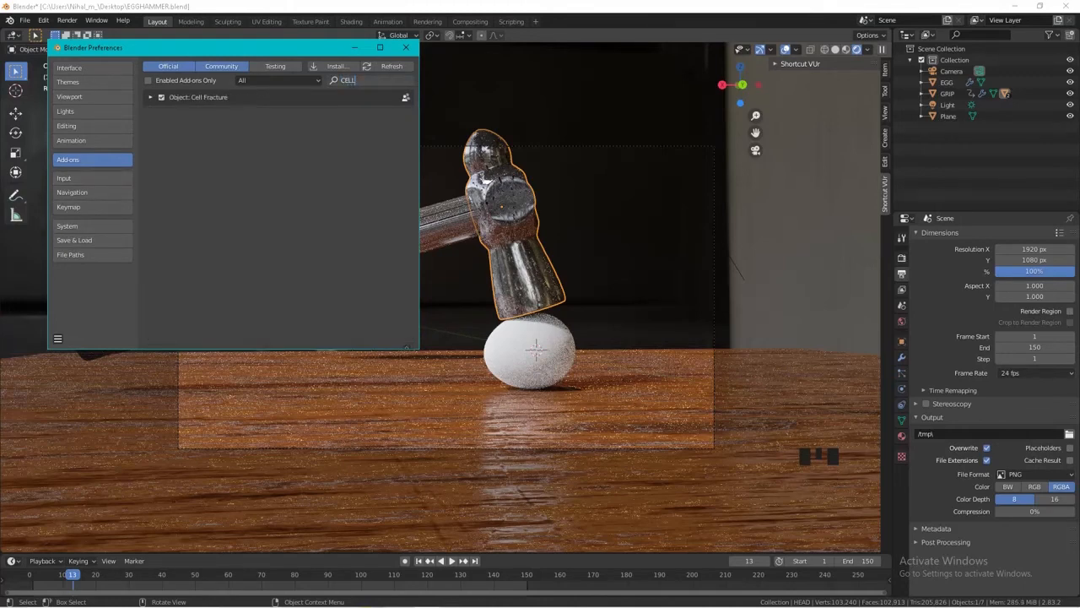
pyautogui.click(406, 48)
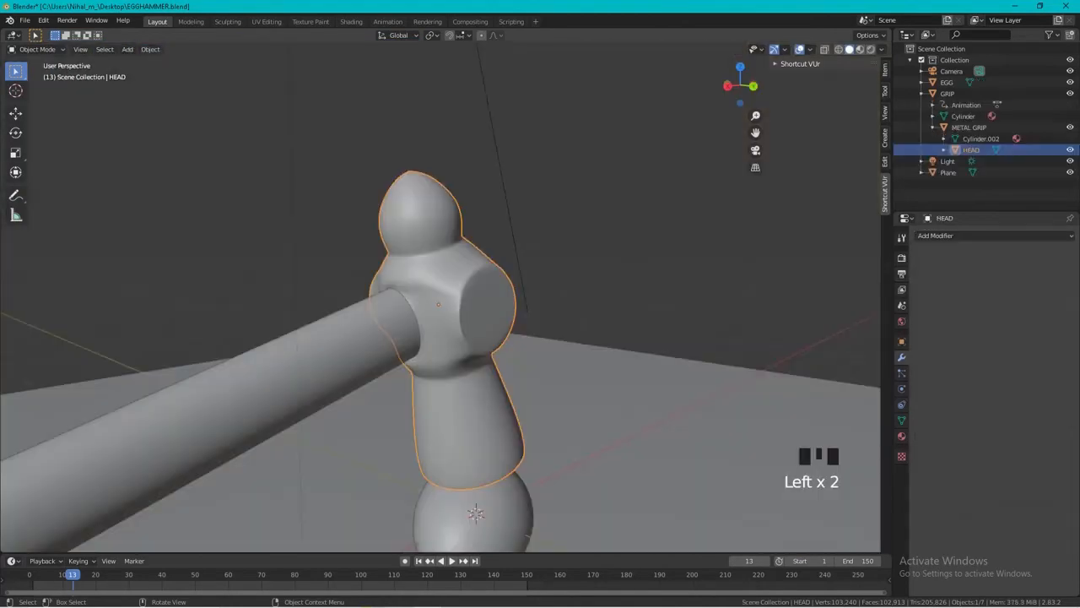
# Activate the Annotate tool and set its stroke placement to Surface.
pyautogui.click(15, 195)
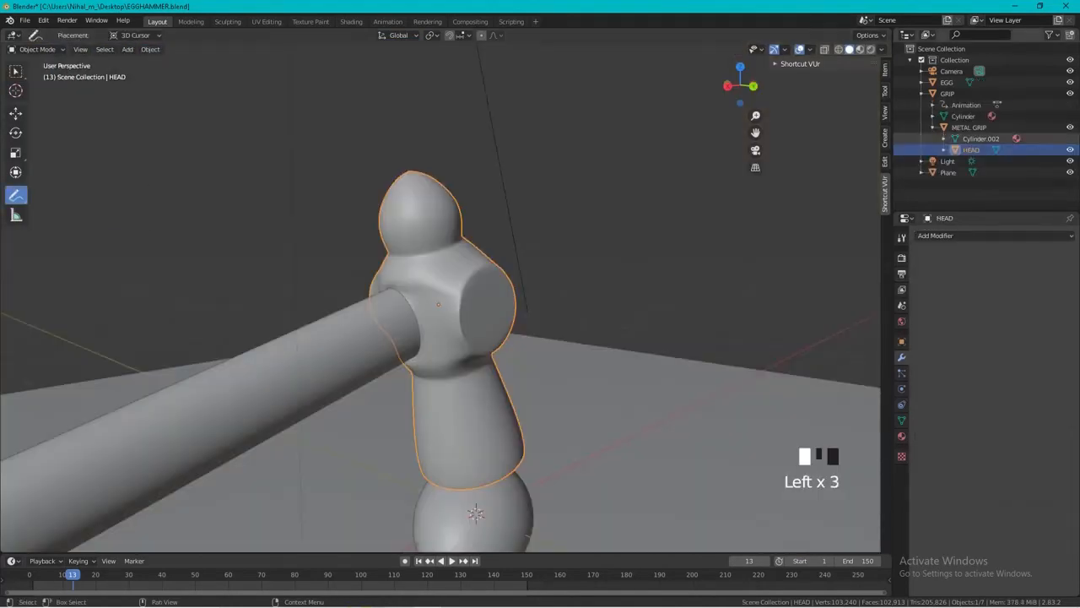
pyautogui.click(885, 91)
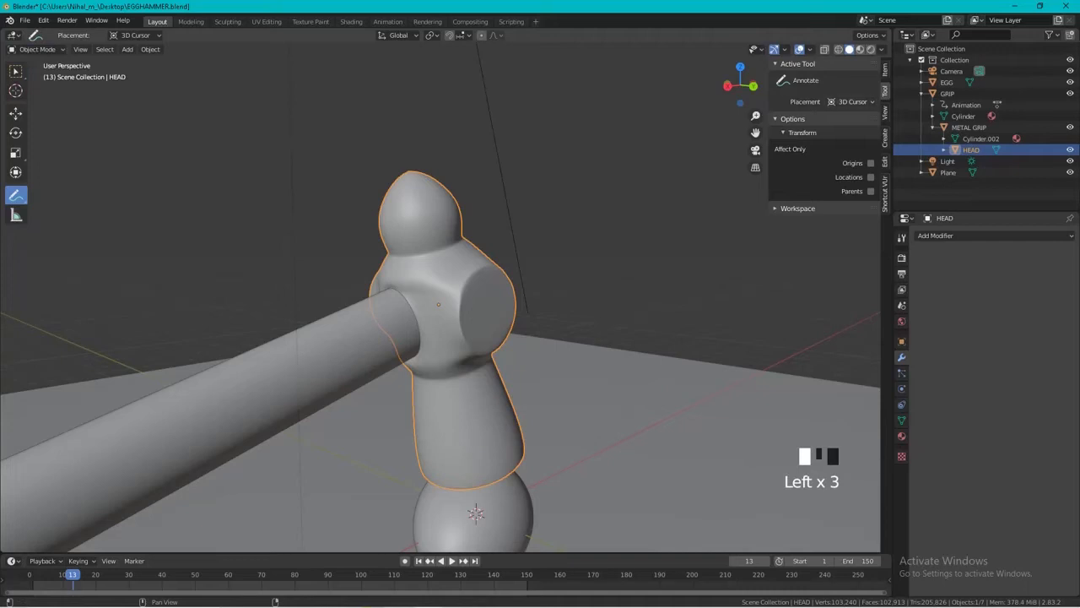
pyautogui.click(851, 101)
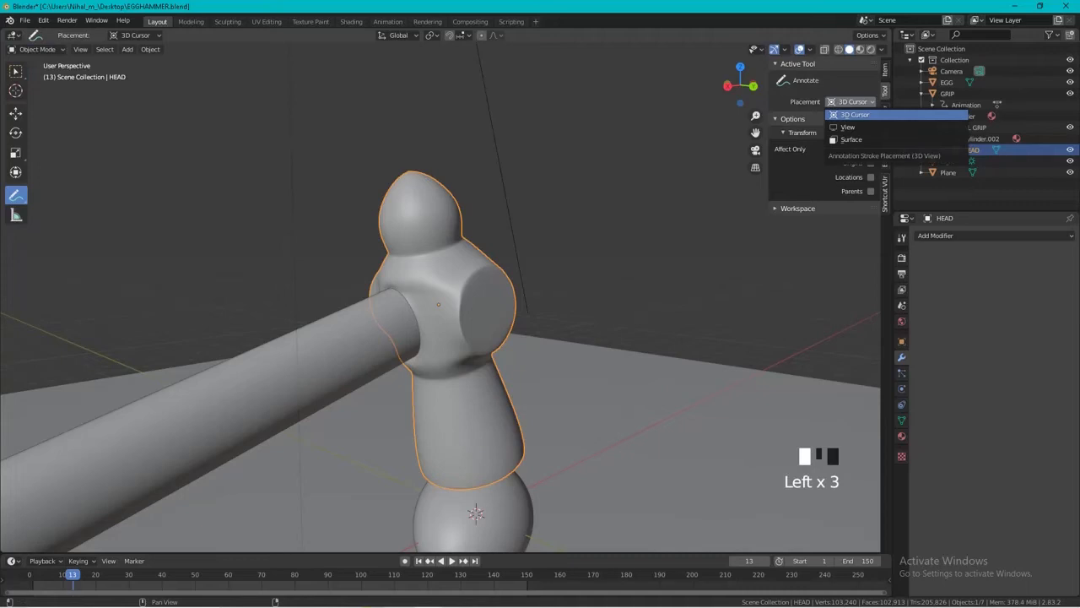
pyautogui.click(852, 140)
# Draw many scattered annotation strokes all around the hammer head, densest on its lower end near the egg and thinning toward the neck.
pyautogui.moveTo(384, 406); pyautogui.dragTo(340, 346, button='middle')
pyautogui.scroll(2, 317, 394)
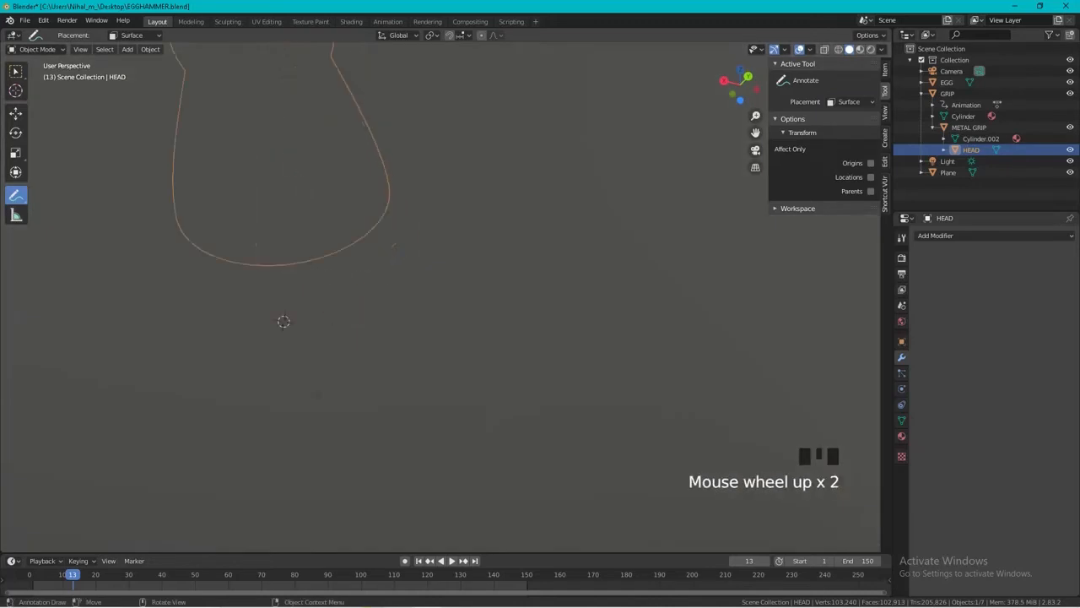
pyautogui.scroll(1, 188, 333)
pyautogui.keyDown('shift'); pyautogui.moveTo(188, 332); pyautogui.dragTo(283, 516, button='middle'); pyautogui.keyUp('shift')
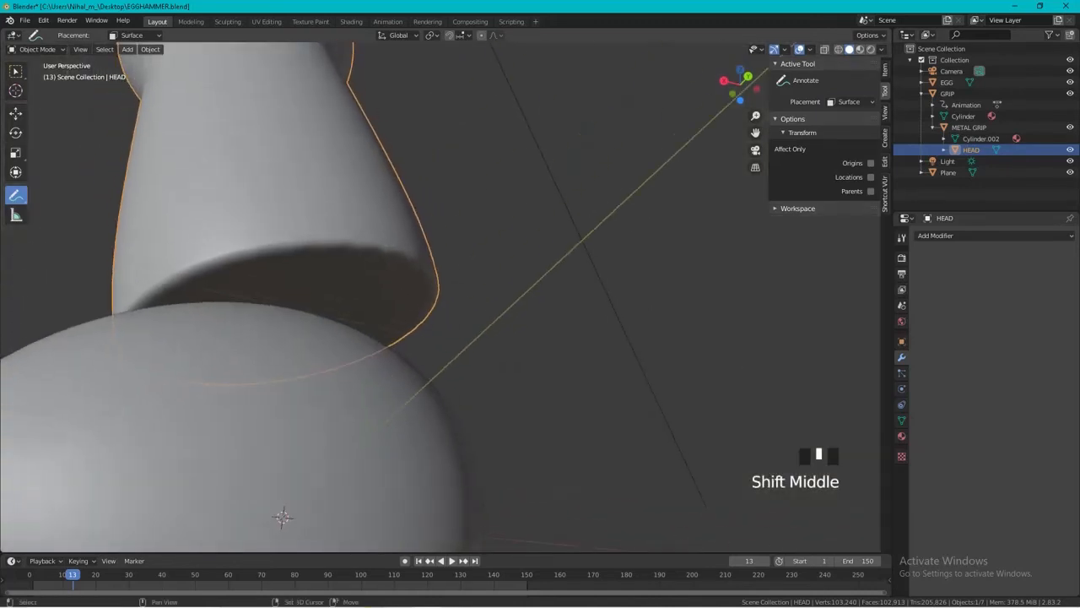
pyautogui.moveTo(331, 236)
pyautogui.mouseDown()
pyautogui.moveTo(331, 258)
pyautogui.moveTo(315, 256)
pyautogui.mouseUp()
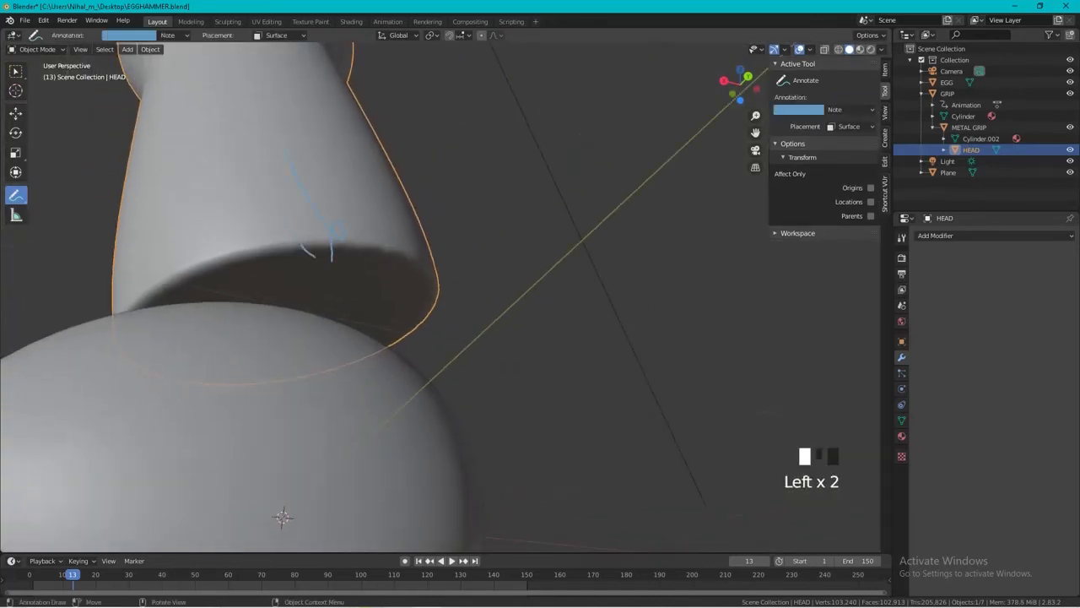
pyautogui.moveTo(217, 167); pyautogui.dragTo(309, 267)
pyautogui.moveTo(183, 181); pyautogui.dragTo(291, 265)
pyautogui.moveTo(282, 261); pyautogui.dragTo(236, 270, button='middle')
pyautogui.moveTo(78, 354); pyautogui.dragTo(126, 384)
pyautogui.moveTo(211, 363)
pyautogui.mouseDown(button='middle')
pyautogui.moveTo(173, 342)
pyautogui.moveTo(148, 350)
pyautogui.moveTo(101, 304)
pyautogui.mouseUp(button='middle')
pyautogui.moveTo(183, 491); pyautogui.dragTo(194, 473, button='middle')
pyautogui.scroll(-3, 194, 472)
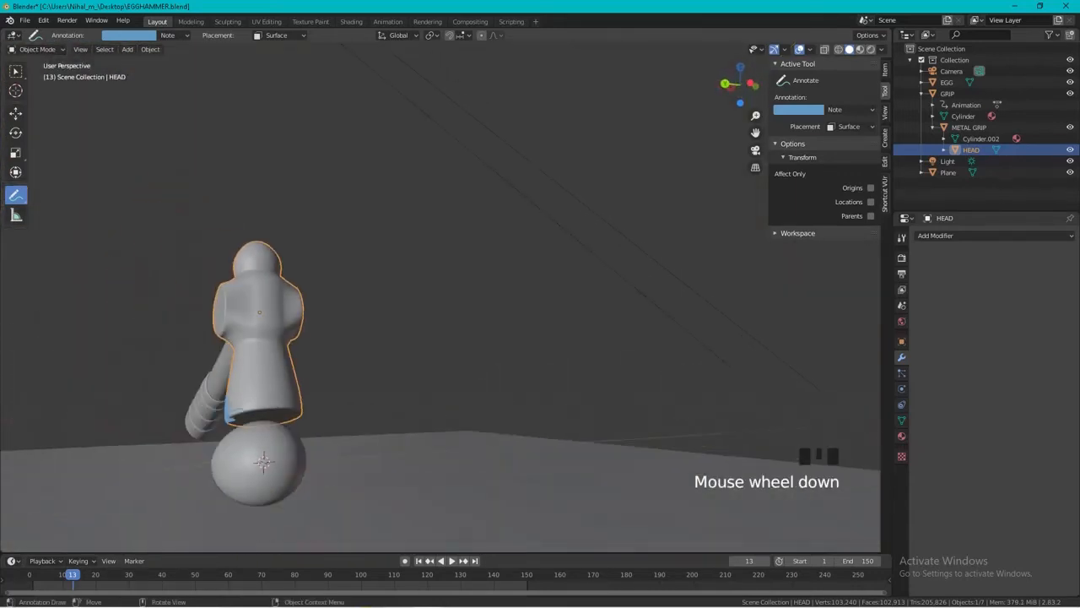
pyautogui.moveTo(229, 412)
pyautogui.mouseDown()
pyautogui.moveTo(258, 396)
pyautogui.moveTo(244, 340)
pyautogui.mouseUp()
pyautogui.moveTo(261, 405); pyautogui.dragTo(264, 295)
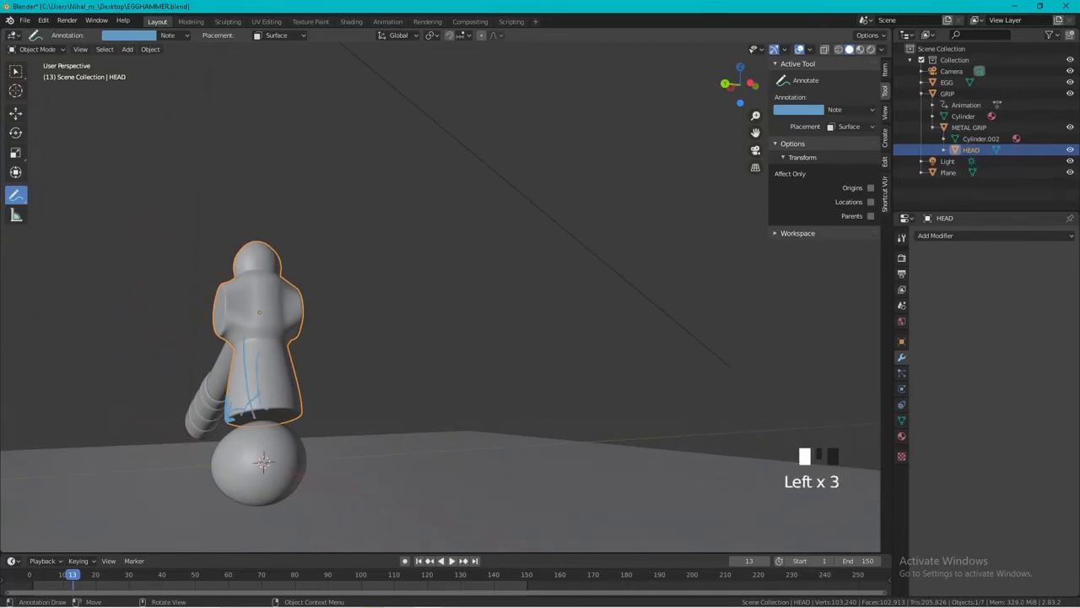
pyautogui.moveTo(259, 350); pyautogui.dragTo(255, 415)
pyautogui.moveTo(245, 378)
pyautogui.mouseDown()
pyautogui.moveTo(253, 417)
pyautogui.moveTo(243, 412)
pyautogui.mouseUp()
pyautogui.moveTo(245, 409); pyautogui.dragTo(388, 359, button='middle')
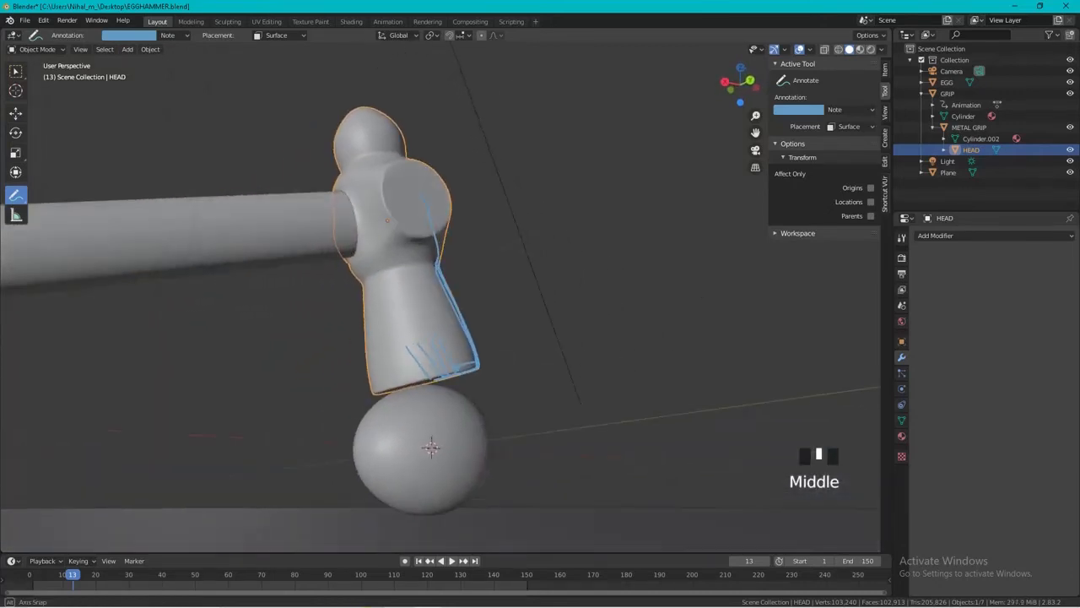
pyautogui.moveTo(400, 324); pyautogui.dragTo(400, 378)
pyautogui.moveTo(443, 367)
pyautogui.mouseDown(button='middle')
pyautogui.moveTo(531, 334)
pyautogui.moveTo(515, 371)
pyautogui.mouseUp(button='middle')
pyautogui.moveTo(546, 398)
pyautogui.mouseDown()
pyautogui.moveTo(549, 340)
pyautogui.moveTo(532, 363)
pyautogui.mouseUp()
pyautogui.moveTo(529, 397); pyautogui.dragTo(528, 339)
pyautogui.moveTo(540, 393); pyautogui.dragTo(544, 433, button='middle')
pyautogui.moveTo(543, 372); pyautogui.dragTo(547, 413, button='middle')
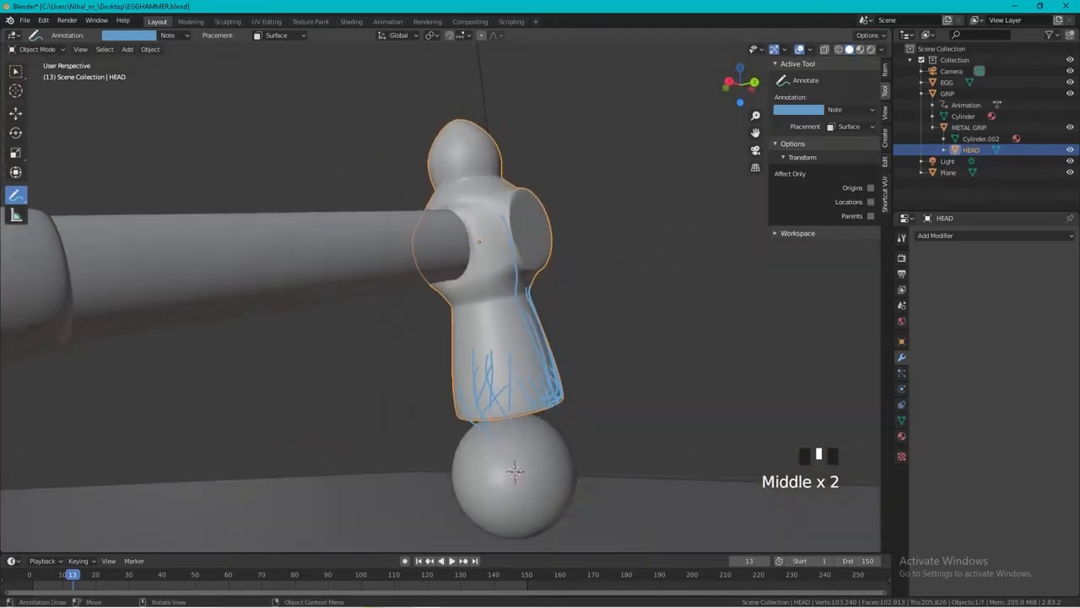
pyautogui.scroll(2, 544, 405)
pyautogui.moveTo(537, 389); pyautogui.dragTo(552, 432)
pyautogui.moveTo(532, 369); pyautogui.dragTo(548, 447)
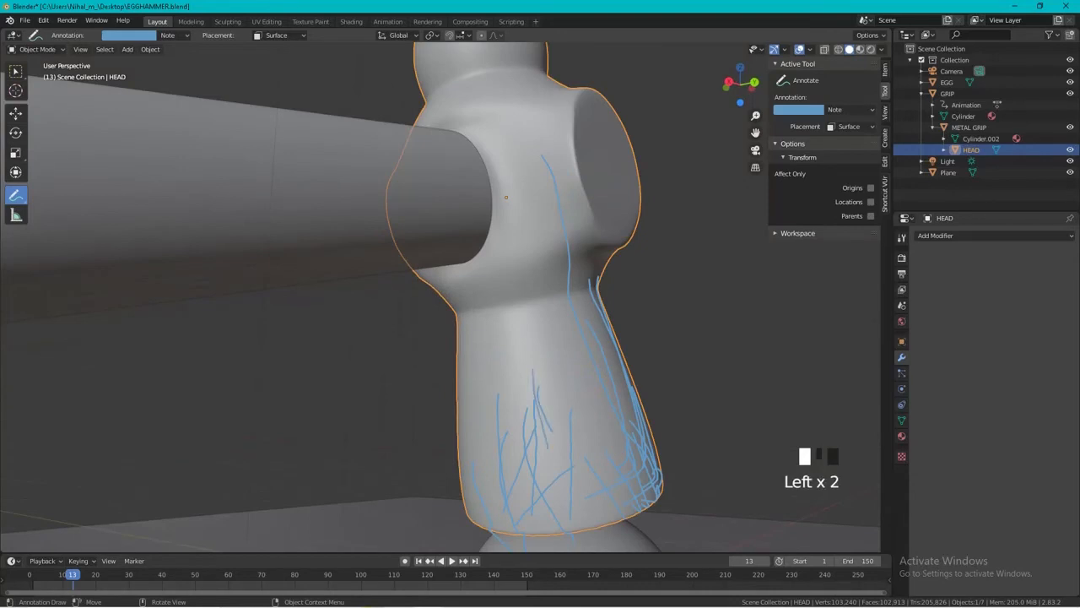
pyautogui.moveTo(504, 502)
pyautogui.mouseDown()
pyautogui.moveTo(623, 481)
pyautogui.moveTo(584, 508)
pyautogui.mouseUp()
pyautogui.moveTo(540, 504); pyautogui.dragTo(608, 510)
pyautogui.moveTo(582, 498); pyautogui.dragTo(650, 488, button='middle')
pyautogui.moveTo(685, 484)
pyautogui.mouseDown()
pyautogui.moveTo(673, 435)
pyautogui.moveTo(663, 464)
pyautogui.moveTo(701, 314)
pyautogui.mouseUp()
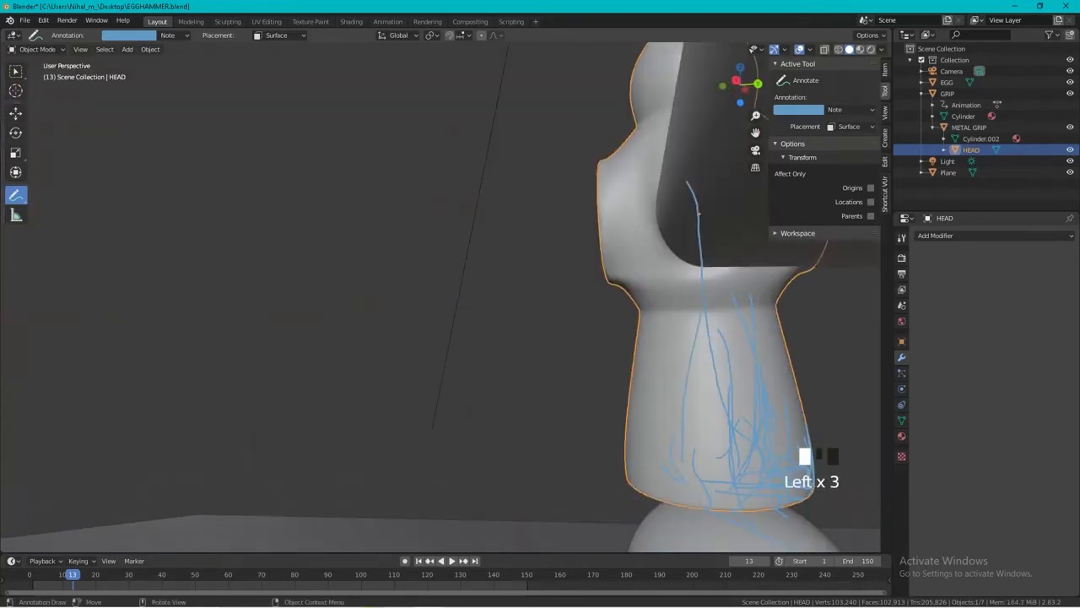
pyautogui.moveTo(716, 363); pyautogui.dragTo(699, 217)
pyautogui.moveTo(699, 253); pyautogui.dragTo(736, 268, button='middle')
pyautogui.moveTo(738, 439); pyautogui.dragTo(746, 338)
pyautogui.moveTo(740, 409); pyautogui.dragTo(737, 240)
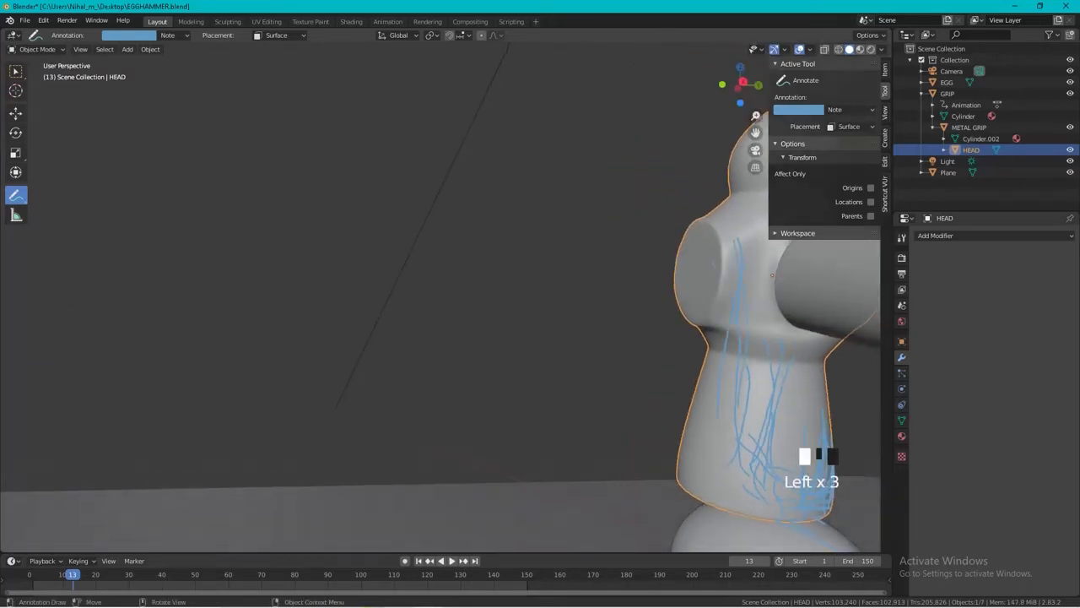
pyautogui.moveTo(733, 262); pyautogui.dragTo(763, 268, button='middle')
pyautogui.moveTo(720, 388); pyautogui.dragTo(723, 338)
pyautogui.moveTo(695, 386)
pyautogui.mouseDown()
pyautogui.moveTo(690, 340)
pyautogui.moveTo(701, 329)
pyautogui.mouseUp()
pyautogui.moveTo(715, 340); pyautogui.dragTo(718, 360)
pyautogui.moveTo(733, 403)
pyautogui.mouseDown()
pyautogui.moveTo(767, 398)
pyautogui.moveTo(740, 422)
pyautogui.moveTo(746, 443)
pyautogui.mouseUp()
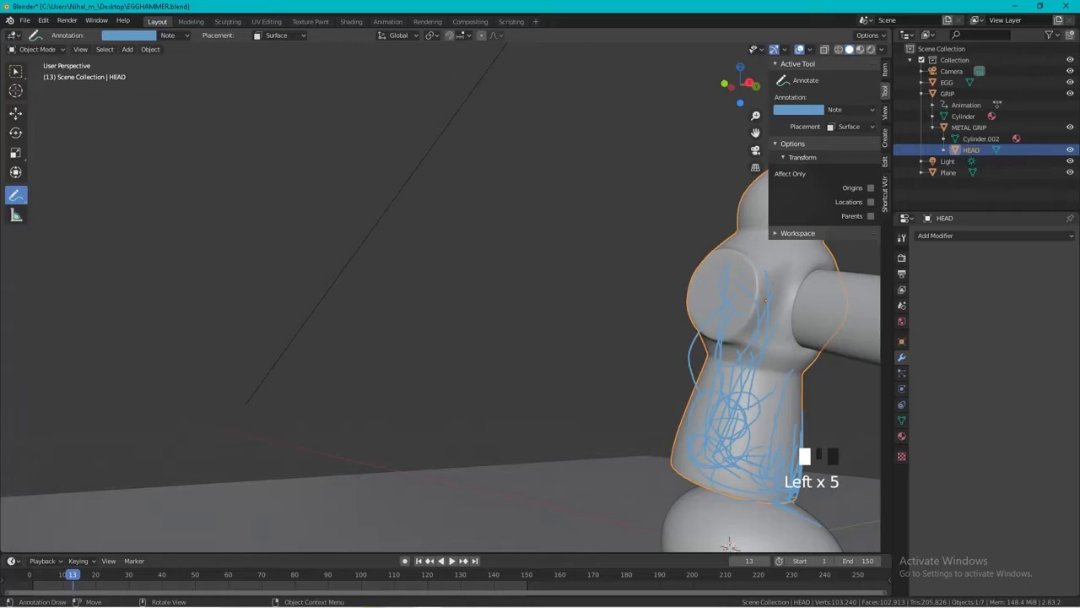
pyautogui.moveTo(753, 427); pyautogui.dragTo(608, 417, button='middle')
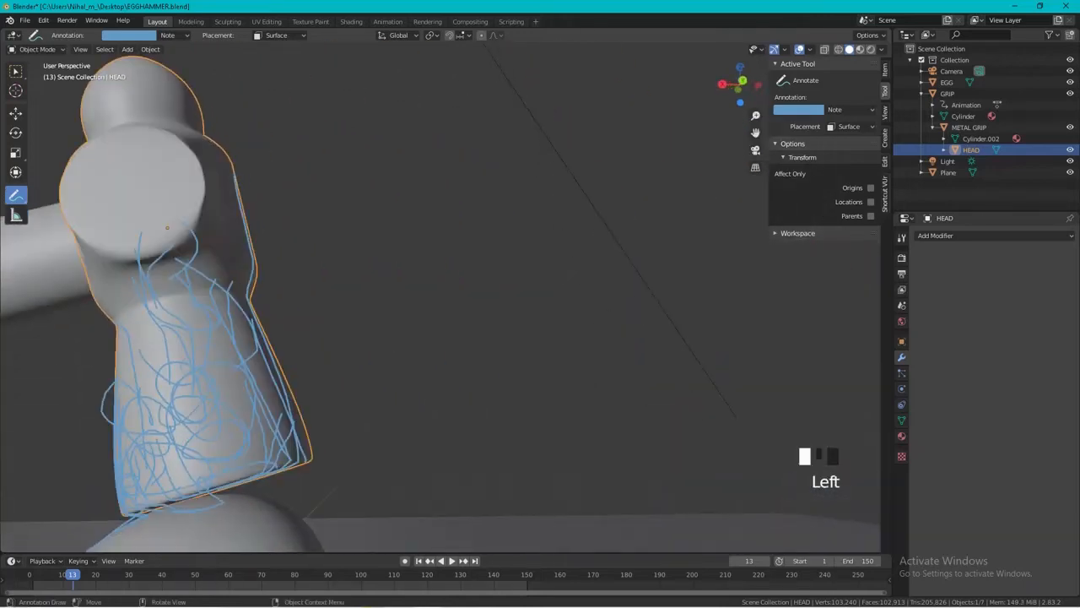
# Run Cell Fracture on the hammer head using Annotation Pencil as the point source and a source limit of 150.
pyautogui.scroll(-3, 441, 303)
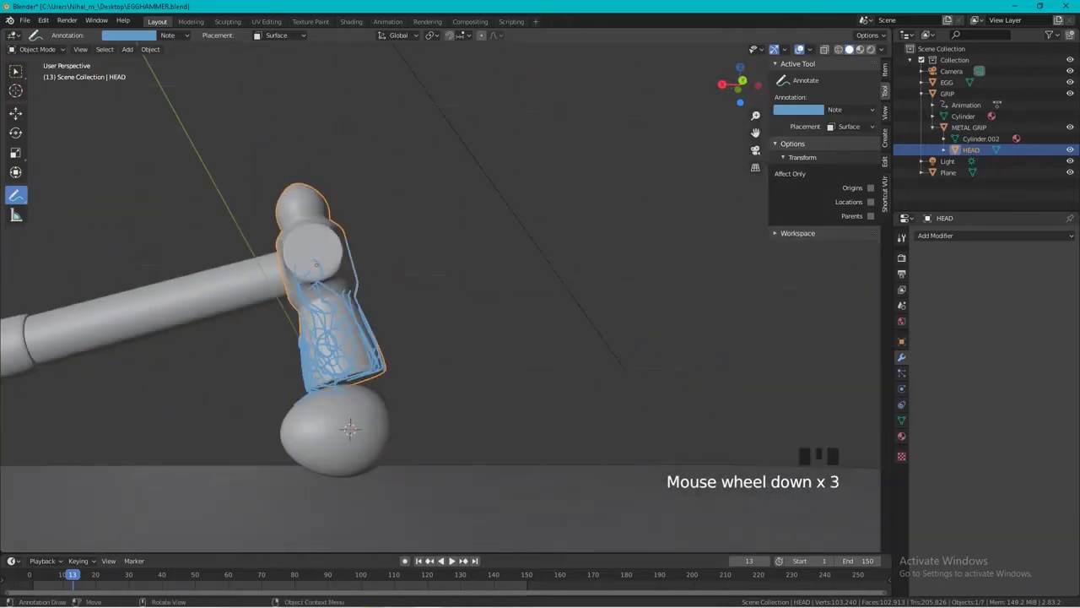
pyautogui.click(150, 49)
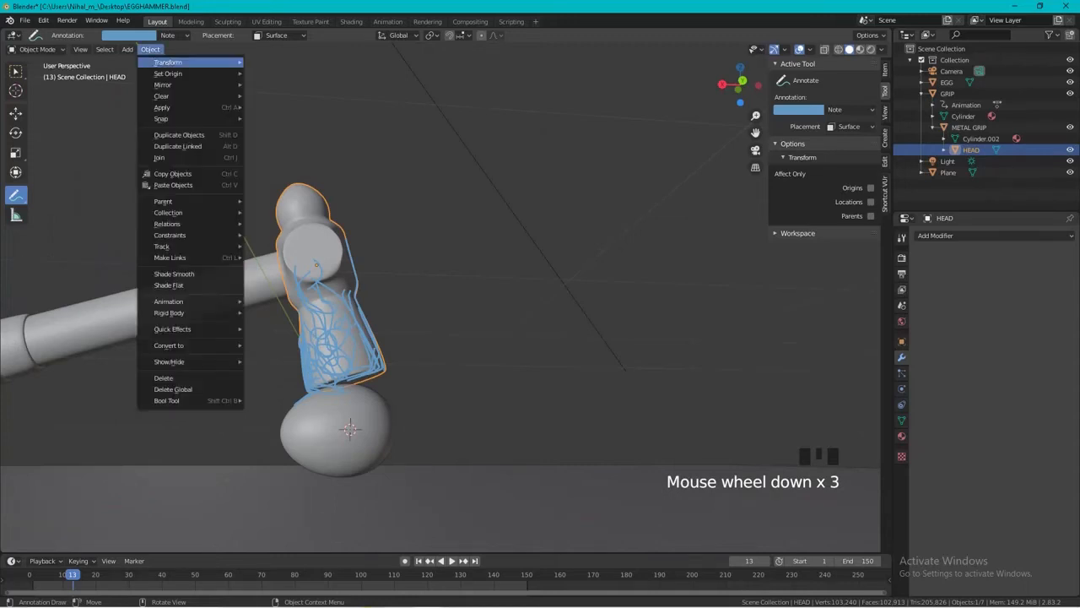
pyautogui.moveTo(182, 329)
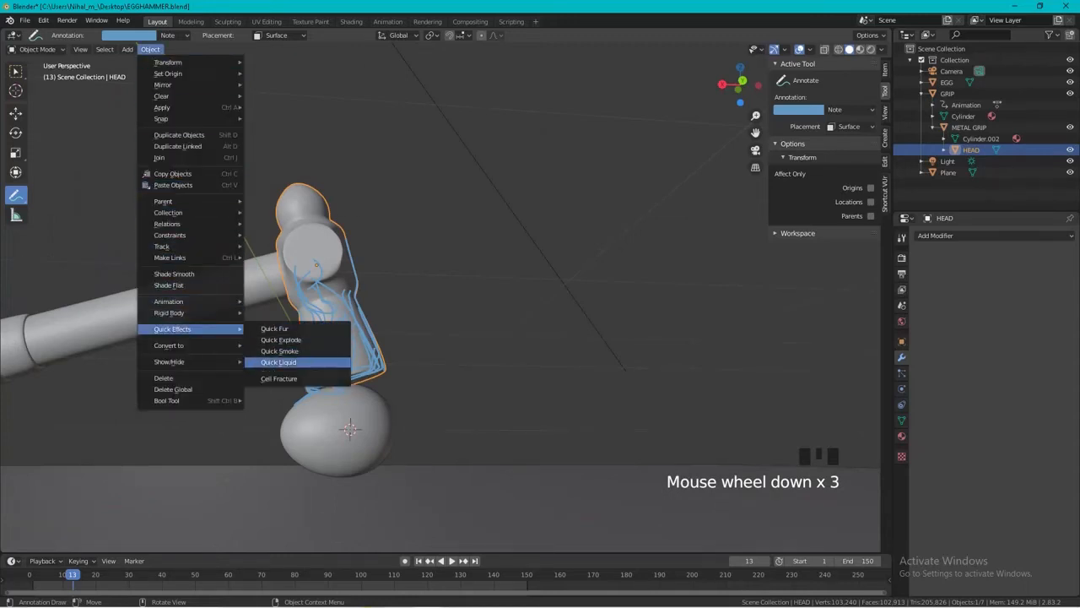
pyautogui.click(291, 379)
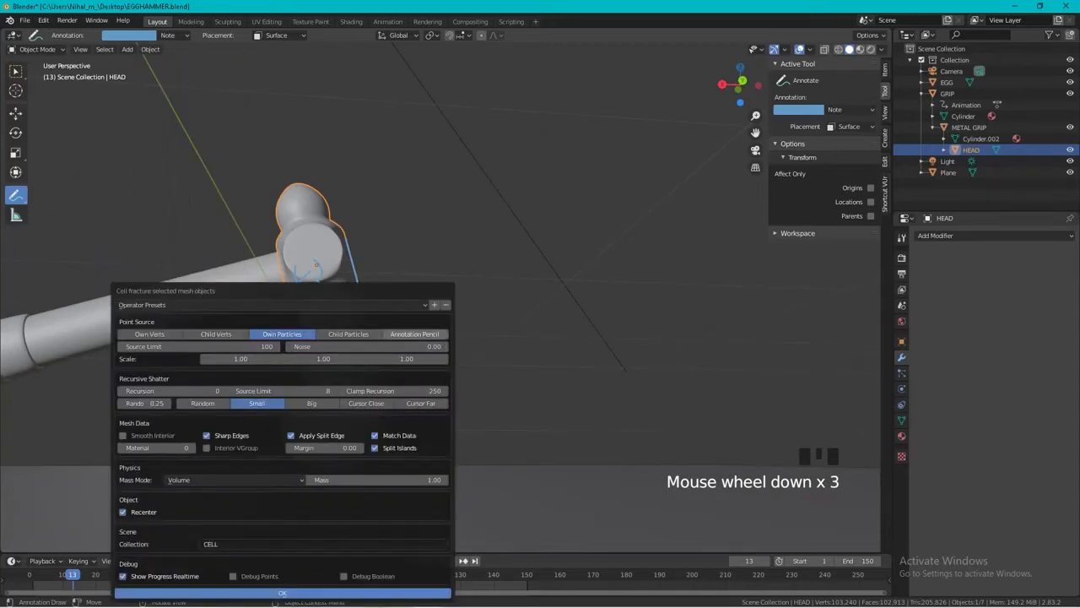
pyautogui.click(415, 334)
pyautogui.moveTo(242, 291); pyautogui.dragTo(270, 199)
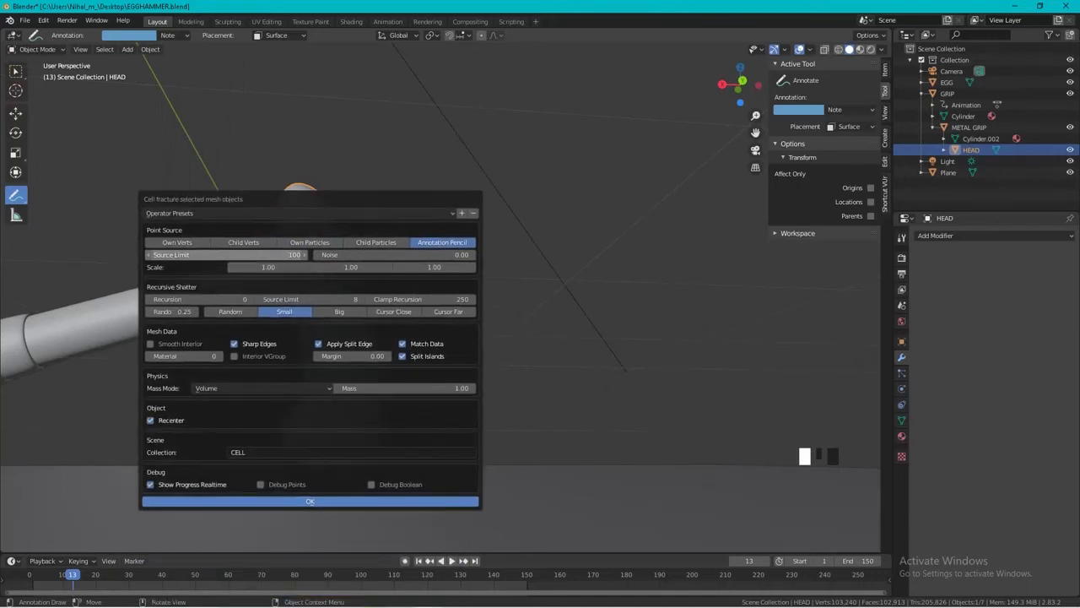
pyautogui.click(253, 255)
pyautogui.write('150')
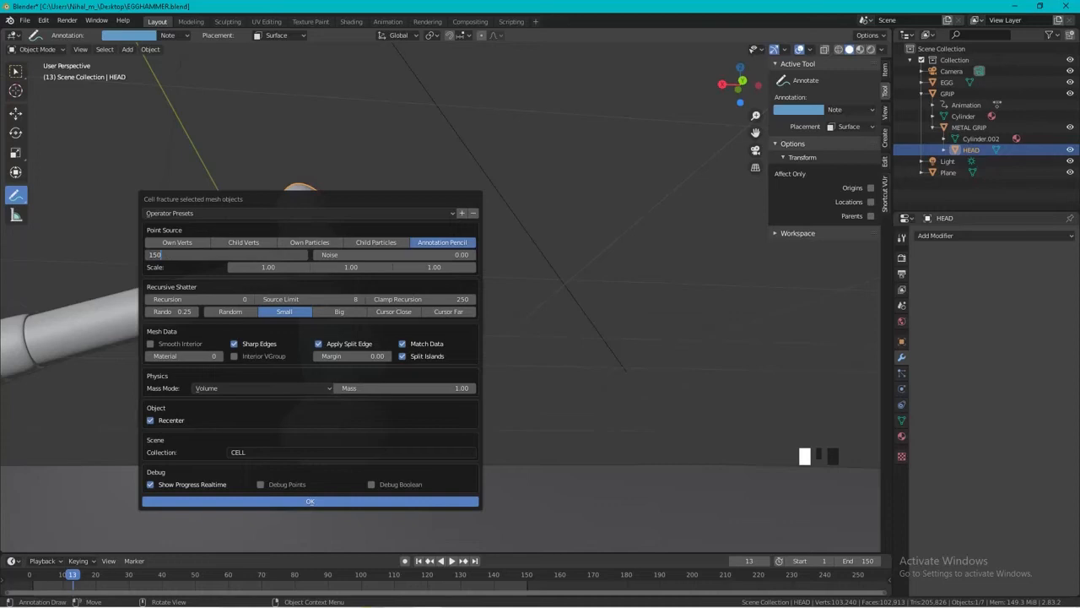
pyautogui.press('Return')
pyautogui.press('Return')
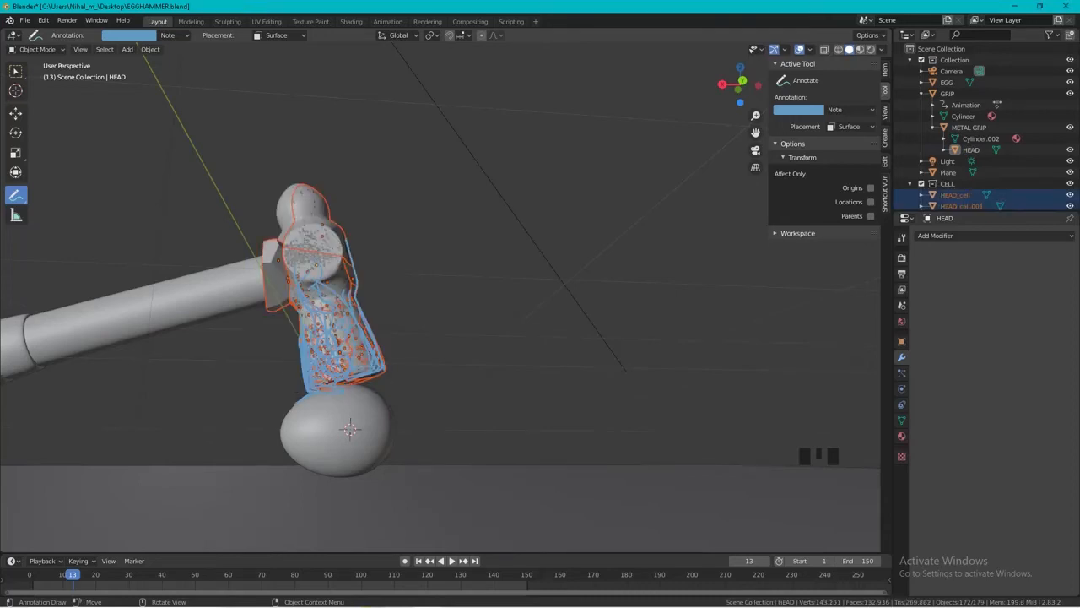
# Delete the stray triangular shard sticking out of the fractured head beneath the handle joint.
pyautogui.scroll(2, 439, 296)
pyautogui.moveTo(439, 296); pyautogui.dragTo(472, 270, button='middle')
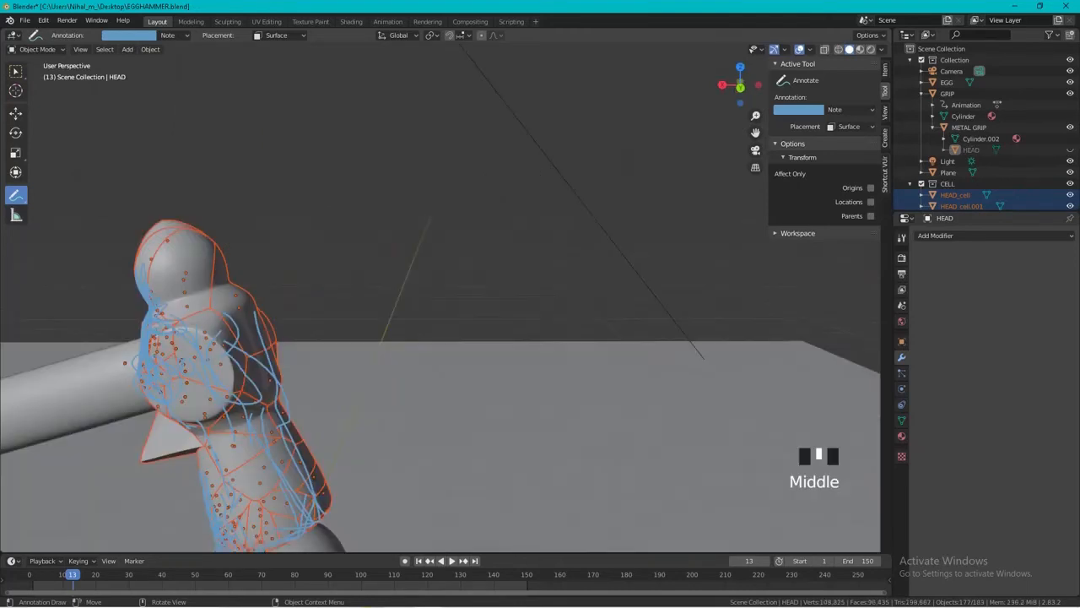
pyautogui.click(15, 71)
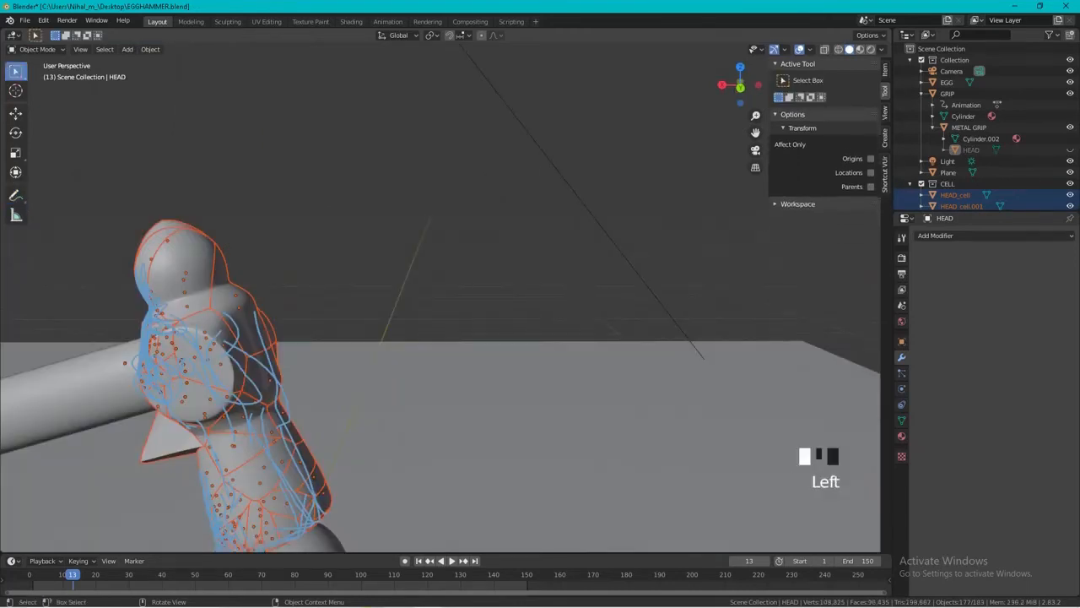
pyautogui.click(176, 437)
pyautogui.press('Delete')
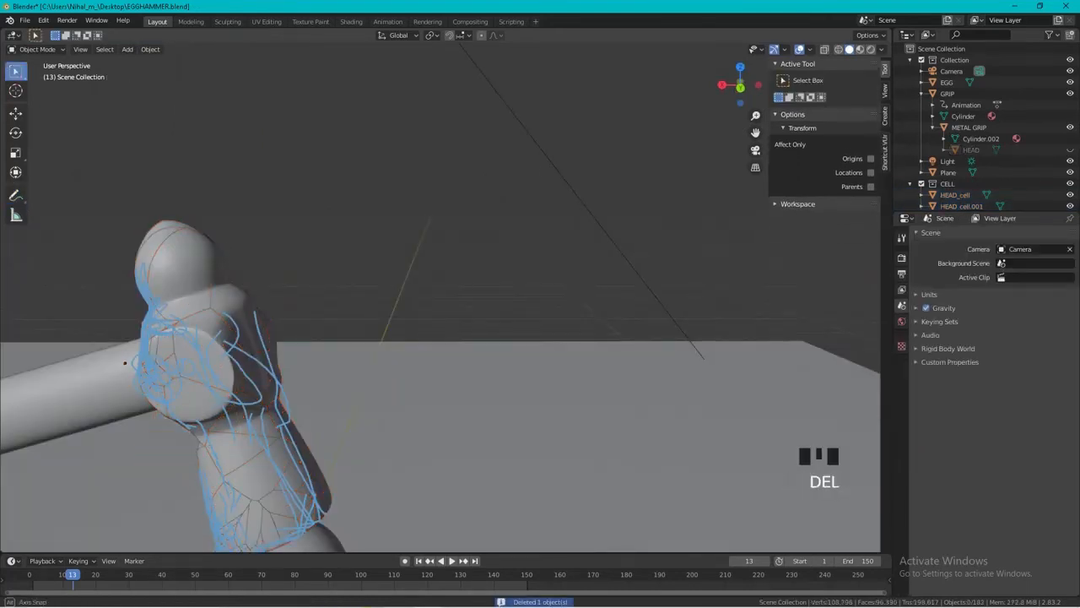
# Erase all annotation strokes around the hammer head from the front view with the 25 px Annotate Eraser.
pyautogui.moveTo(124, 363); pyautogui.dragTo(149, 316, button='middle')
pyautogui.press('KP_1')
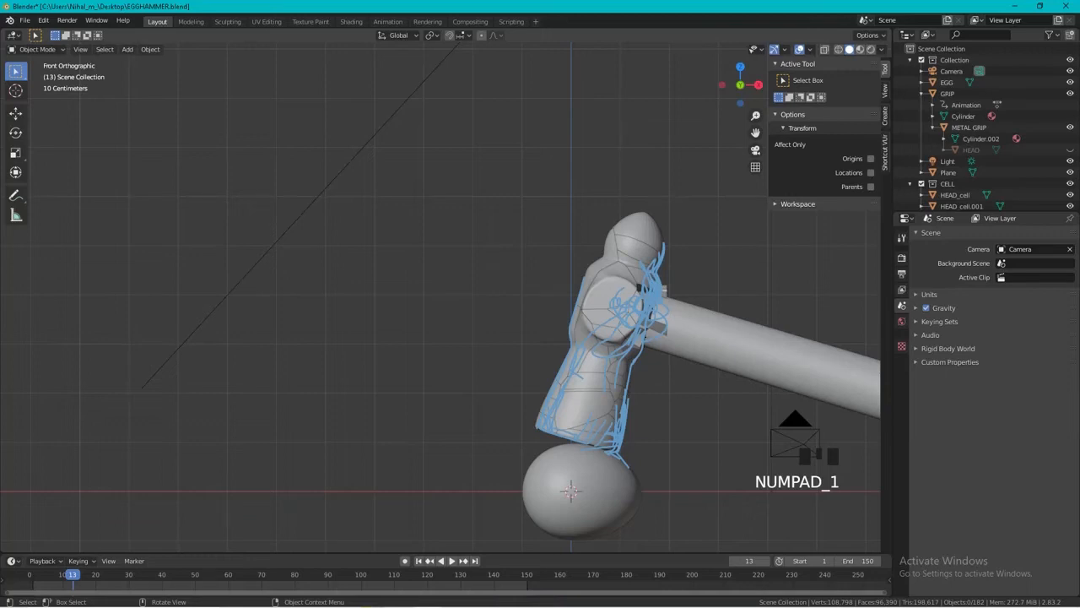
pyautogui.moveTo(15, 195); pyautogui.dragTo(59, 267)
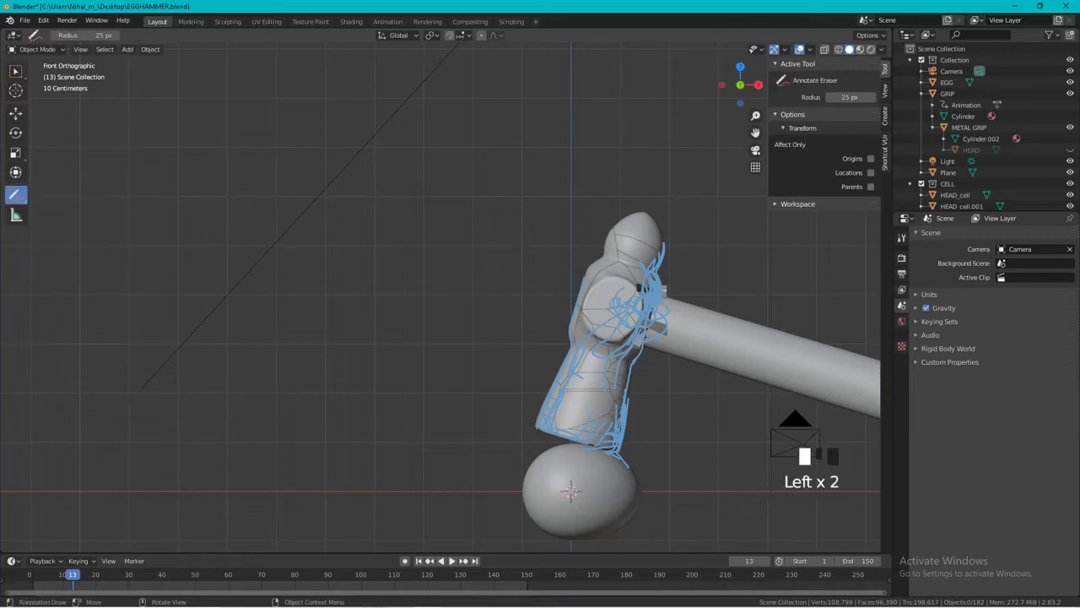
pyautogui.moveTo(646, 355)
pyautogui.mouseDown()
pyautogui.moveTo(677, 271)
pyautogui.moveTo(651, 268)
pyautogui.mouseUp()
pyautogui.moveTo(583, 438)
pyautogui.mouseDown()
pyautogui.moveTo(538, 437)
pyautogui.moveTo(569, 276)
pyautogui.moveTo(614, 462)
pyautogui.moveTo(626, 400)
pyautogui.mouseUp()
pyautogui.moveTo(620, 397)
pyautogui.mouseDown(button='middle')
pyautogui.moveTo(658, 409)
pyautogui.moveTo(869, 409)
pyautogui.mouseUp(button='middle')
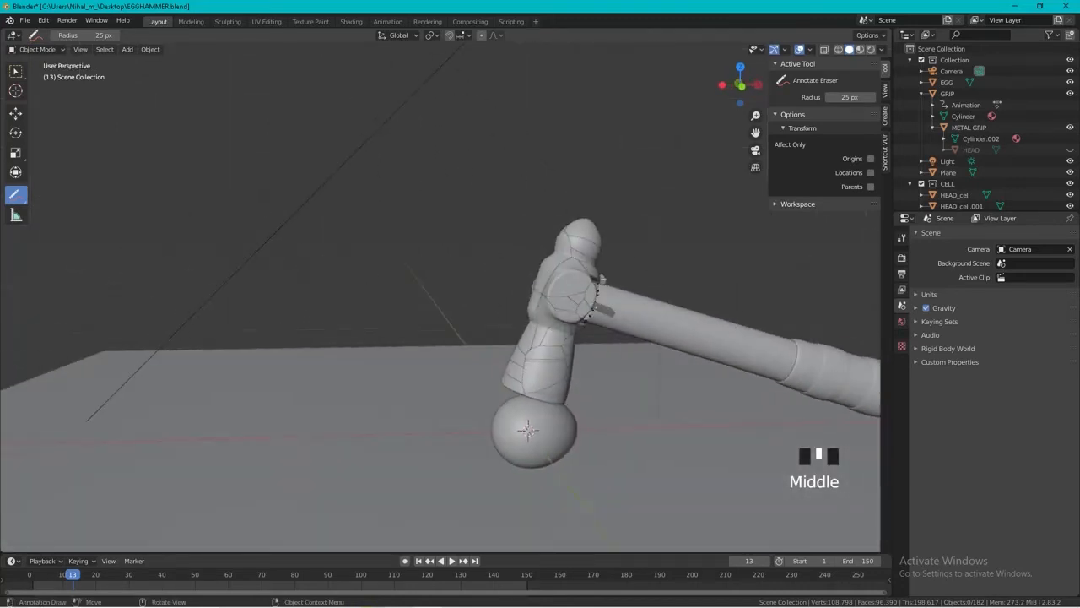
# Select the fractured head pieces in rendered shading and add a Rigid Body World to the scene.
pyautogui.moveTo(253, 295); pyautogui.dragTo(591, 302, button='middle')
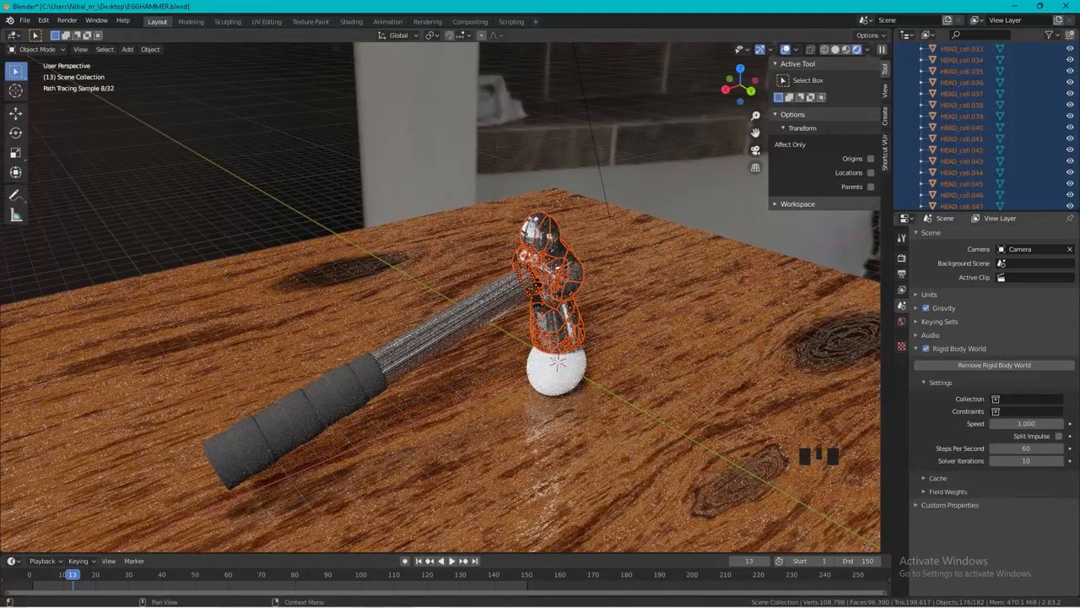
pyautogui.click(994, 364)
# Select a single fractured piece on the hammer head's striking end and enable active Rigid Body physics on it.
pyautogui.moveTo(507, 379); pyautogui.dragTo(582, 342, button='middle')
pyautogui.scroll(3, 523, 321)
pyautogui.click(533, 311)
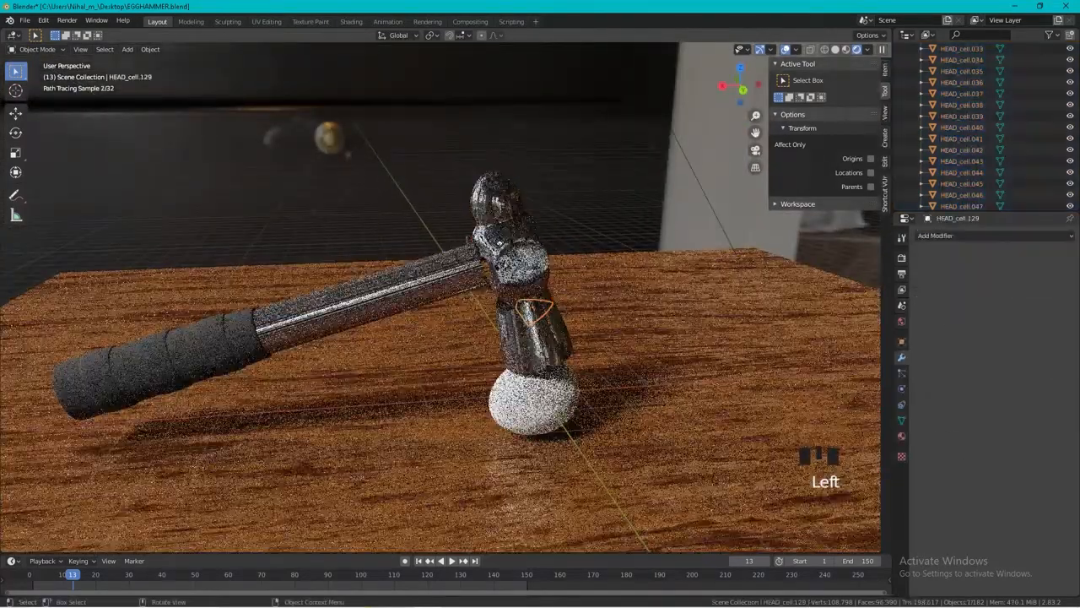
pyautogui.click(967, 236)
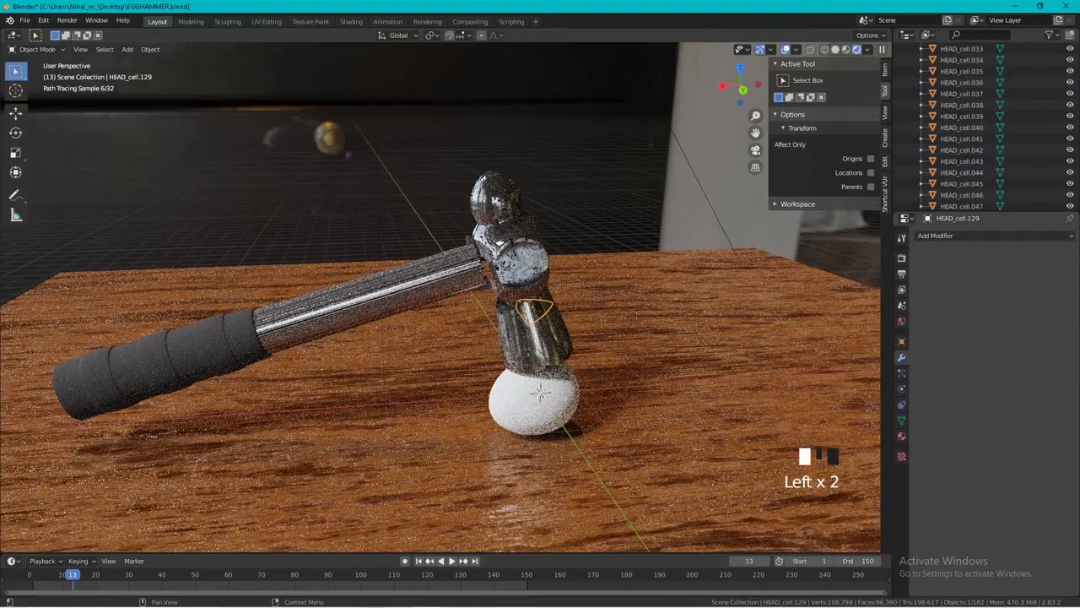
pyautogui.click(901, 389)
pyautogui.click(902, 404)
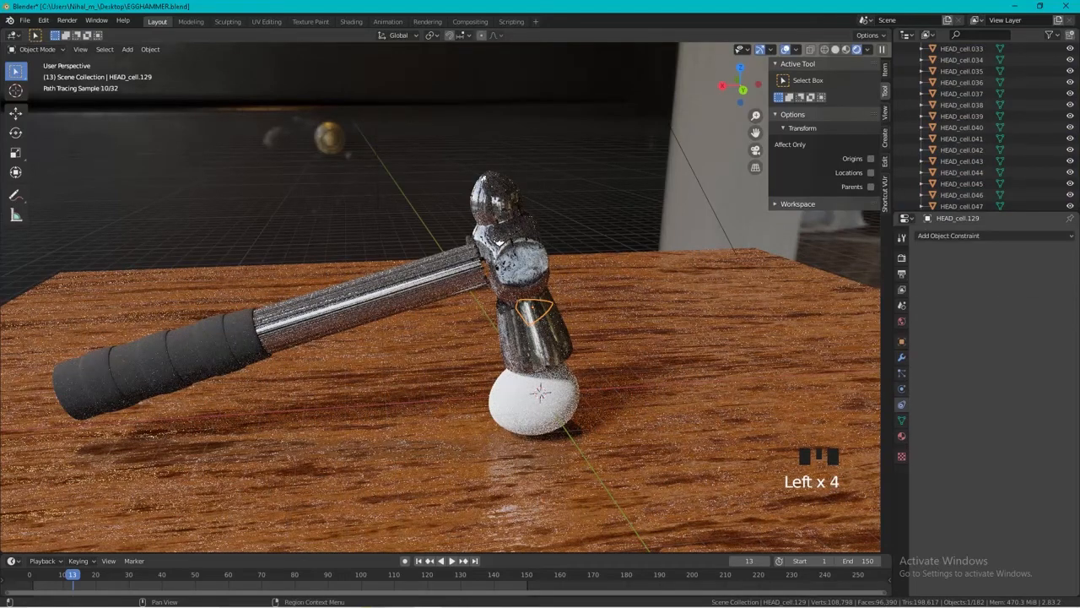
pyautogui.click(902, 389)
pyautogui.click(1040, 274)
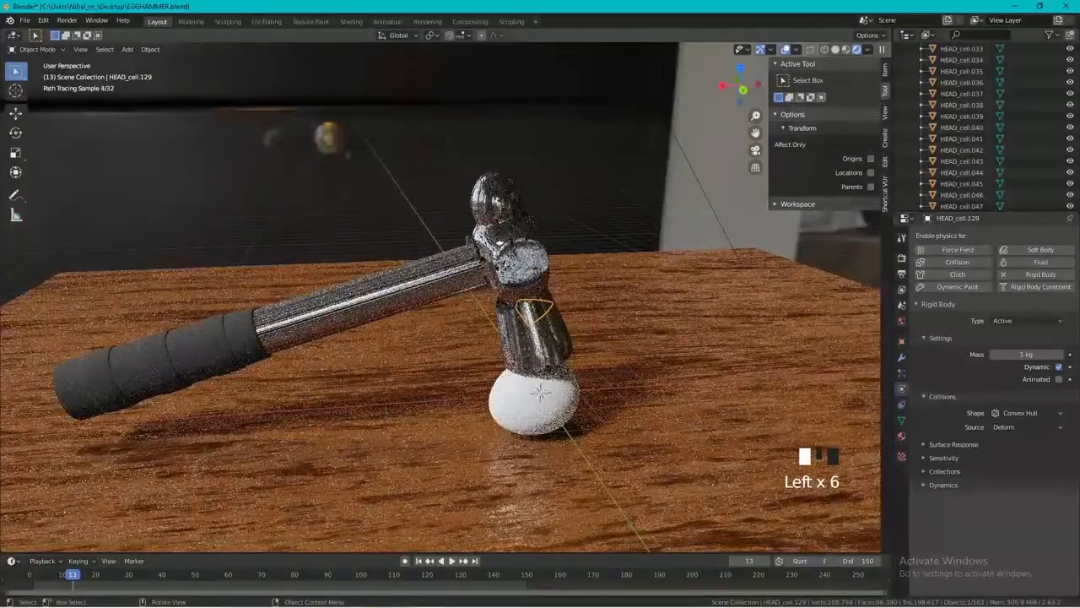
# Select all objects in the CELL collection and copy the rigid body settings from the active piece to them.
pyautogui.scroll(11, 979, 115)
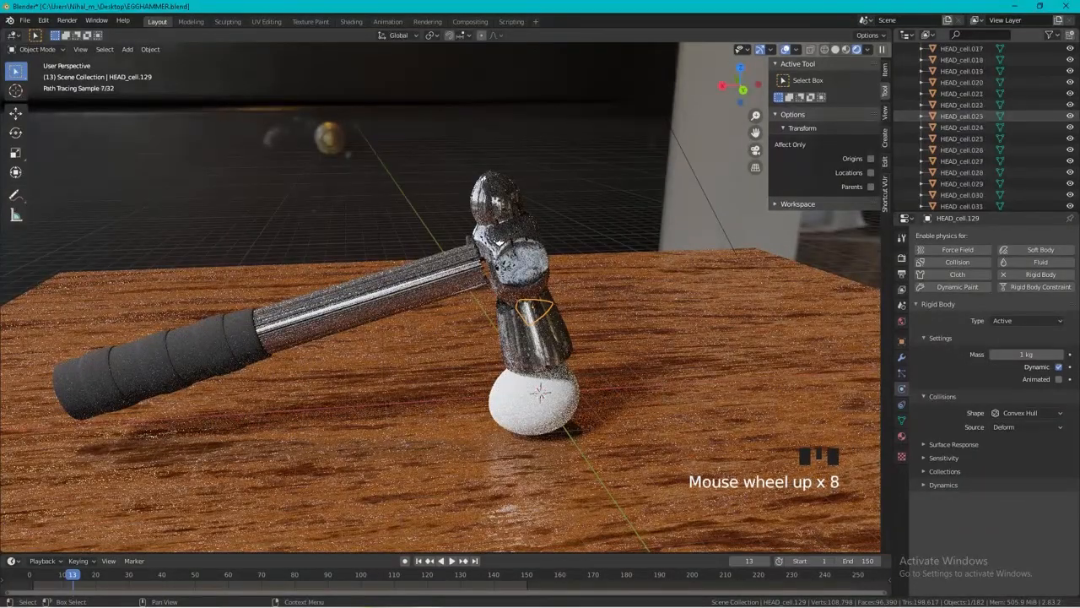
pyautogui.scroll(6, 979, 115)
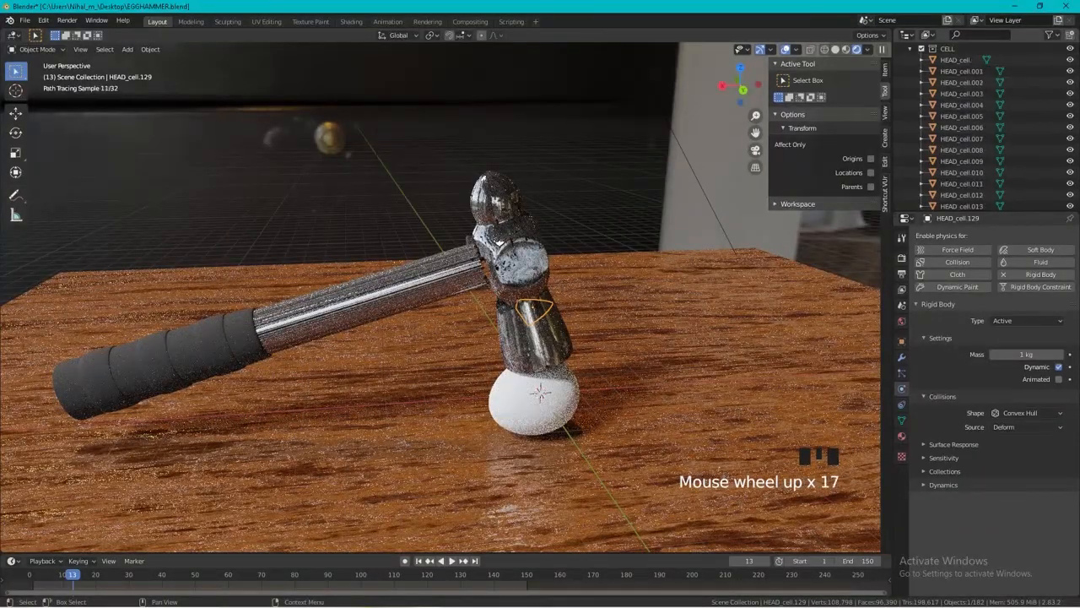
pyautogui.rightClick(920, 51)
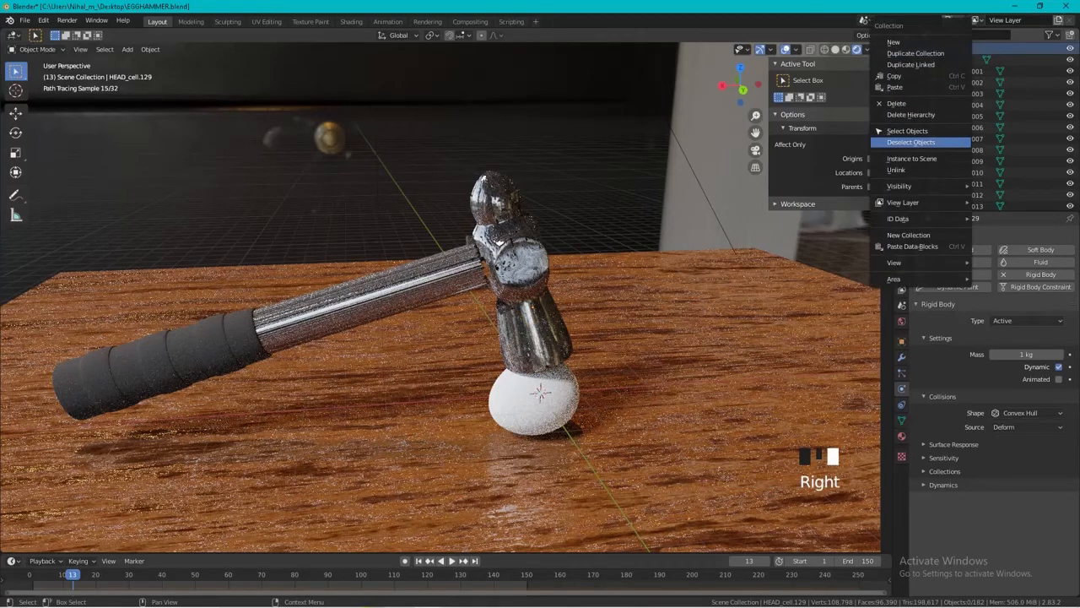
pyautogui.click(908, 131)
pyautogui.scroll(2, 979, 127)
pyautogui.click(151, 49)
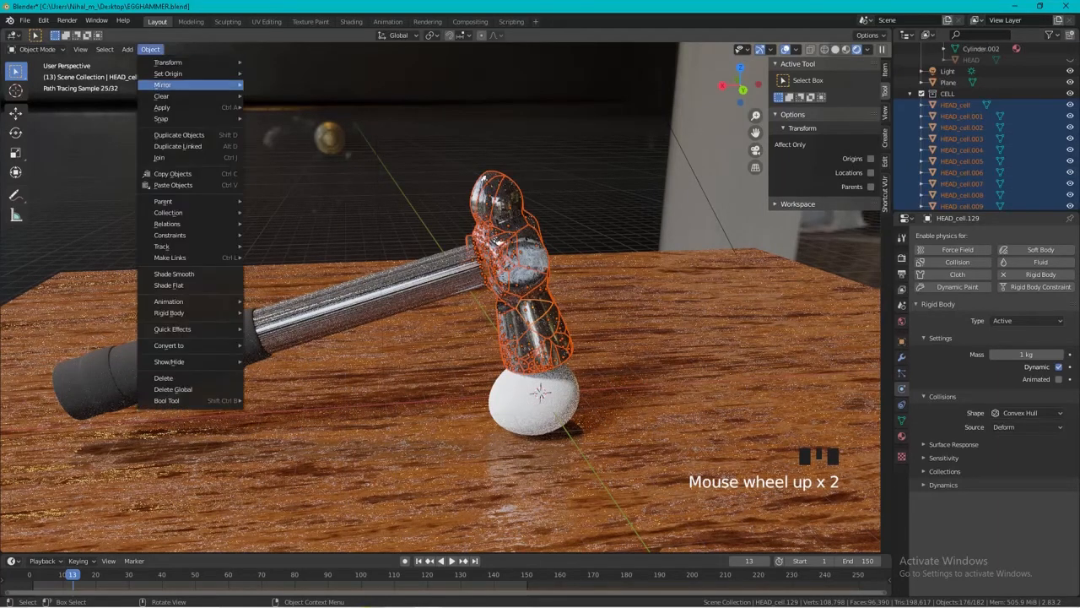
pyautogui.moveTo(185, 312)
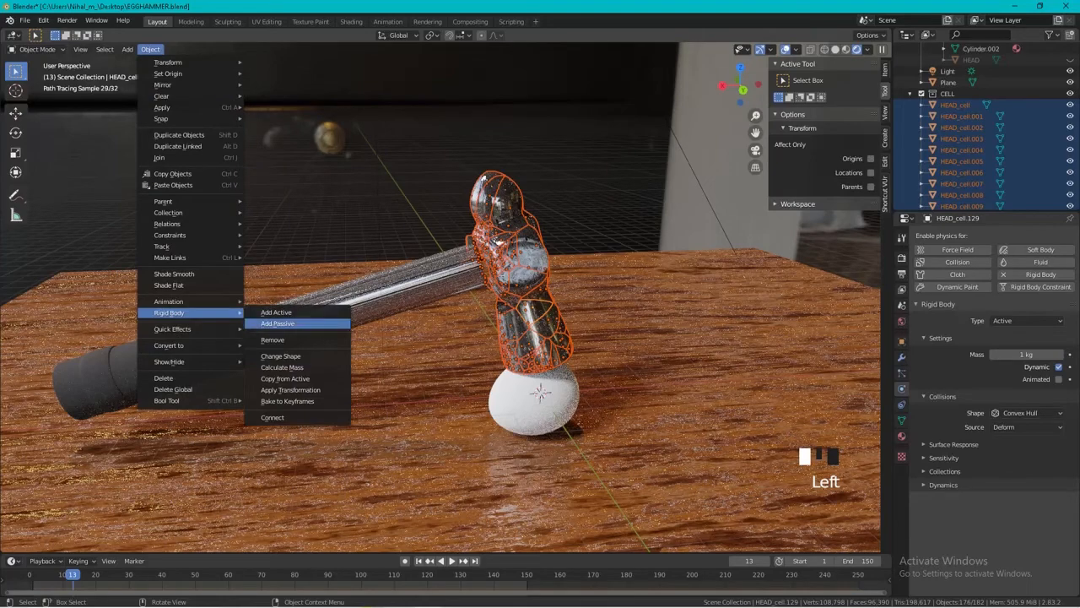
pyautogui.click(285, 378)
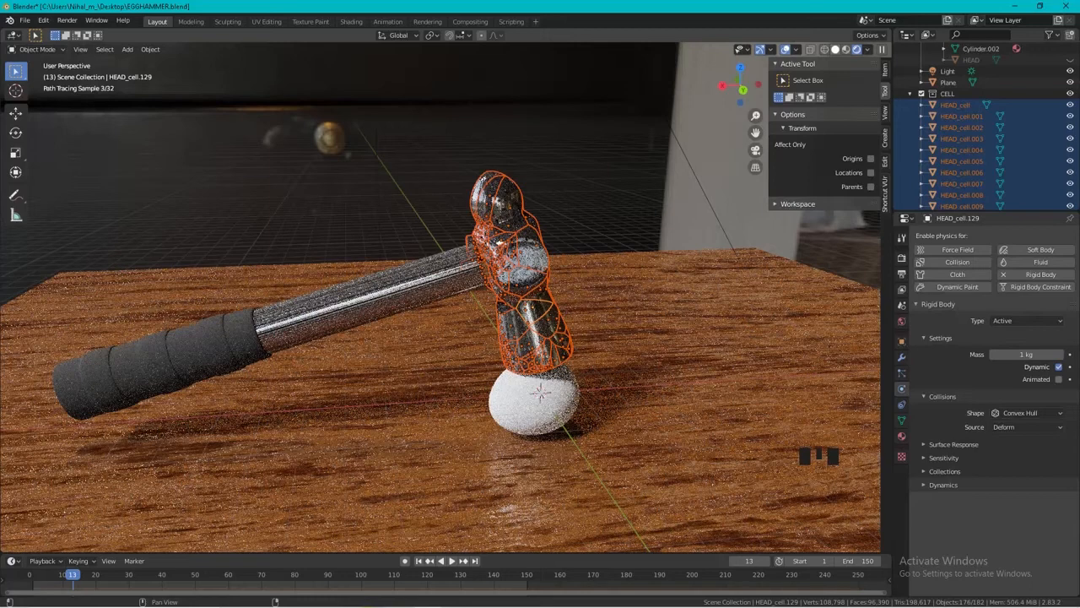
# Preview the falling head pieces from frame 0 in solid shading, including once through the camera view, and return to frame 0.
pyautogui.click(836, 49)
pyautogui.moveTo(58, 574); pyautogui.dragTo(30, 575)
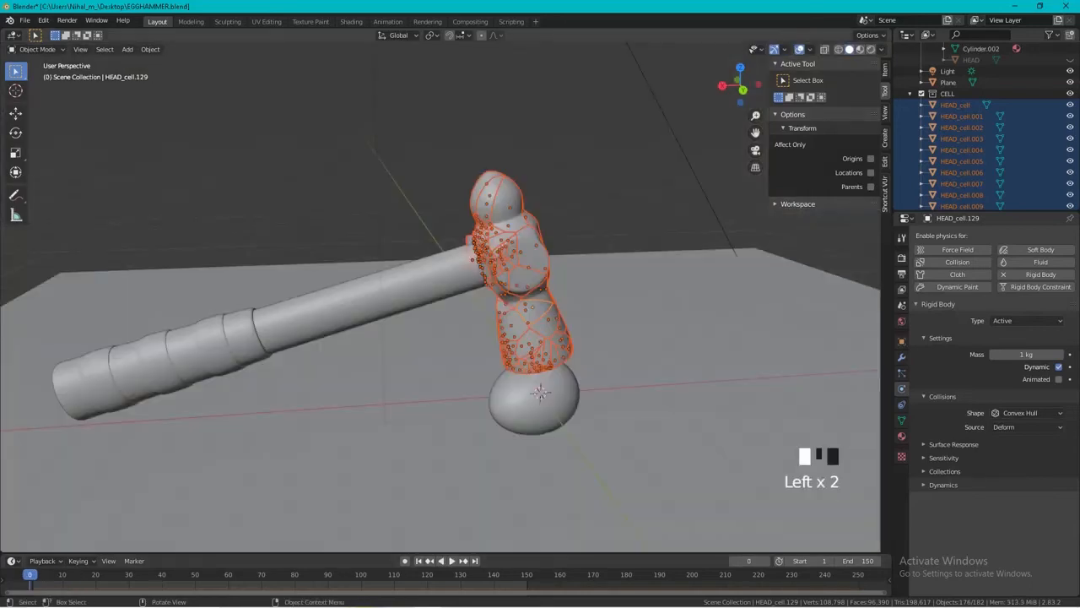
pyautogui.press('space')
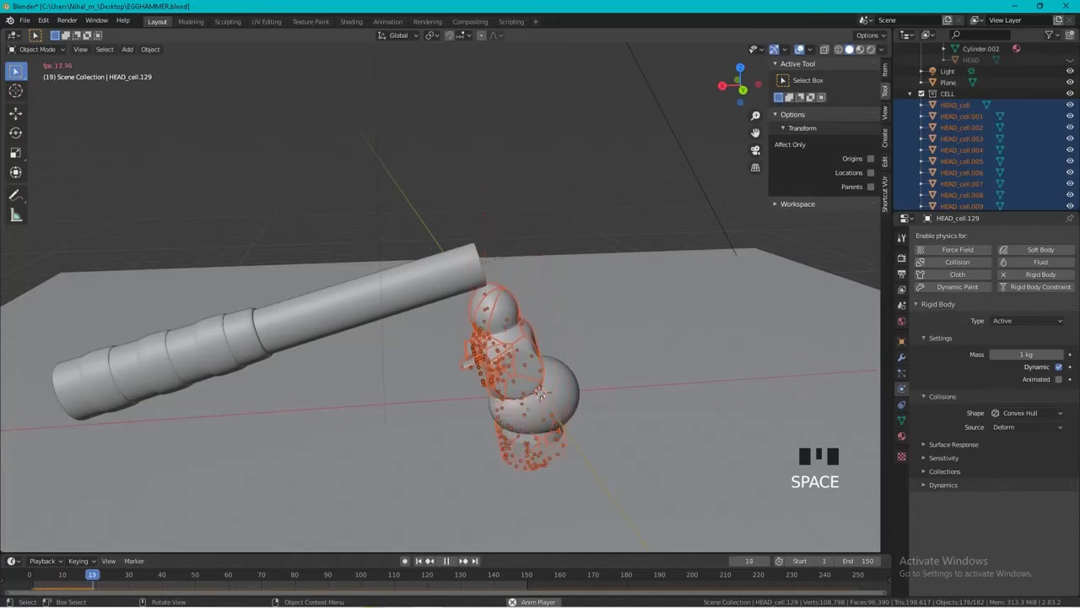
pyautogui.press('space')
pyautogui.press('KP_0')
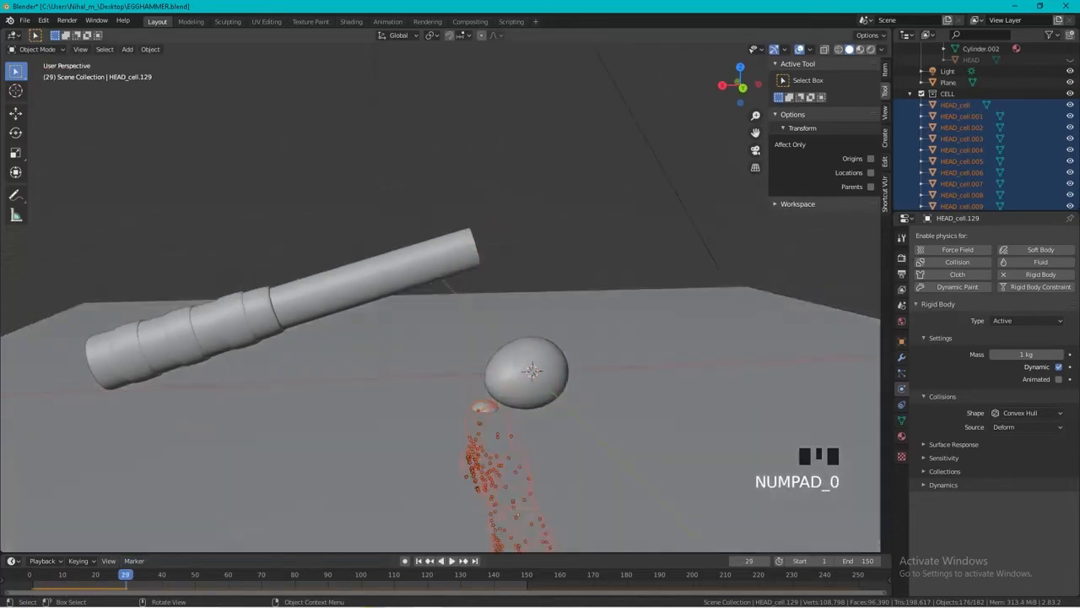
pyautogui.moveTo(126, 575); pyautogui.dragTo(30, 574)
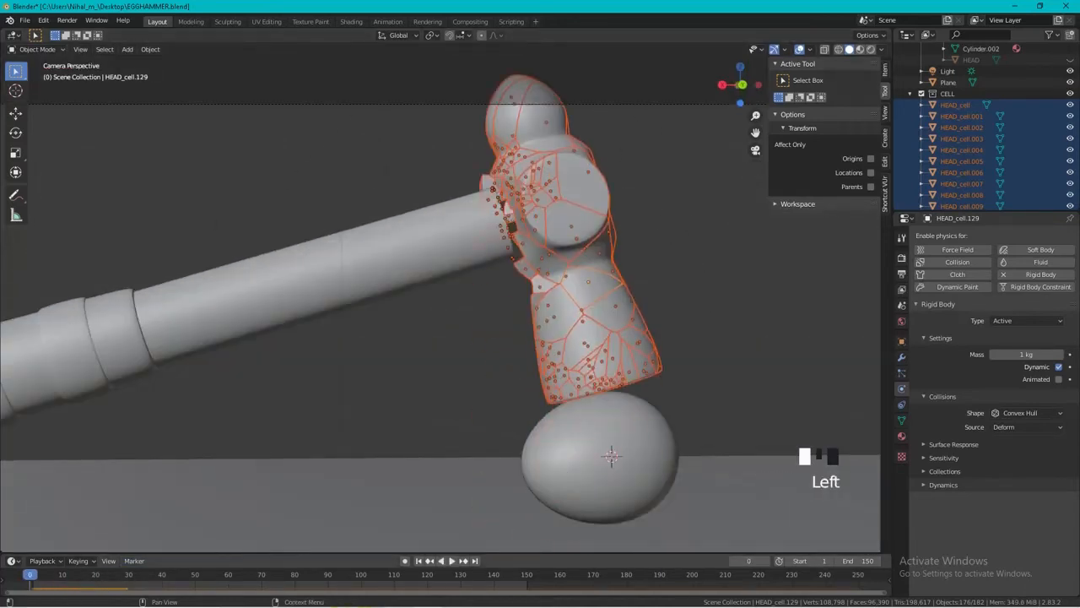
pyautogui.click(337, 389)
pyautogui.press('space')
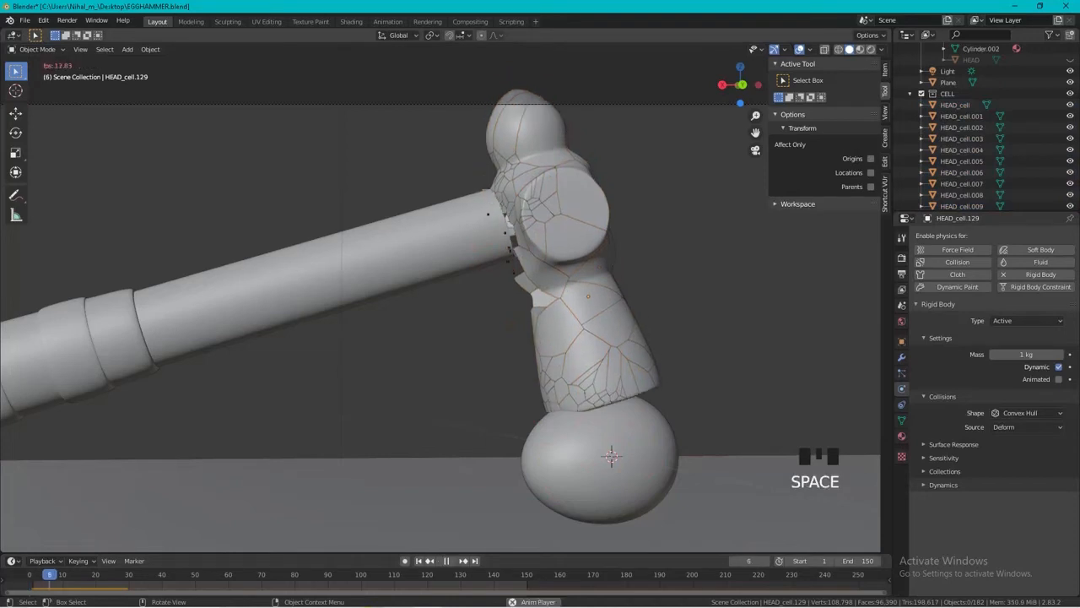
pyautogui.press('space')
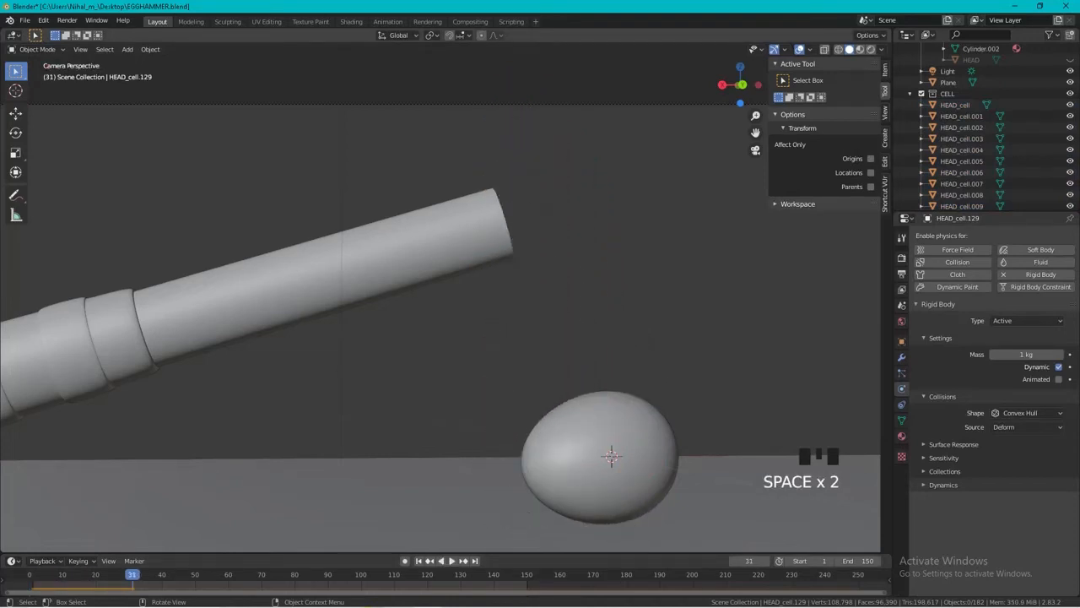
pyautogui.moveTo(132, 574); pyautogui.dragTo(30, 575)
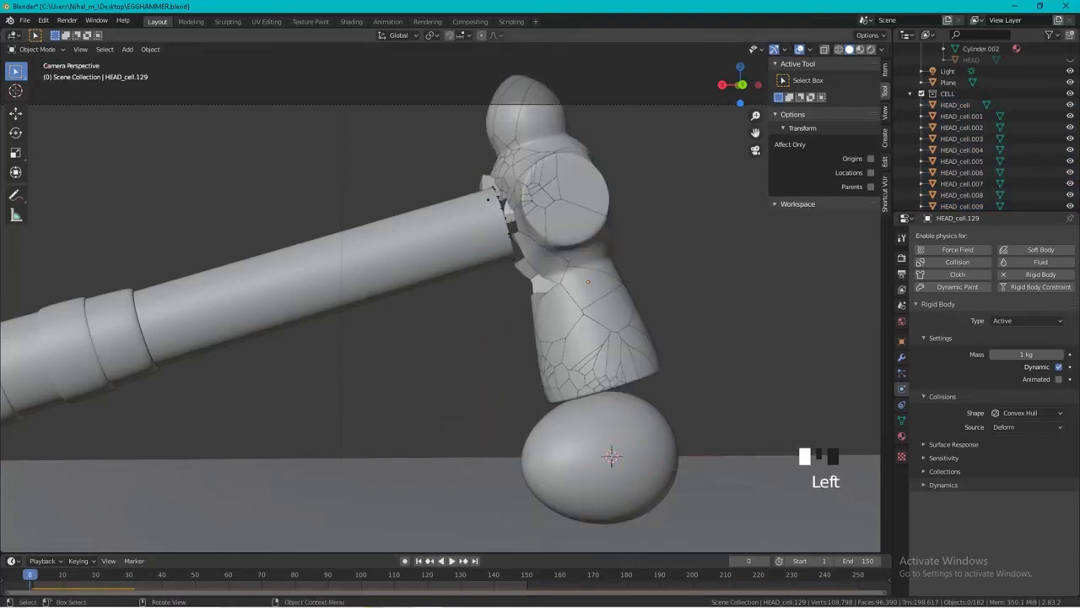
# Add Rigid Body physics to the floor plane and set its type to Passive.
pyautogui.click(611, 457)
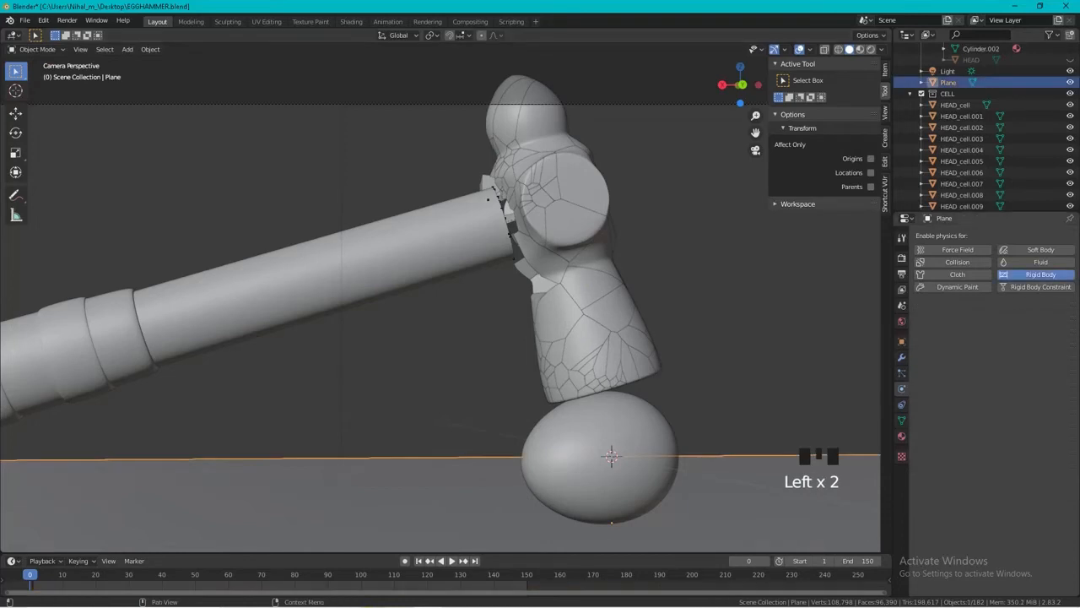
pyautogui.click(1041, 274)
pyautogui.click(1025, 321)
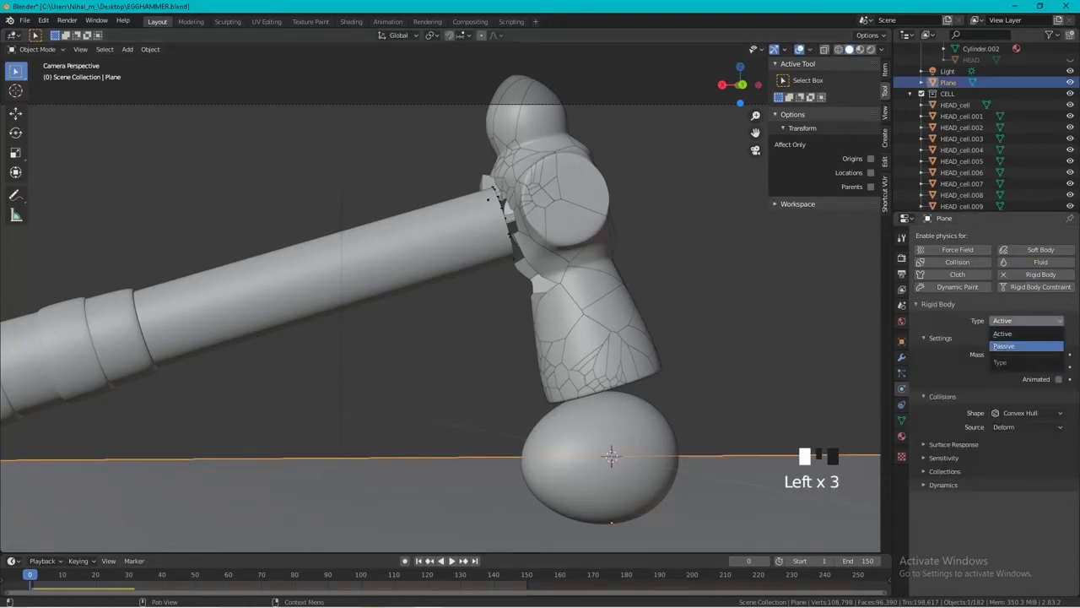
pyautogui.click(1026, 344)
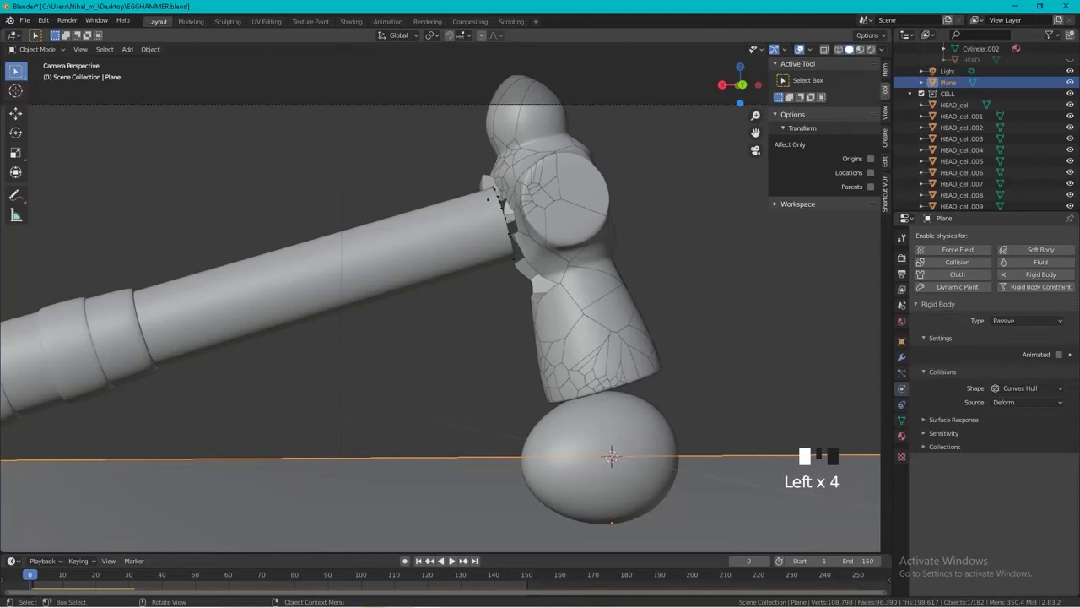
# Add Rigid Body physics to the egg and set its type to Passive.
pyautogui.click(611, 456)
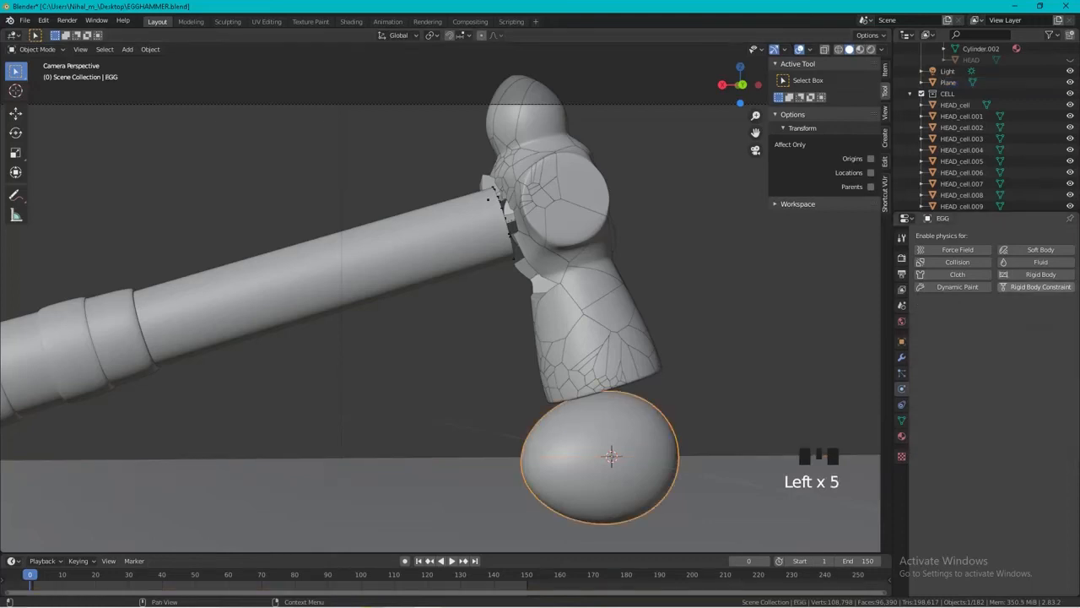
pyautogui.click(611, 456)
pyautogui.click(1025, 321)
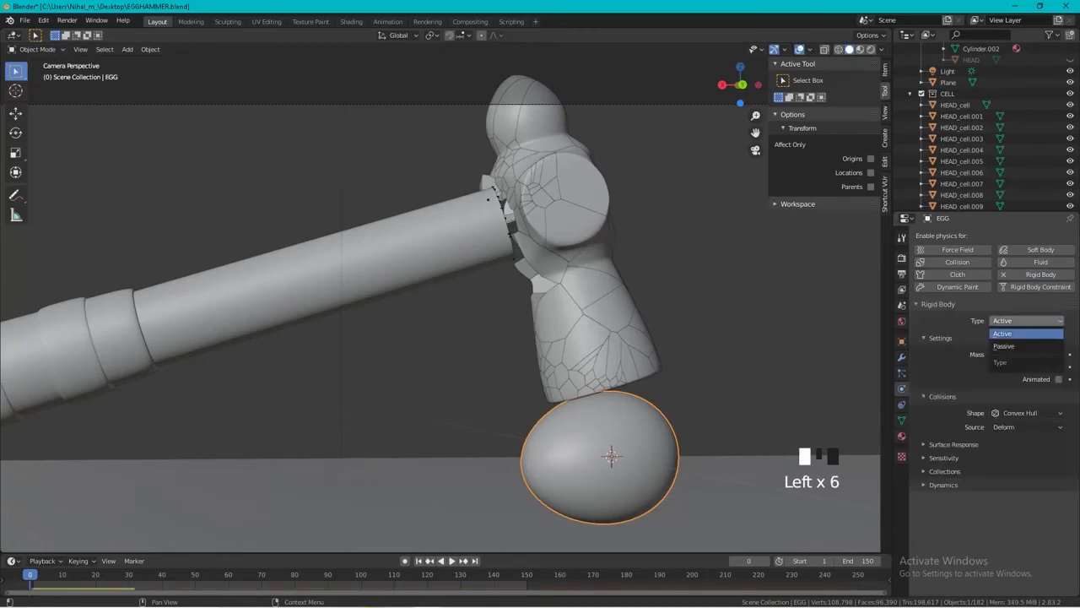
pyautogui.click(1025, 333)
pyautogui.click(1025, 321)
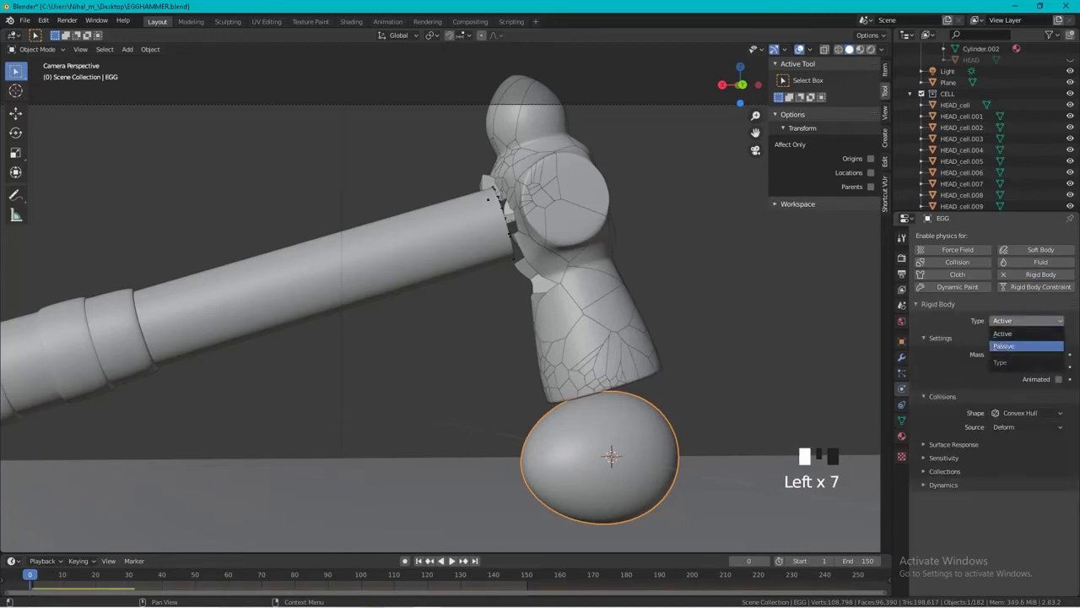
pyautogui.click(1025, 346)
# Play the simulation to check how the head pieces collide with the egg and floor.
pyautogui.press('space')
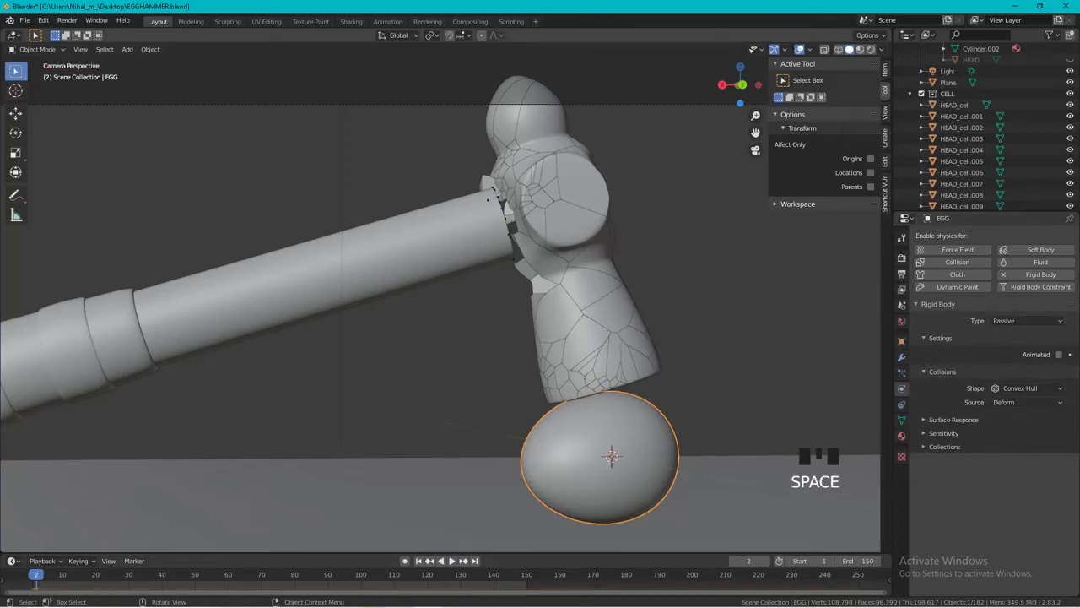
pyautogui.press('space')
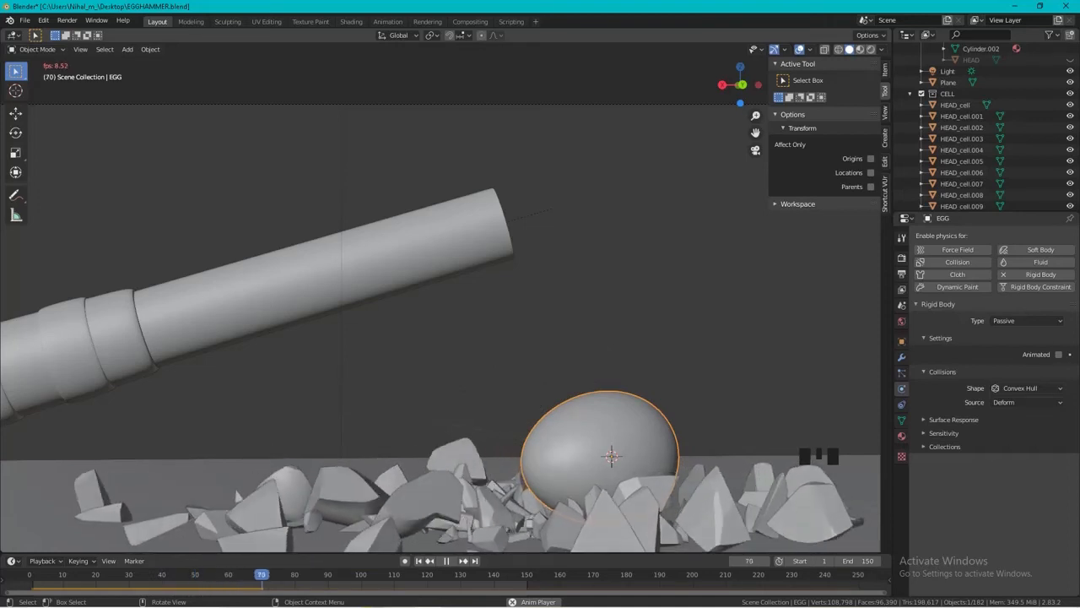
pyautogui.press('space')
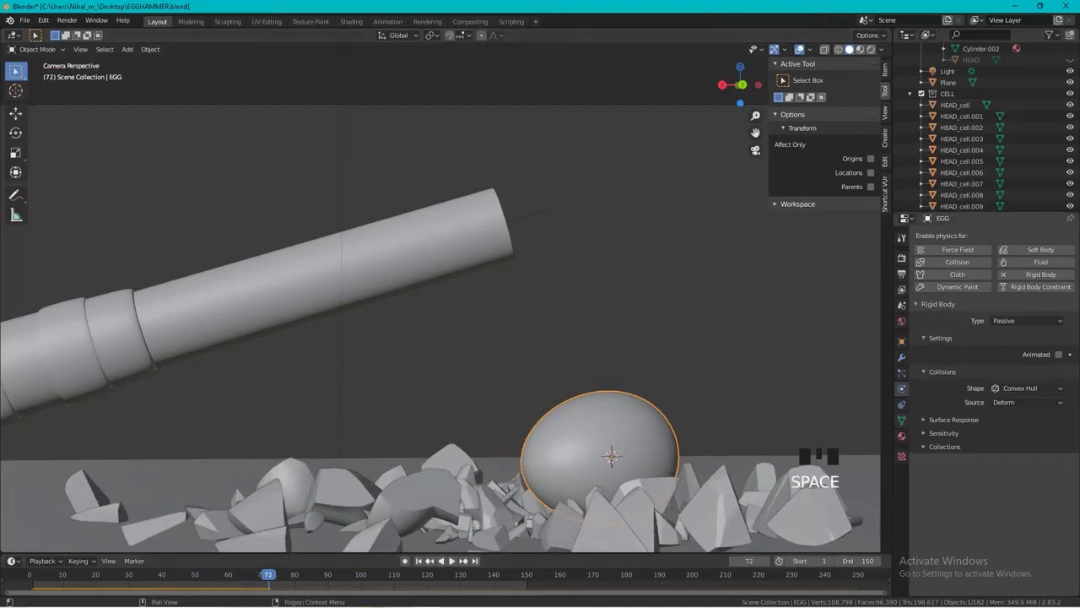
# Set the Rigid Body World speed to 0.250 and enable Split Impulse in the scene settings.
pyautogui.click(902, 305)
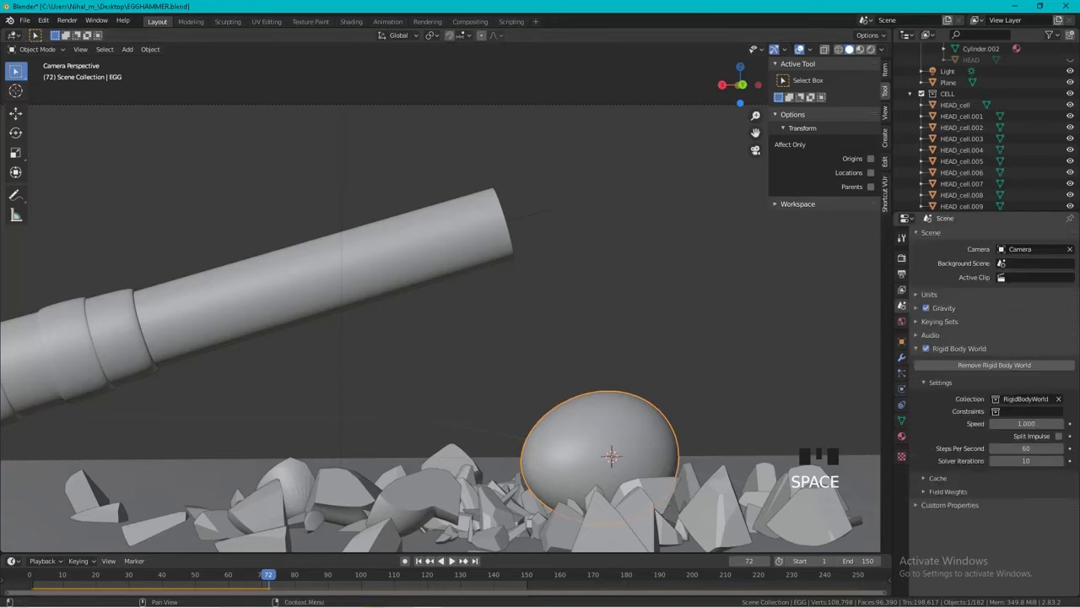
pyautogui.click(937, 478)
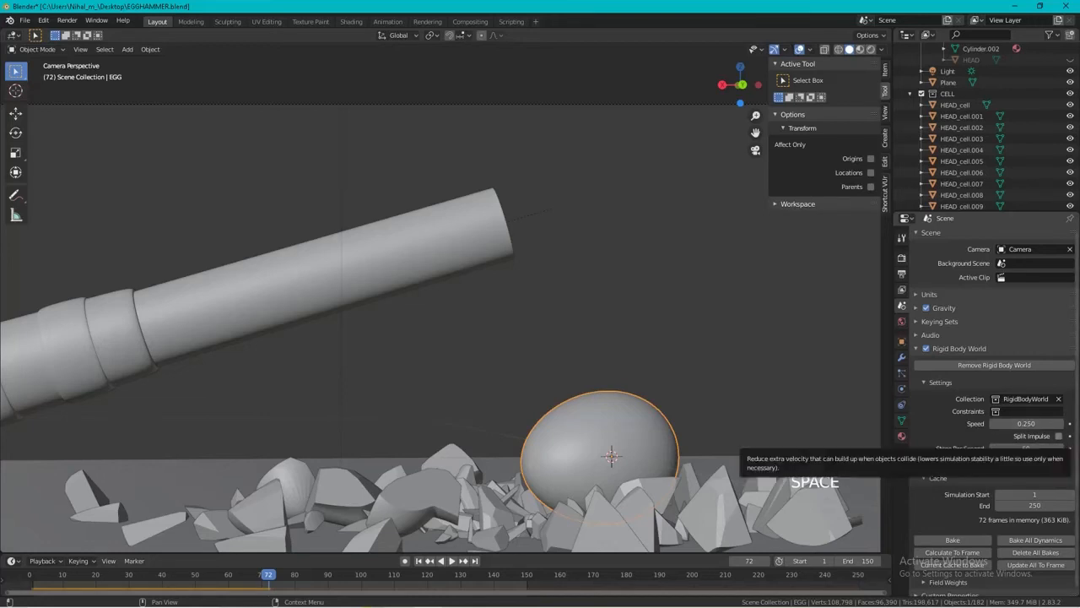
pyautogui.click(1058, 435)
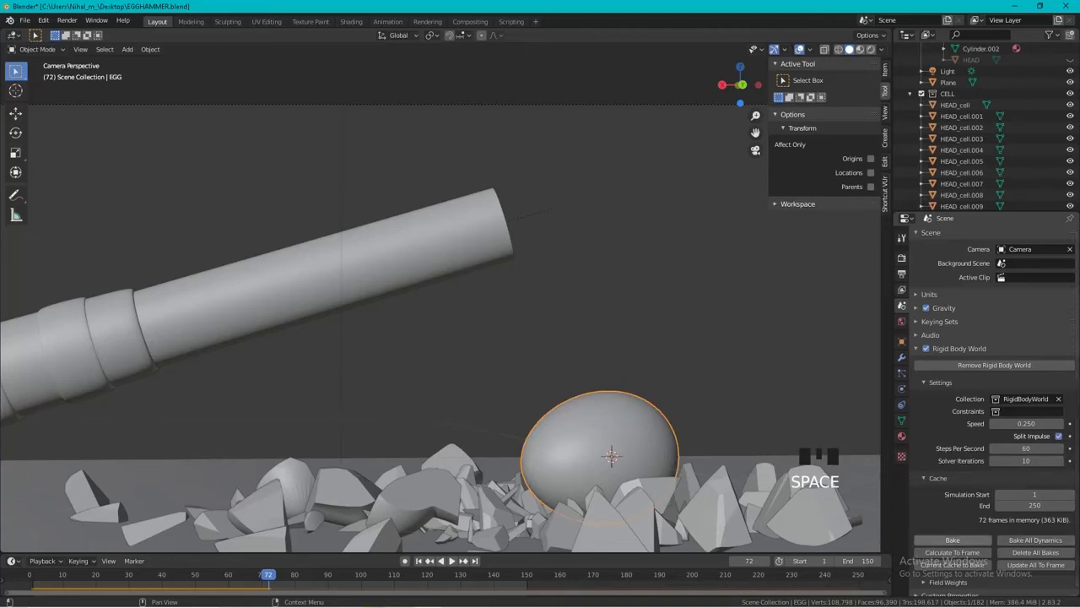
# Set the rigid body cache end frame to 90 and bake the simulation.
pyautogui.click(1025, 505)
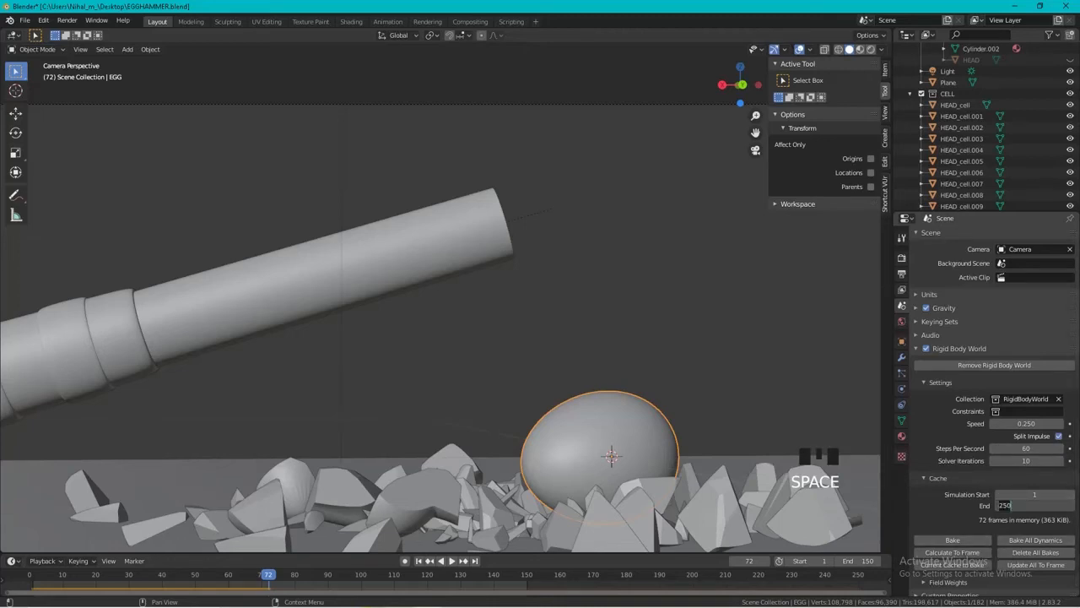
pyautogui.write('90')
pyautogui.press('Return')
pyautogui.click(951, 540)
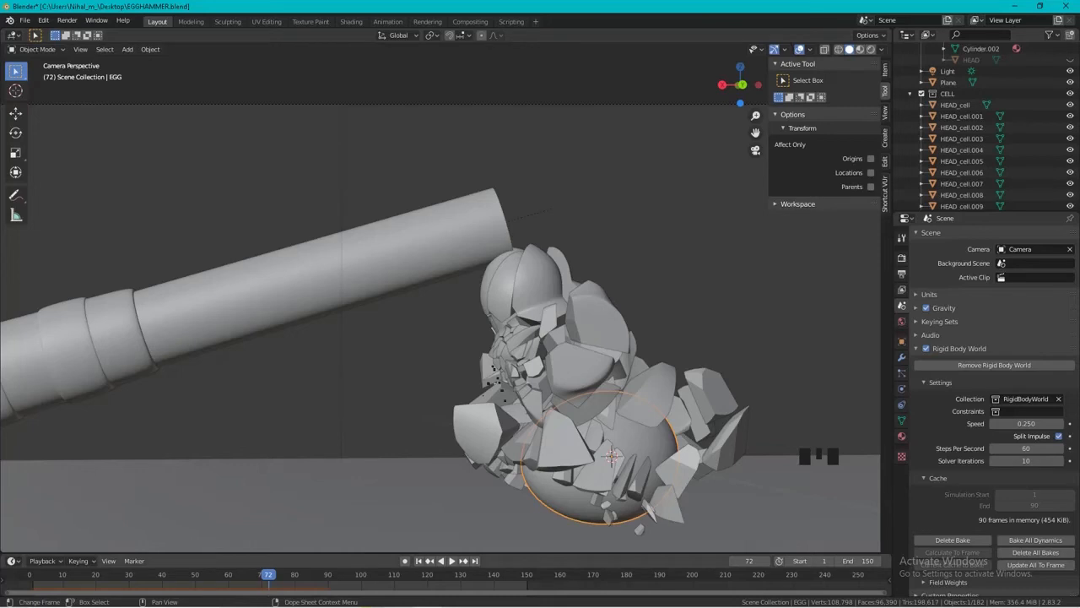
# Play back the baked simulation from the first frame to review the slowed-down shattering.
pyautogui.hotkey('shift', 'Left')
pyautogui.press('space')
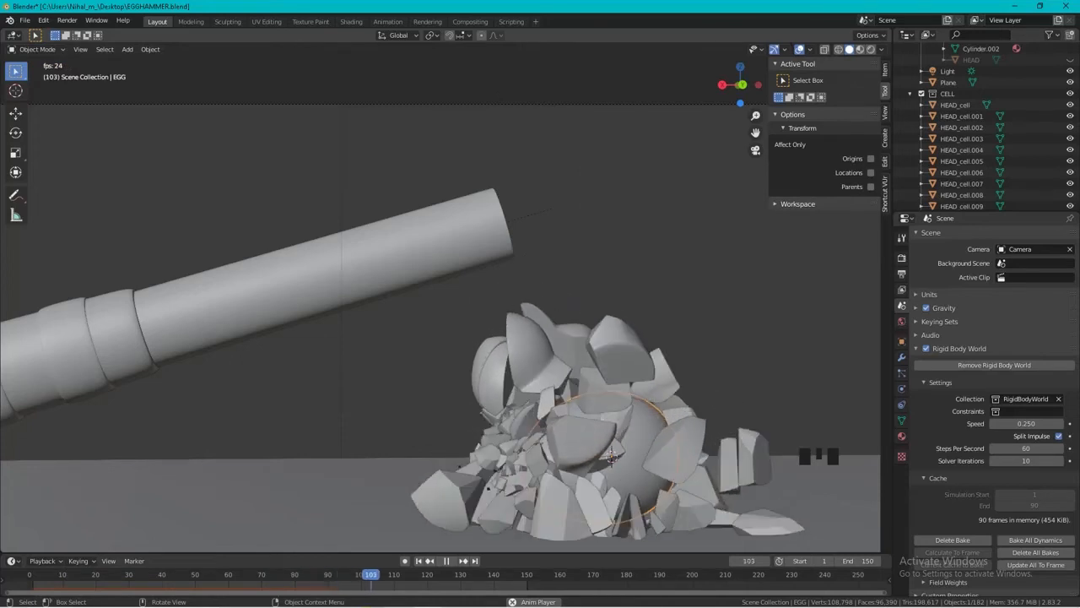
pyautogui.press('space')
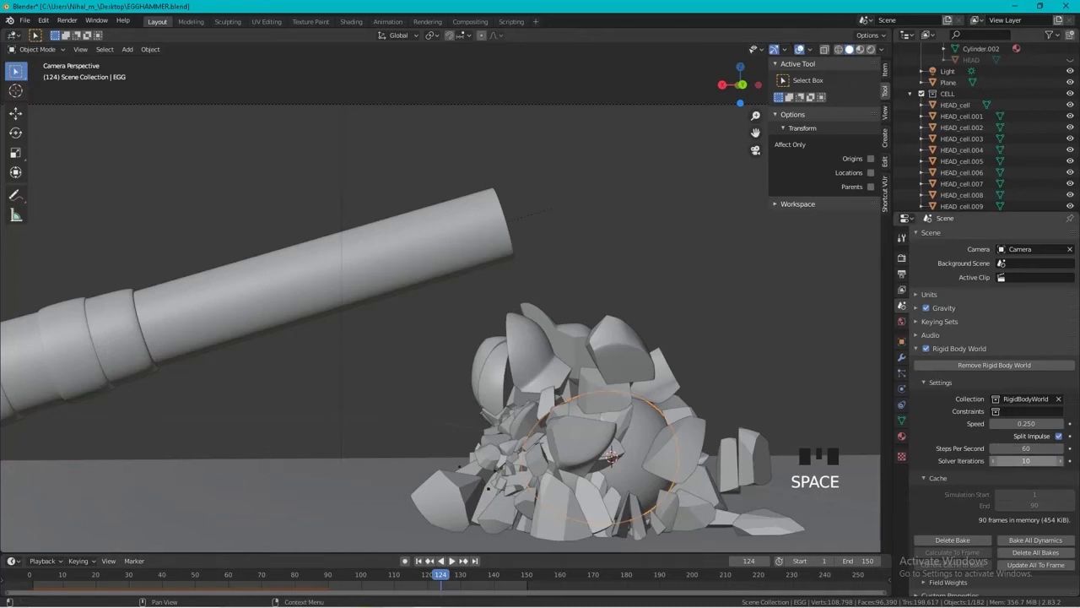
# Delete the existing rigid body bake, set the cache end frame to 150, and bake the simulation again.
pyautogui.click(952, 540)
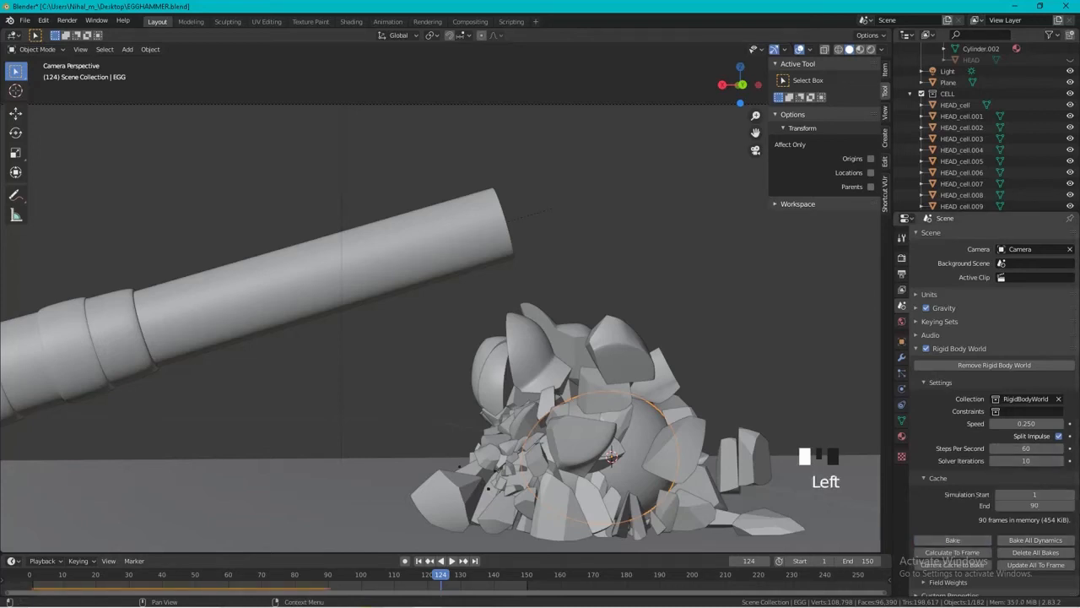
pyautogui.click(1035, 505)
pyautogui.write('150')
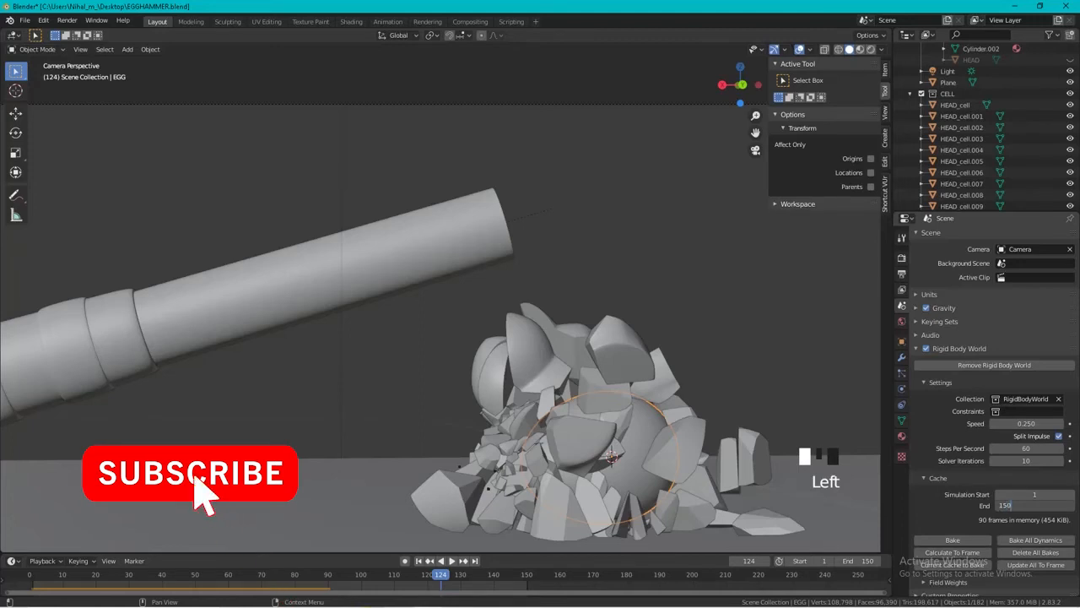
pyautogui.press('Return')
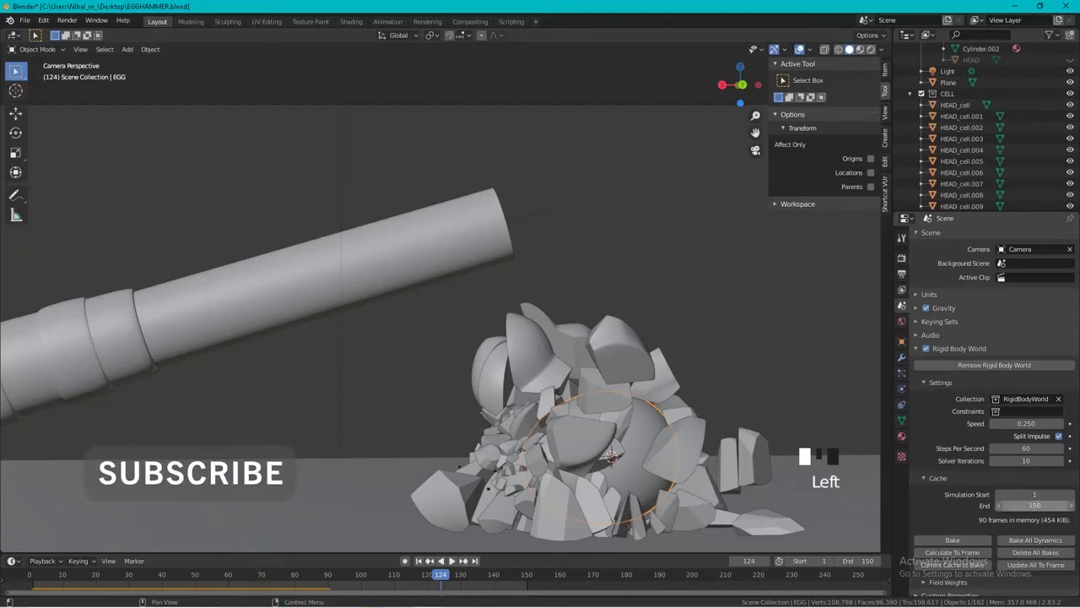
pyautogui.click(952, 541)
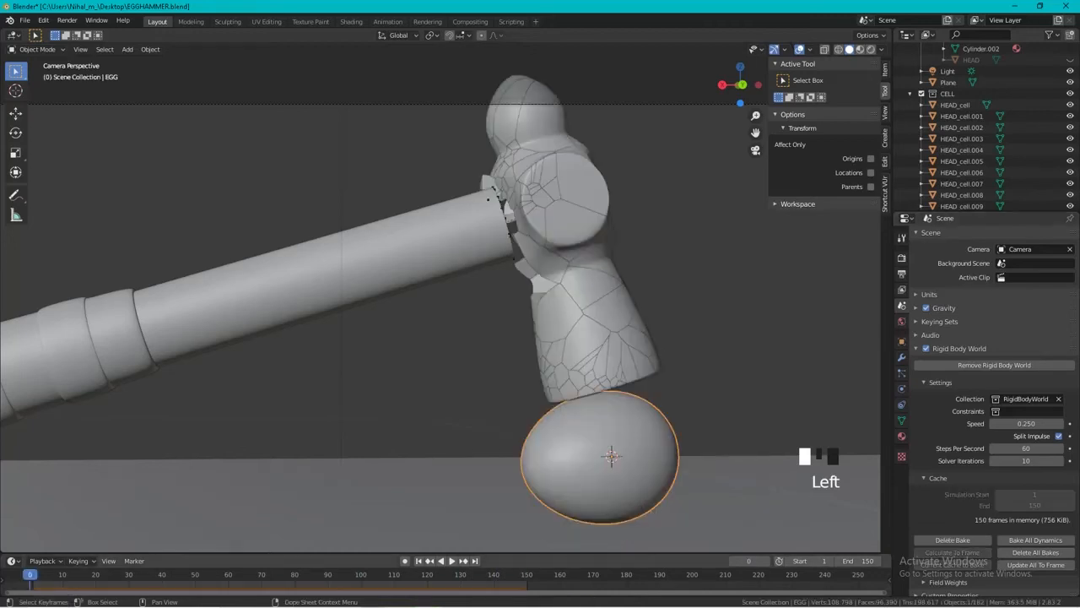
# Play back the rebaked simulation, return to the start of the timeline, and open the output settings.
pyautogui.press('space')
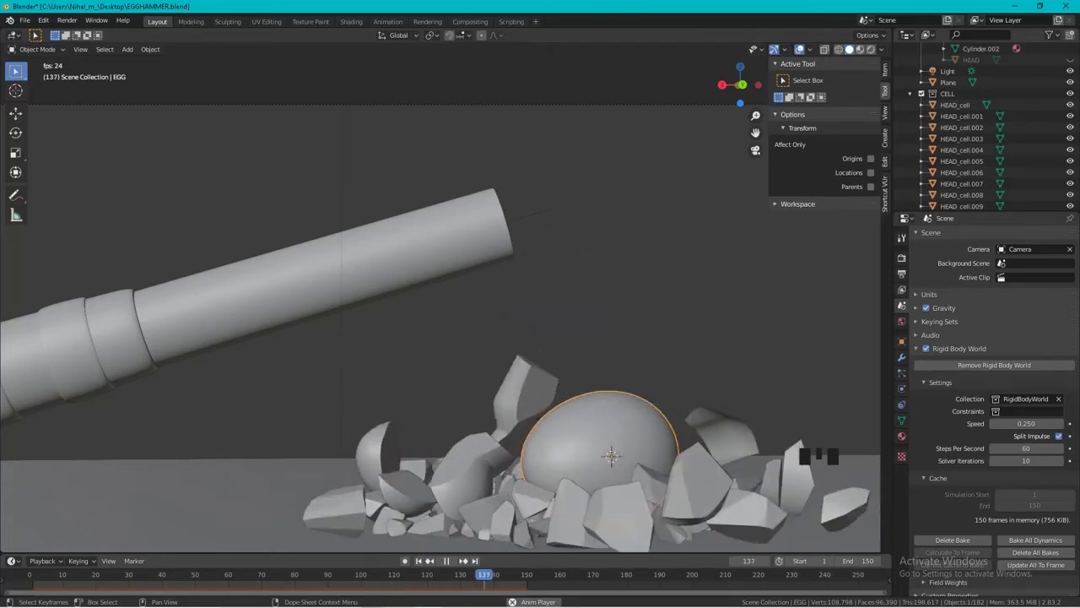
pyautogui.press('Left')
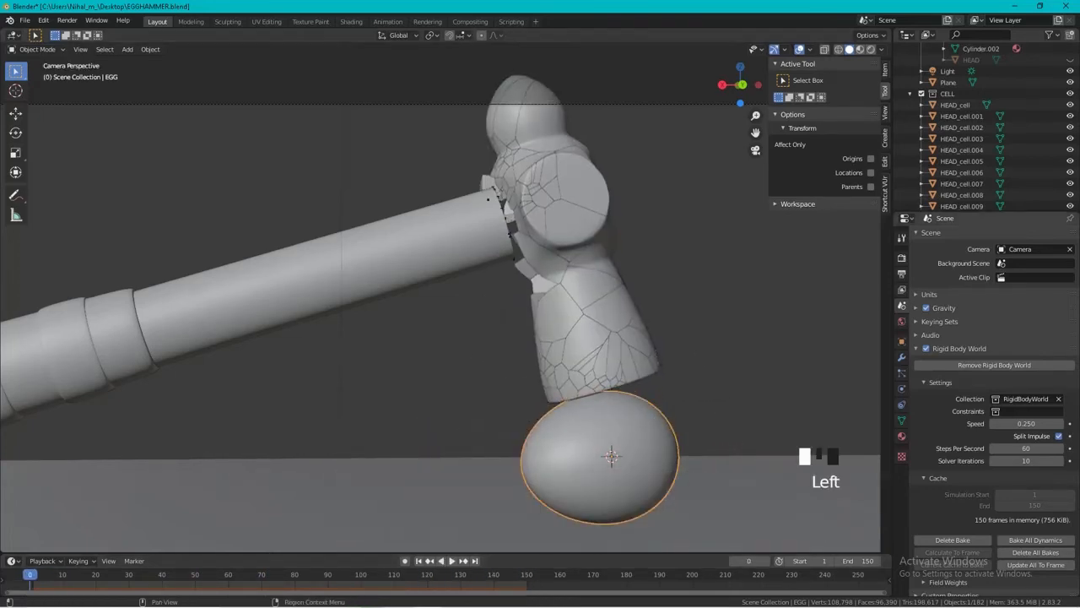
pyautogui.click(901, 273)
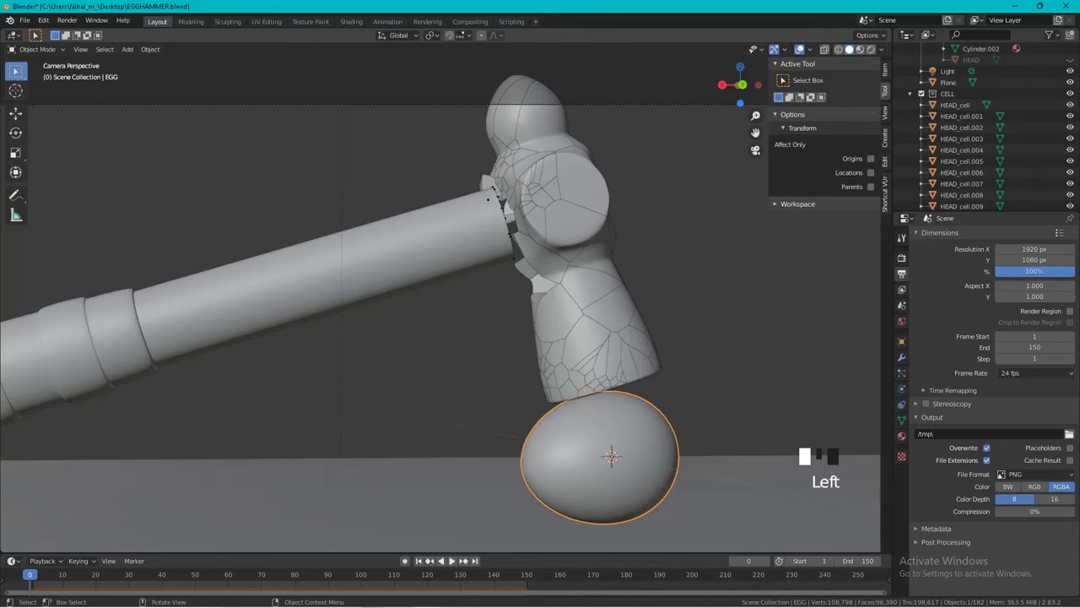
# Enable compositing nodes for the scene and move the Composite node farther away from Render Layers.
pyautogui.click(470, 21)
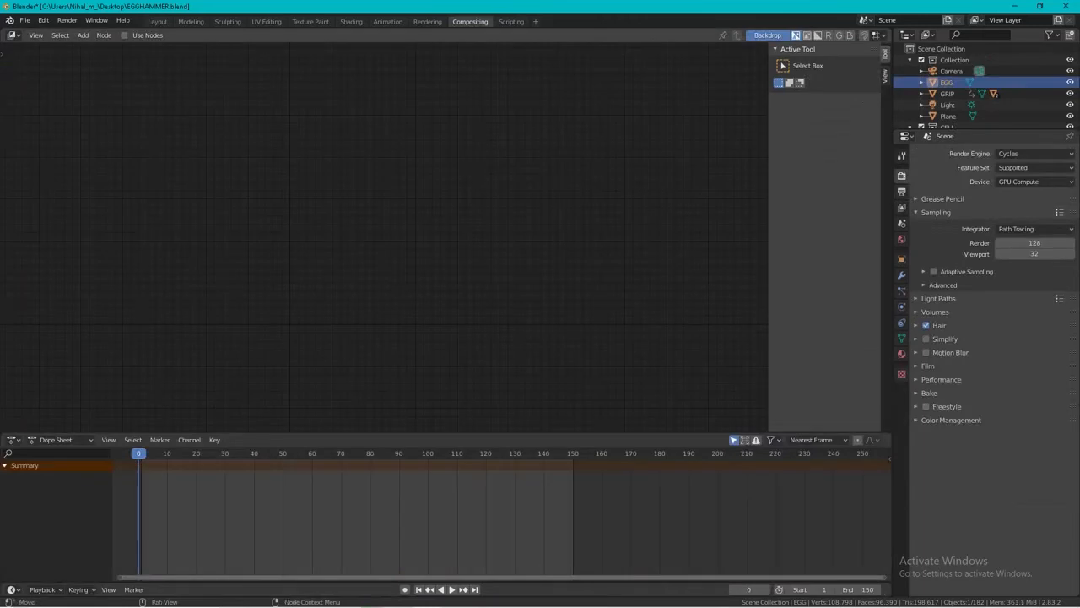
pyautogui.click(125, 36)
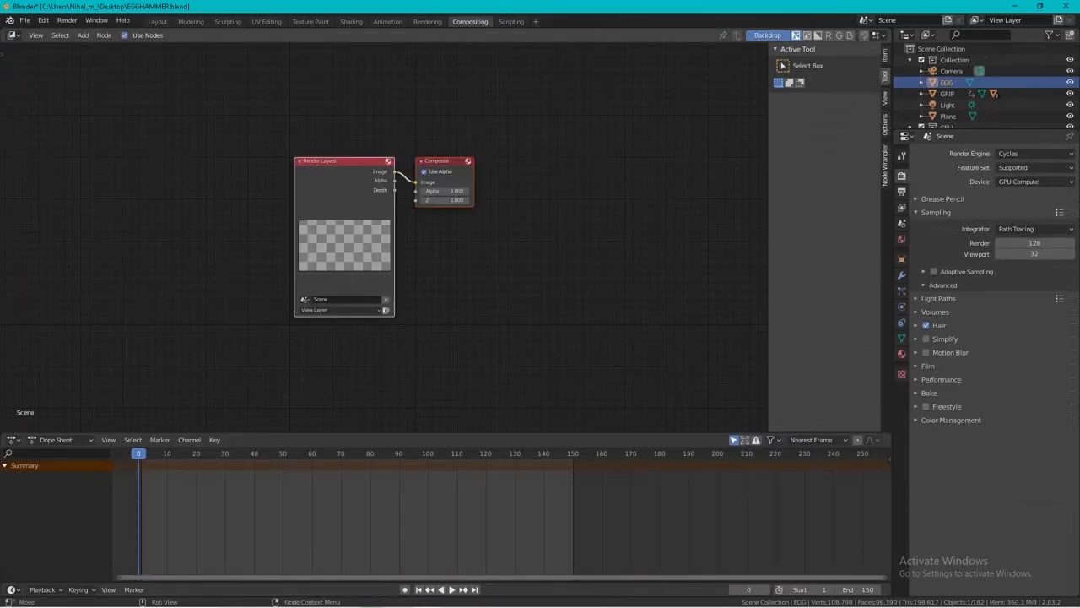
pyautogui.press('g')
pyautogui.click(438, 270)
pyautogui.click(438, 270)
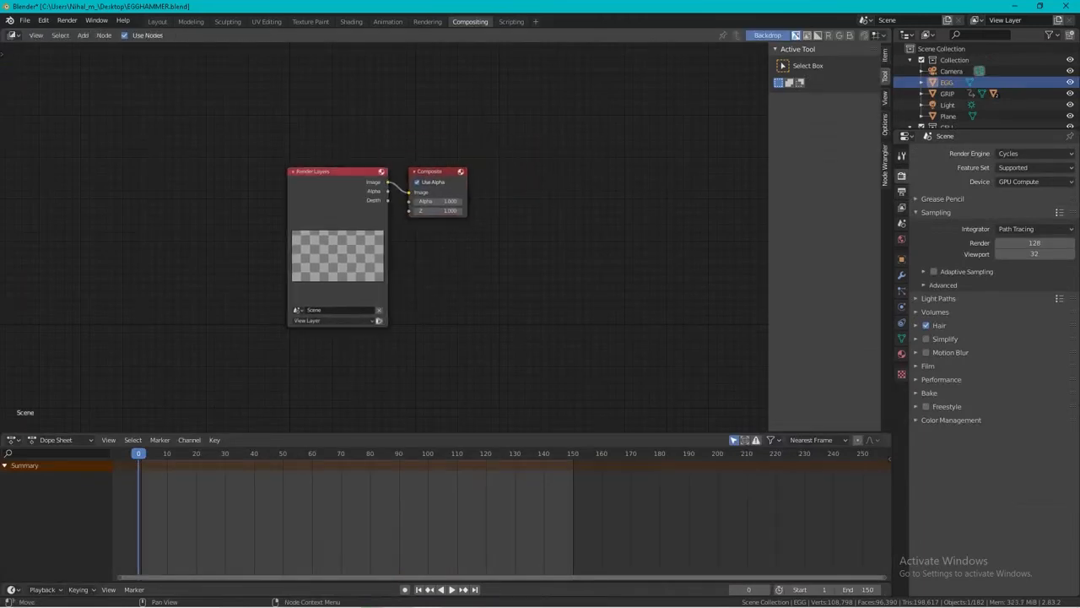
pyautogui.moveTo(438, 172); pyautogui.dragTo(559, 156)
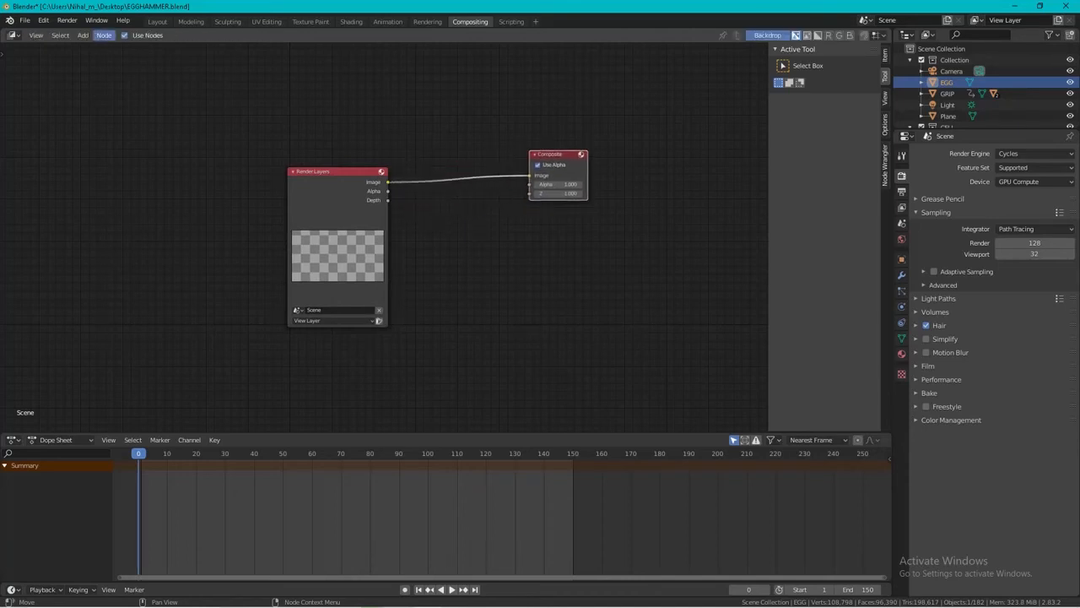
# Insert a Denoise node on the image link between Render Layers and Composite, and save the file.
pyautogui.click(104, 36)
pyautogui.press('Escape')
pyautogui.hotkey('shift', 'a')
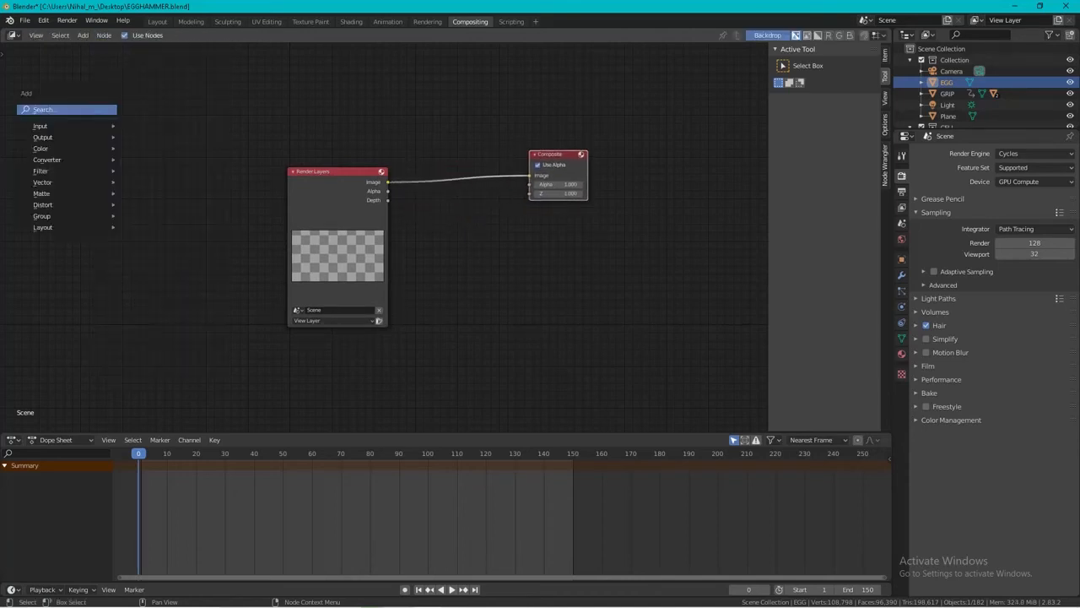
pyautogui.write('DENO')
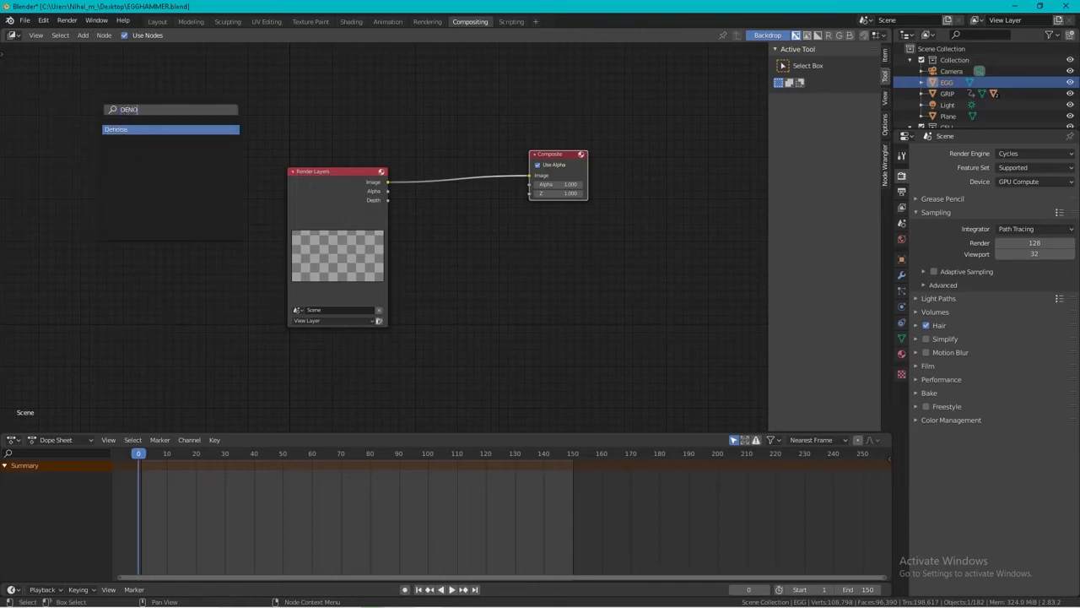
pyautogui.press('Return')
pyautogui.click(458, 186)
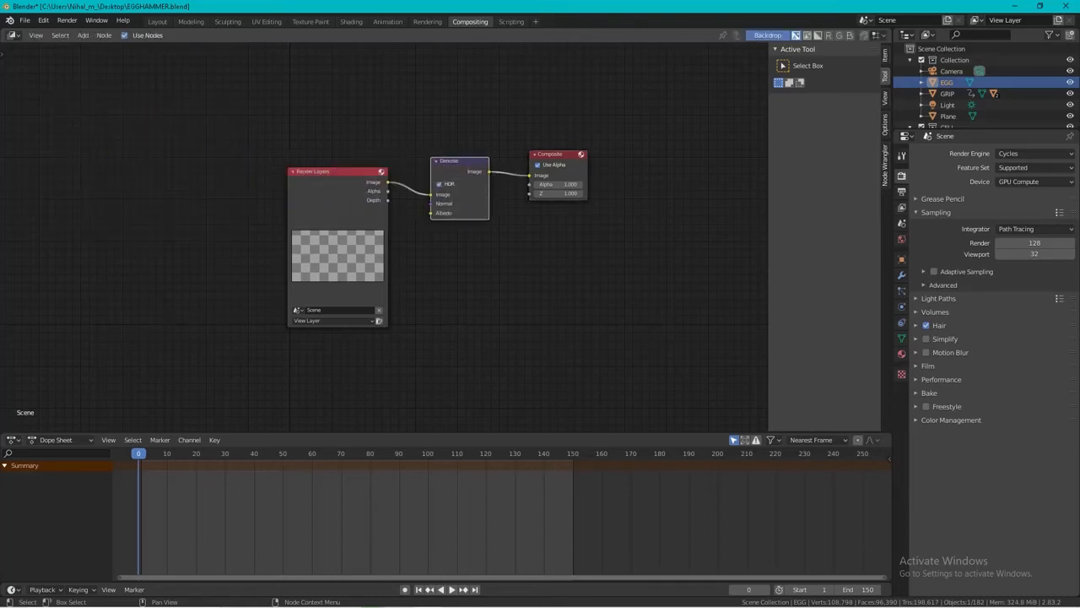
pyautogui.hotkey('ctrl', 's')
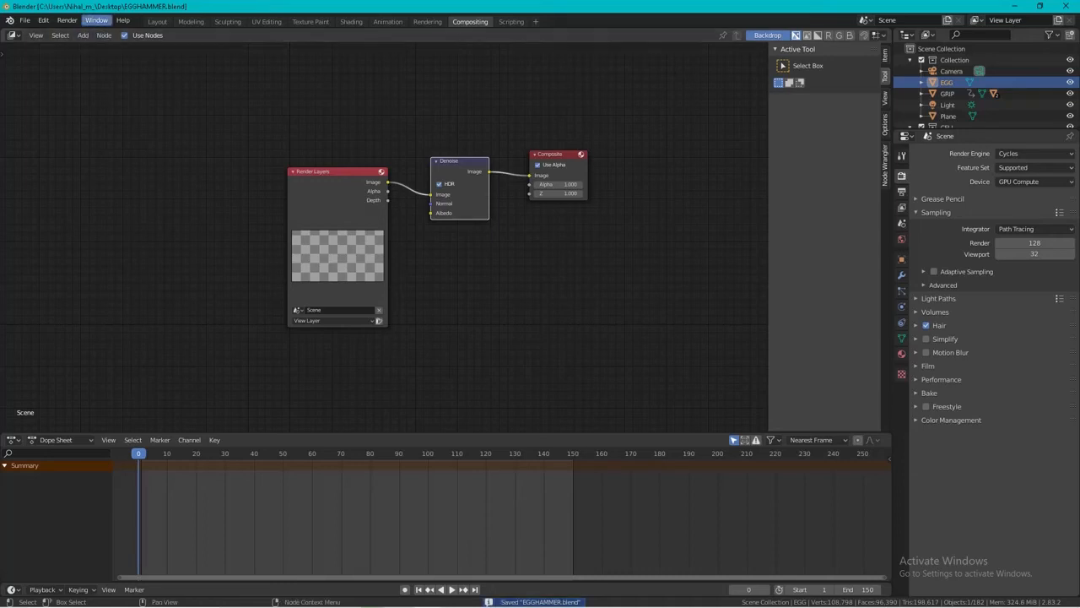
# Return to the Layout workspace and render the full animation.
pyautogui.click(157, 21)
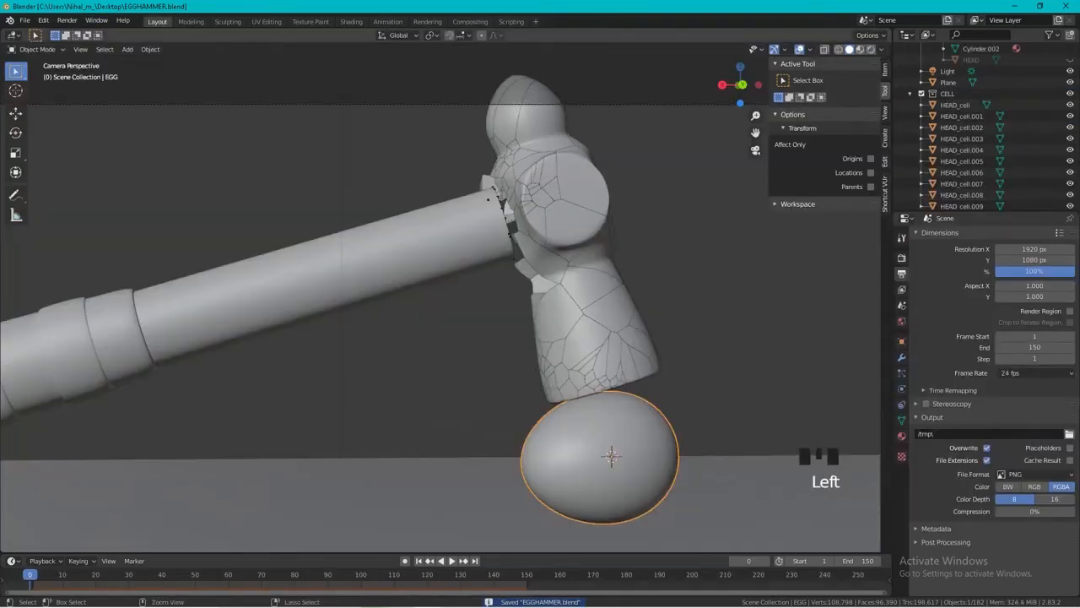
pyautogui.hotkey('ctrl', 'F12')
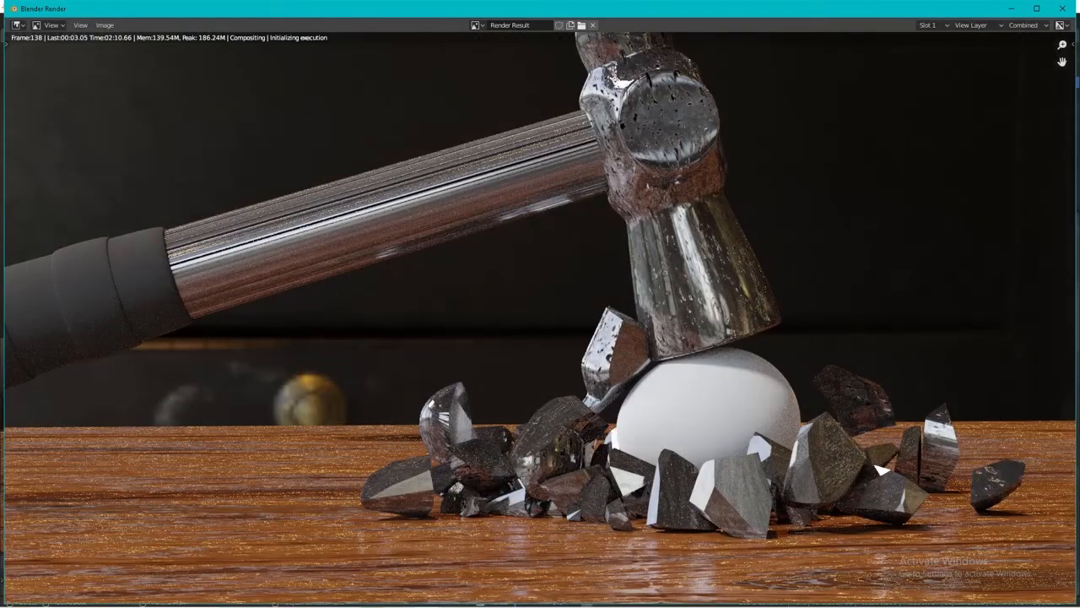
# Close the render result window and quit Blender, saving the changes to EGGHAMMER.
pyautogui.click(1064, 8)
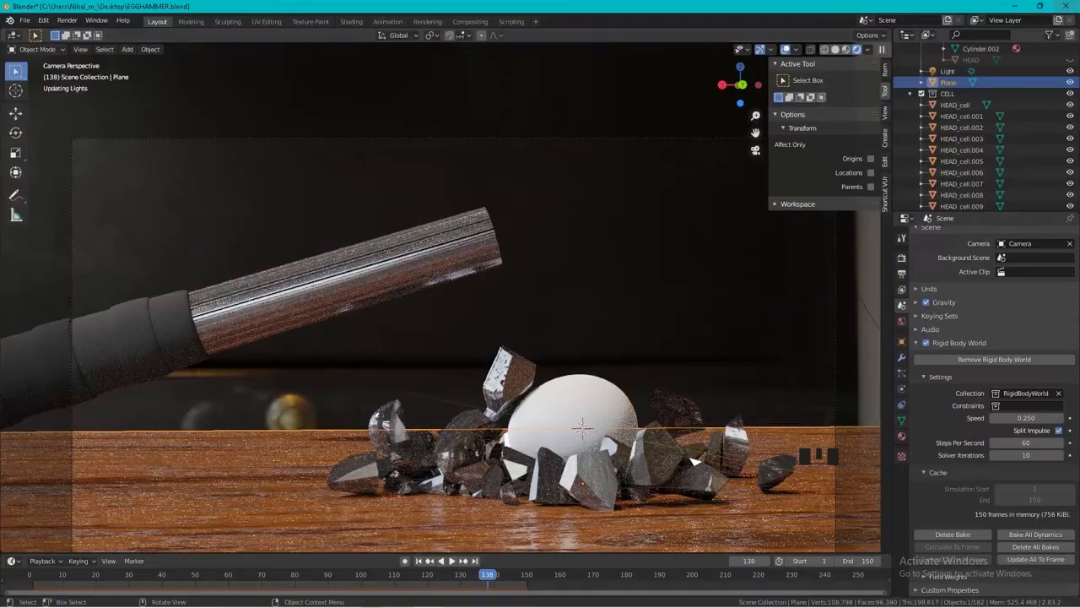
pyautogui.click(1065, 6)
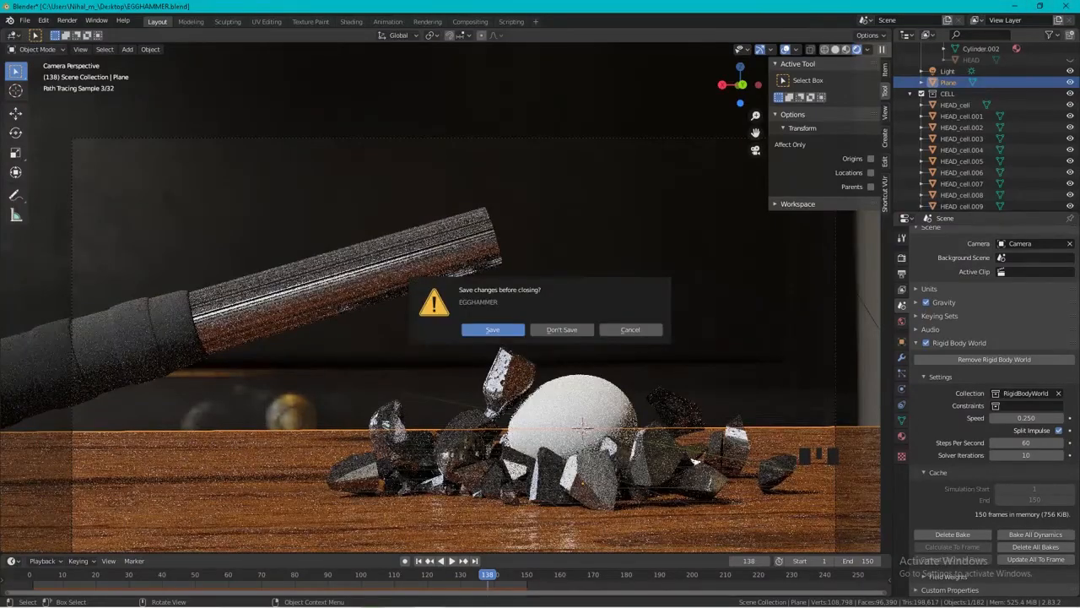
pyautogui.click(493, 329)
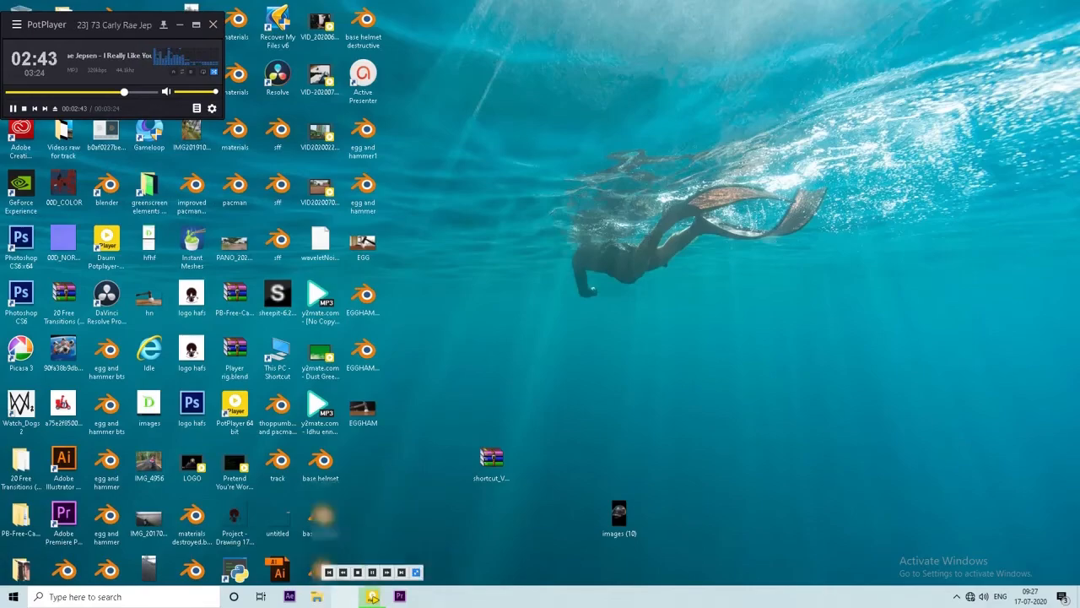
# Switch to File Explorer, open the egg folder, and view the first and last rendered frames, 0001 and 0083.
pyautogui.click(317, 597)
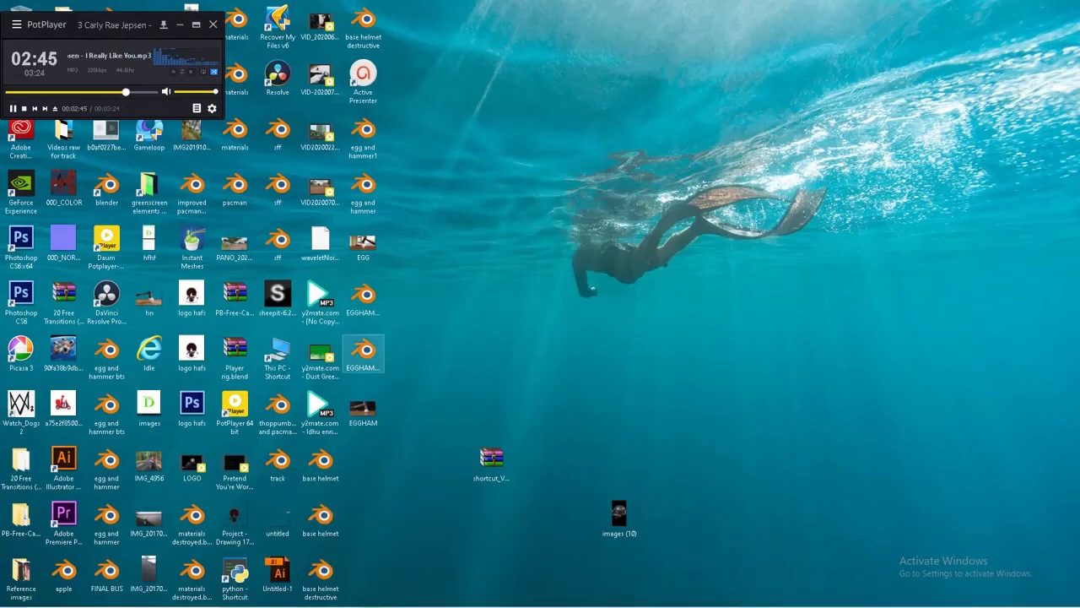
pyautogui.click(36, 208)
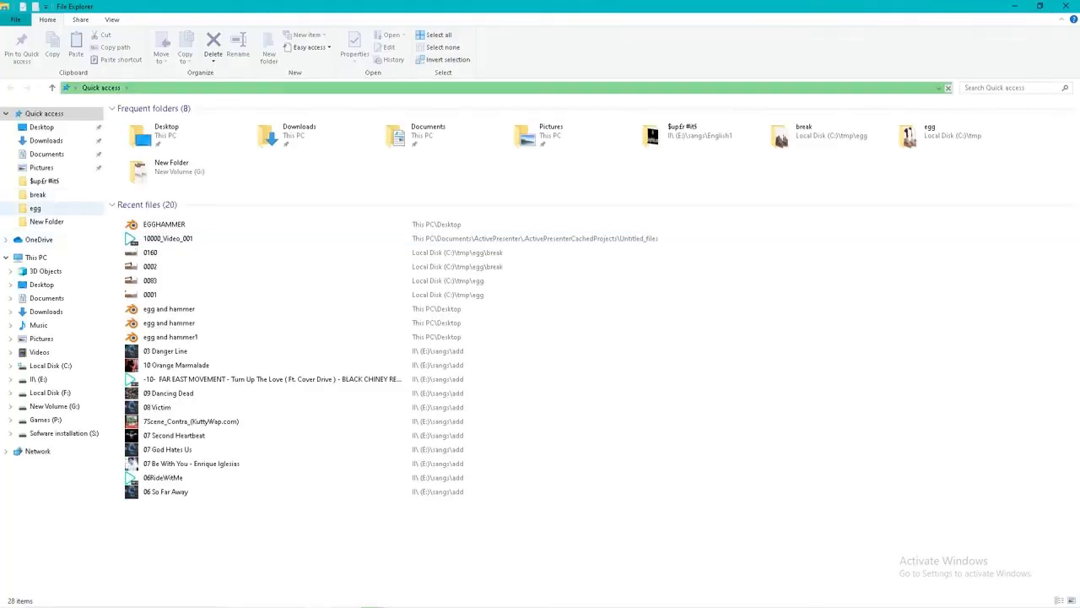
pyautogui.click(203, 140)
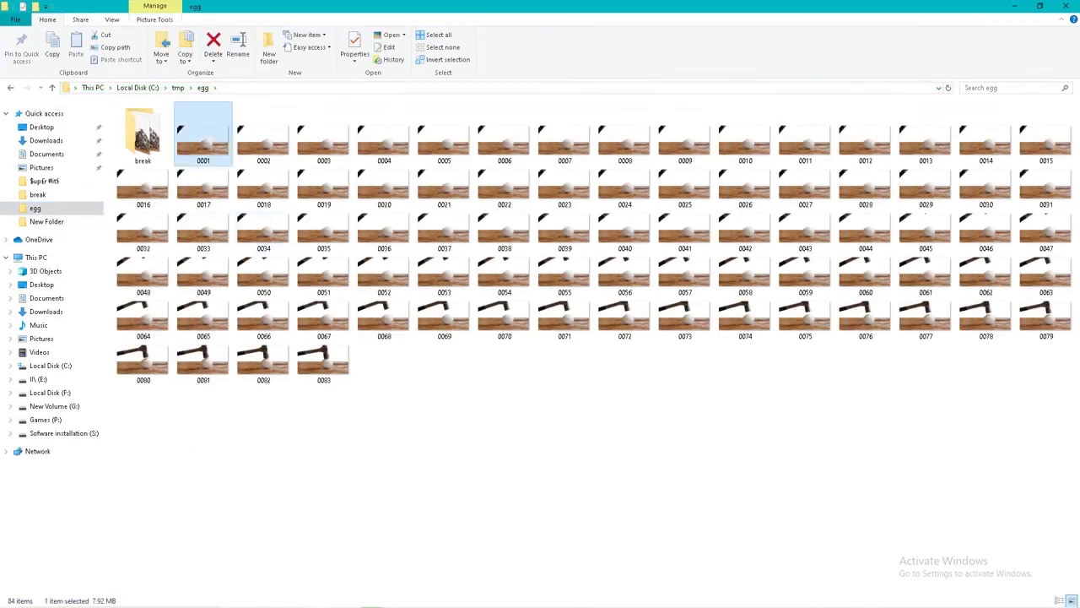
pyautogui.doubleClick(203, 140)
pyautogui.press('Escape')
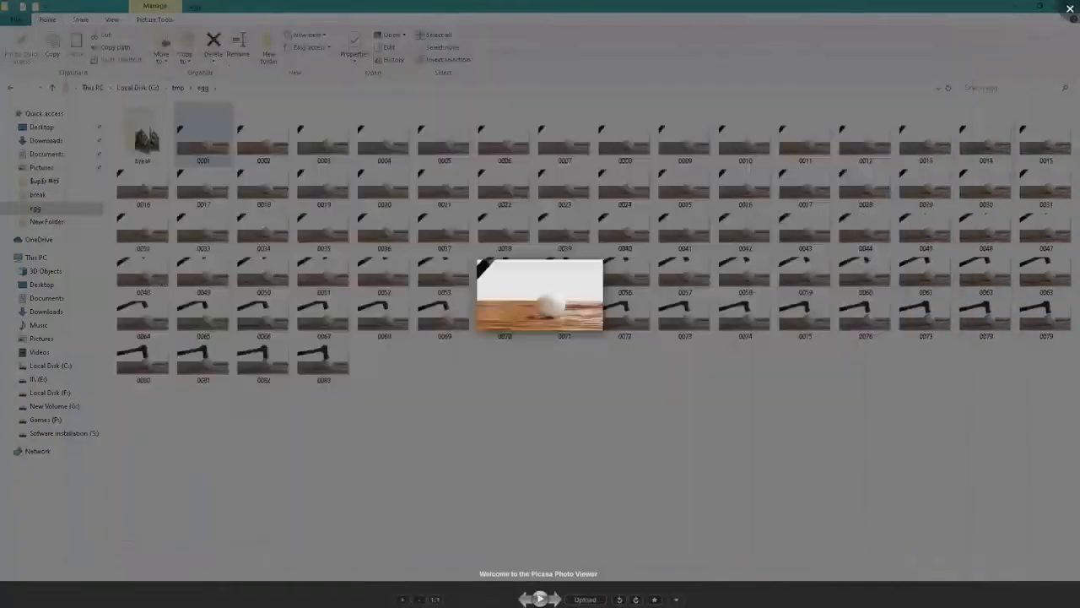
pyautogui.doubleClick(323, 361)
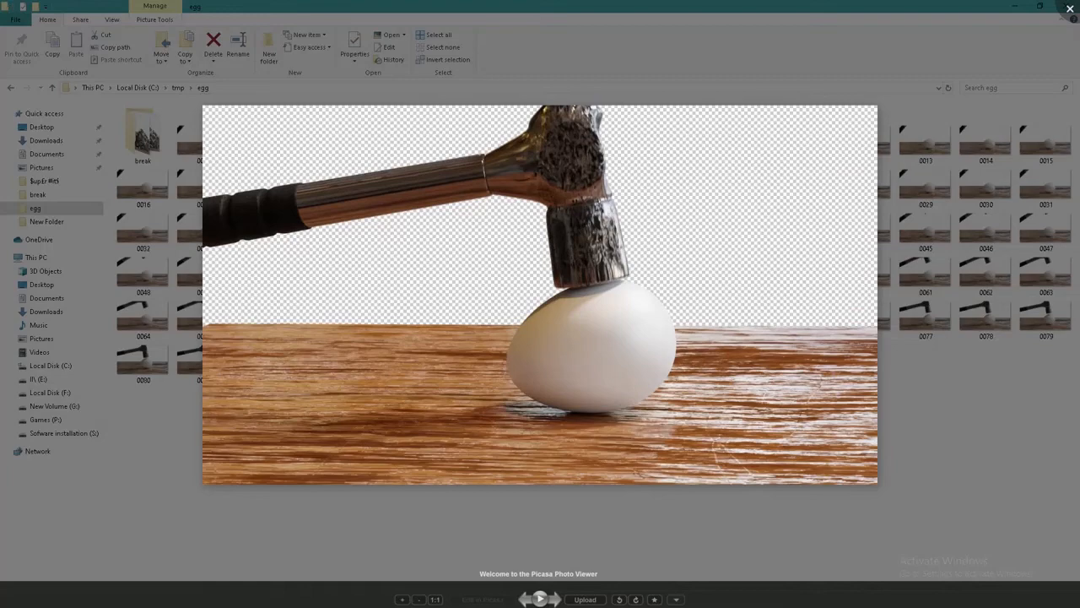
pyautogui.press('Escape')
# Open the break subfolder and view the first and last shattering frames, 0002 and 0160.
pyautogui.doubleClick(142, 139)
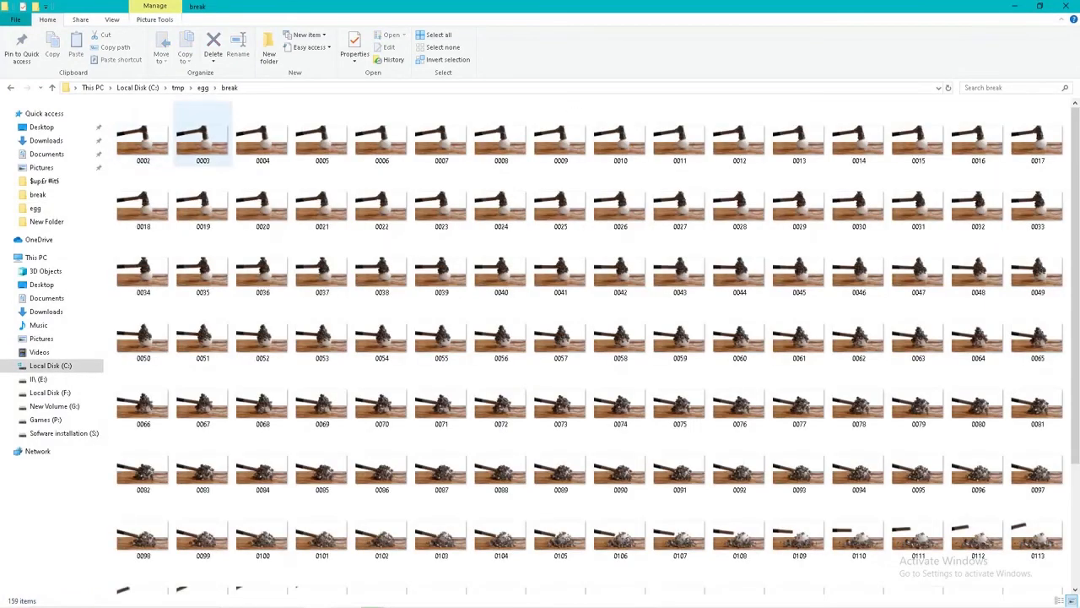
pyautogui.click(143, 139)
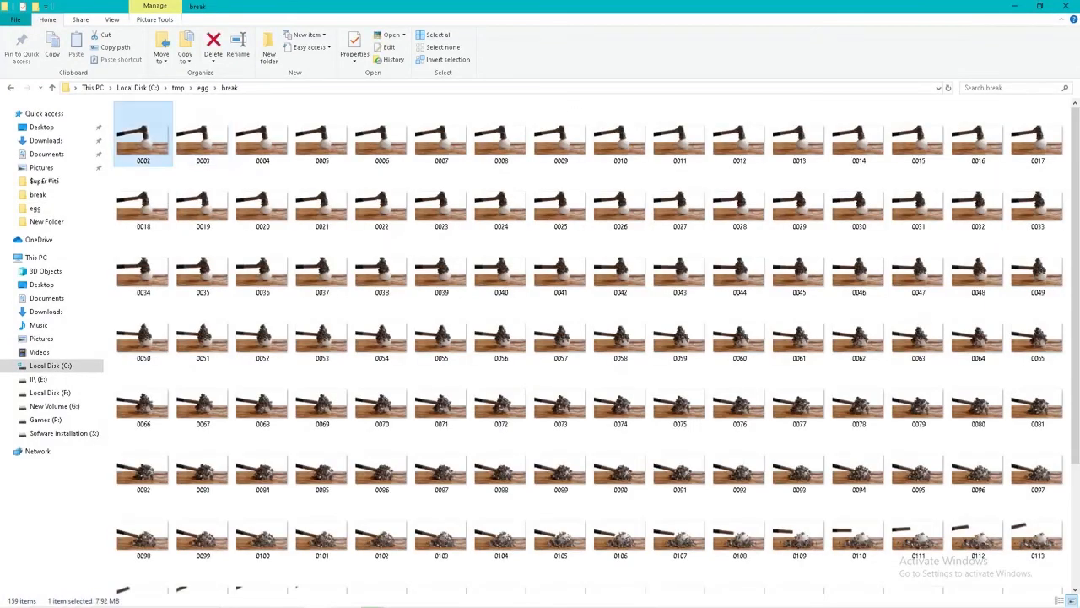
pyautogui.doubleClick(143, 139)
pyautogui.press('Escape')
pyautogui.scroll(-3, 798, 358)
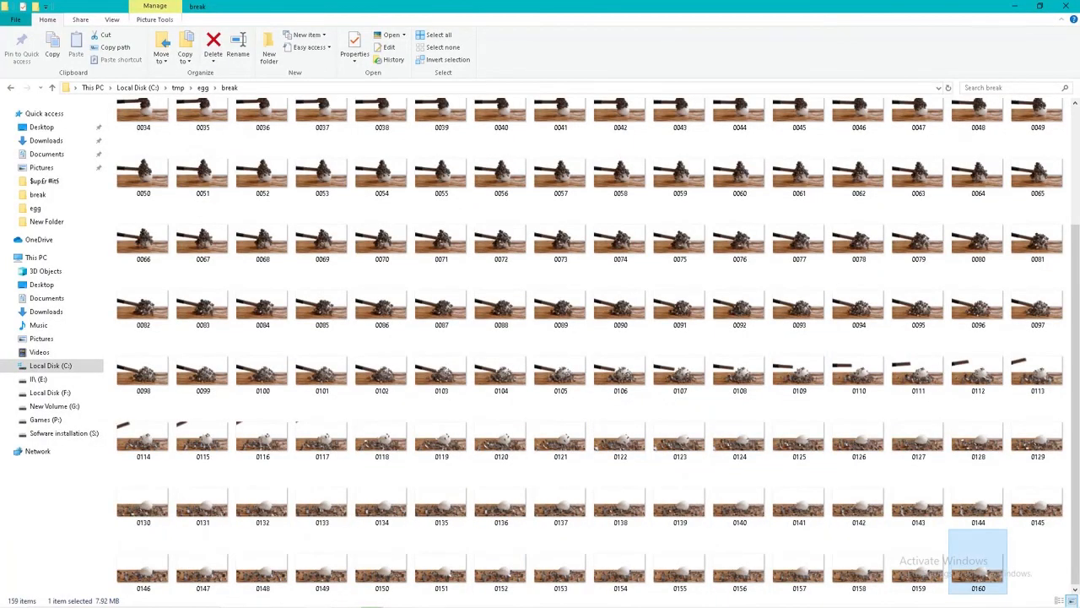
pyautogui.doubleClick(978, 570)
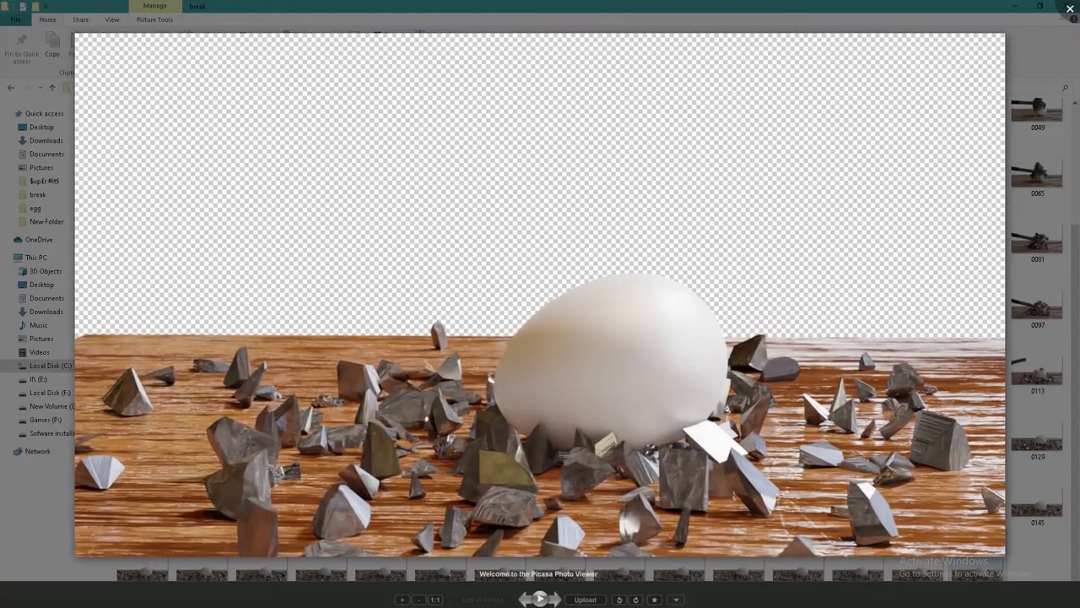
pyautogui.press('Escape')
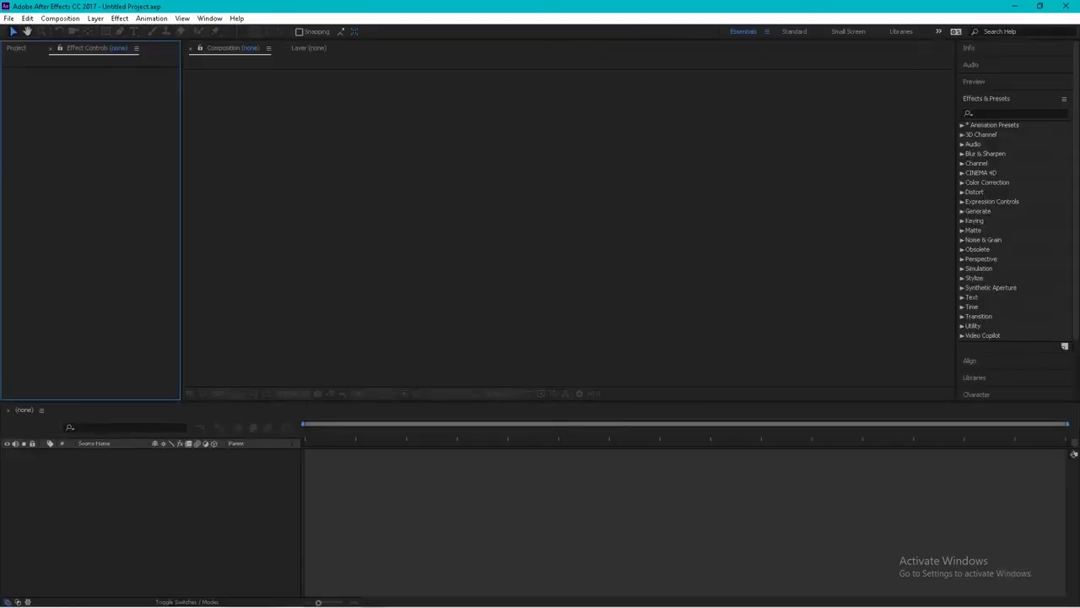
# Switch to After Effects and use the multiple-file import to bring in frame 0001 from the egg folder as footage.
pyautogui.click(9, 18)
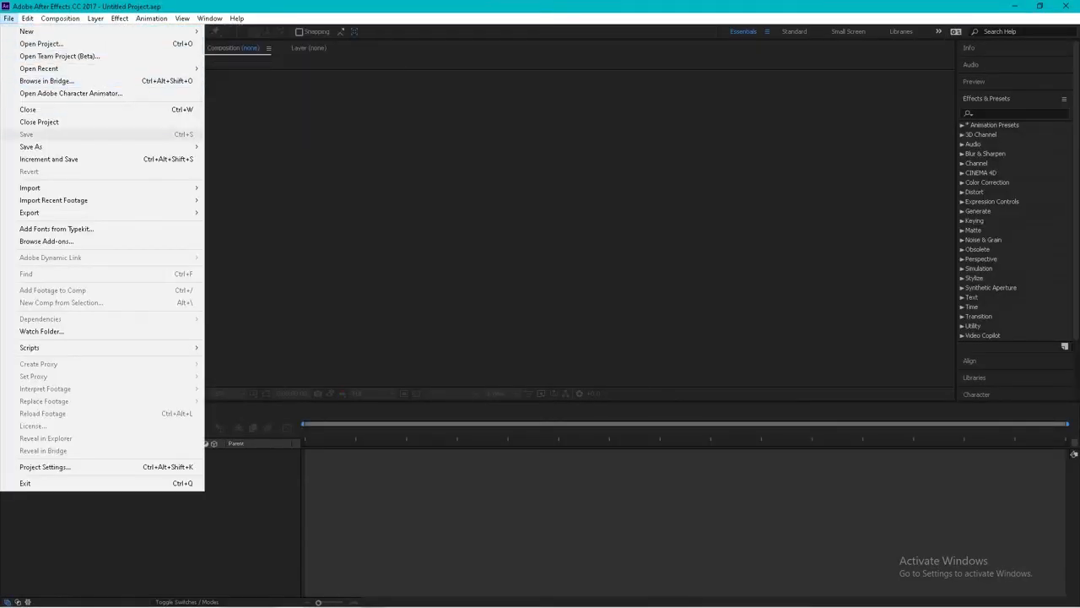
pyautogui.moveTo(51, 187)
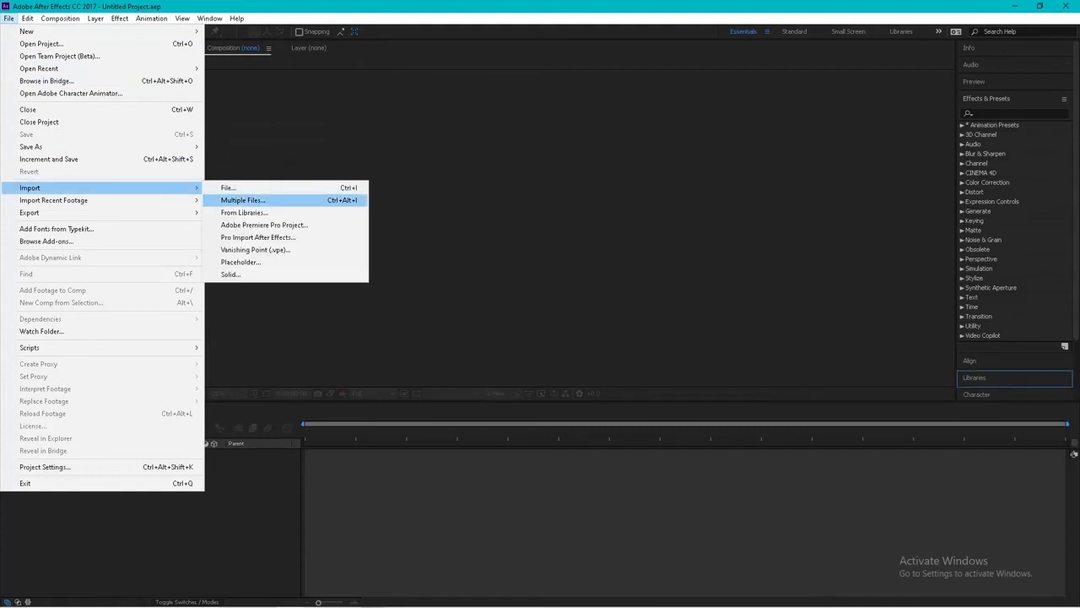
pyautogui.click(249, 201)
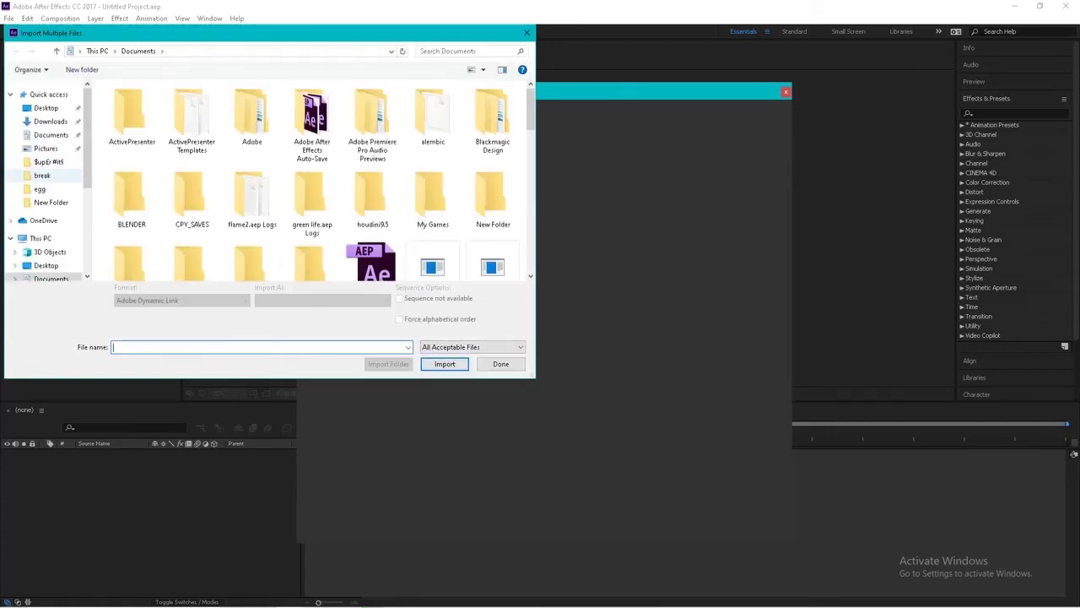
pyautogui.click(41, 189)
pyautogui.click(193, 124)
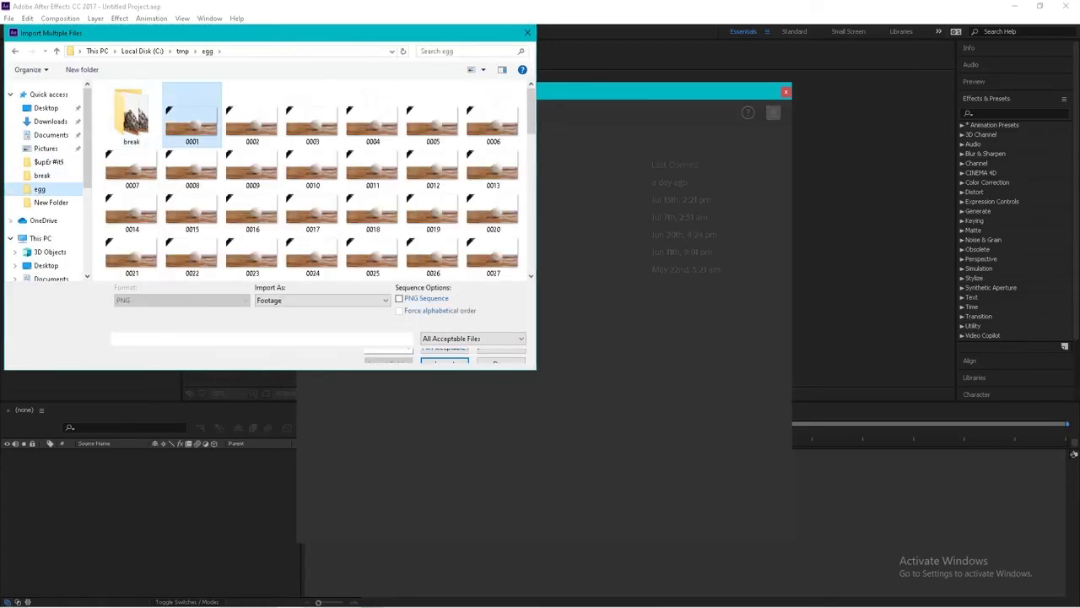
pyautogui.click(445, 356)
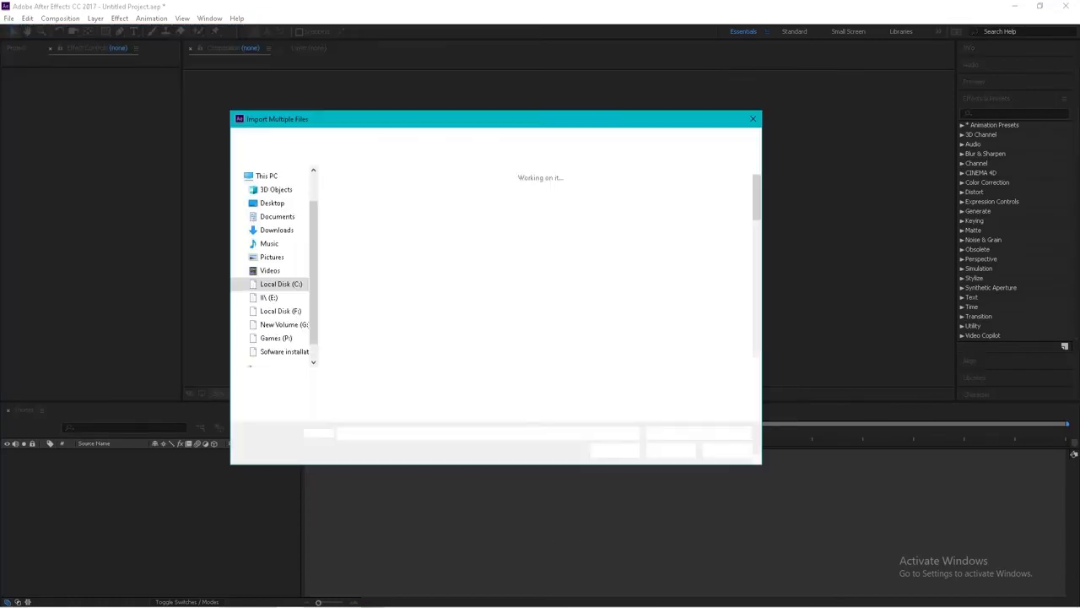
# Import frame 0002 from the break subfolder as a PNG sequence footage item and finish the multiple-file import.
pyautogui.doubleClick(358, 201)
pyautogui.click(359, 201)
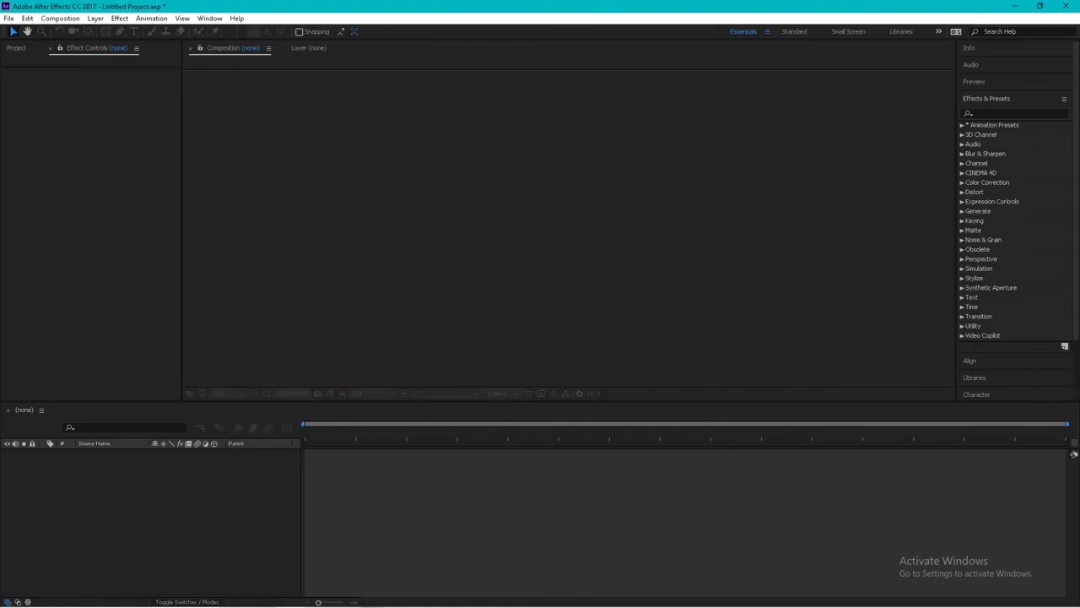
pyautogui.click(671, 449)
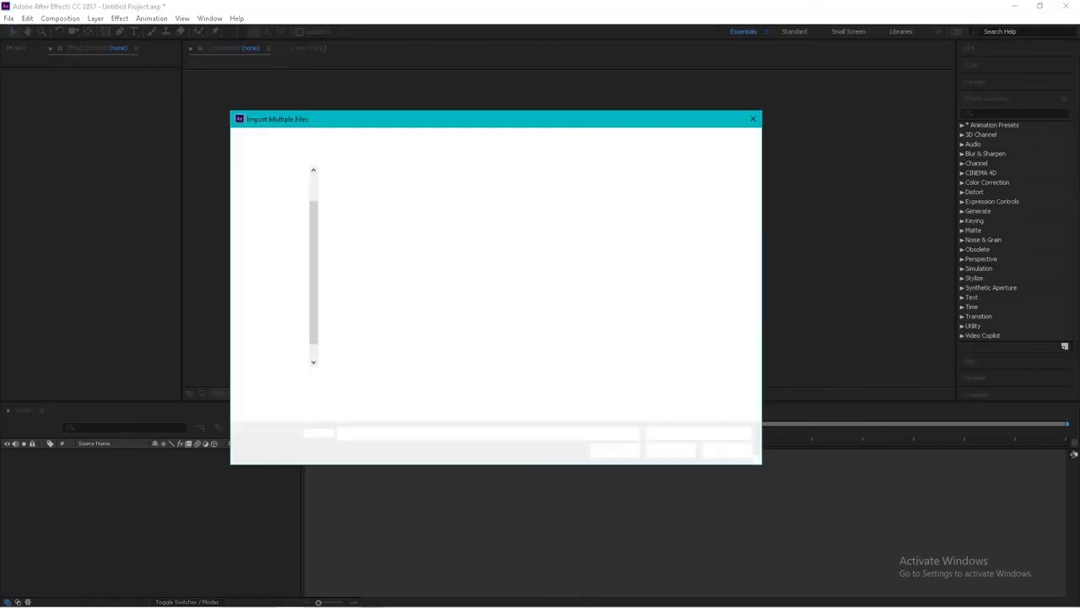
pyautogui.click(727, 450)
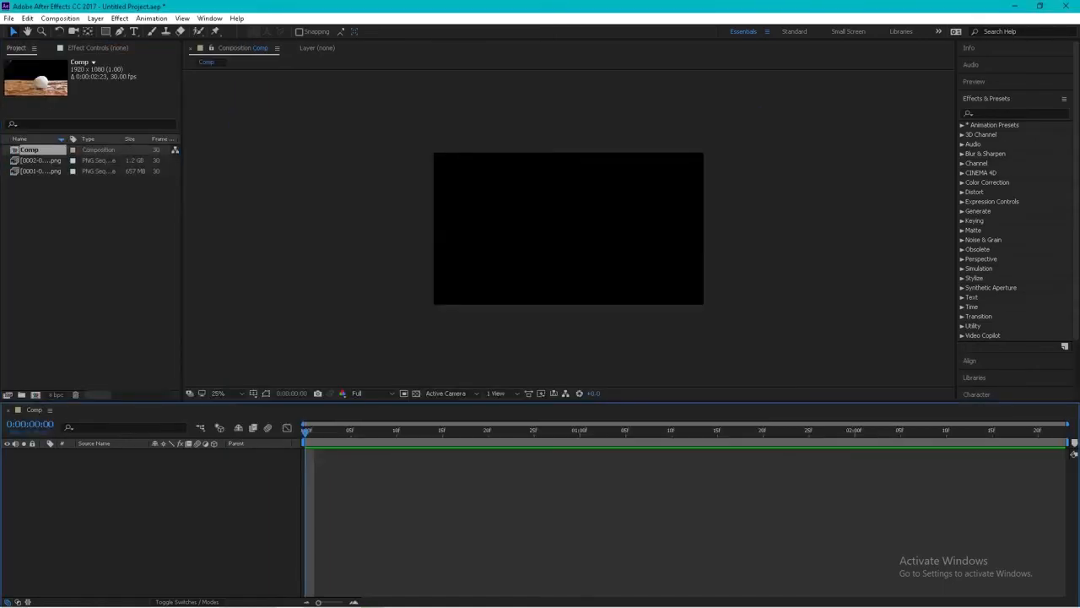
# Create a new HDTV 1080 29.97 composition with a duration of 0;00;15;00.
pyautogui.hotkey('ctrl', 'n')
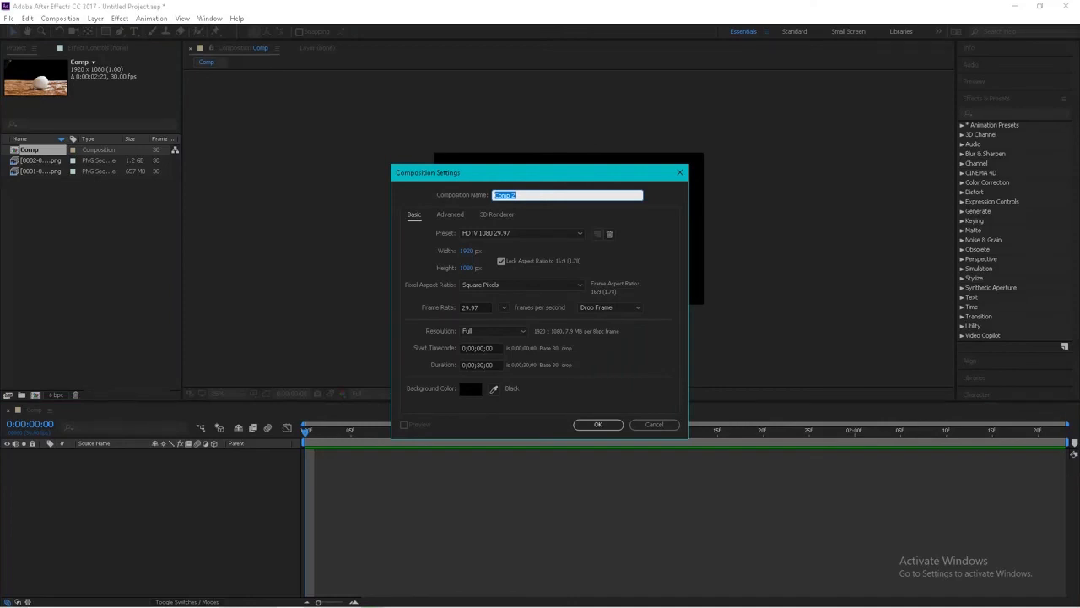
pyautogui.click(485, 366)
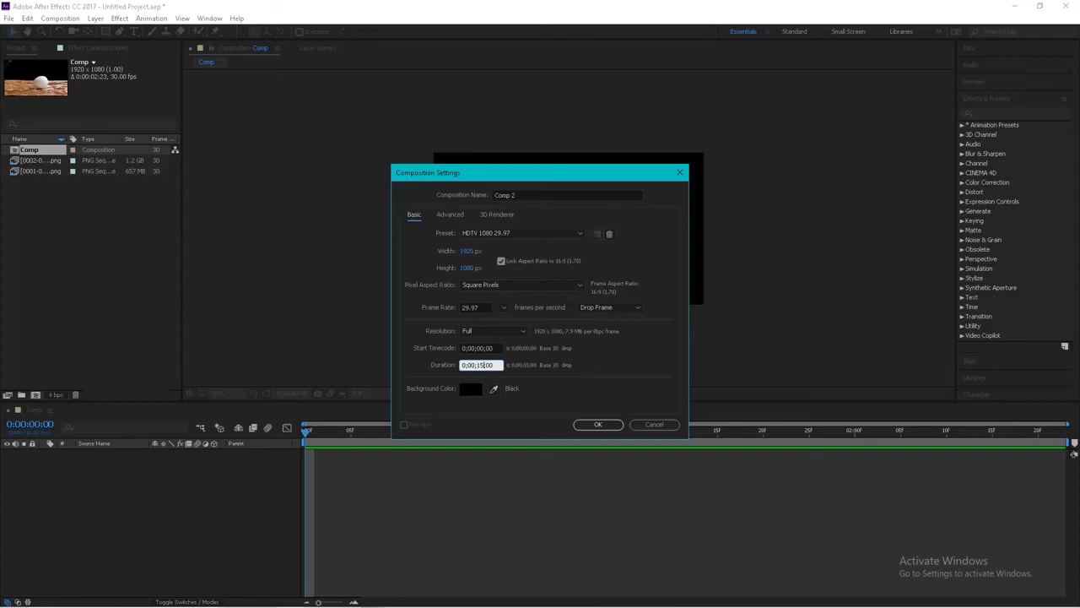
pyautogui.click(597, 424)
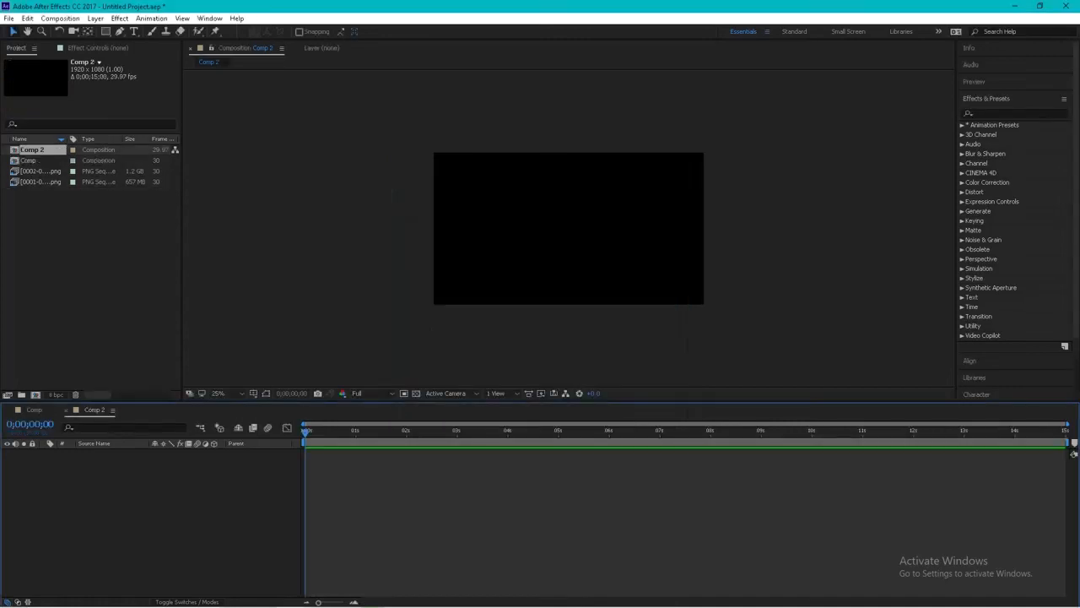
# Place the 0001-0083 sequence at the start of the new composition, add the 0002-0160 sequence directly after its end, and preview the playback.
pyautogui.moveTo(40, 182); pyautogui.dragTo(316, 456)
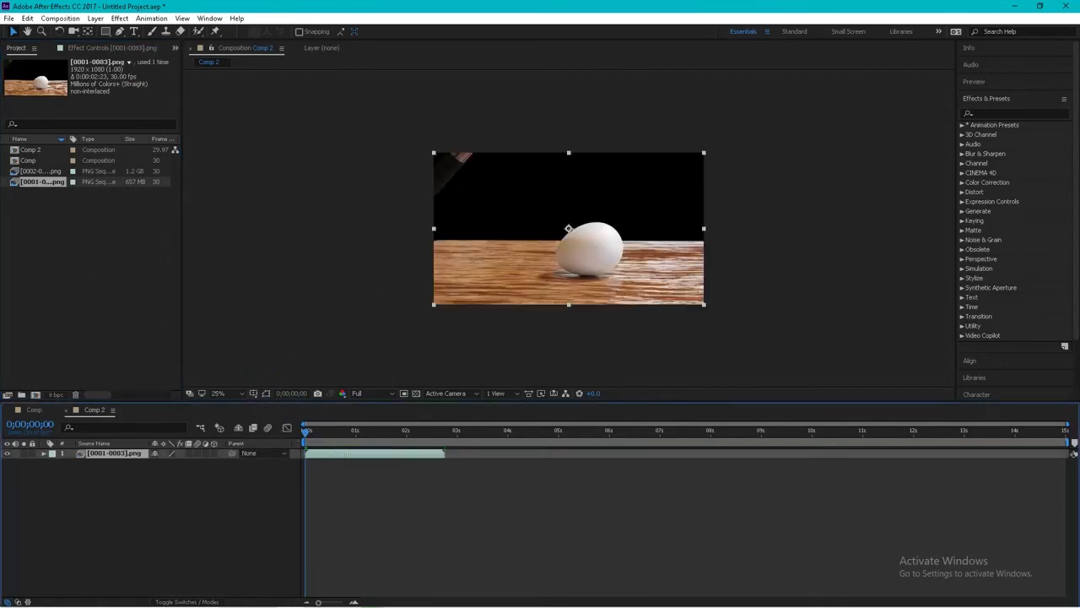
pyautogui.moveTo(41, 171); pyautogui.dragTo(472, 464)
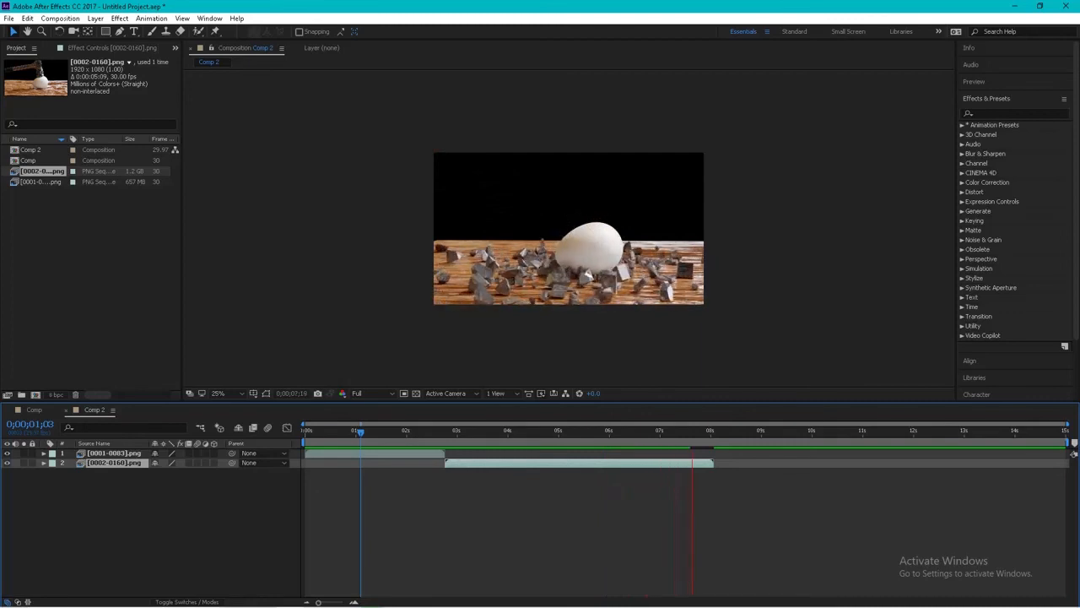
pyautogui.press('space')
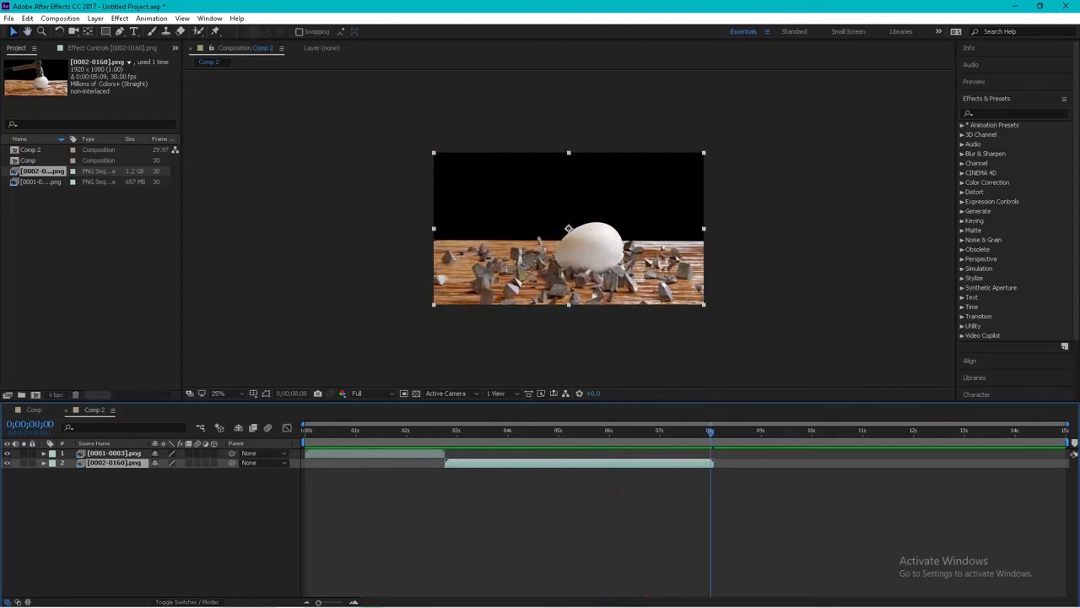